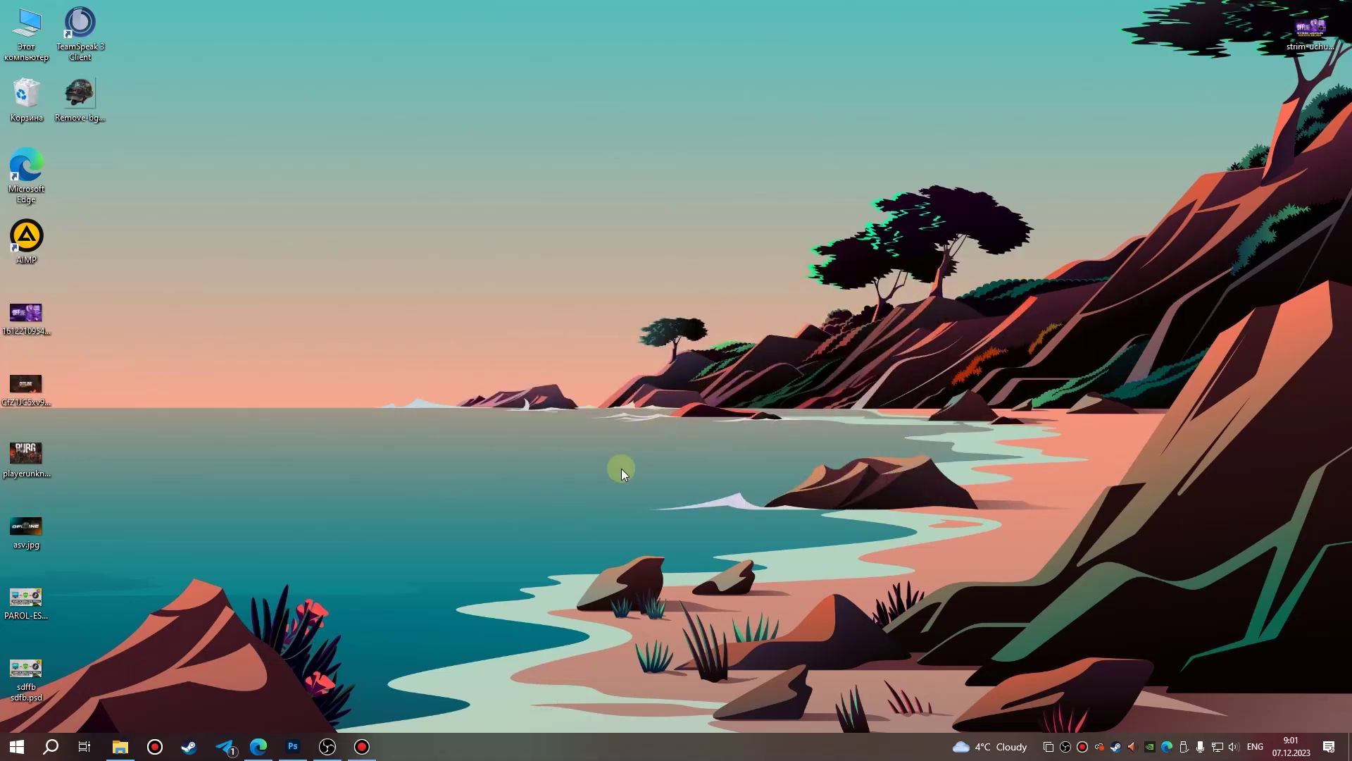
Launch Microsoft Edge from the Windows taskbar.
left_click(272, 751)
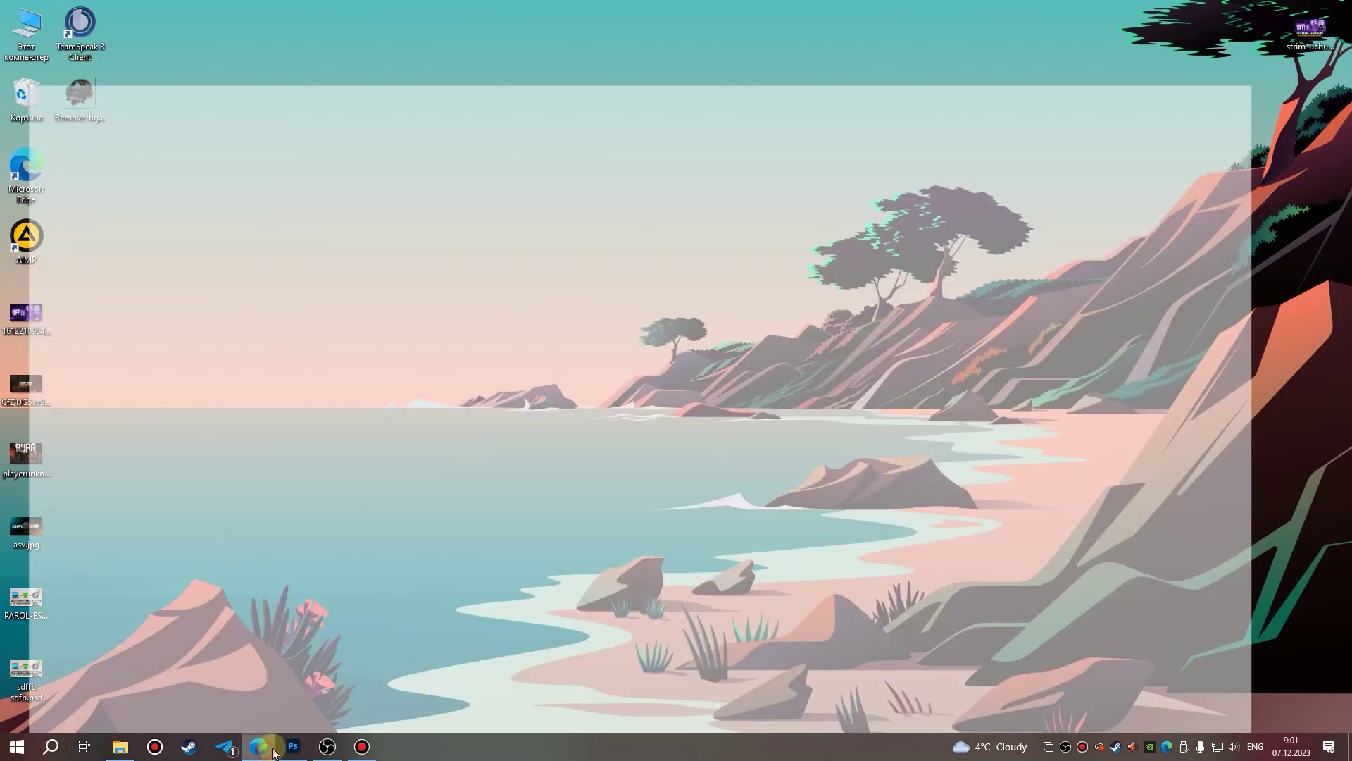
On the pubg png tab, search Yandex Images for 'stream overlay'.
left_click(491, 7)
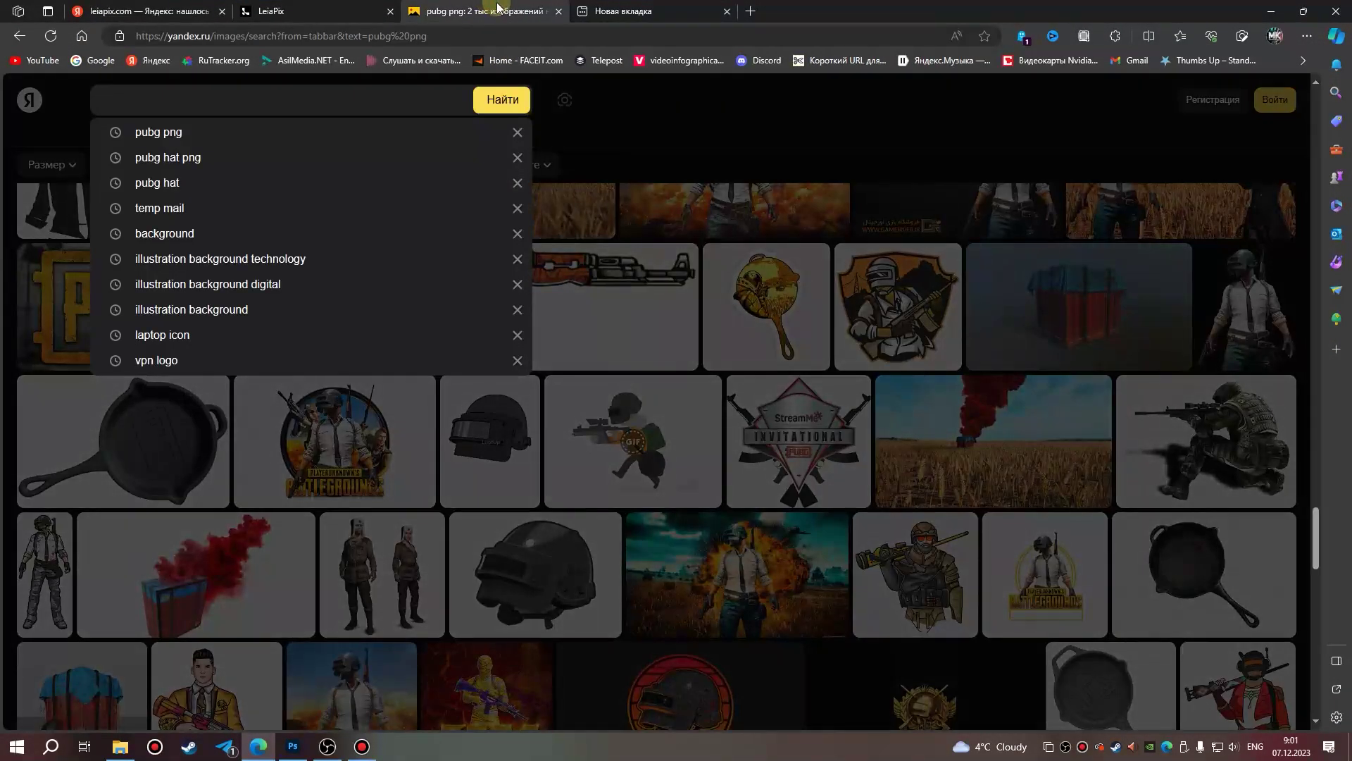
left_click(699, 120)
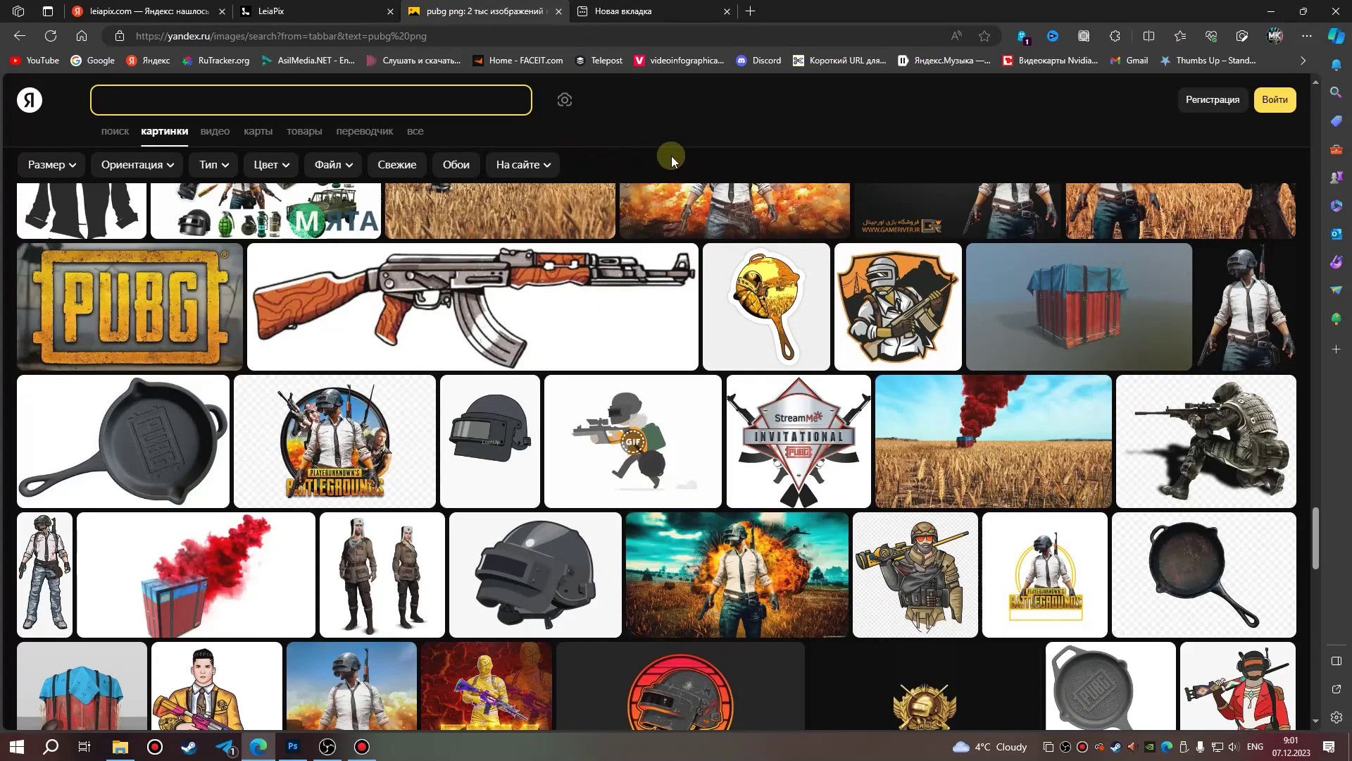
mouse_move(613, 280)
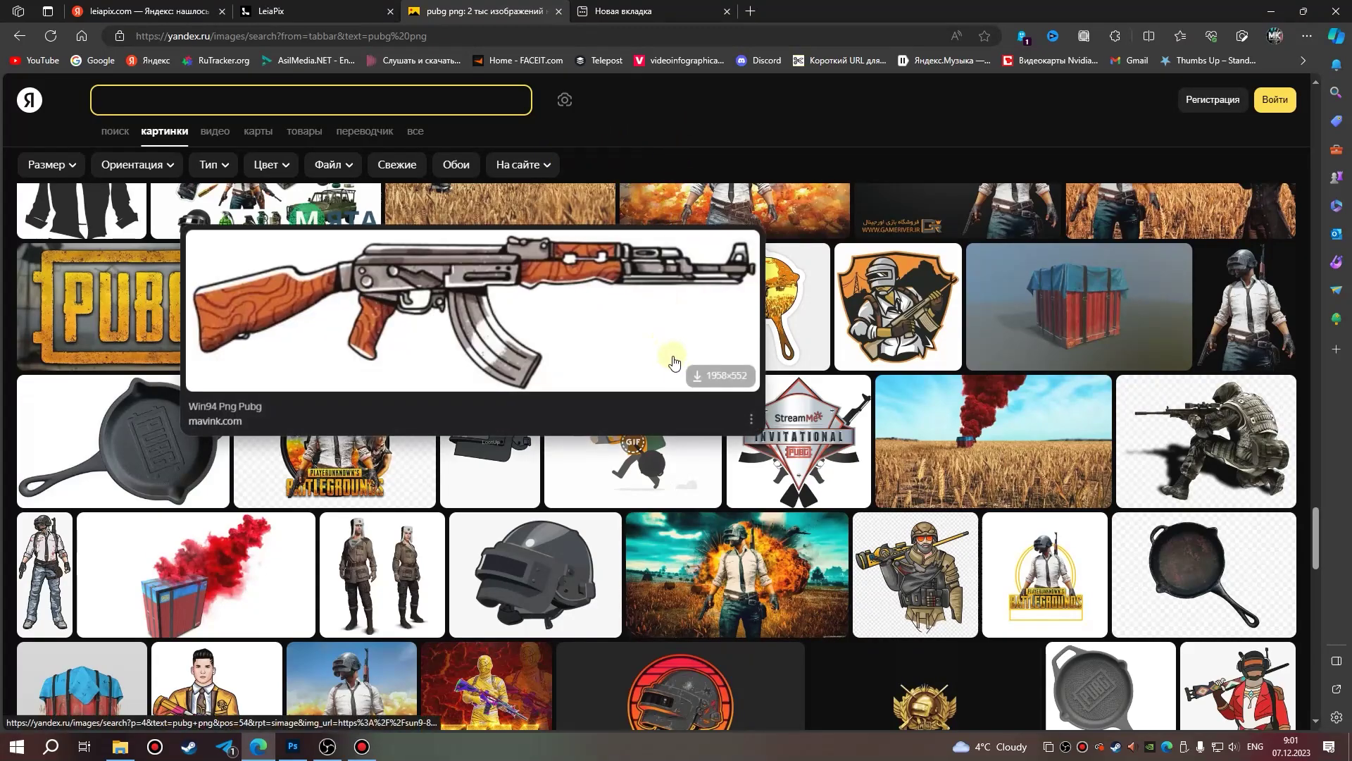
scroll(729, 277, "up", 5)
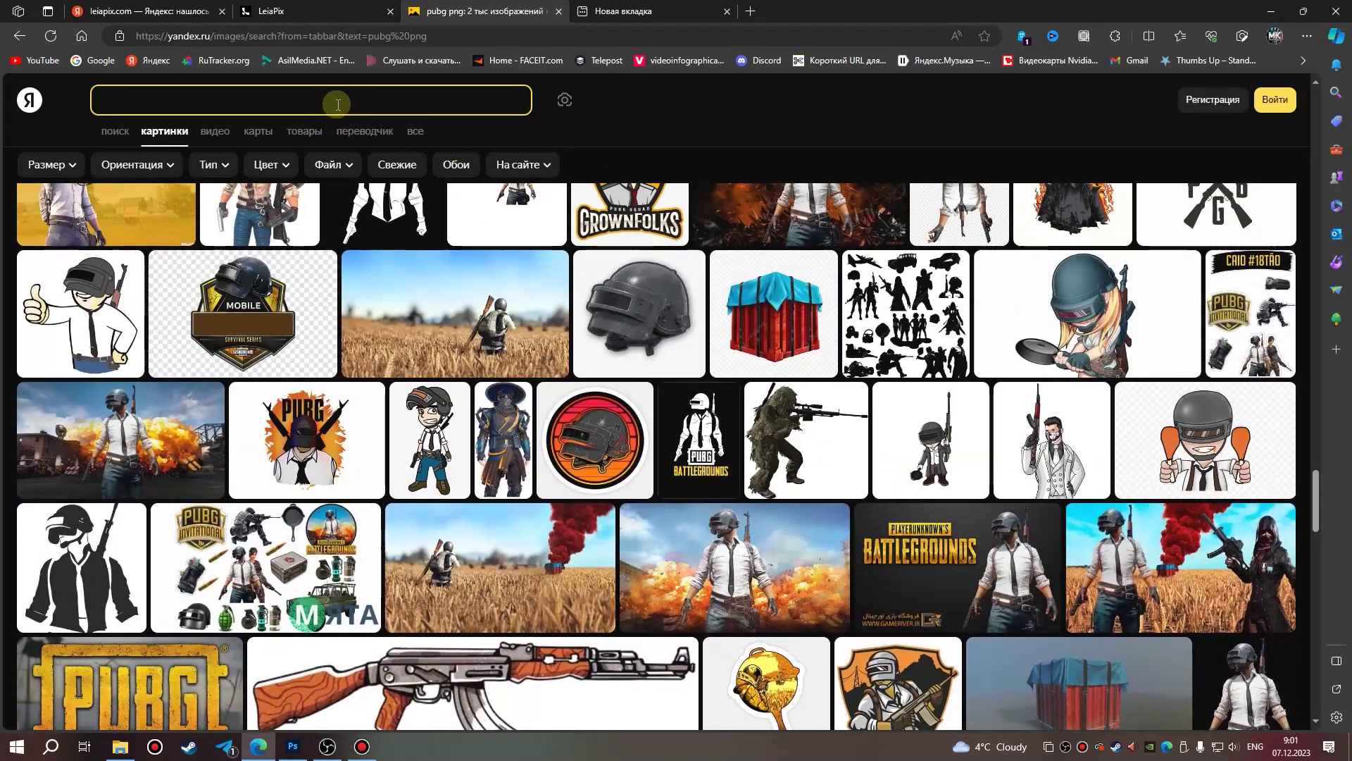
left_click(342, 101)
type("st")
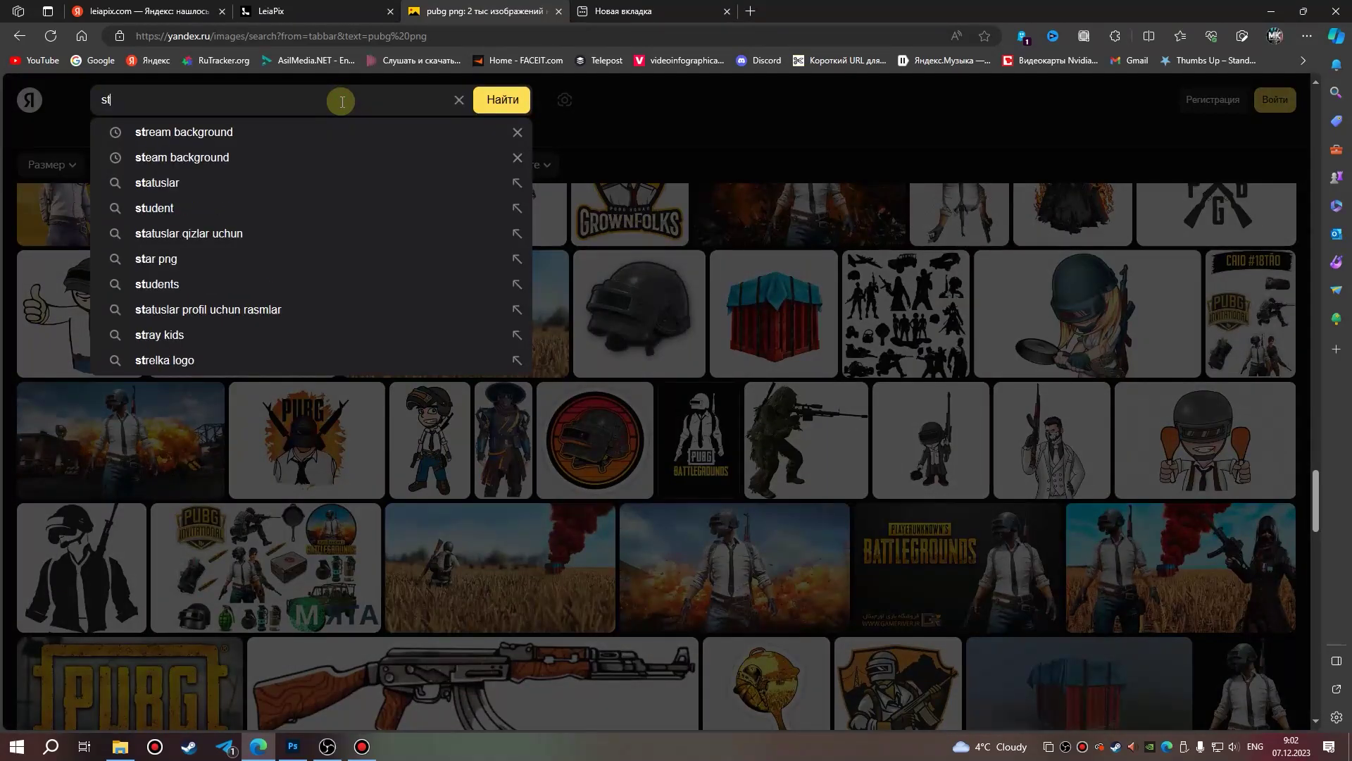
type("ream ")
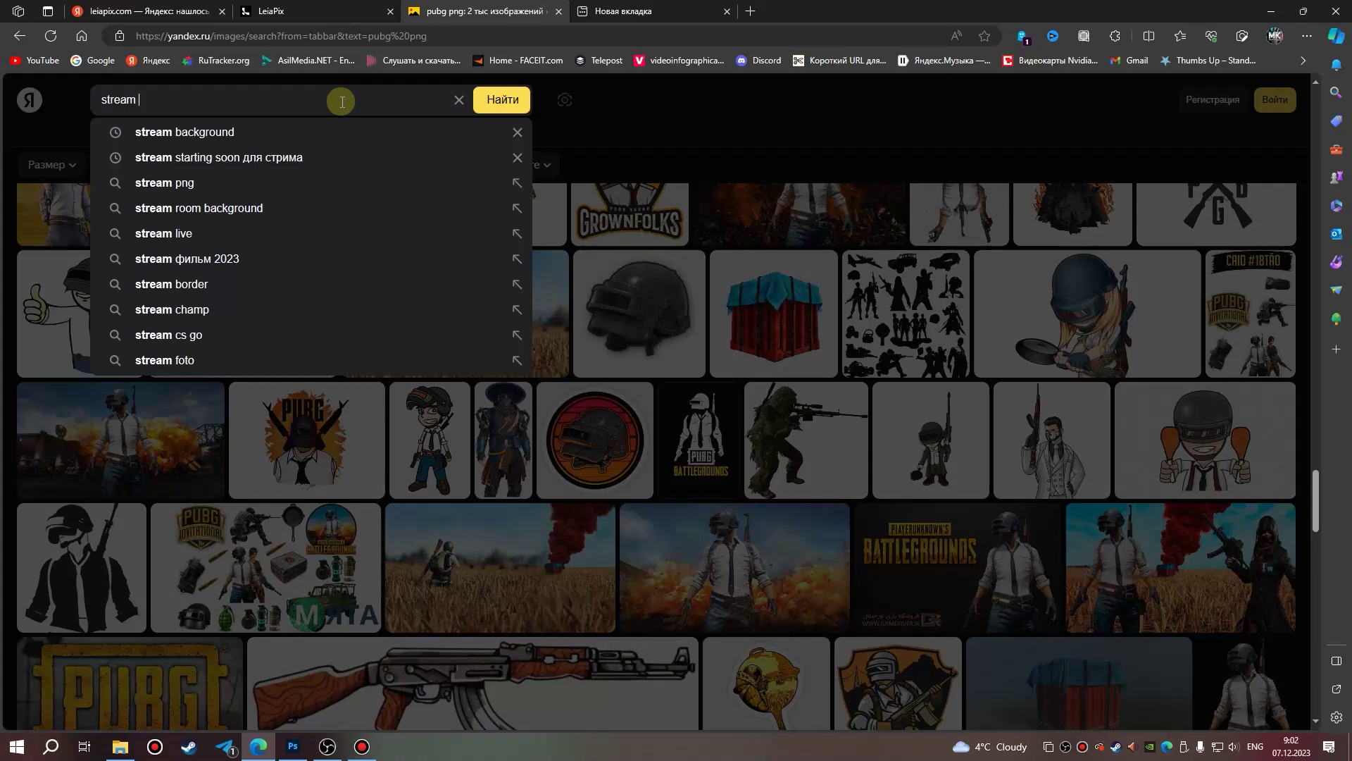
type("overlay")
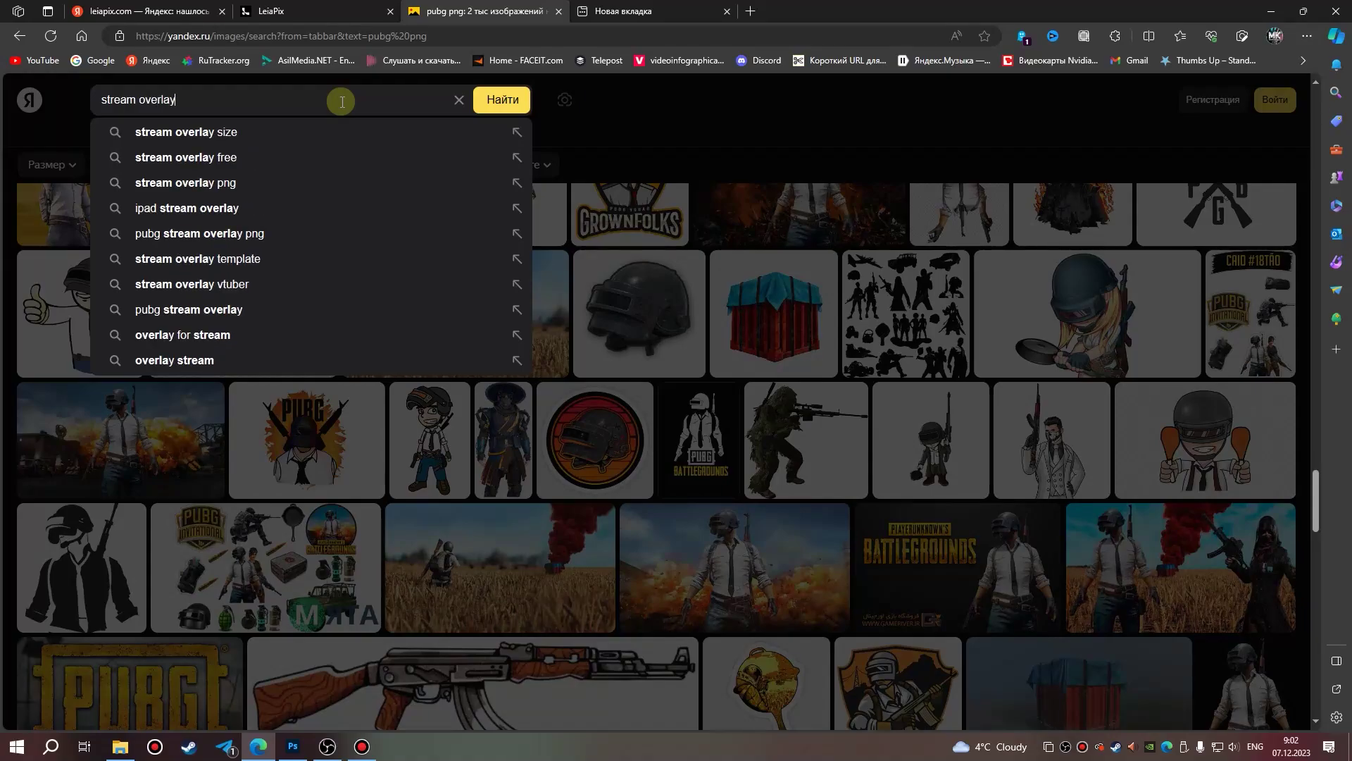
key("Return")
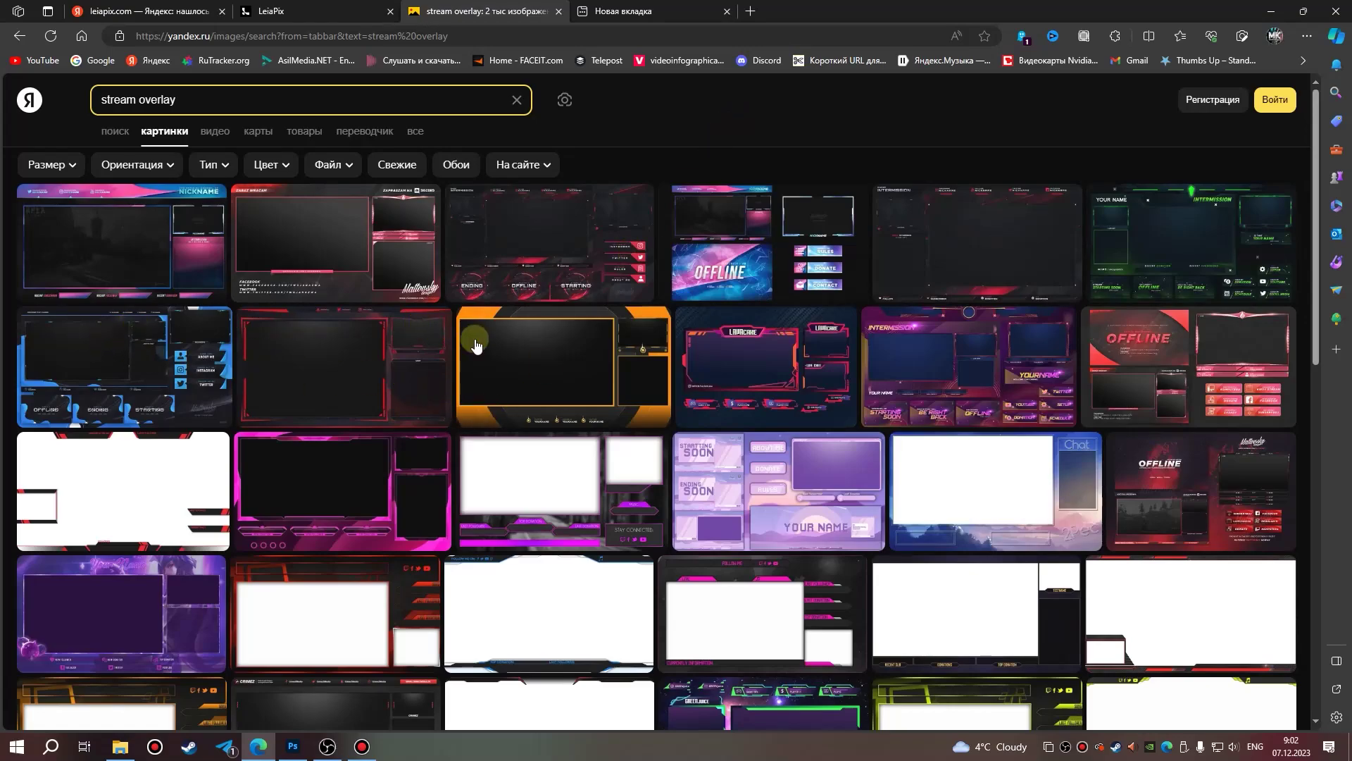
mouse_move(526, 352)
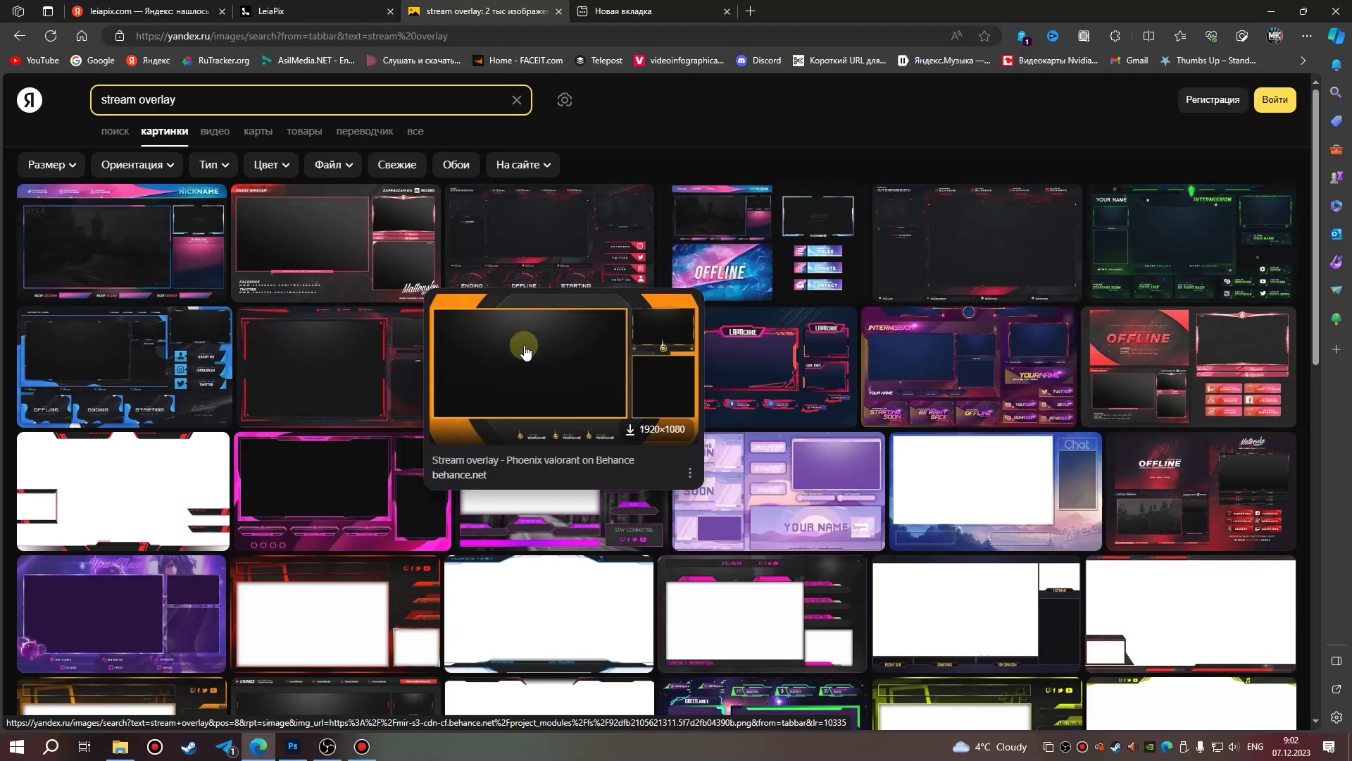
left_click(538, 257)
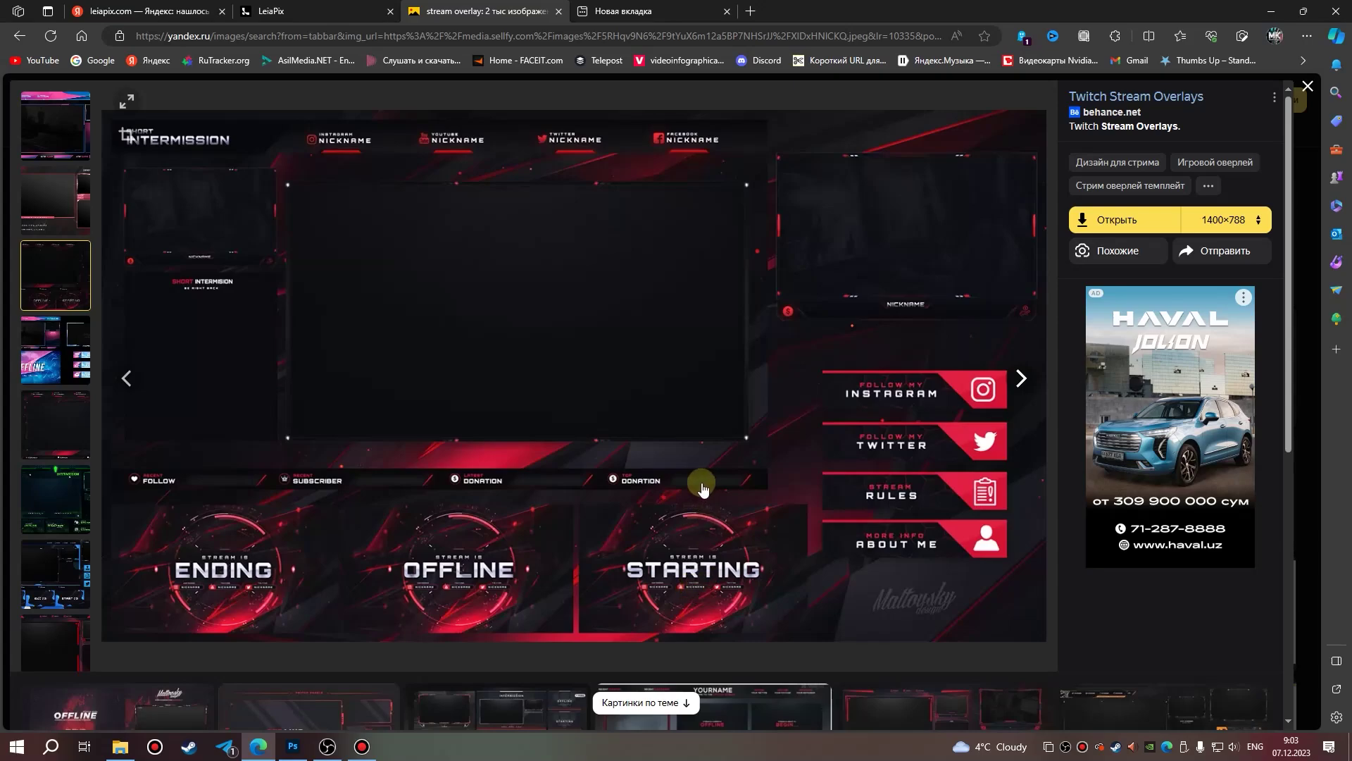
left_click(1307, 90)
Change the Yandex Images query to 'stream сцена' in Russian and run it.
left_click(447, 104)
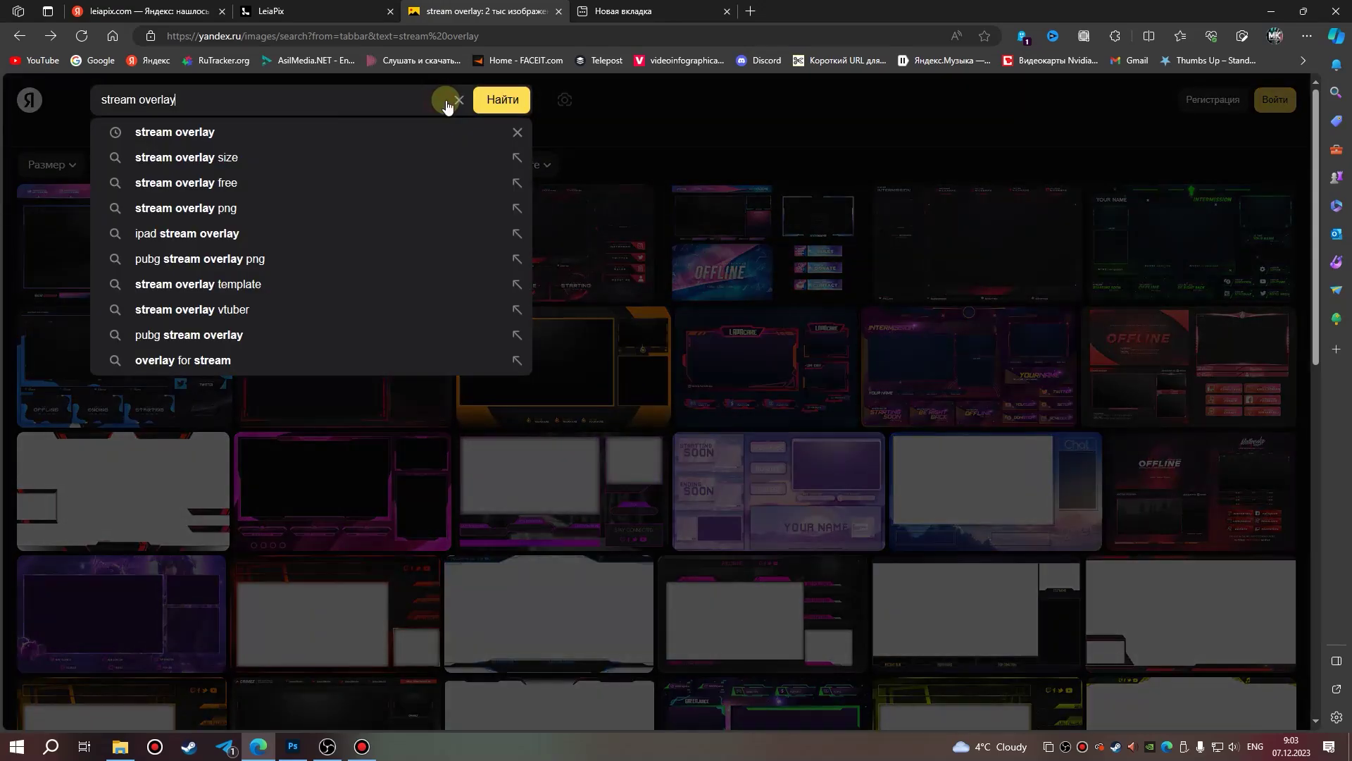
key("BackSpace")
key("BackSpace")
key("BackSpace")
key("BackSpace")
key("BackSpace")
key("BackSpace")
key("BackSpace")
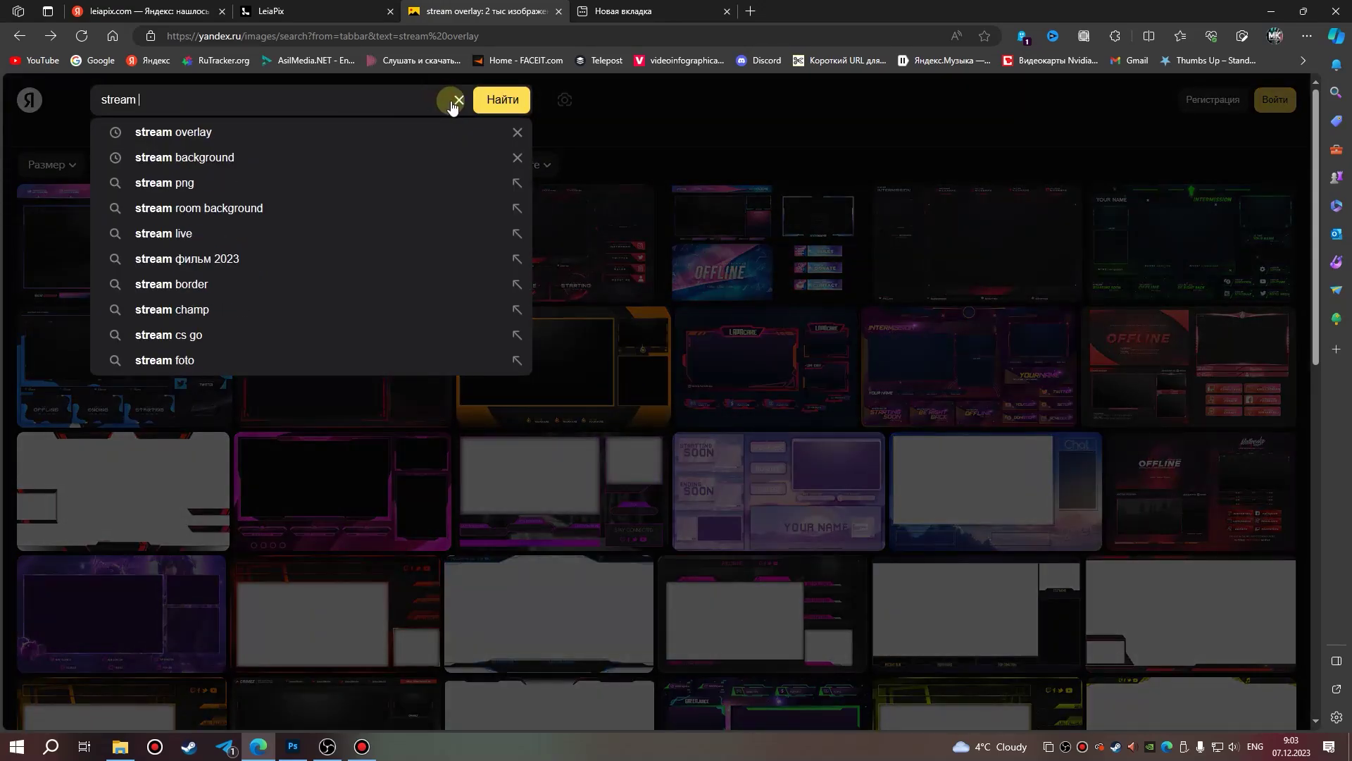
key("alt+shift")
type("сц")
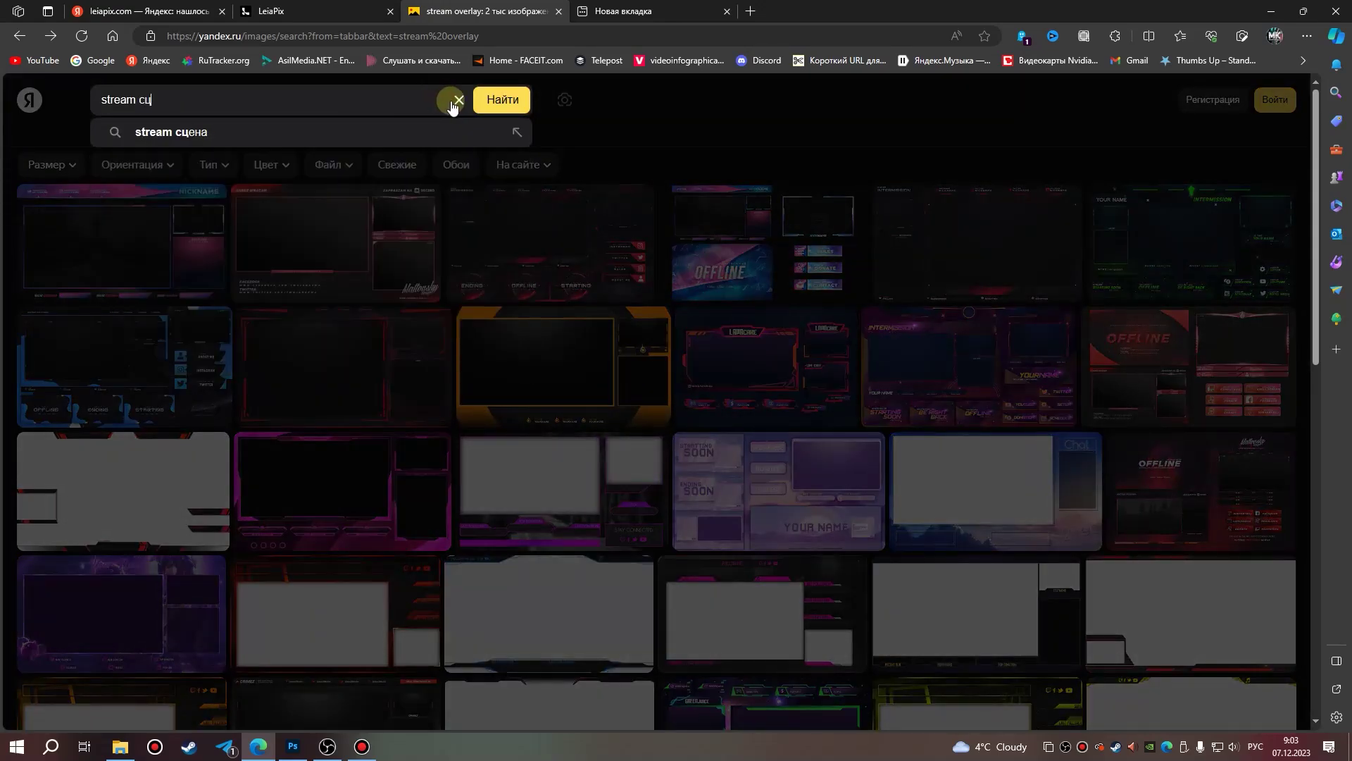
type("не")
key("BackSpace")
type("е")
type("на")
key("Return")
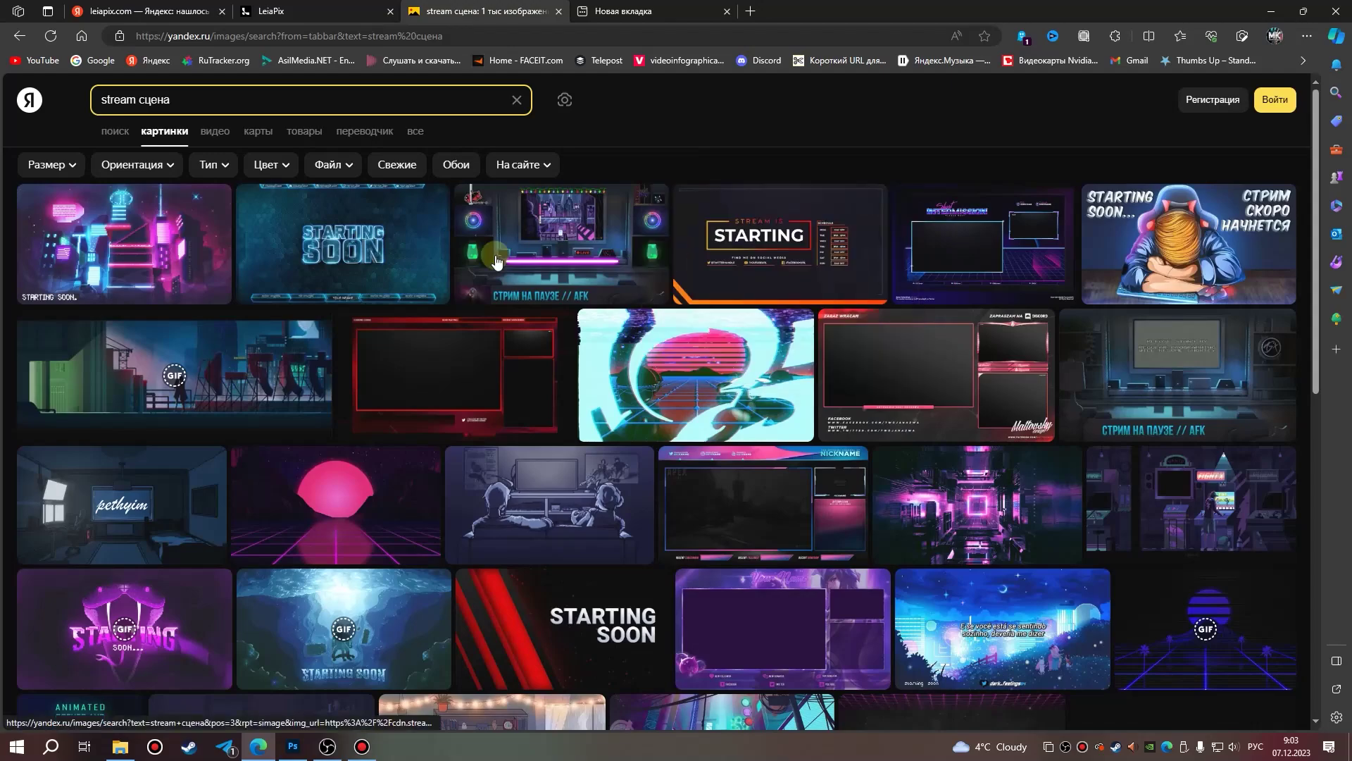
mouse_move(760, 497)
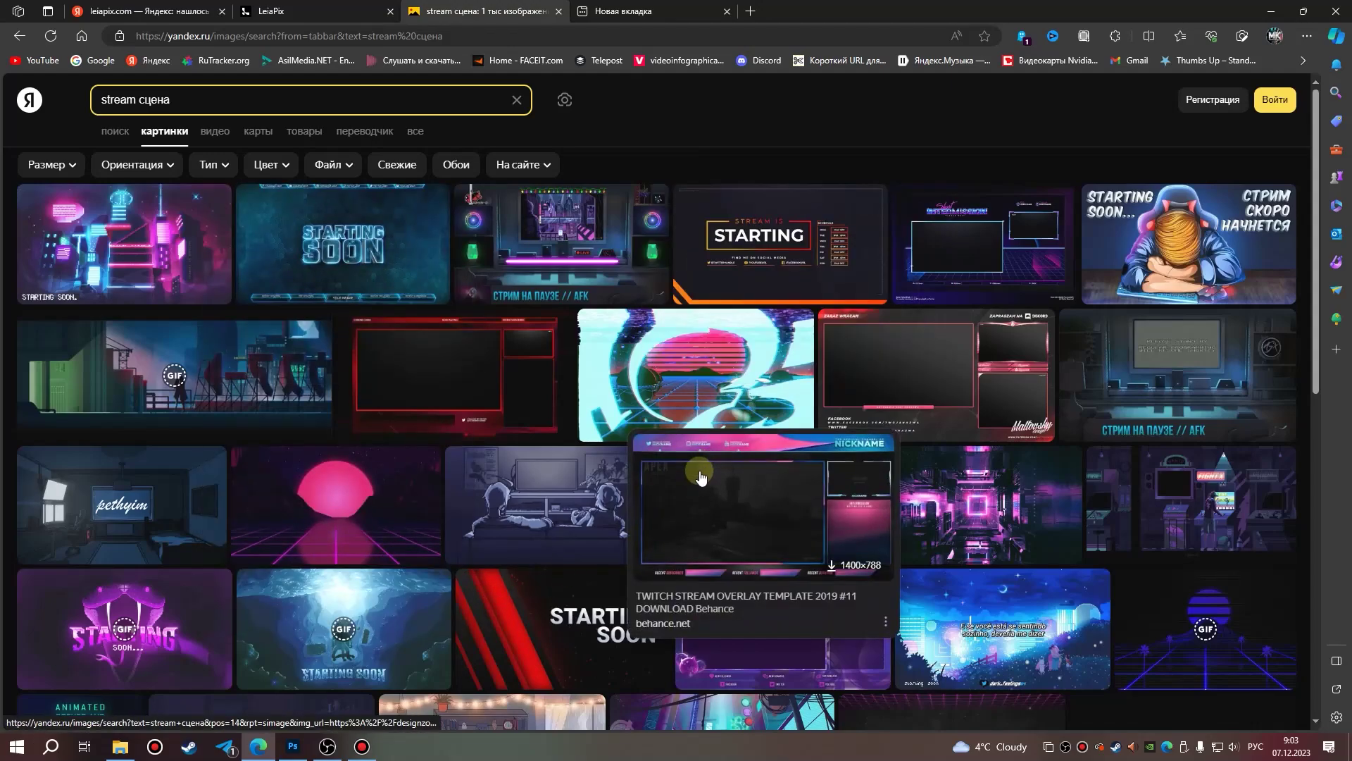
Find and open the purple anime OFFLINE banner at 1200×731.
scroll(880, 539, "down", 2)
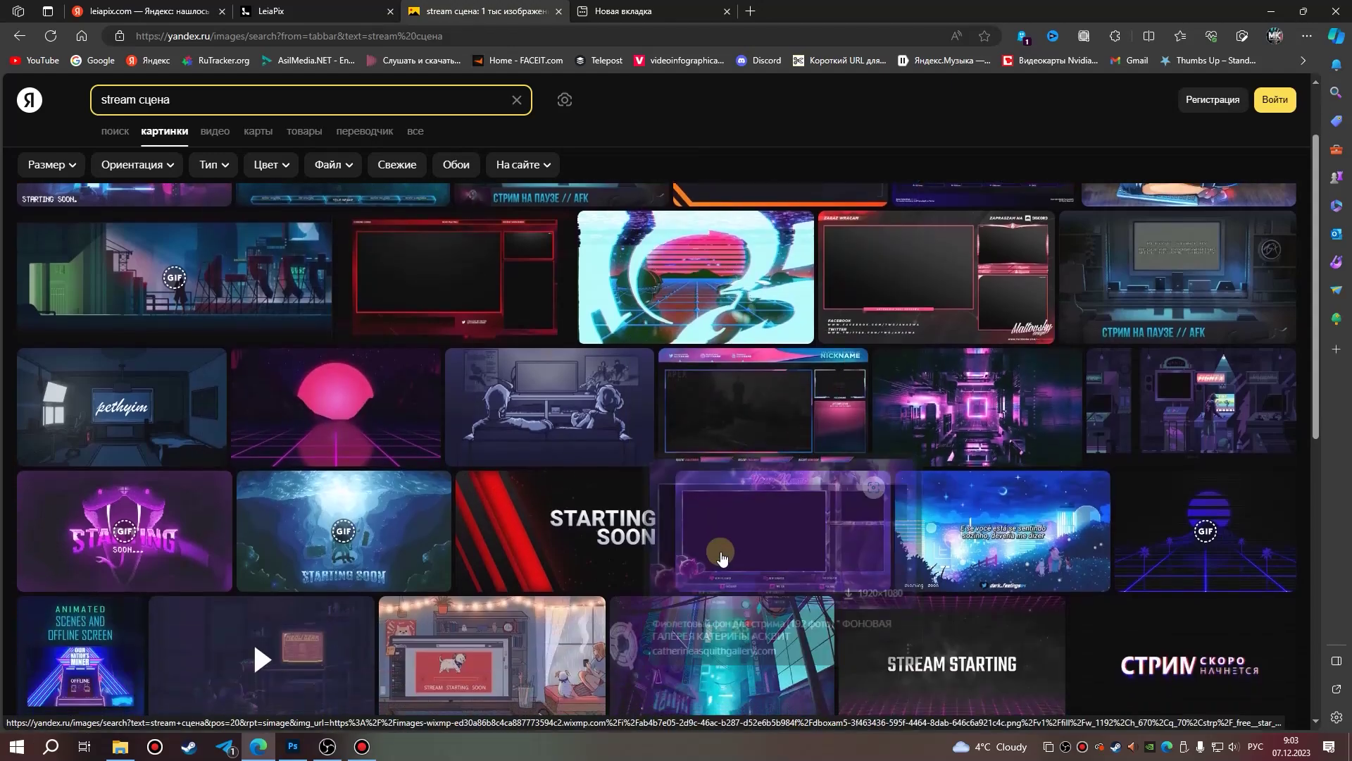
scroll(891, 531, "down", 3)
scroll(891, 532, "down", 3)
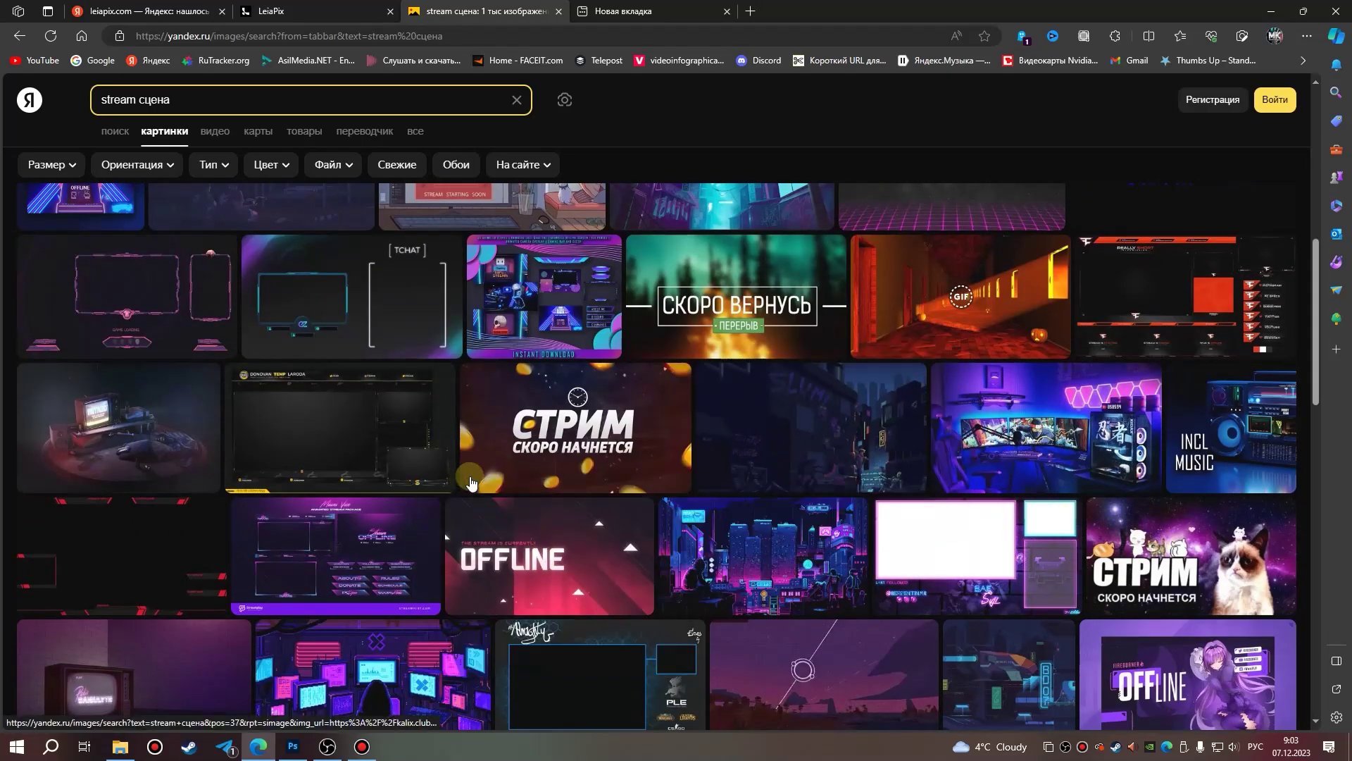
scroll(748, 481, "down", 3)
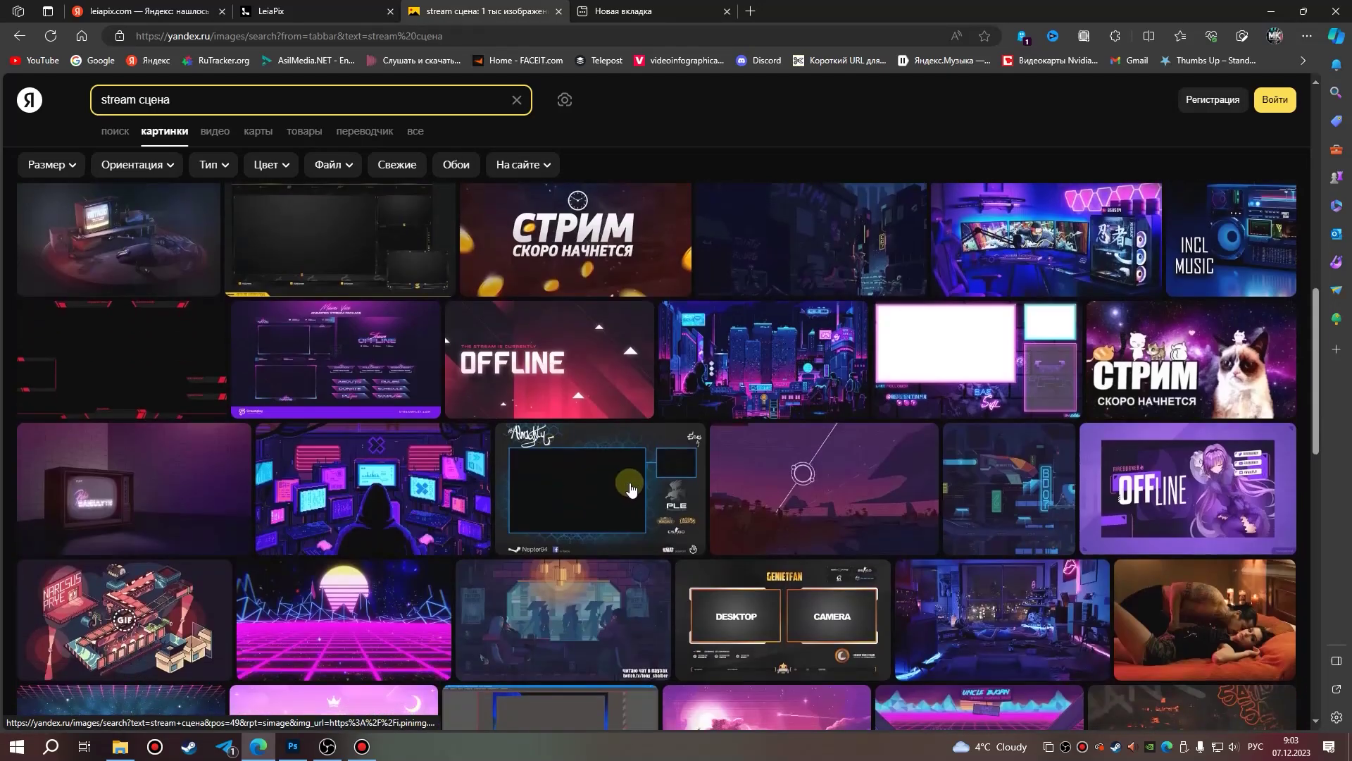
left_click(1176, 508)
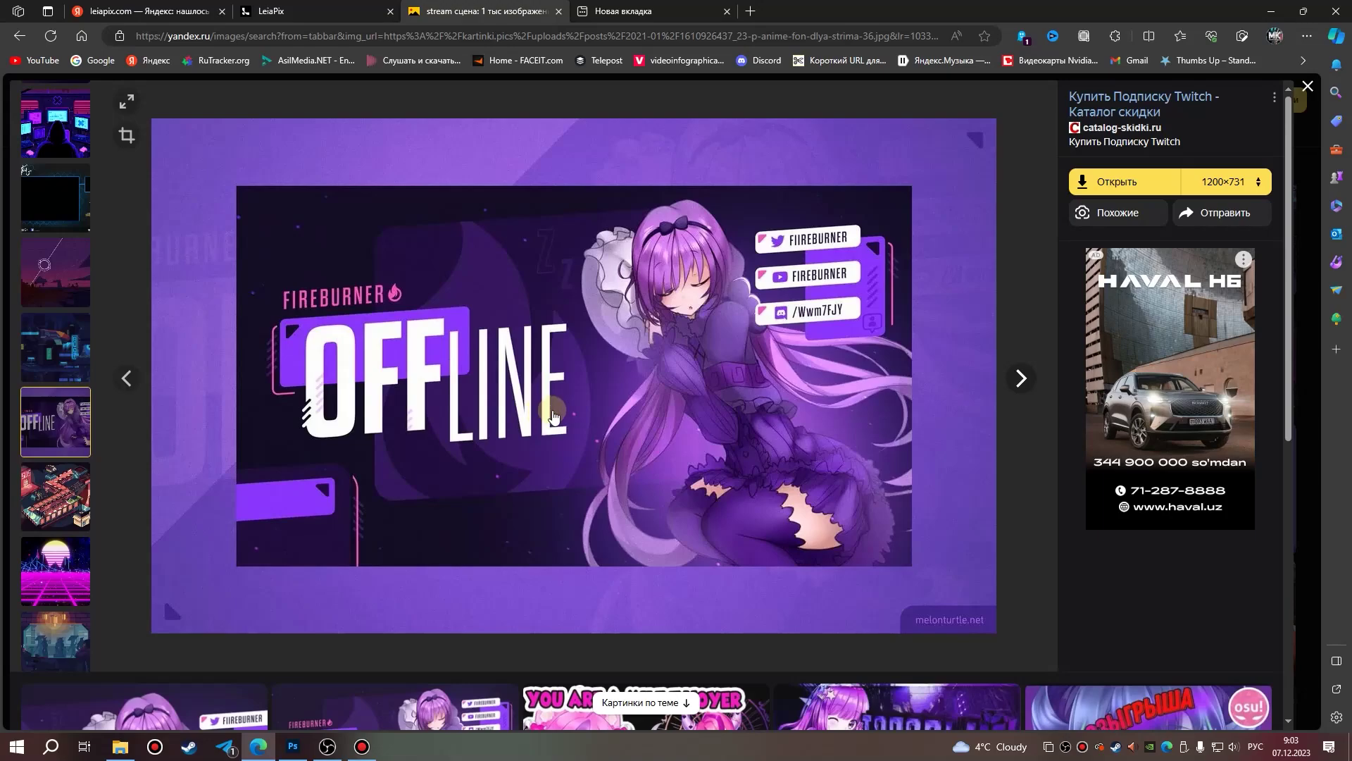
scroll(613, 394, "down", 1)
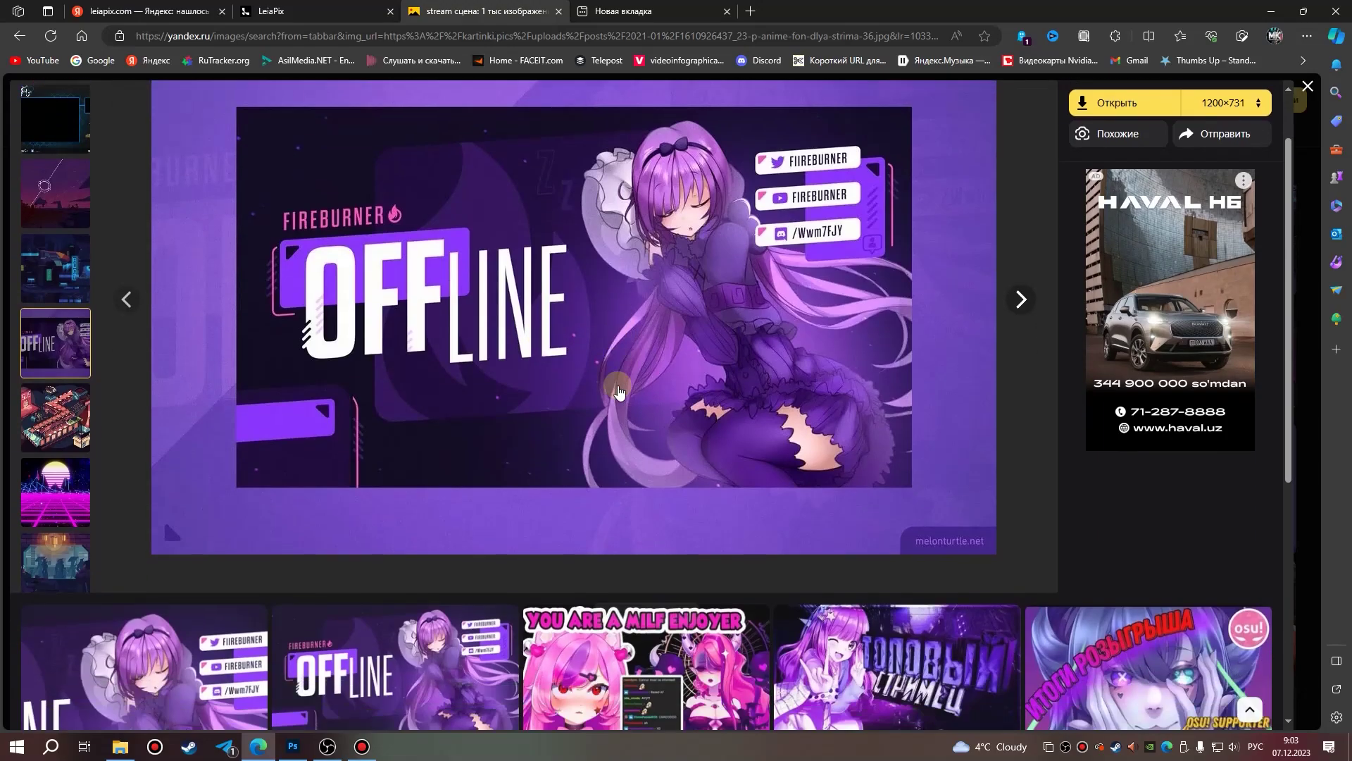
scroll(619, 392, "down", 1)
scroll(549, 394, "up", 2)
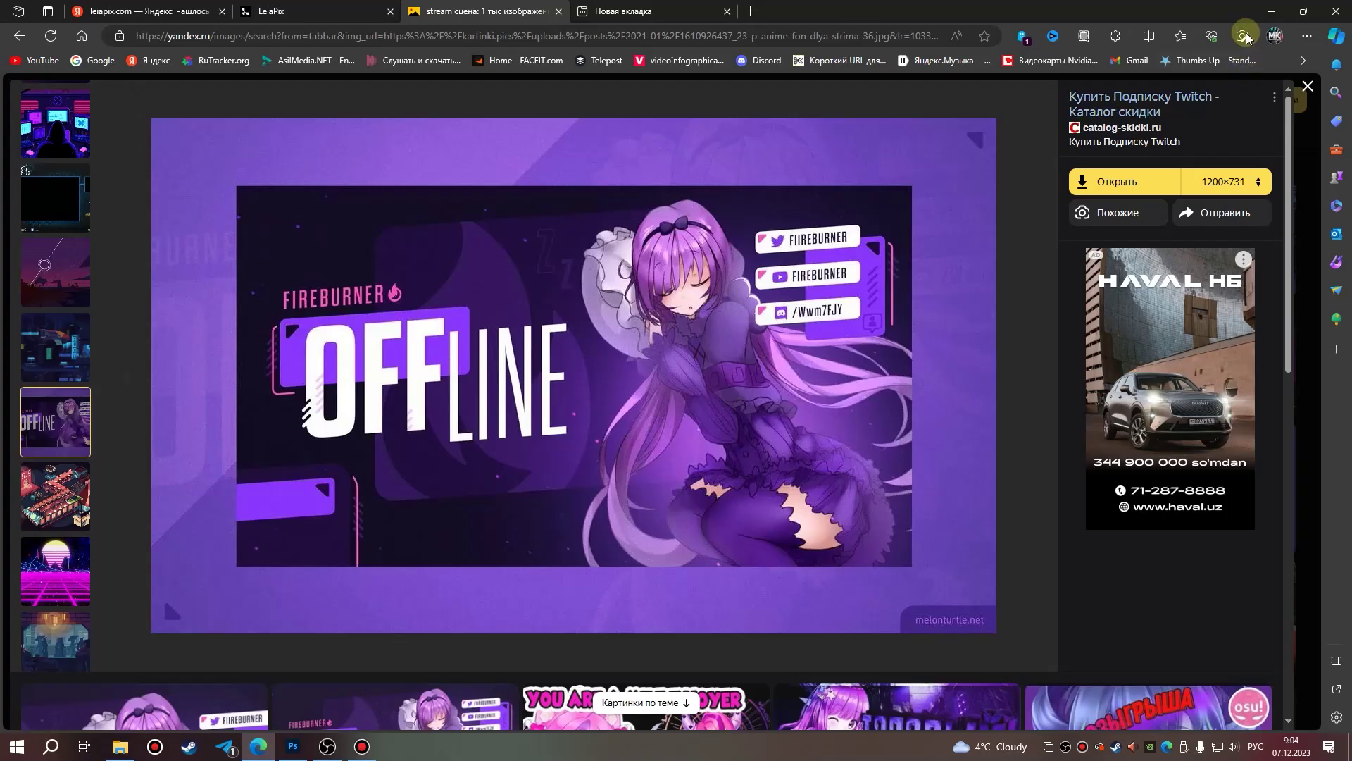
Drag the purple OFFLINE PNG to the desktop centre and preview it to confirm.
left_click(1271, 11)
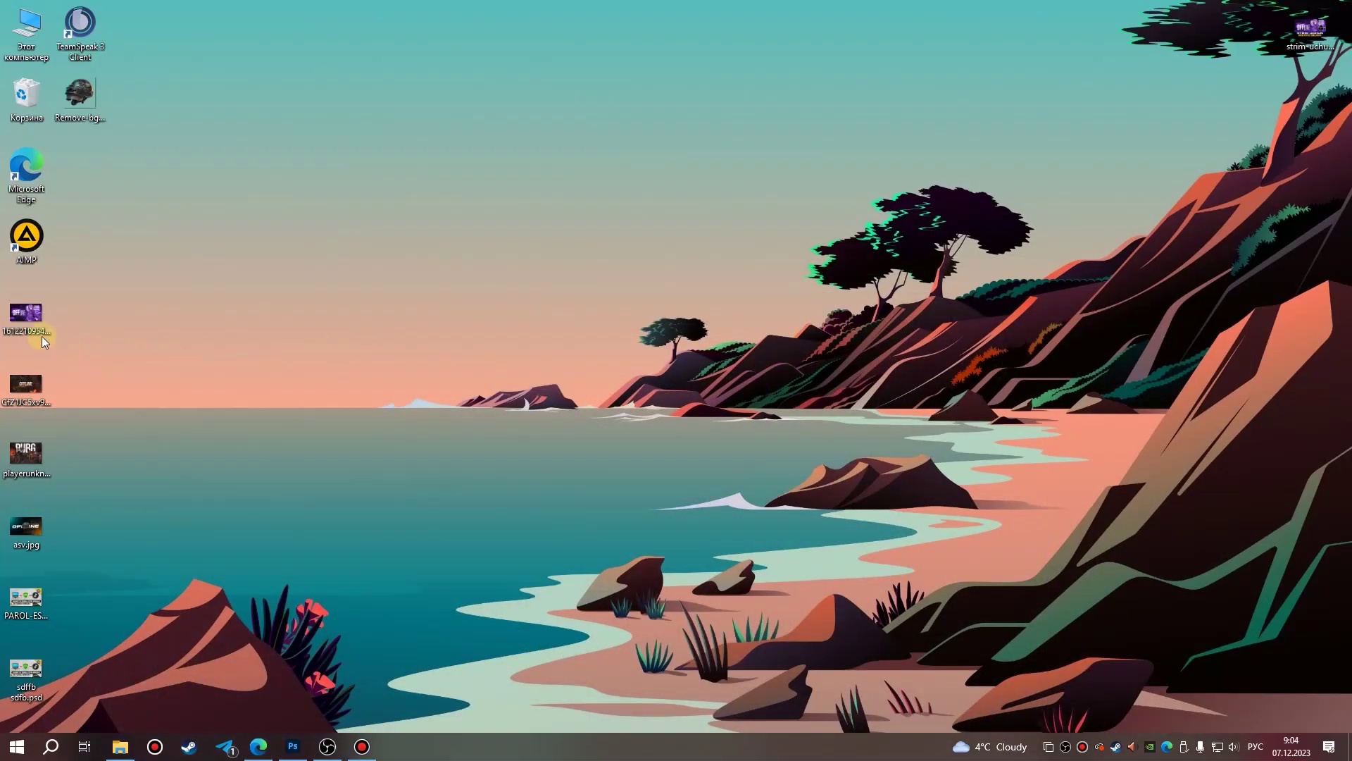
left_click_drag(40, 336, 390, 326)
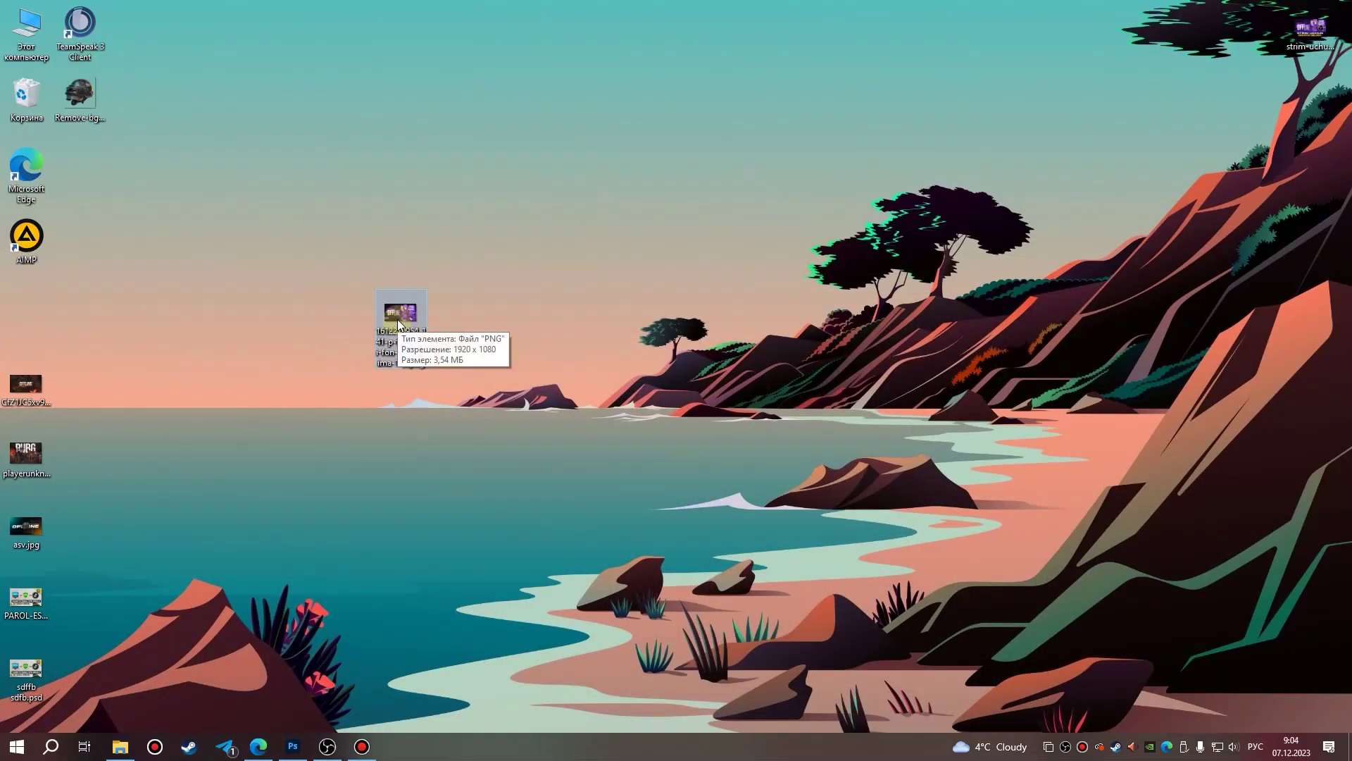
double_click(403, 315)
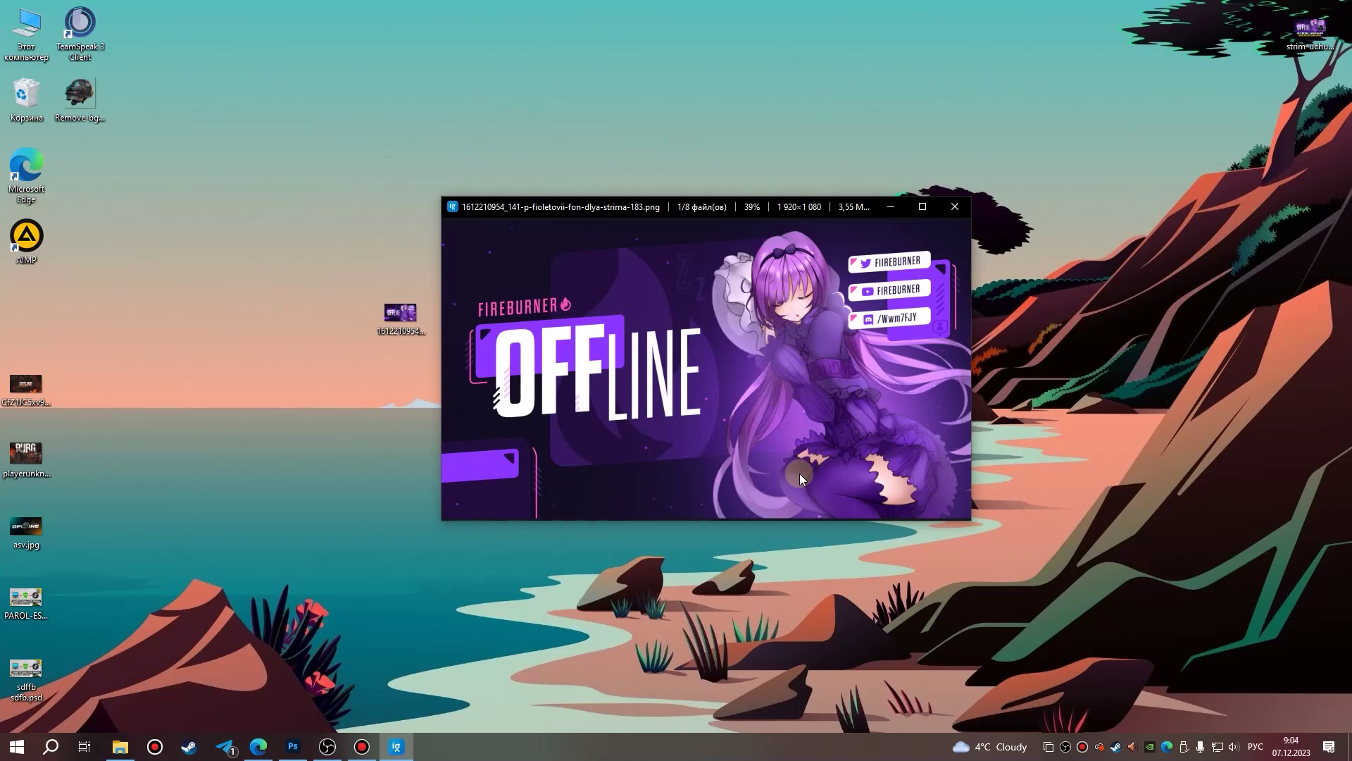
left_click(955, 207)
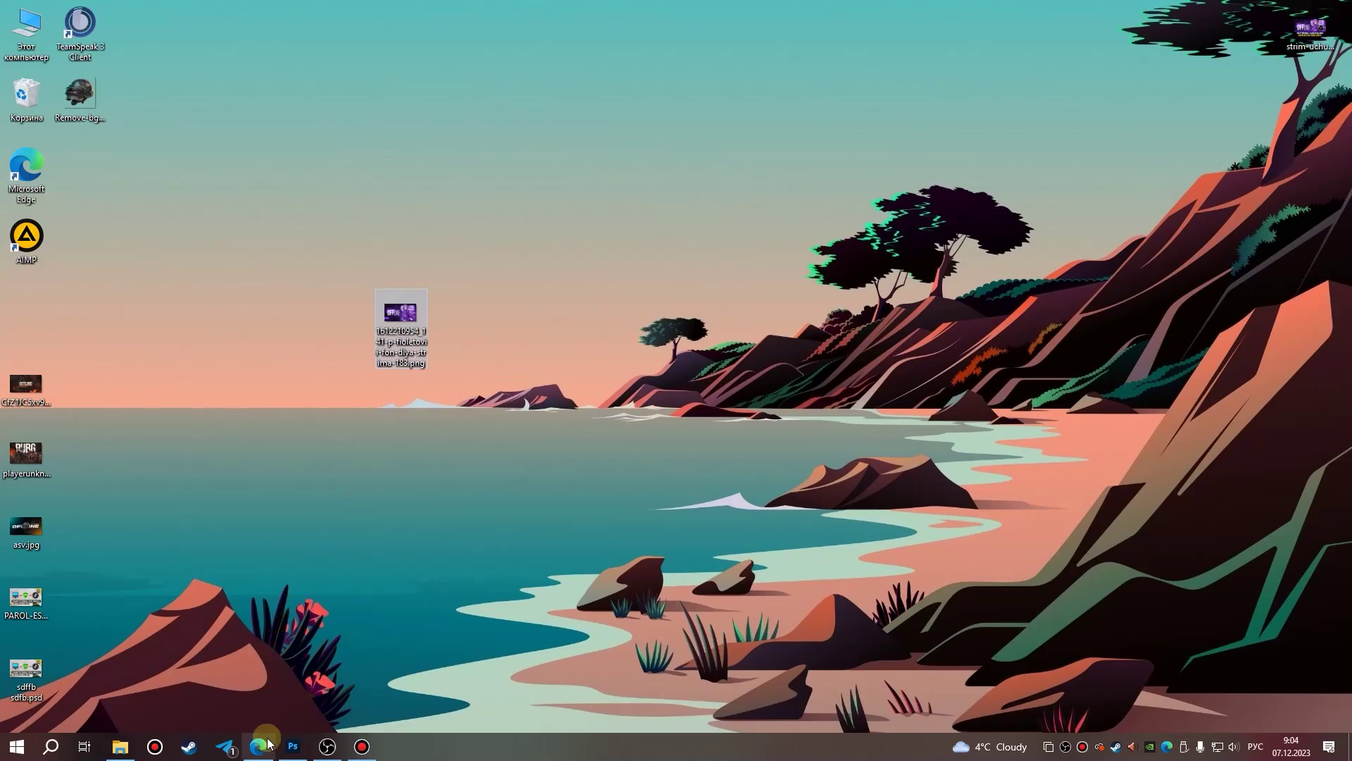
mouse_move(259, 746)
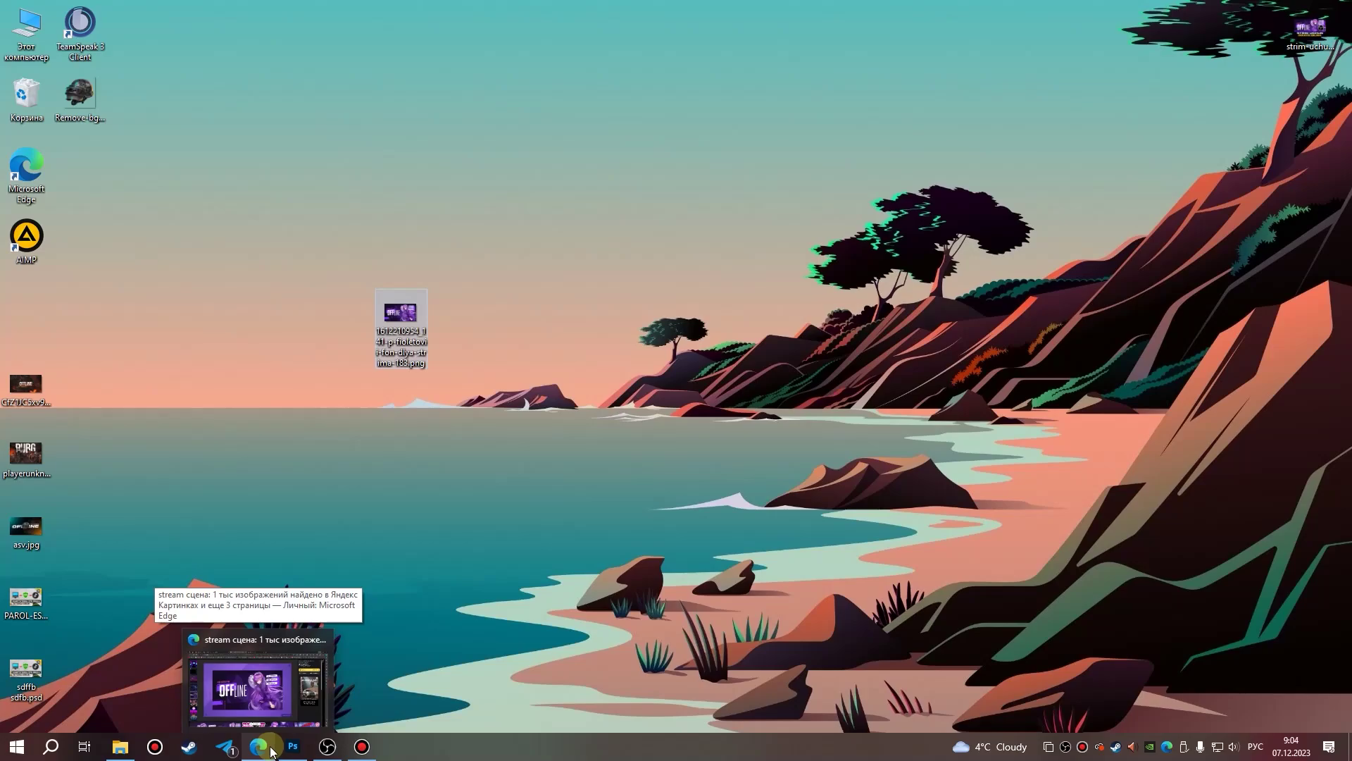
Bring Edge back to the LeiaPix tab and start its image converter.
left_click(266, 747)
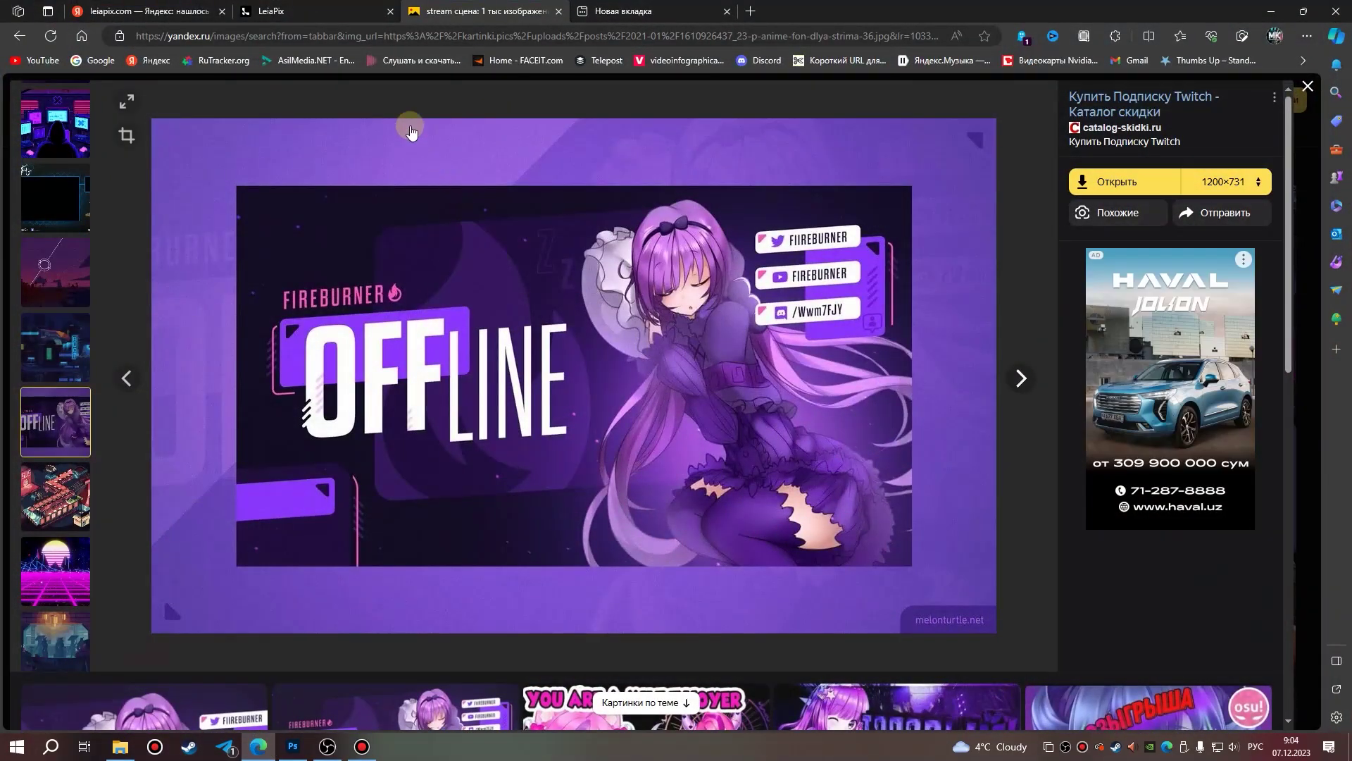
left_click(308, 9)
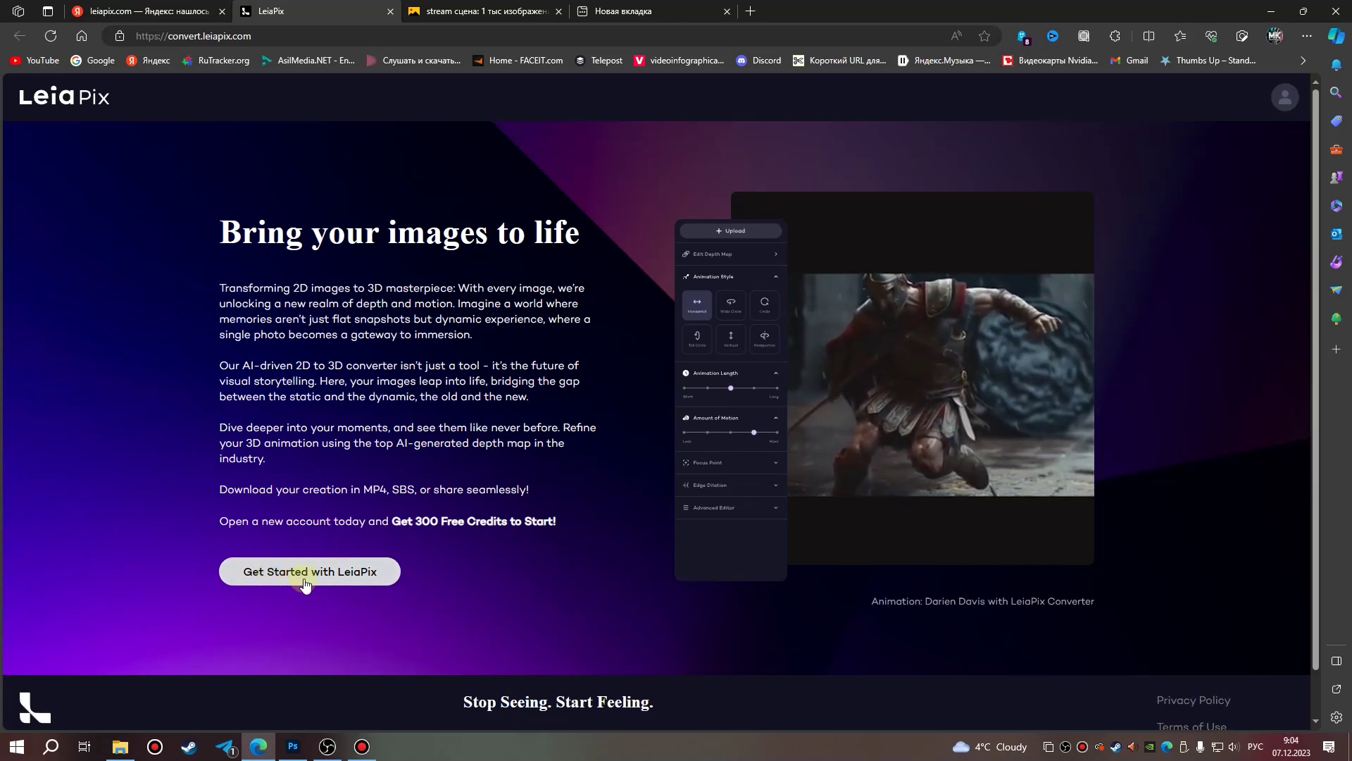
left_click(346, 580)
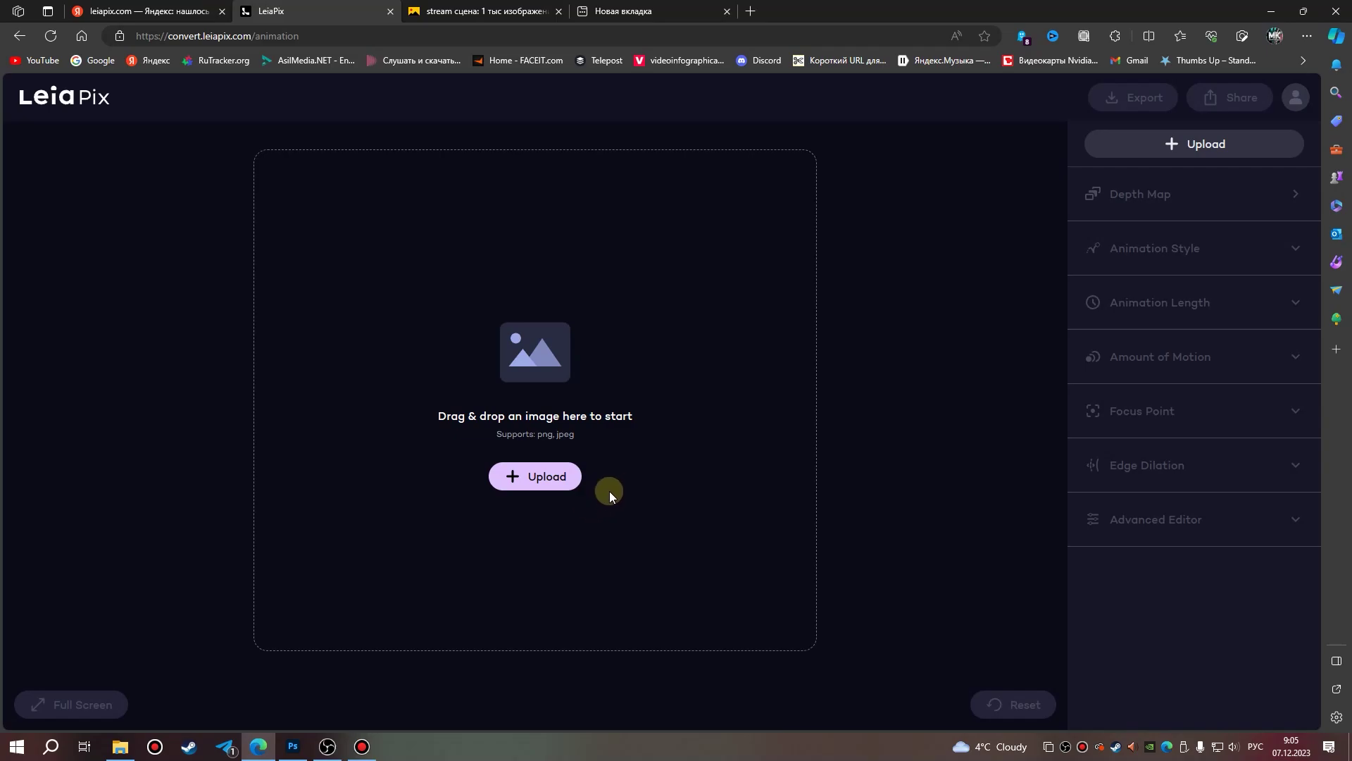
left_click(536, 477)
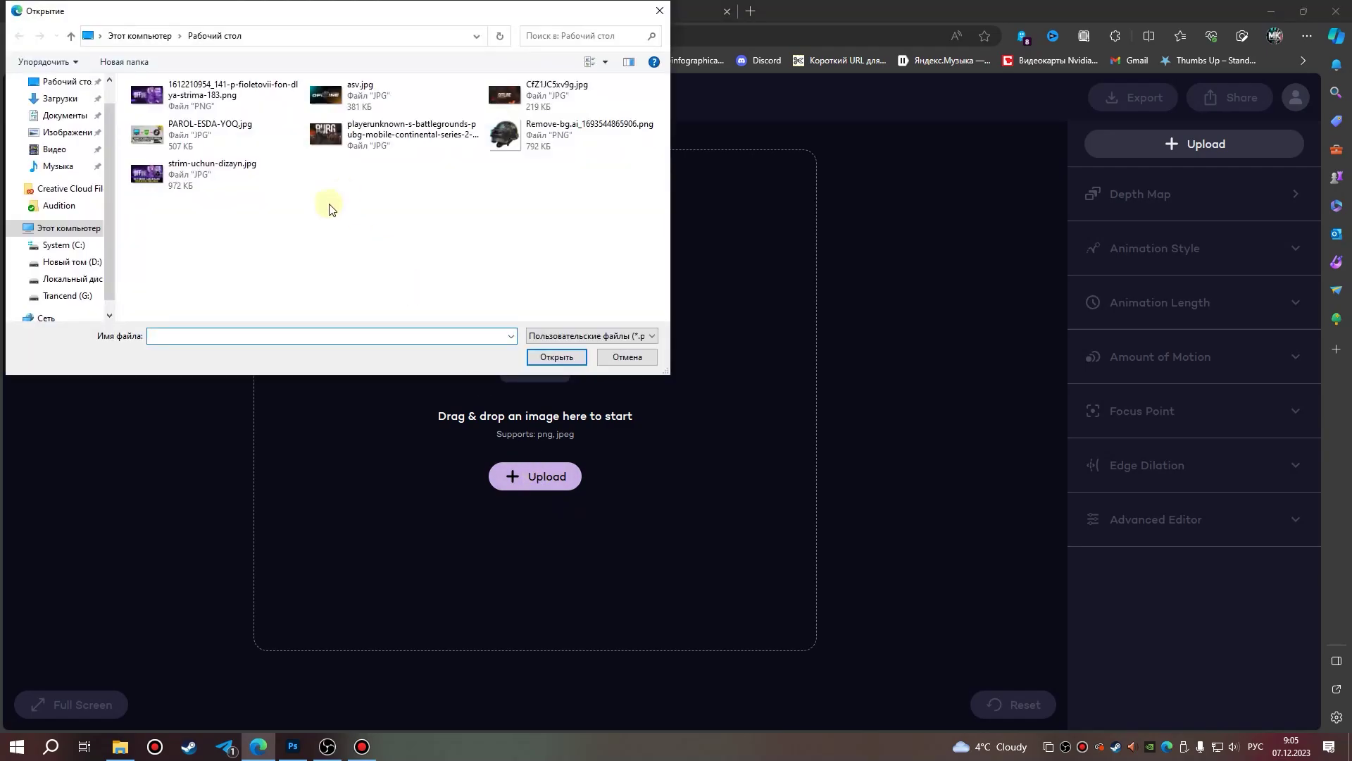
left_click(605, 63)
left_click(655, 40)
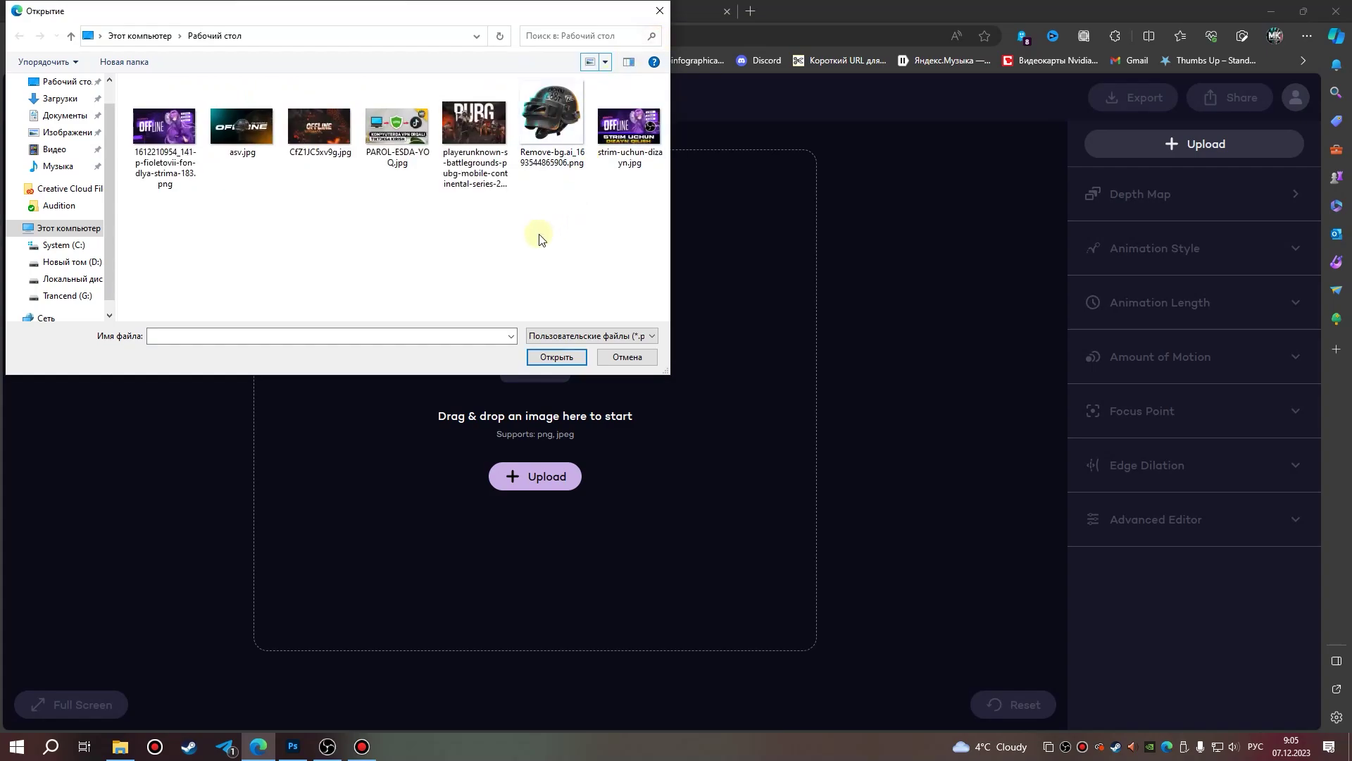
left_click(180, 165)
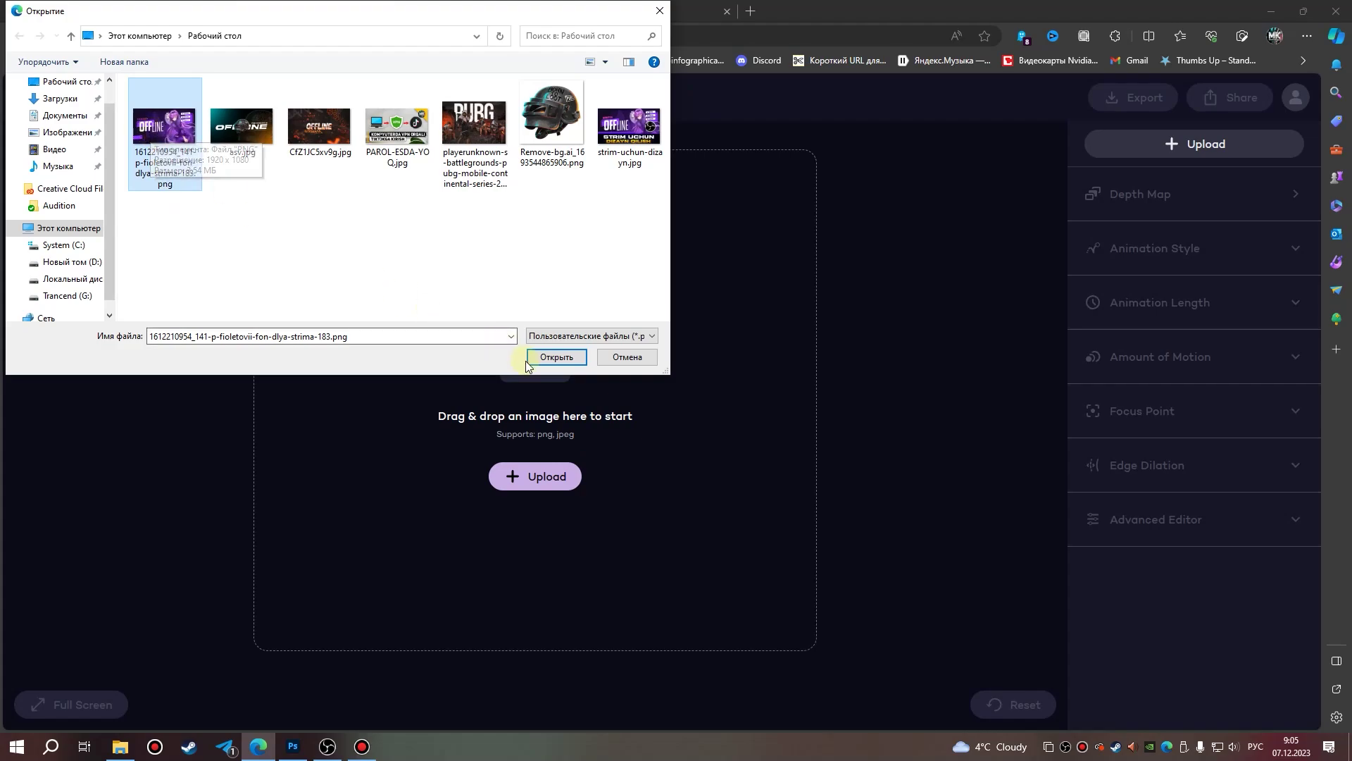
left_click(554, 358)
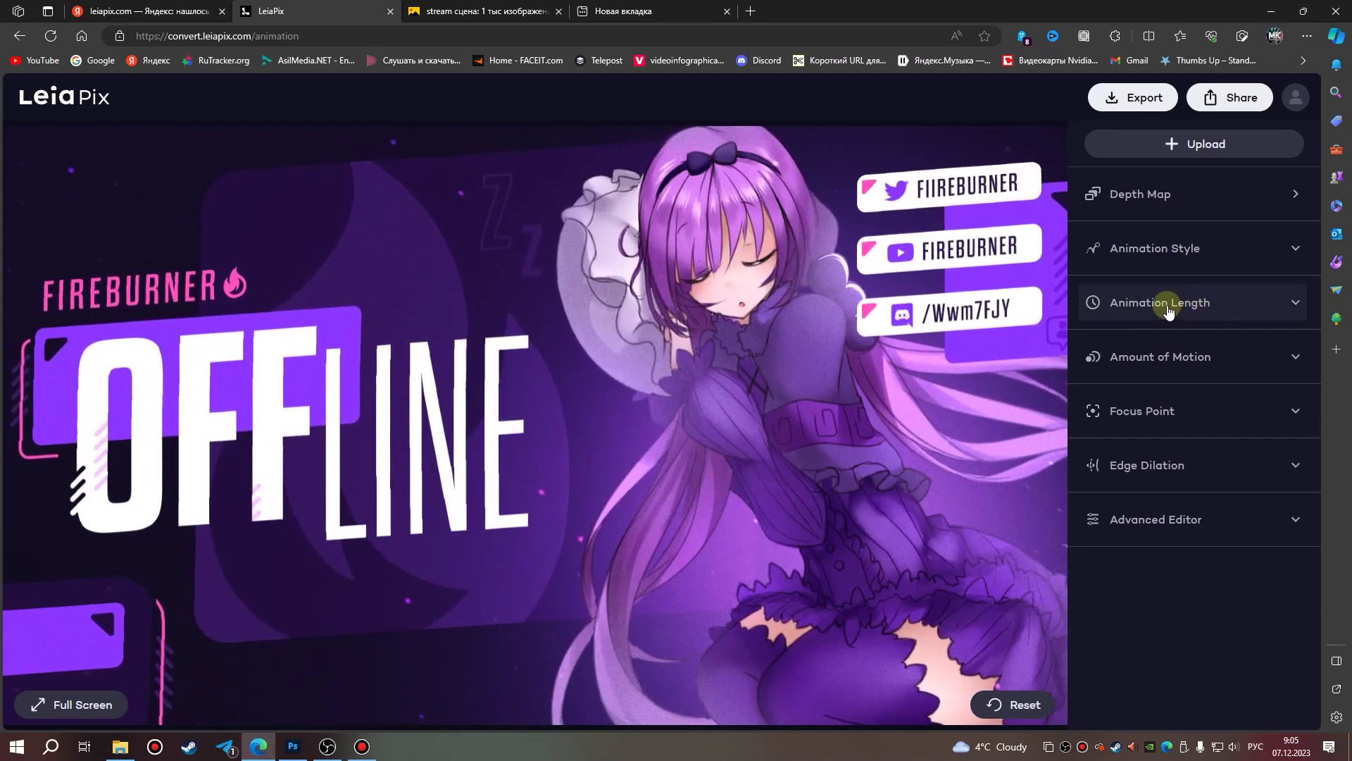
Set the LeiaPix Animation Length to its longest setting, Long.
left_click(1195, 314)
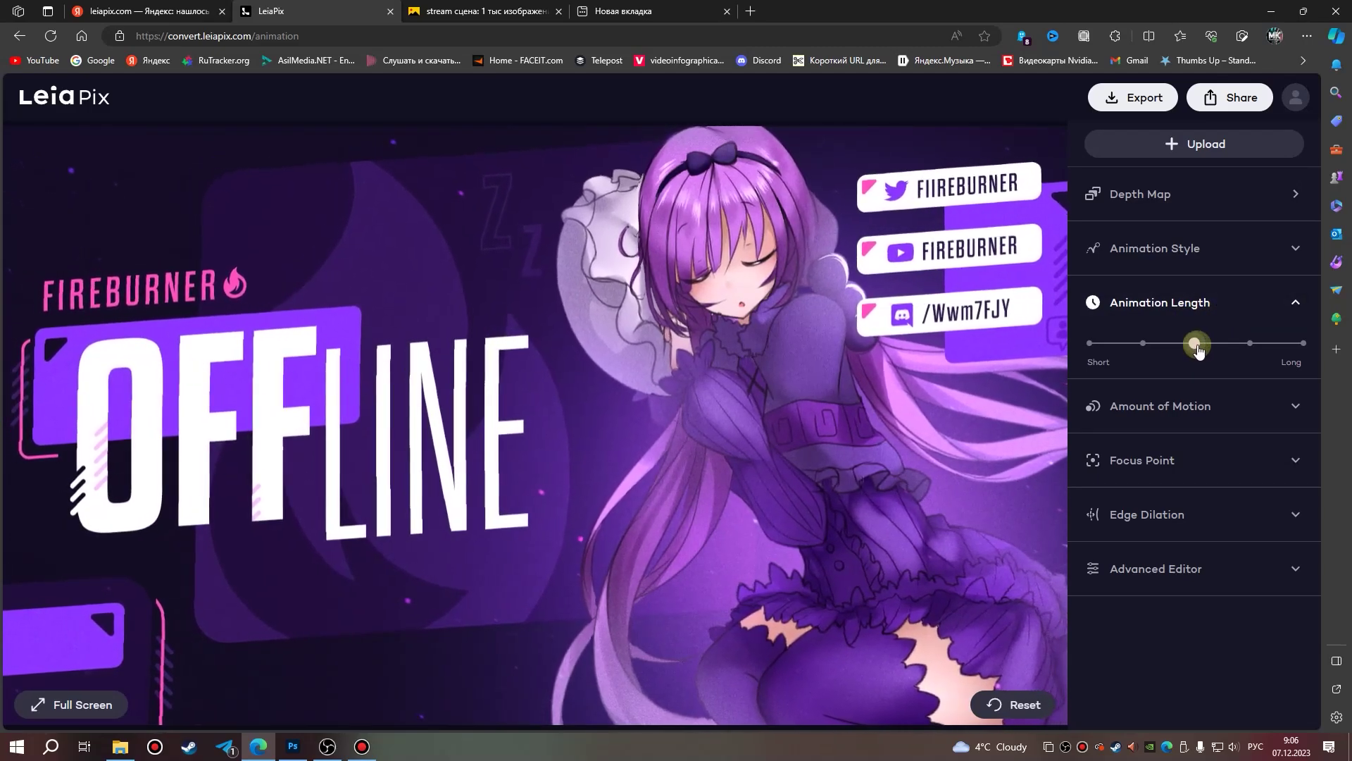
left_click(1196, 344)
left_click_drag(1199, 344, 1095, 345)
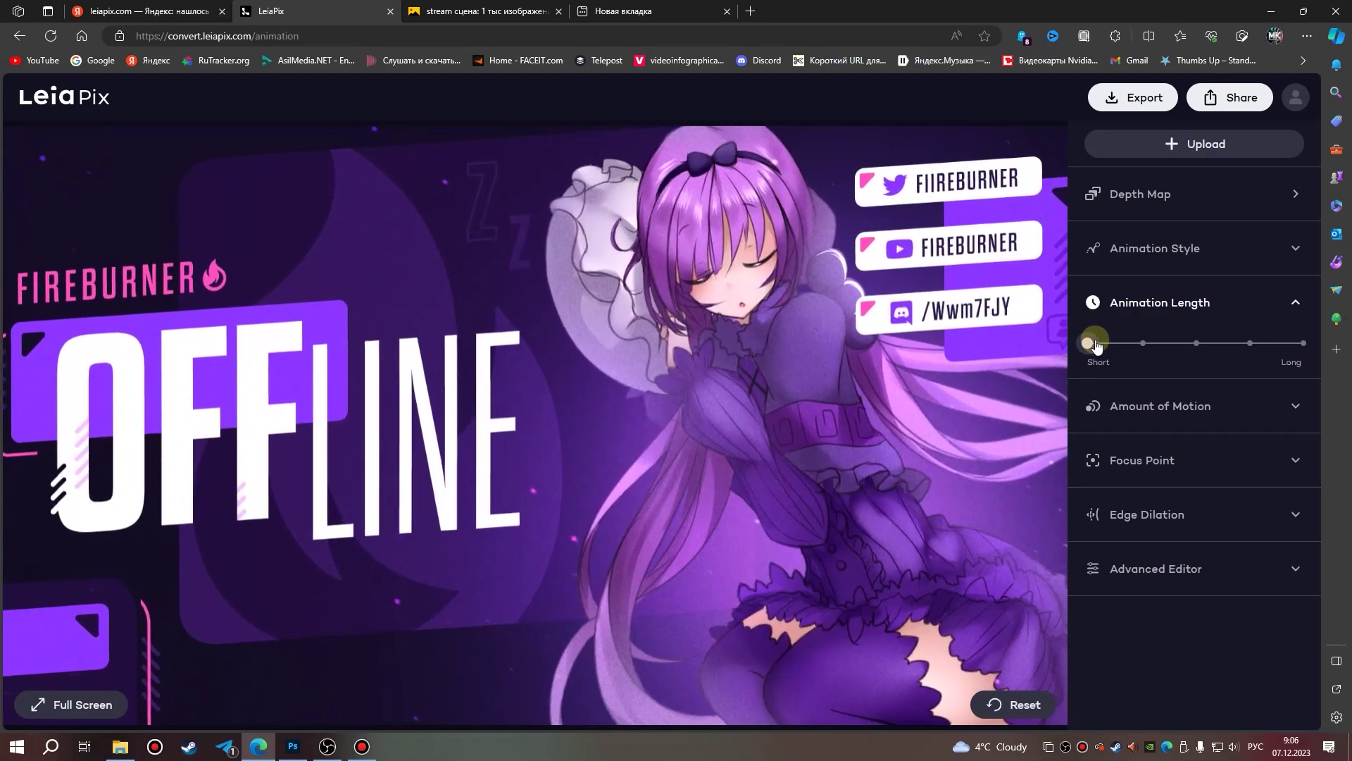
left_click_drag(1094, 345, 1302, 344)
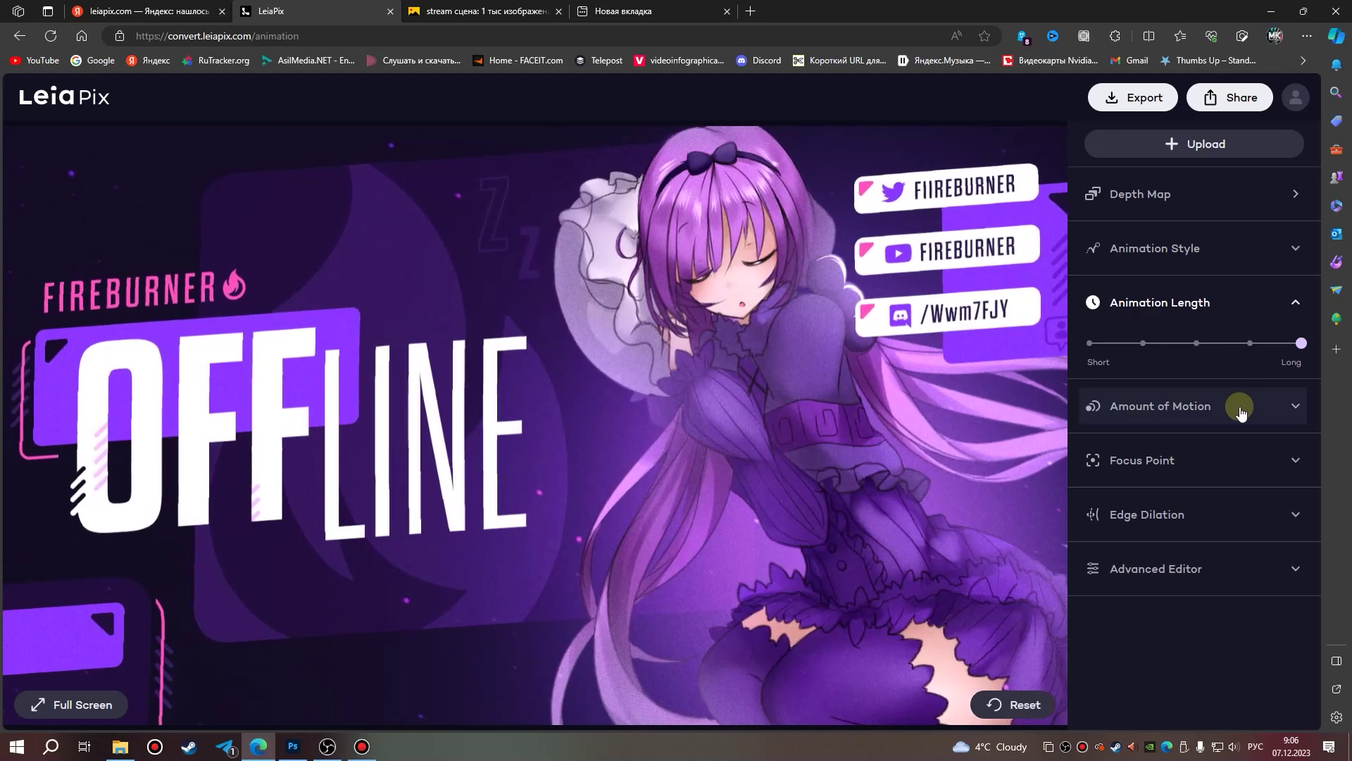
Set Amount of Motion low, leave Focus Point centred, and lower Edge Dilation.
left_click(1191, 406)
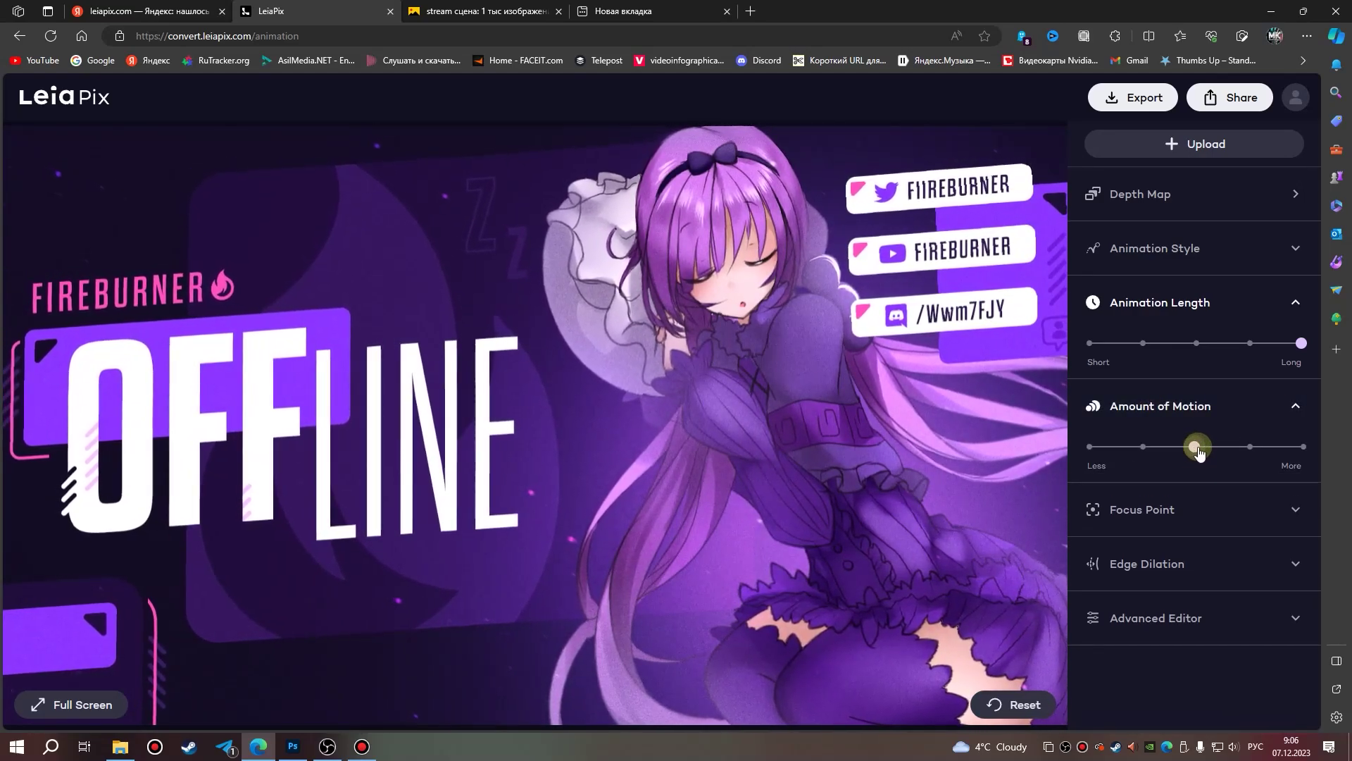
mouse_move(1199, 452)
left_mouse_down()
mouse_move(1106, 448)
mouse_move(1289, 454)
mouse_move(1083, 451)
mouse_move(1299, 448)
mouse_move(1093, 450)
left_mouse_up()
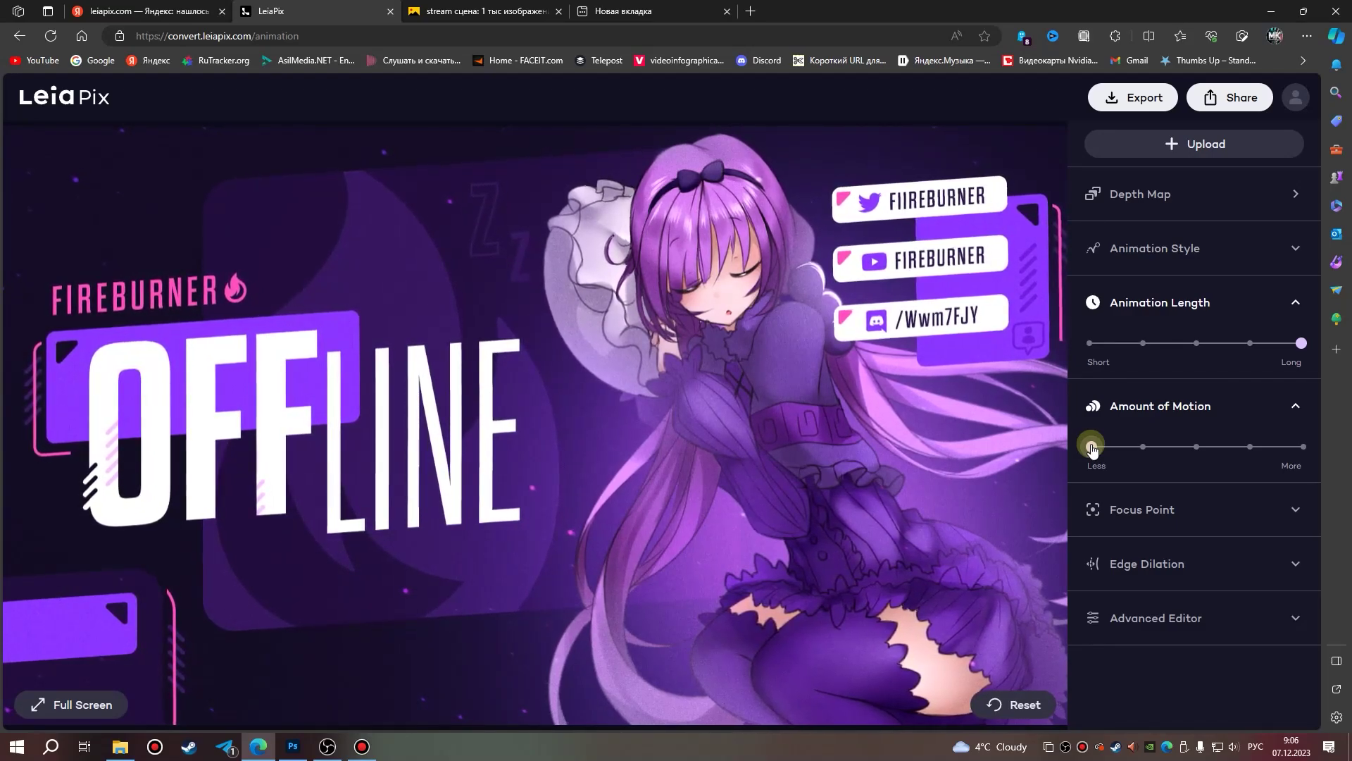
left_click_drag(1103, 451, 1143, 449)
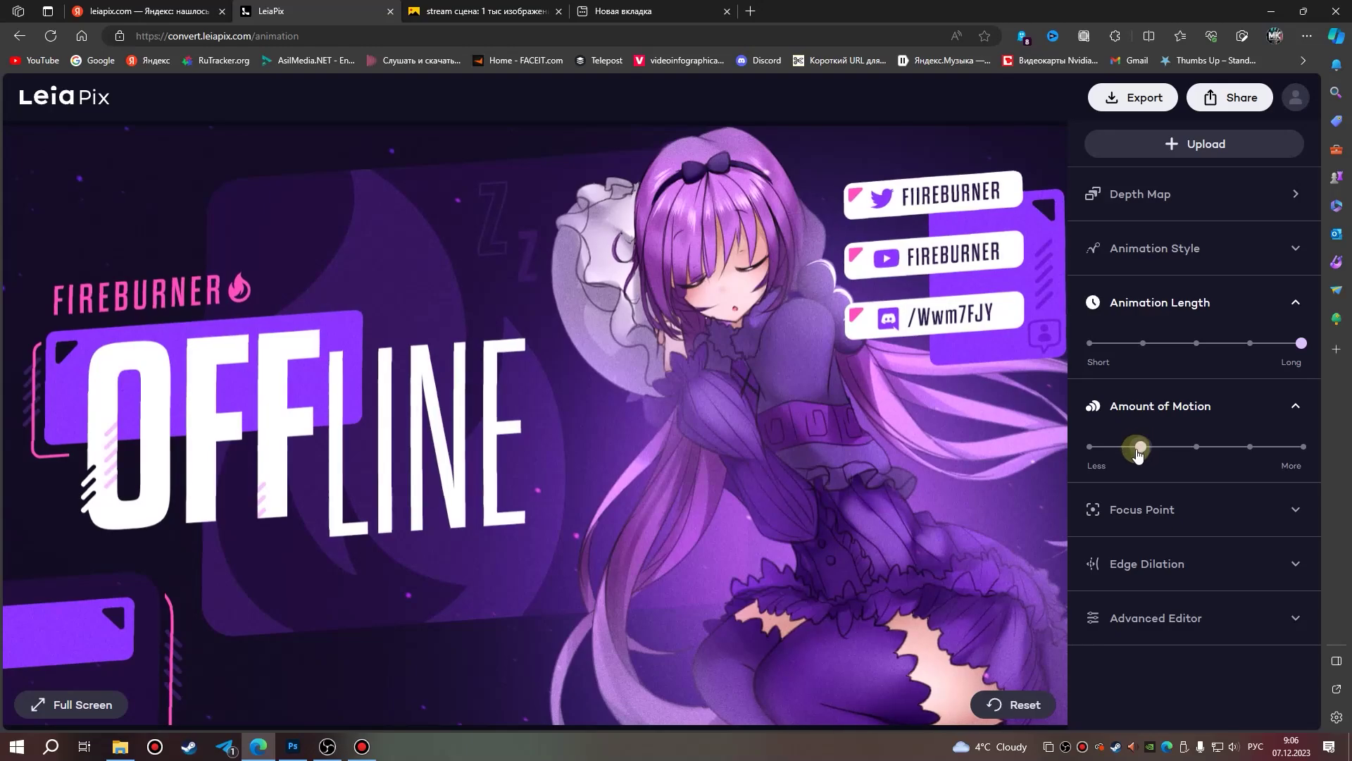
left_click(1162, 511)
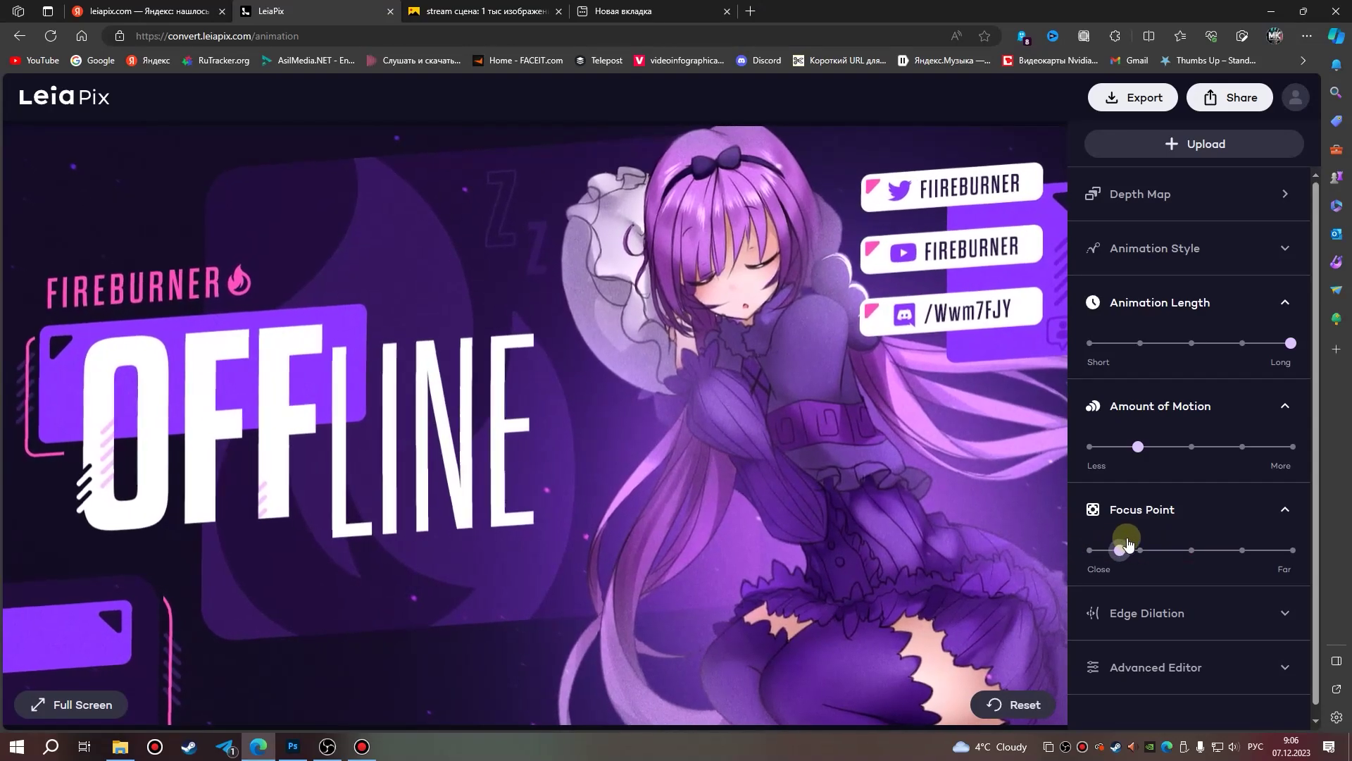
mouse_move(1189, 555)
left_mouse_down()
mouse_move(1199, 544)
mouse_move(1142, 542)
left_mouse_up()
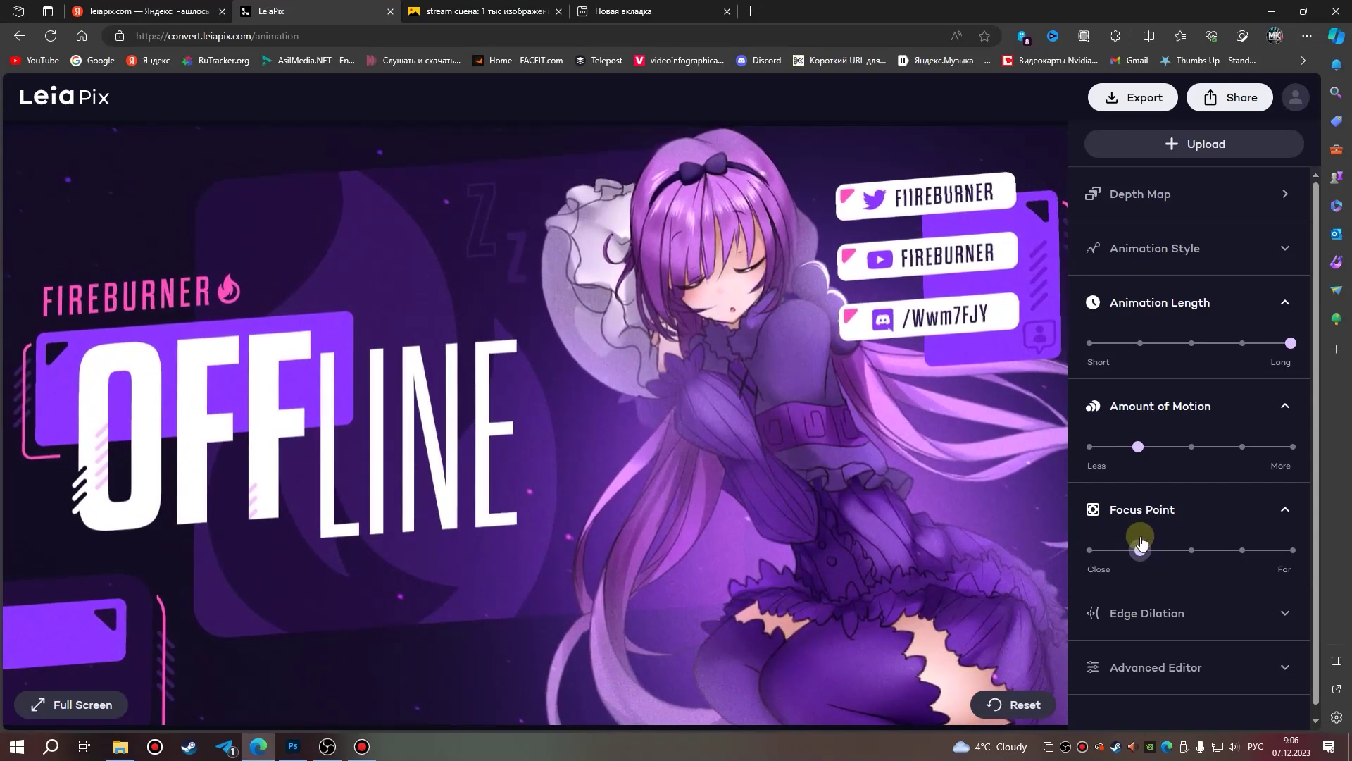
left_click(1192, 511)
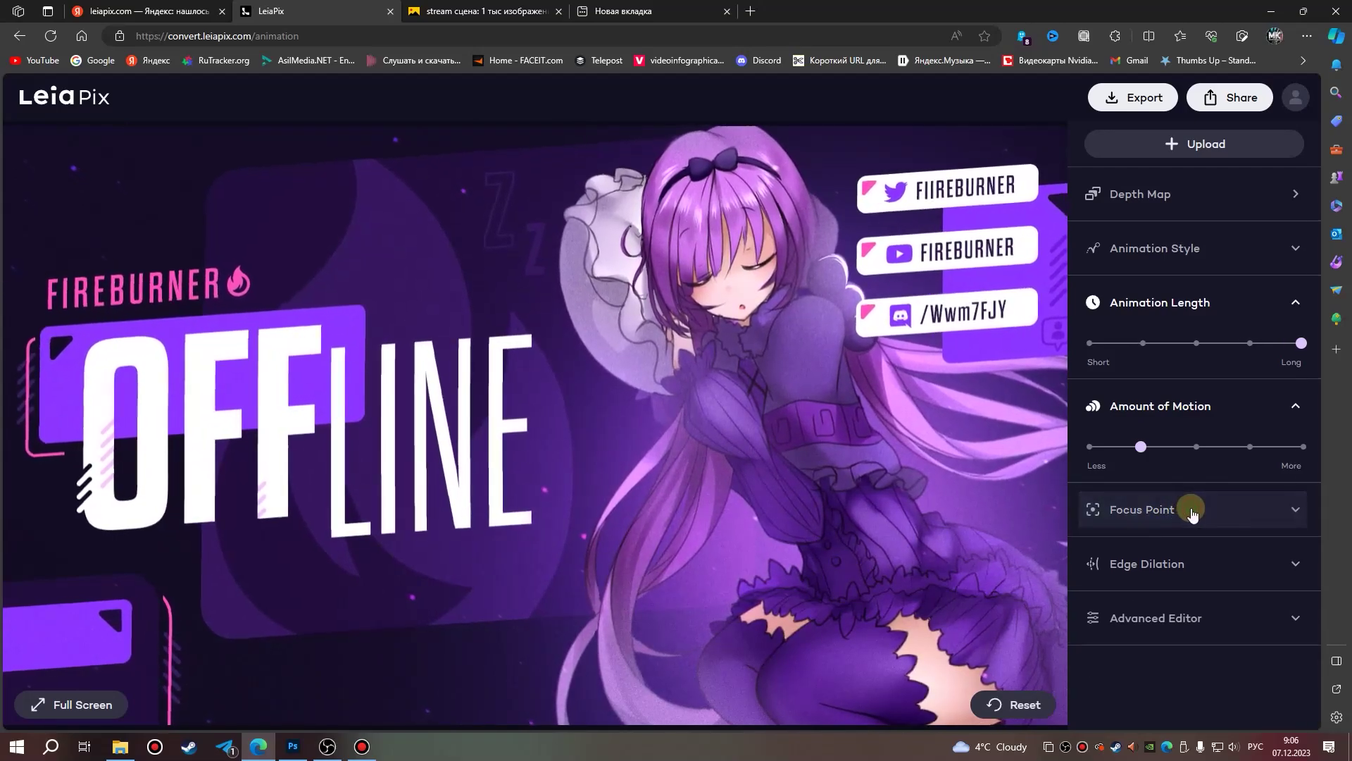
left_click(1175, 567)
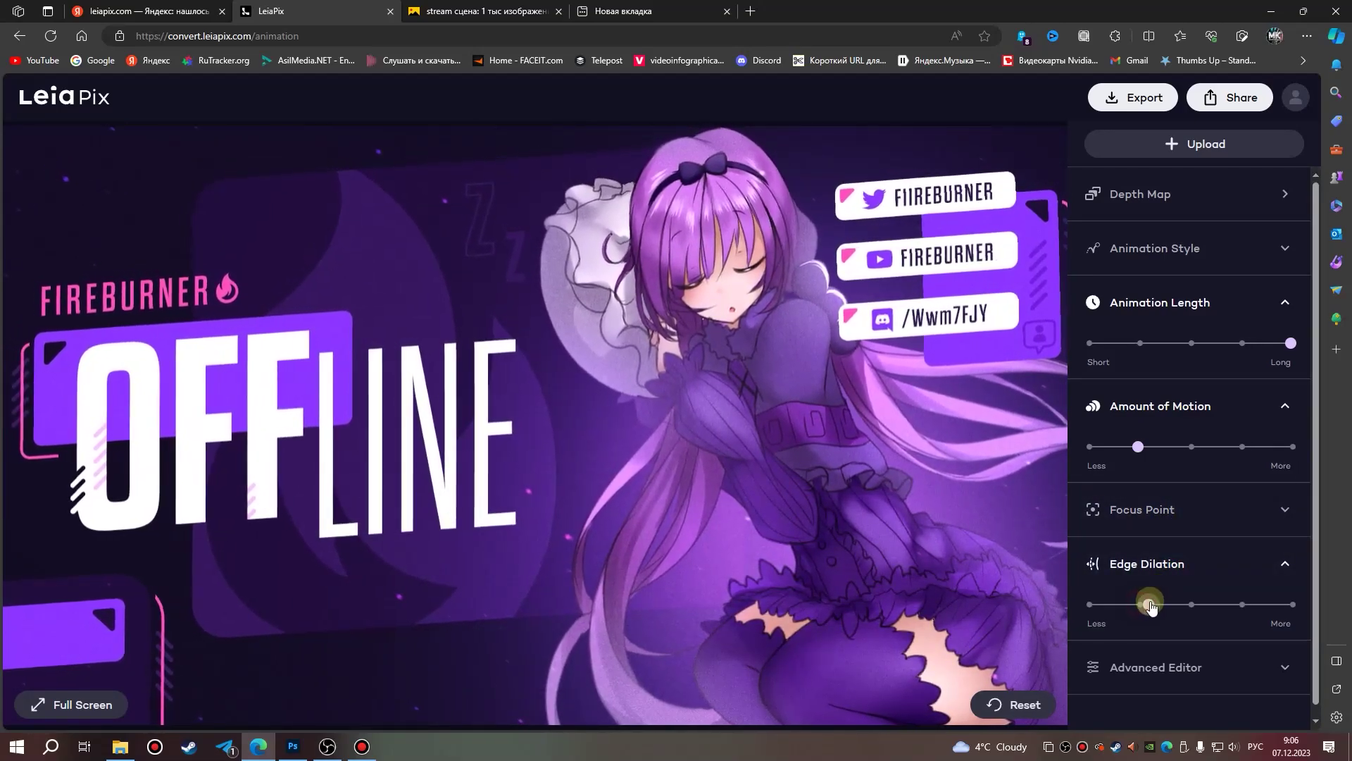
mouse_move(1150, 606)
left_mouse_down()
mouse_move(1099, 596)
mouse_move(1228, 597)
mouse_move(1140, 598)
left_mouse_up()
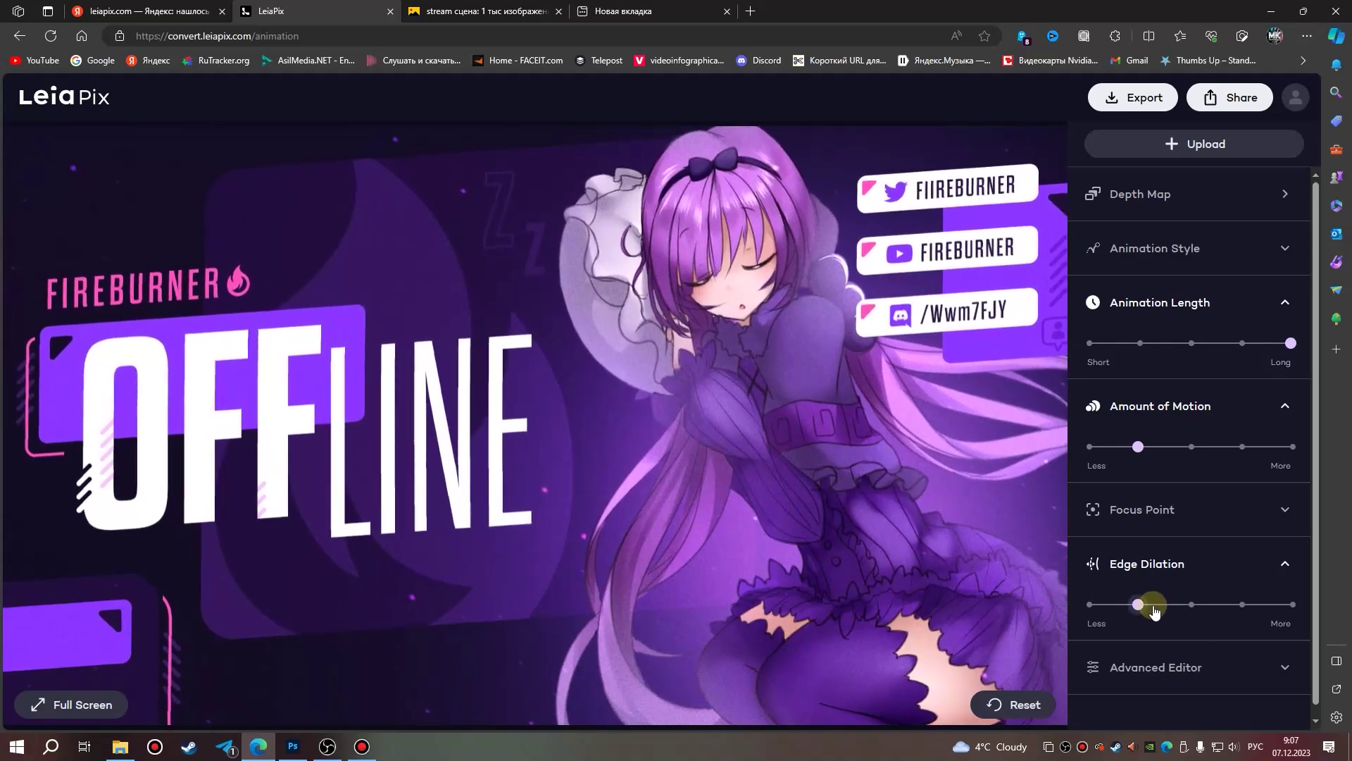
left_click(1167, 567)
left_click(1166, 620)
scroll(1169, 606, "down", 1)
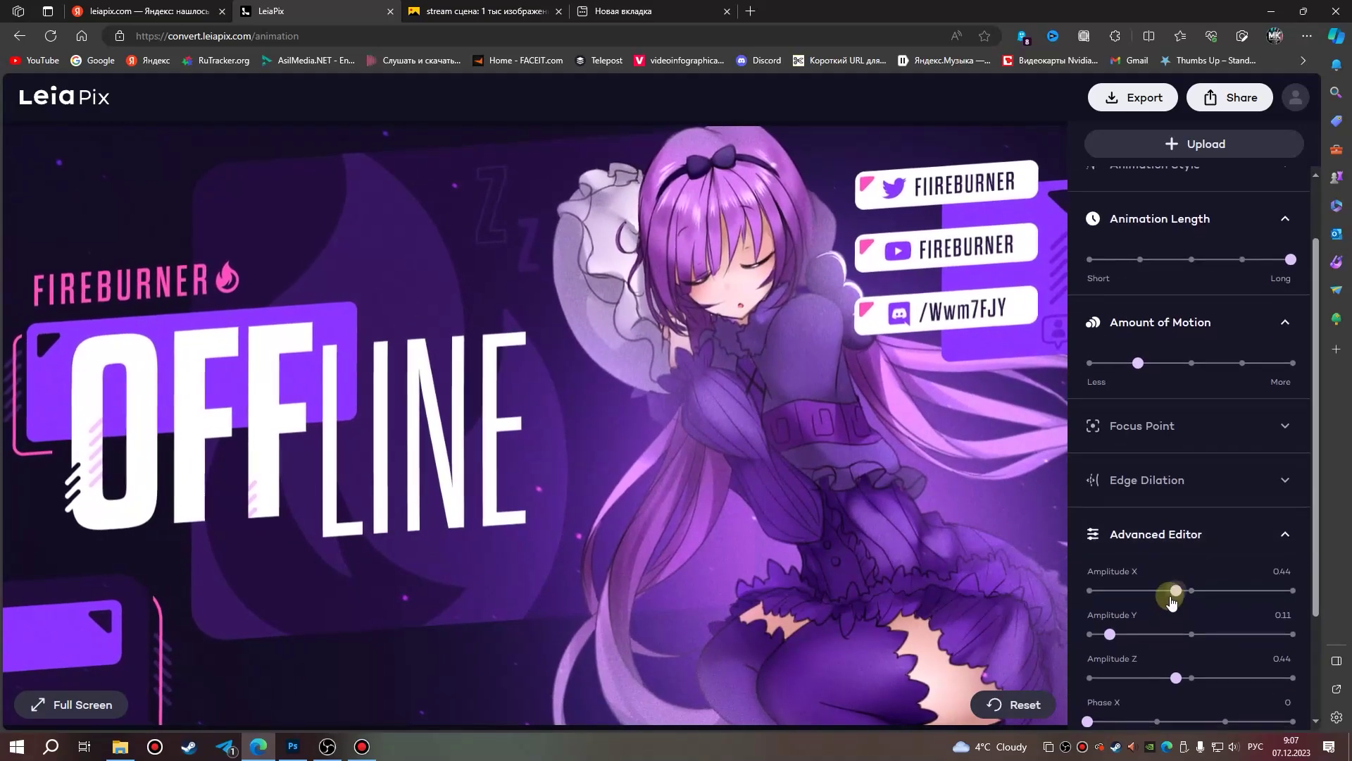
scroll(1134, 493, "down", 2)
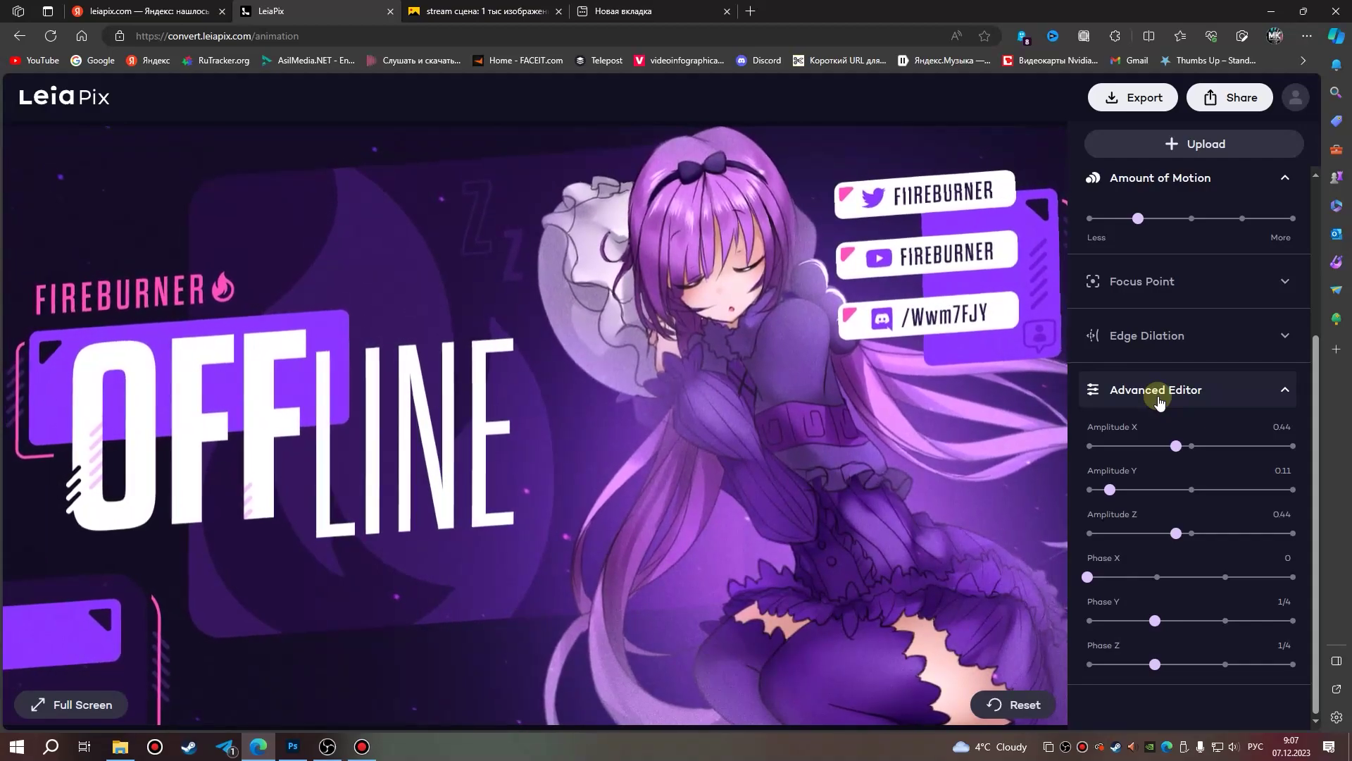
left_click(1160, 400)
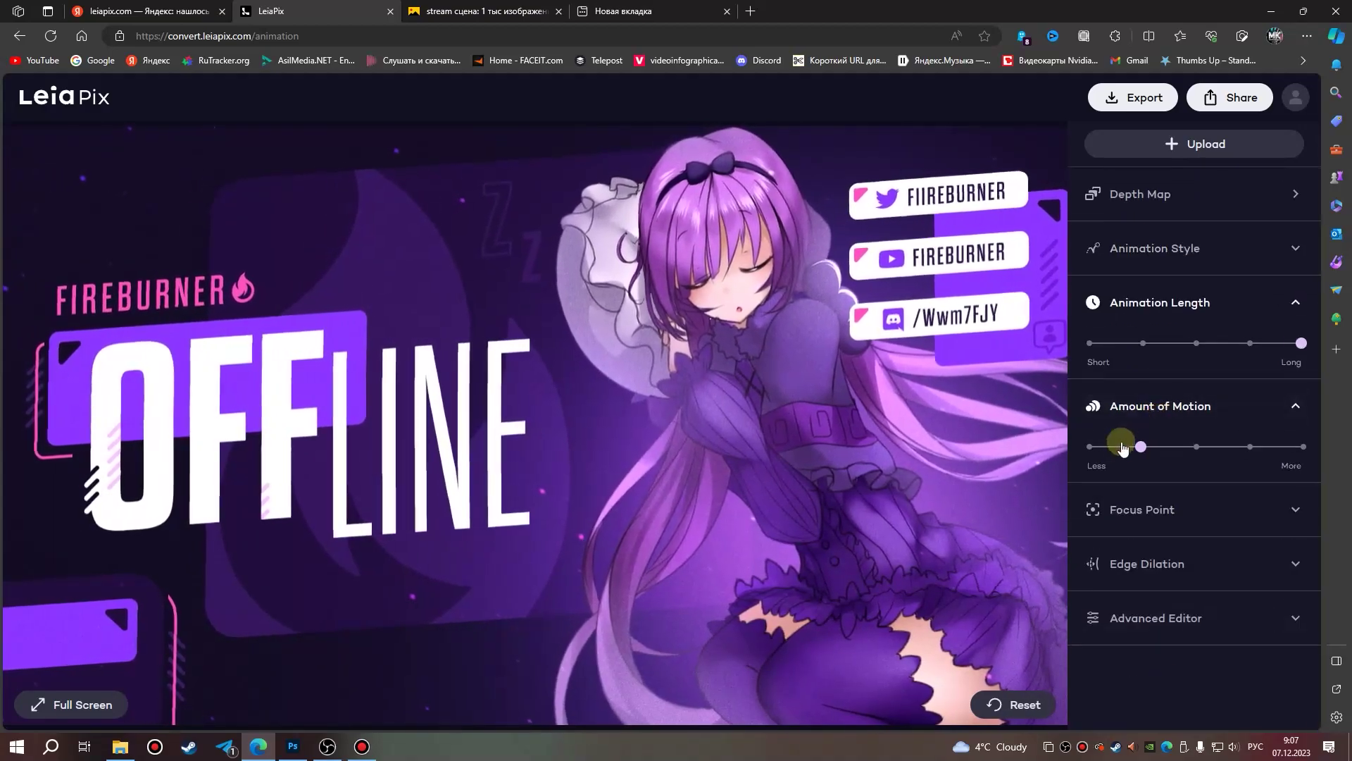
left_click(1148, 250)
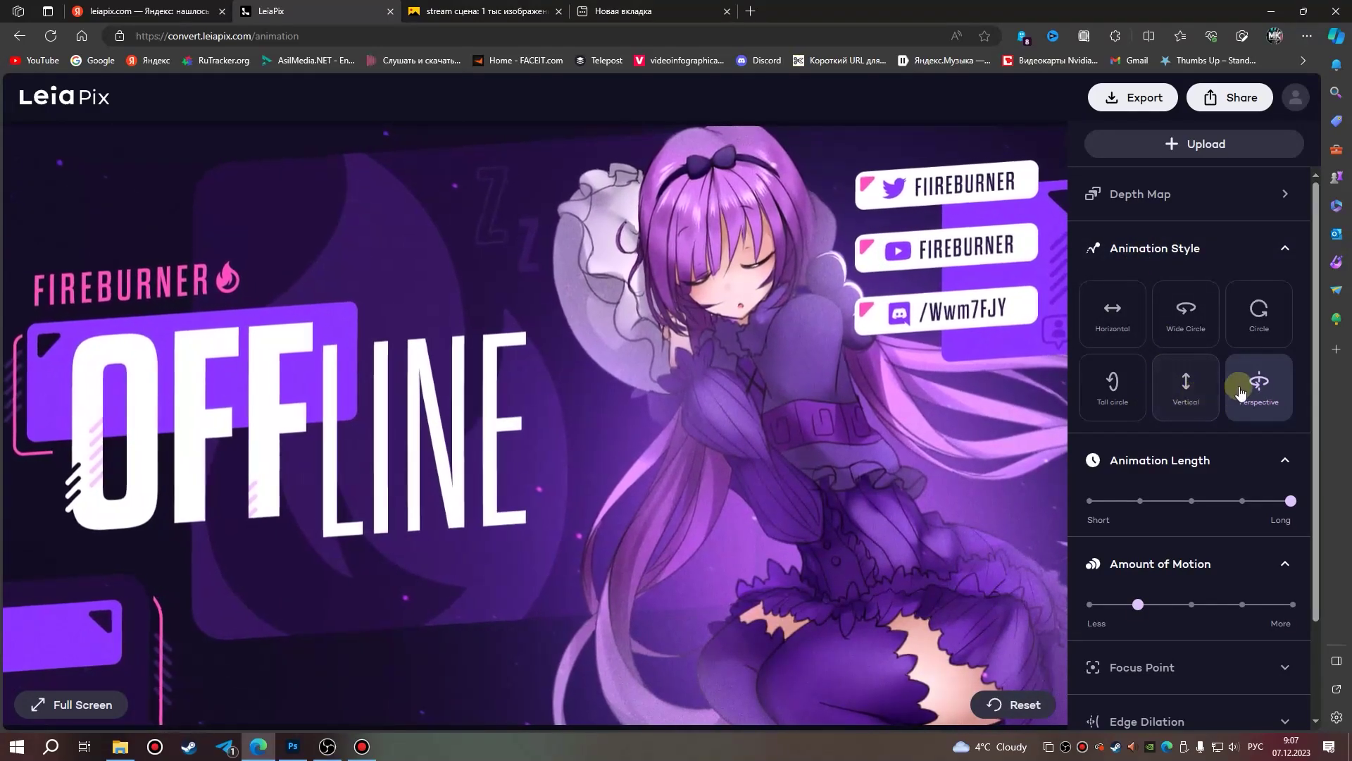
left_click(1108, 328)
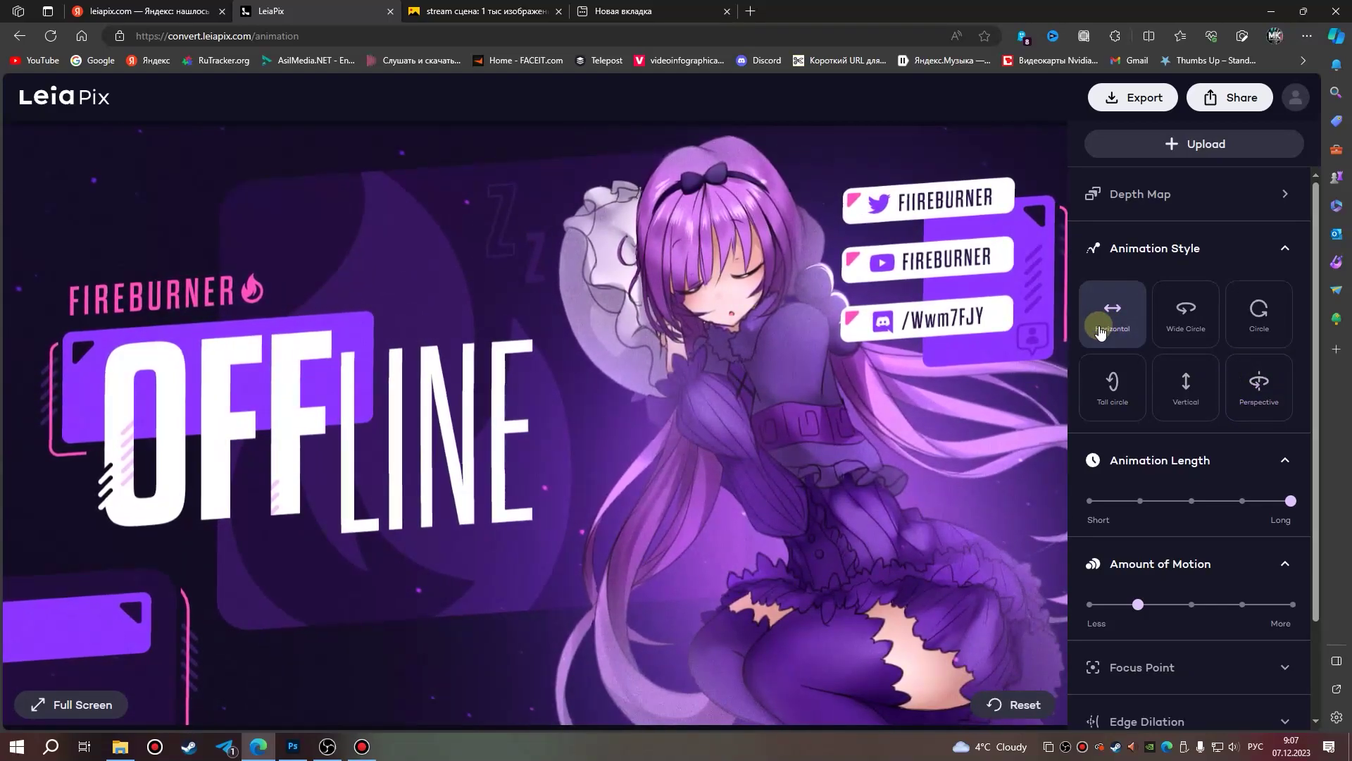
left_click(1190, 322)
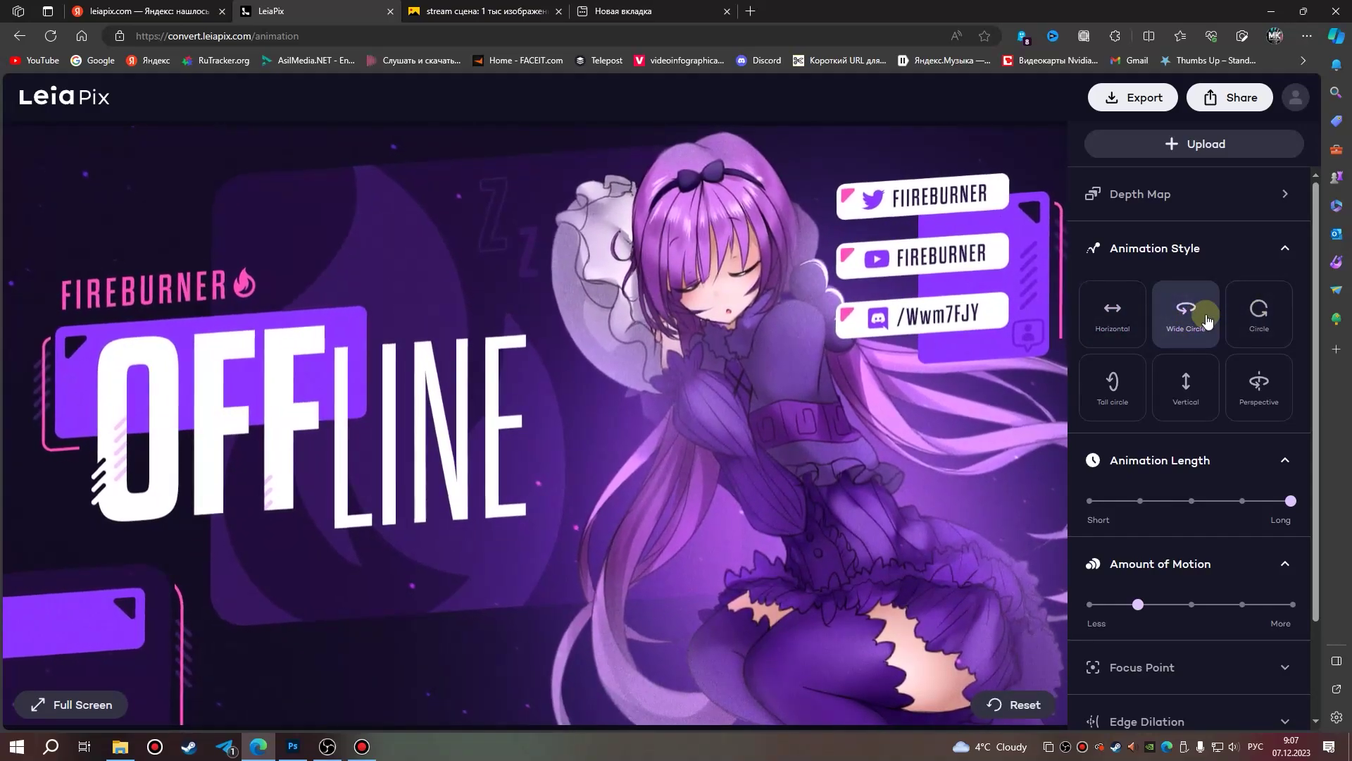
left_click(1257, 318)
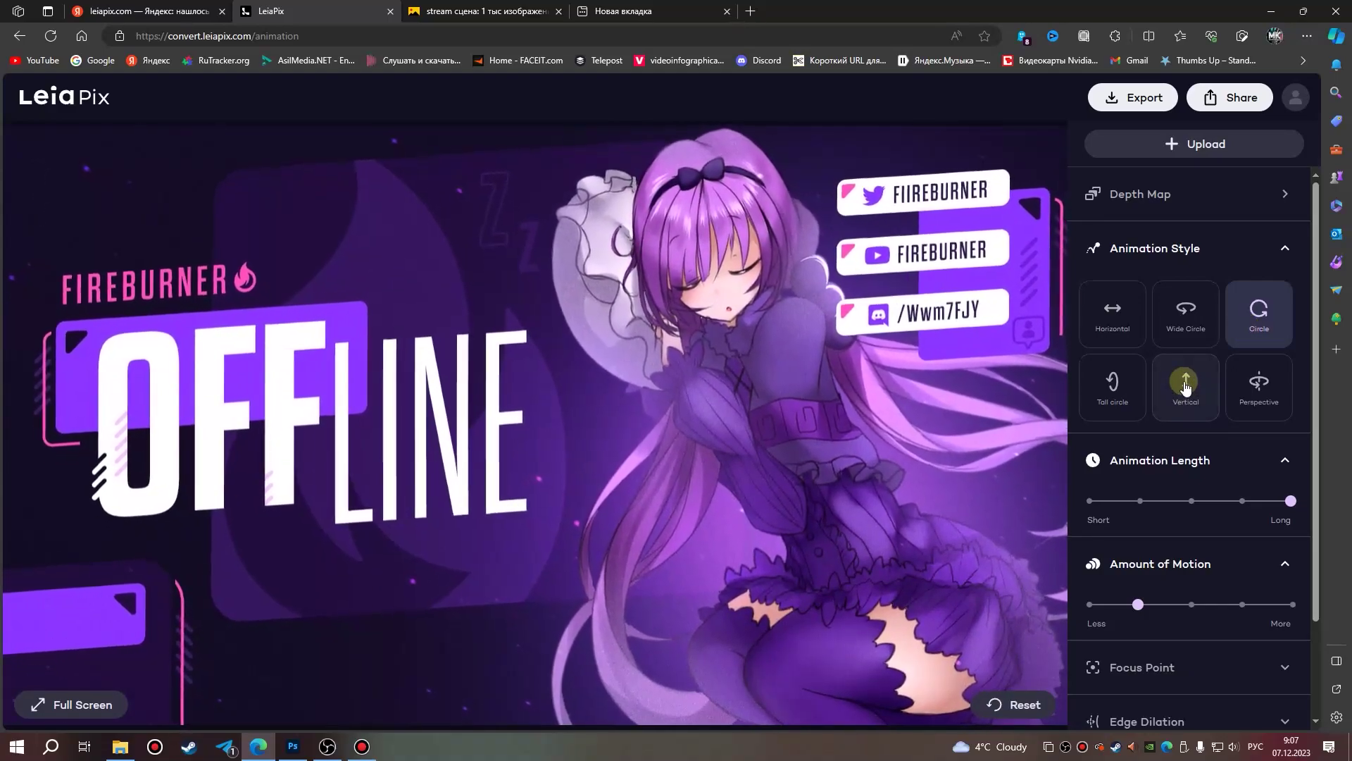
left_click(1260, 396)
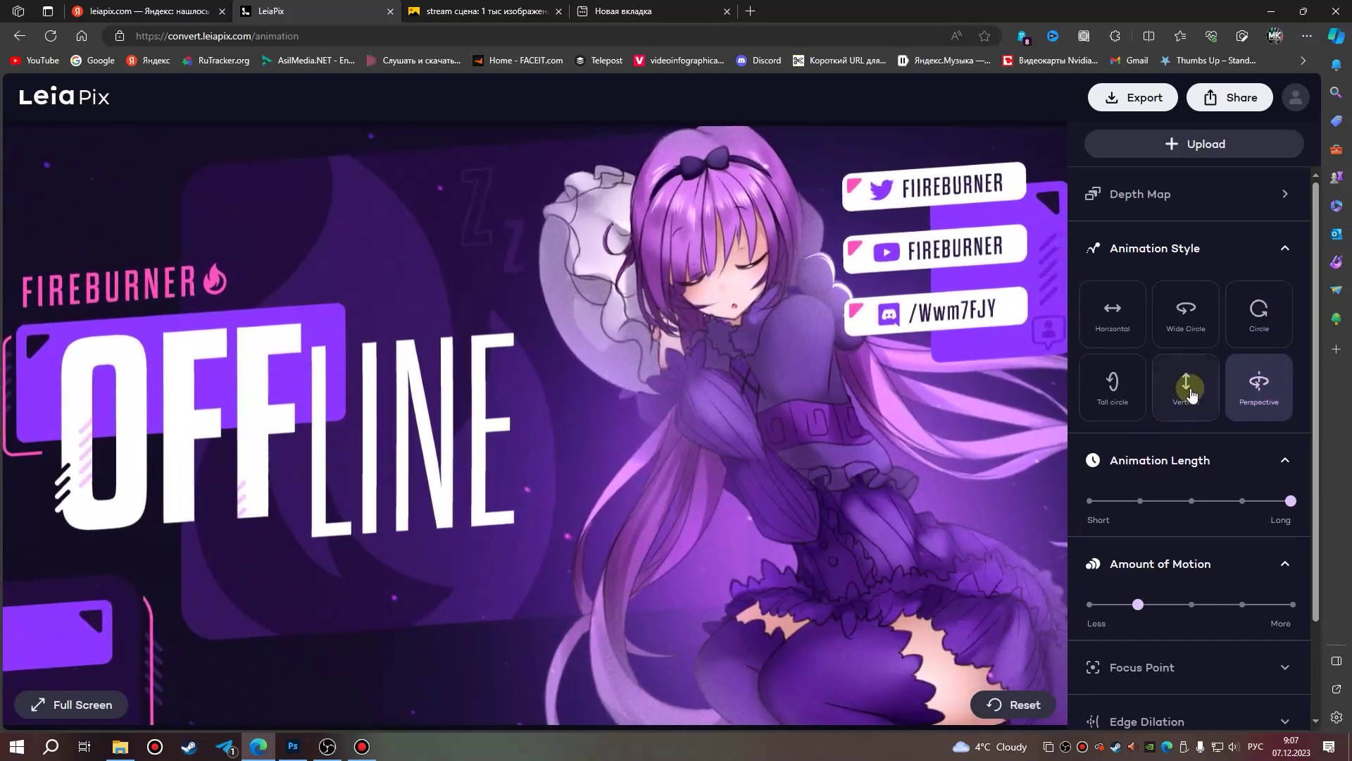
left_click(1252, 254)
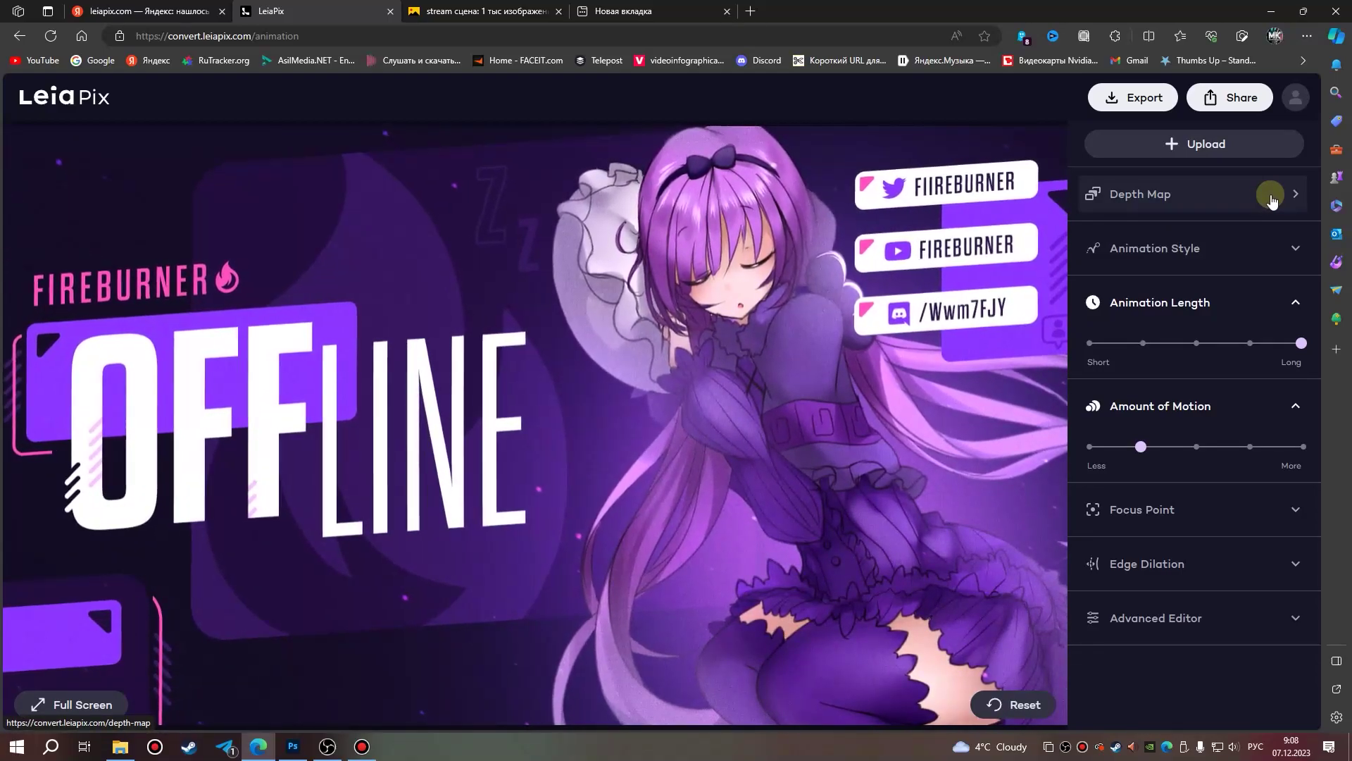
Brush extra depth over the OFFLINE lettering on the left of the depth map.
left_click(1271, 198)
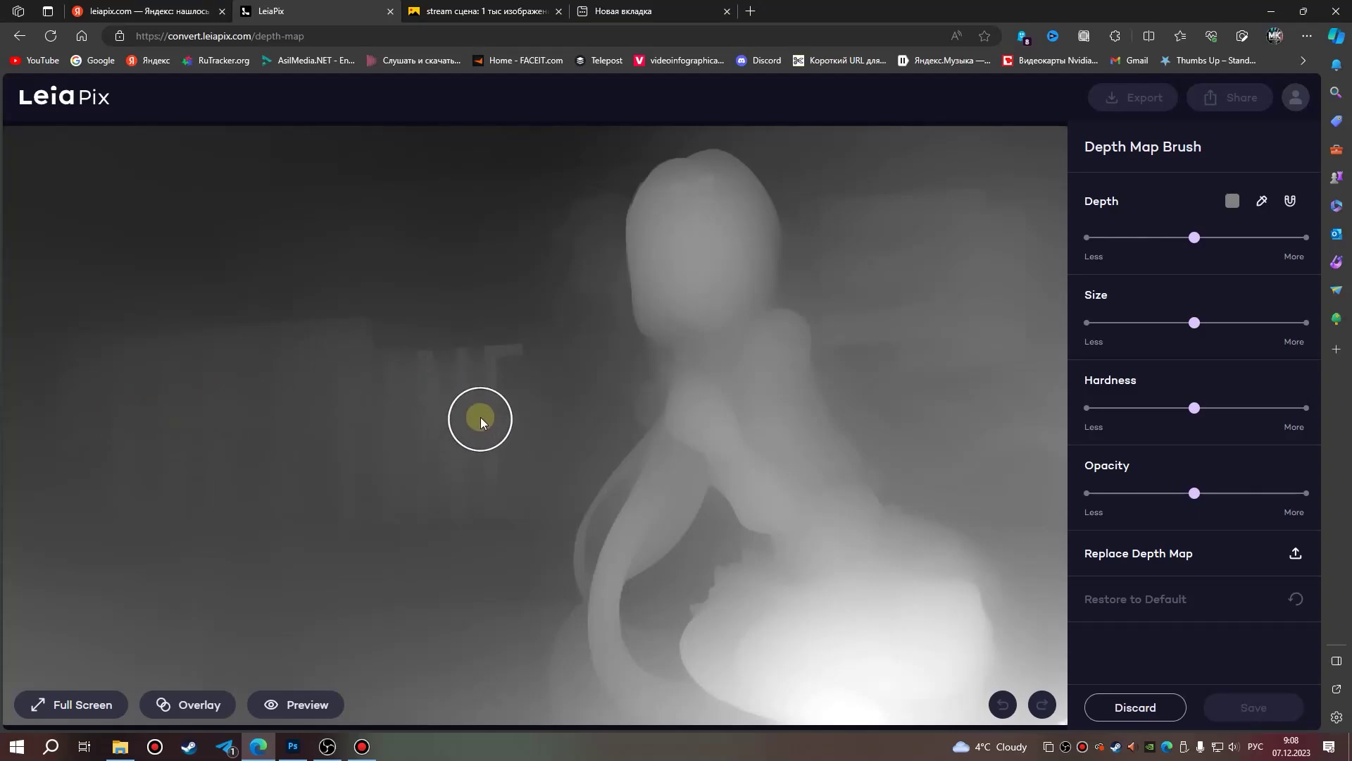
left_click_drag(479, 412, 357, 426)
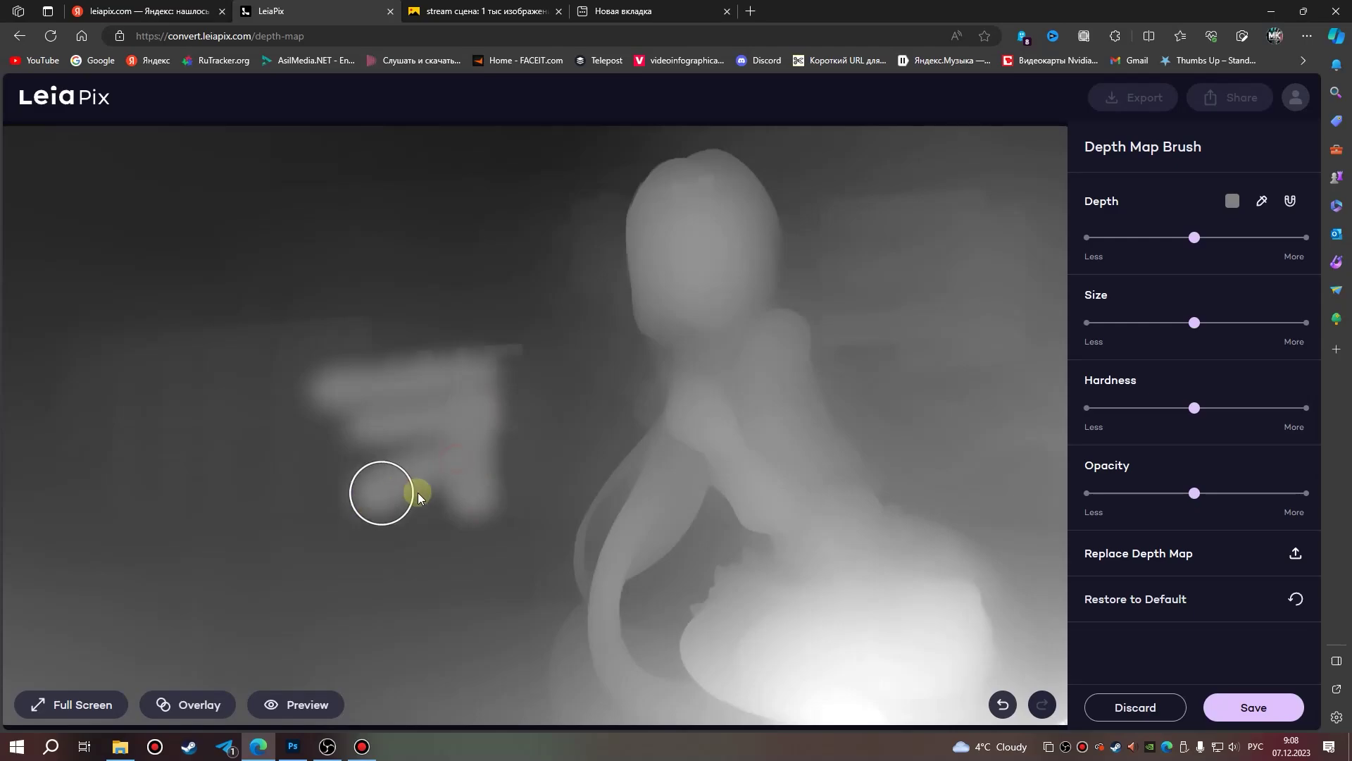
left_click_drag(352, 462, 236, 449)
left_click_drag(189, 472, 256, 408)
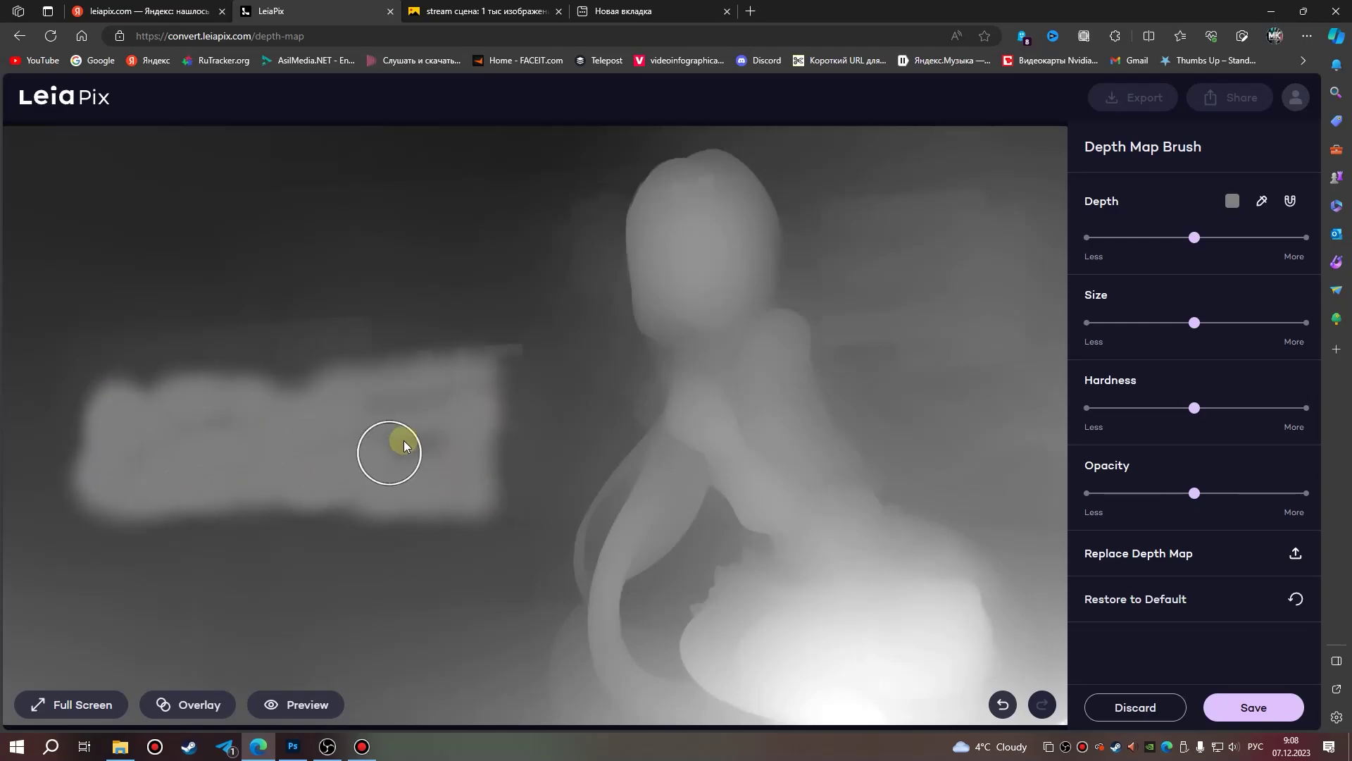
left_click_drag(378, 491, 141, 462)
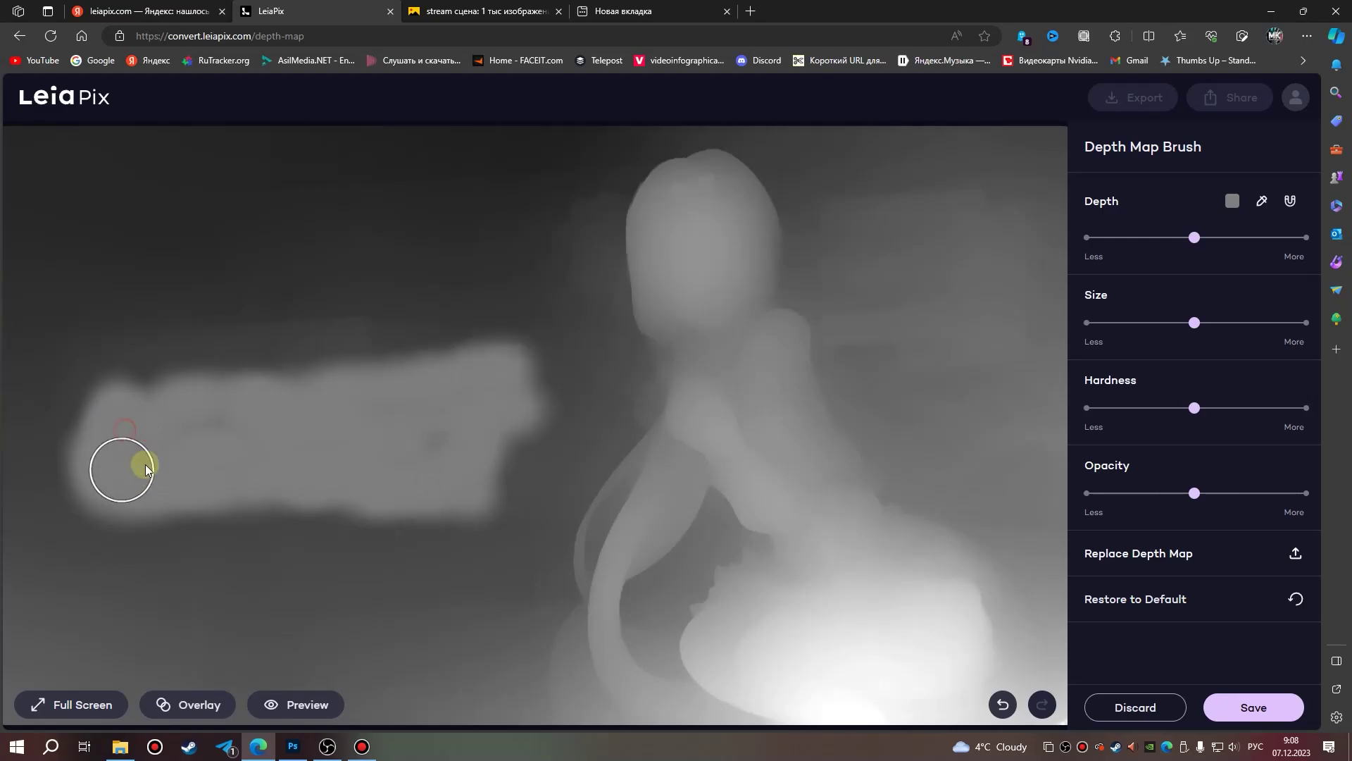
left_click(1240, 708)
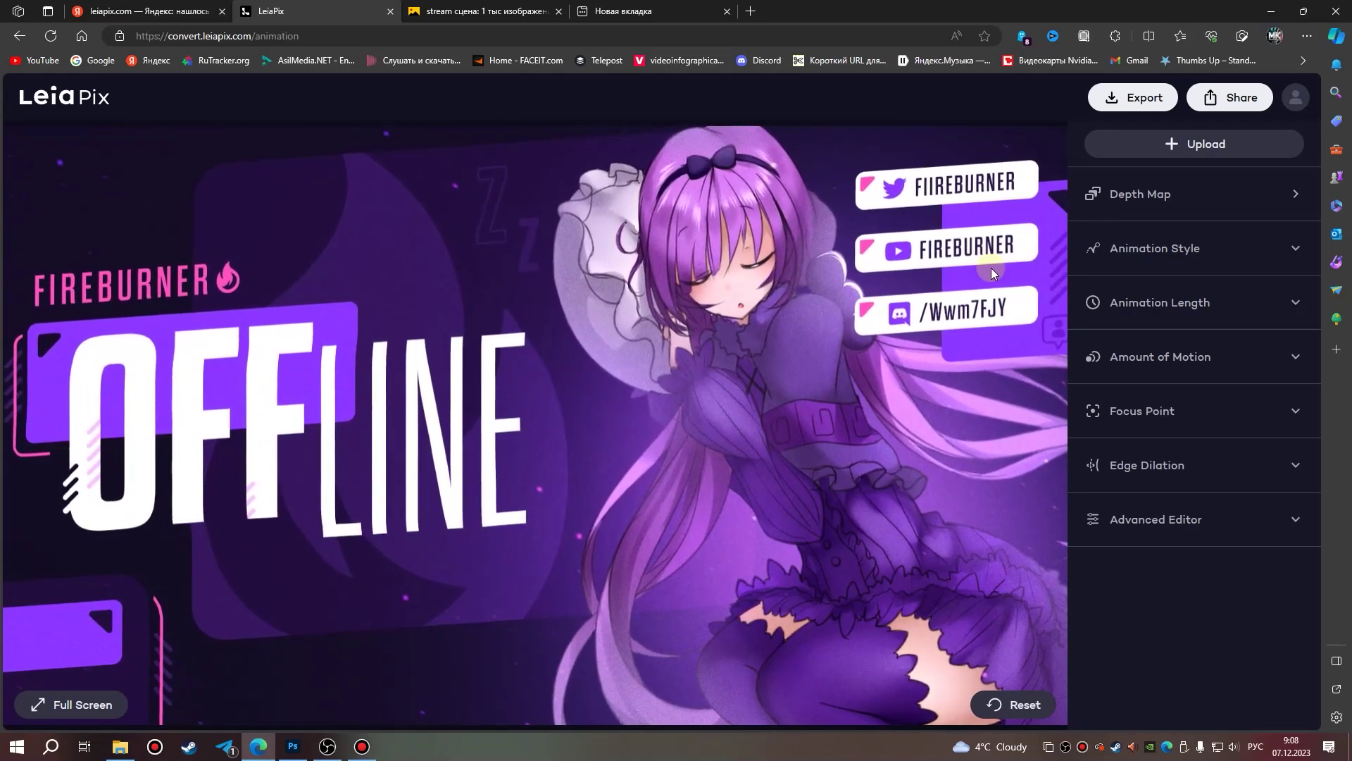
Extend the raised depth further left and save the depth map.
left_click(1159, 196)
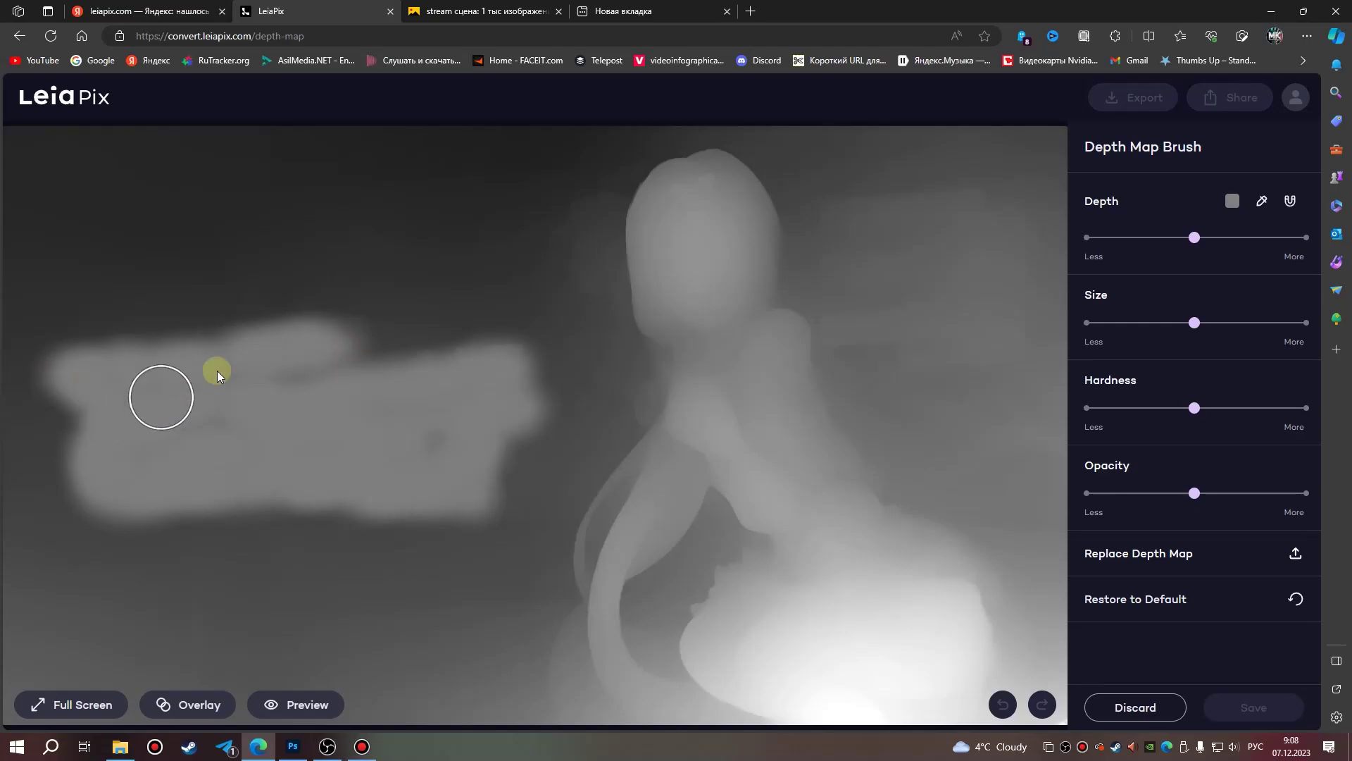
left_click_drag(335, 354, 66, 414)
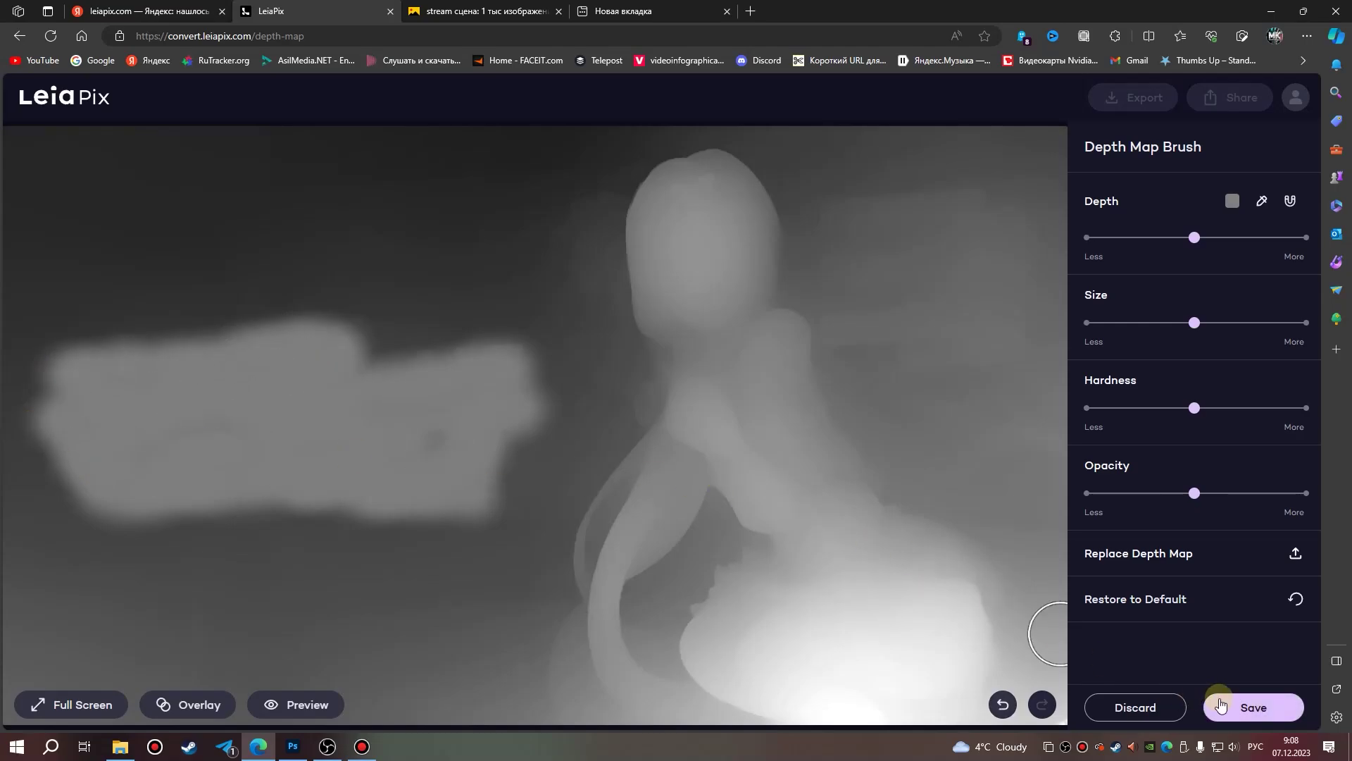
left_click(1254, 707)
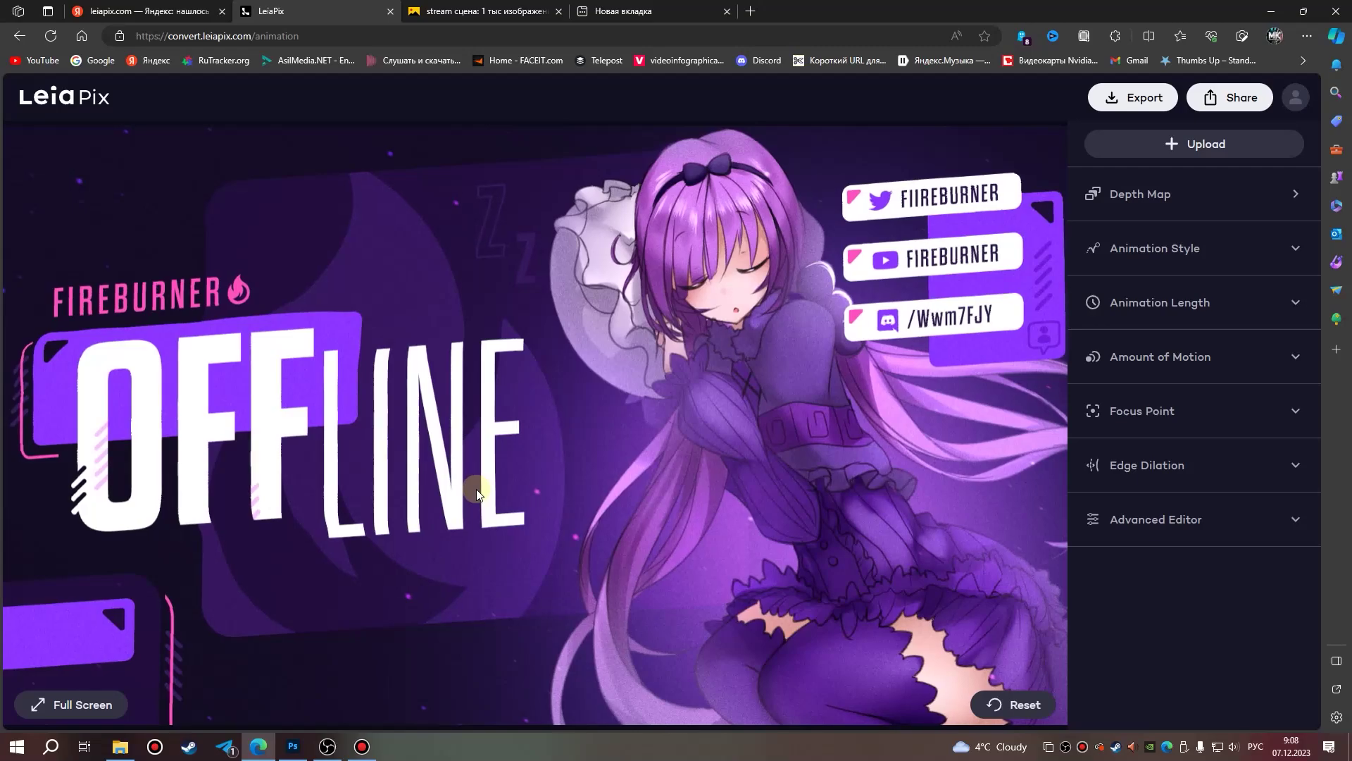
Export the OFFLINE animation as 'MP4 (limited to 720p)' and download it.
left_click(1135, 98)
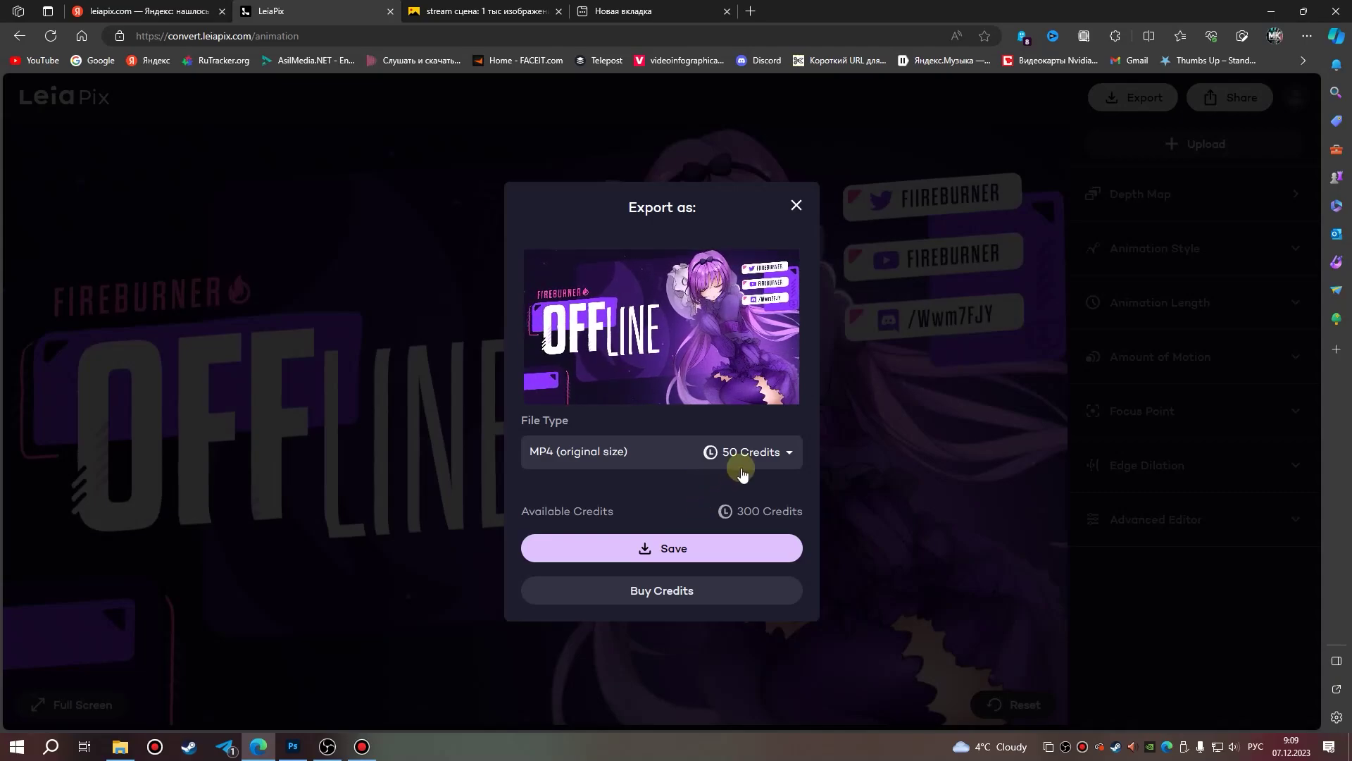
left_click(789, 454)
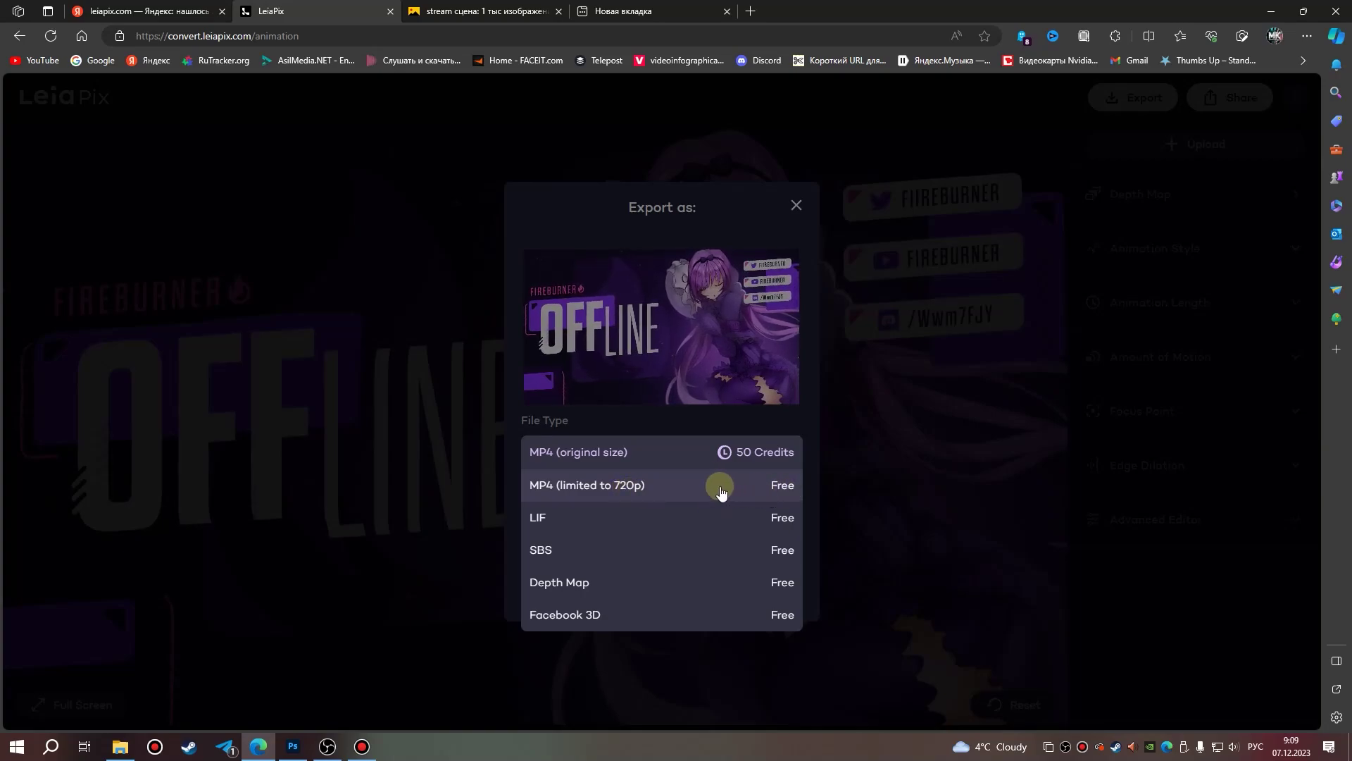
left_click(654, 493)
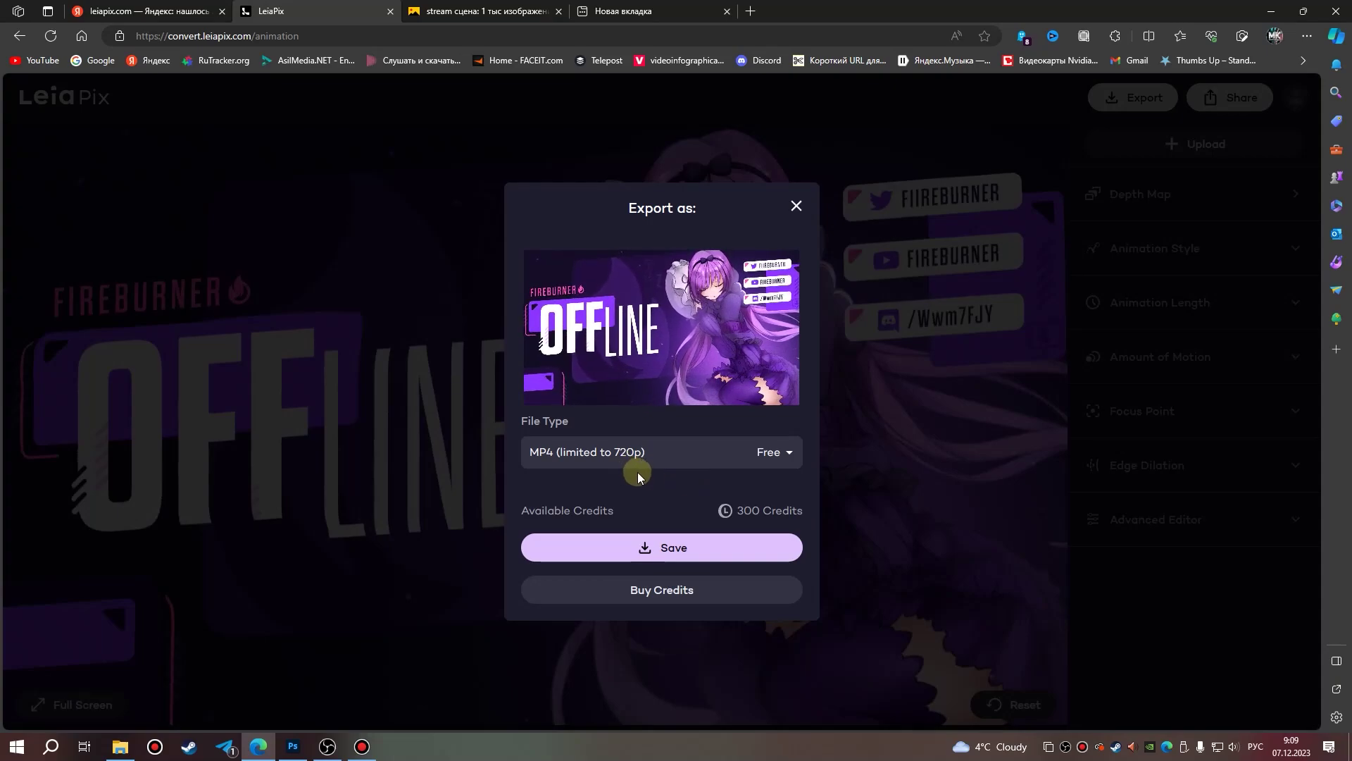
left_click(668, 553)
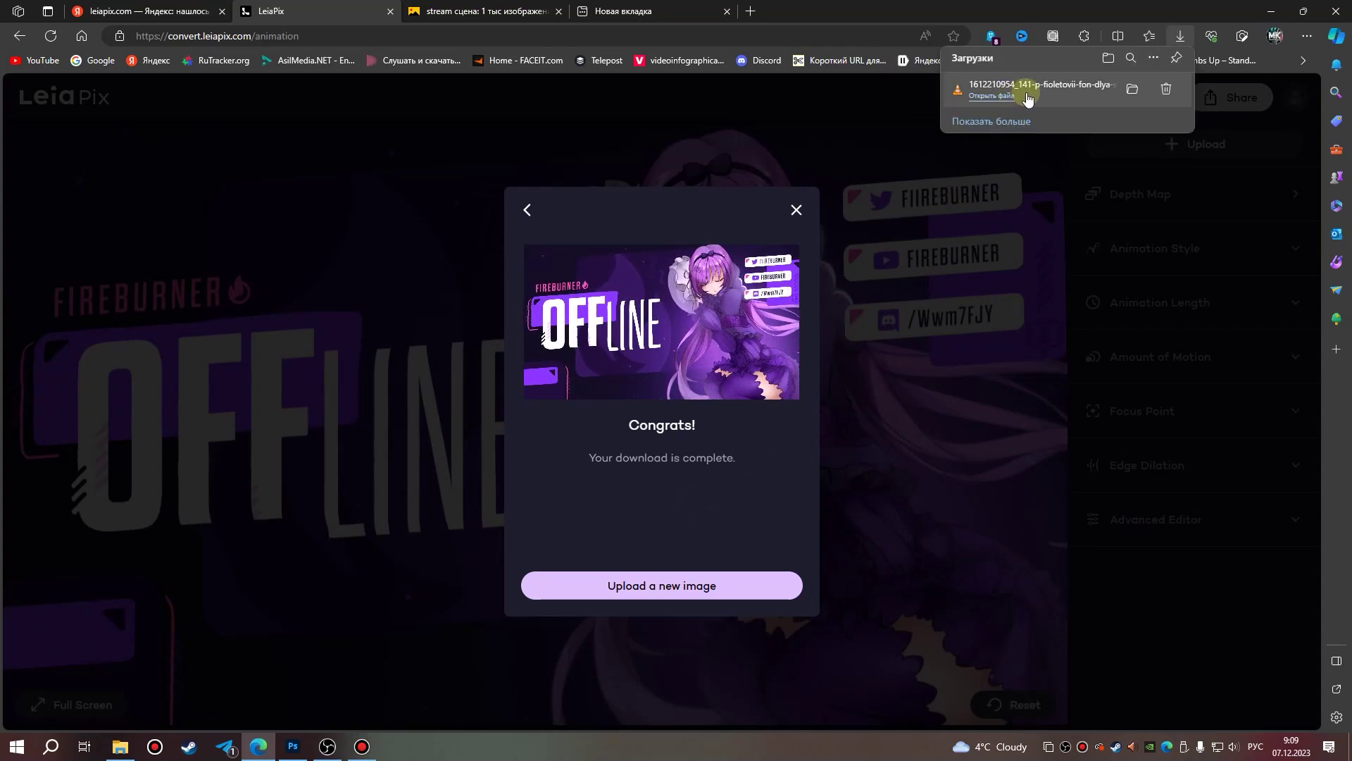
Show the 2,094 KB MP4 in Downloads, then switch to OBS Studio.
left_click(1133, 91)
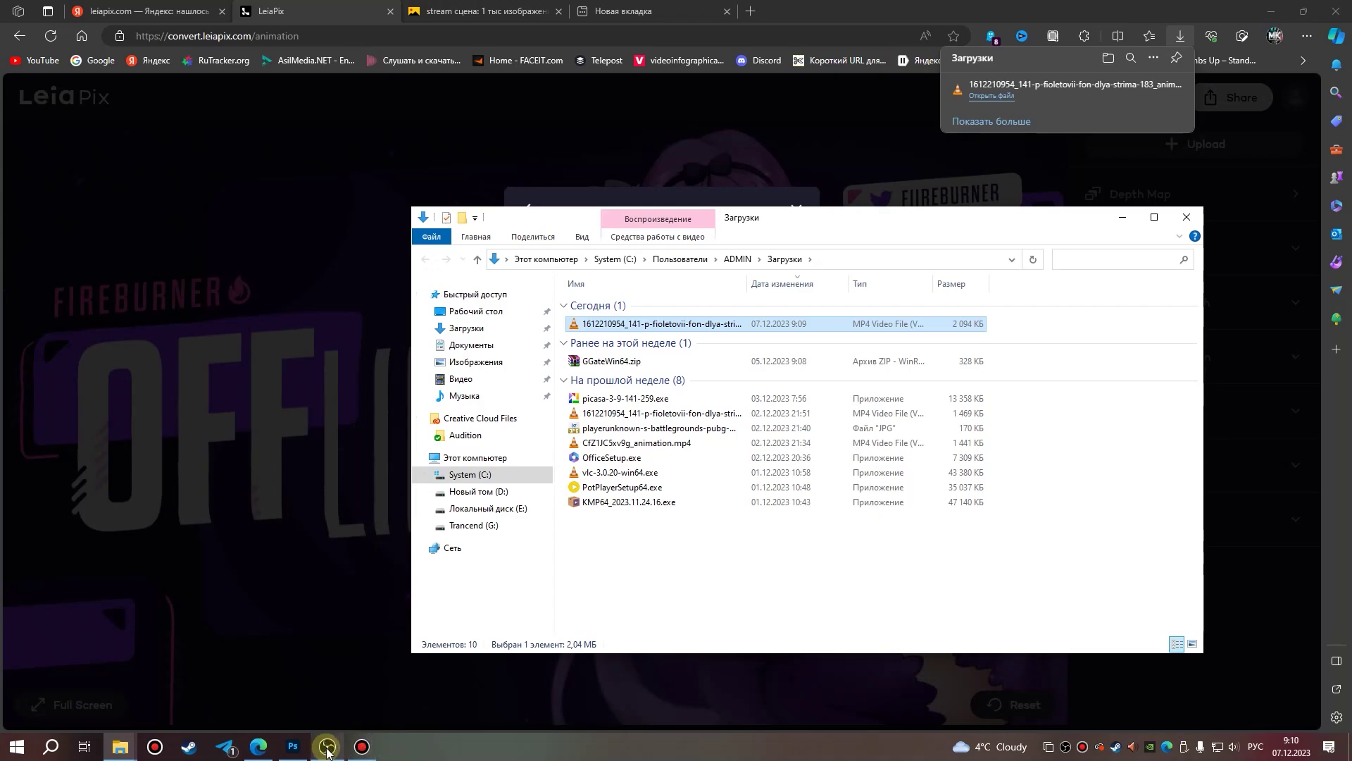
mouse_move(328, 747)
left_click(363, 692)
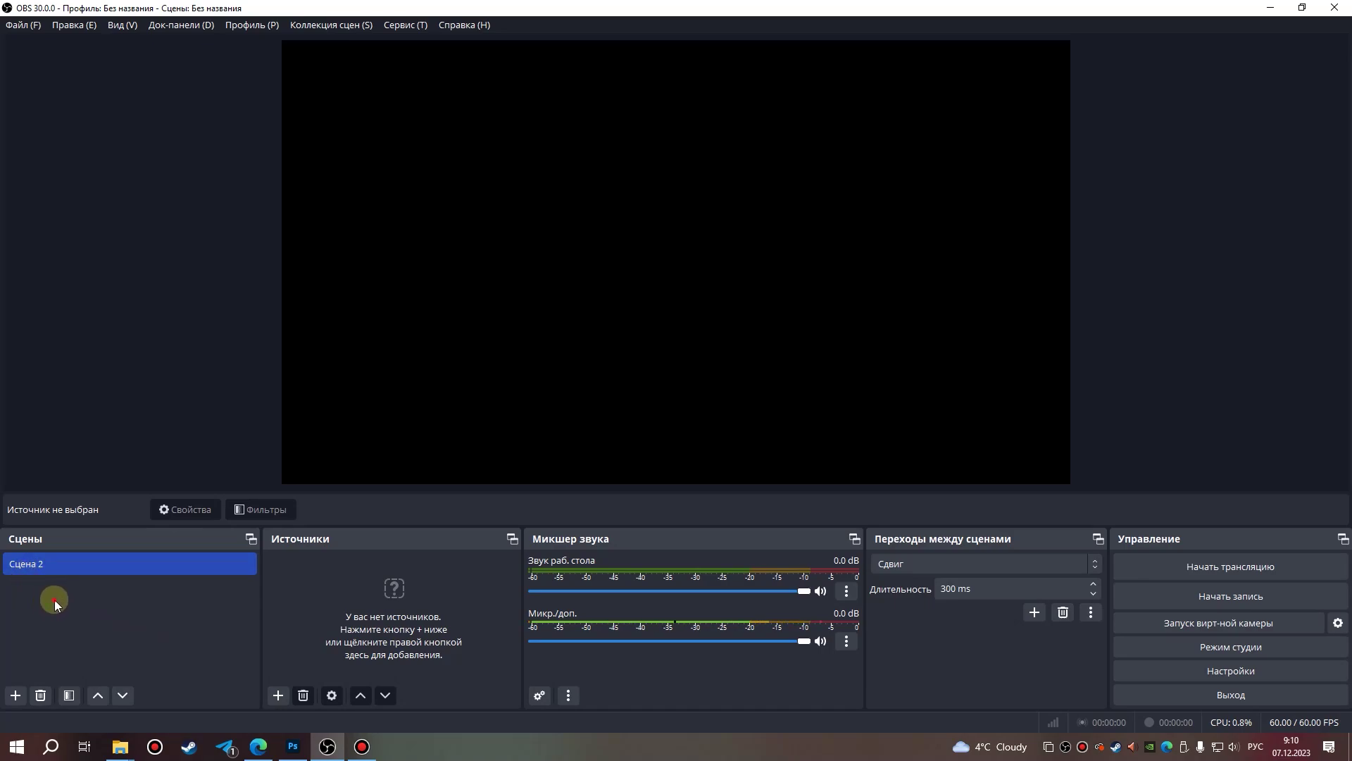
Create an OBS scene named 'Offline' beside Сцена 2, switching input to English for the name.
double_click(28, 569)
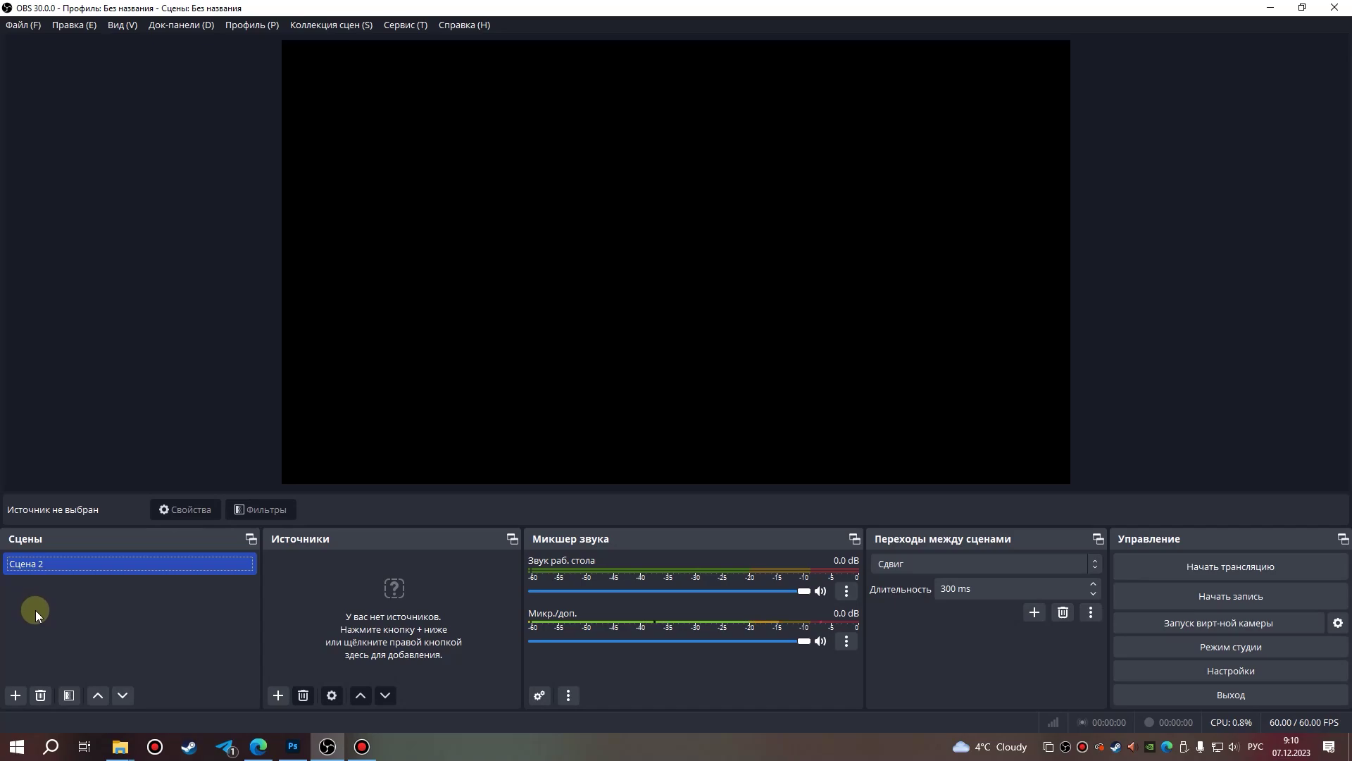
left_click(15, 695)
type("щ")
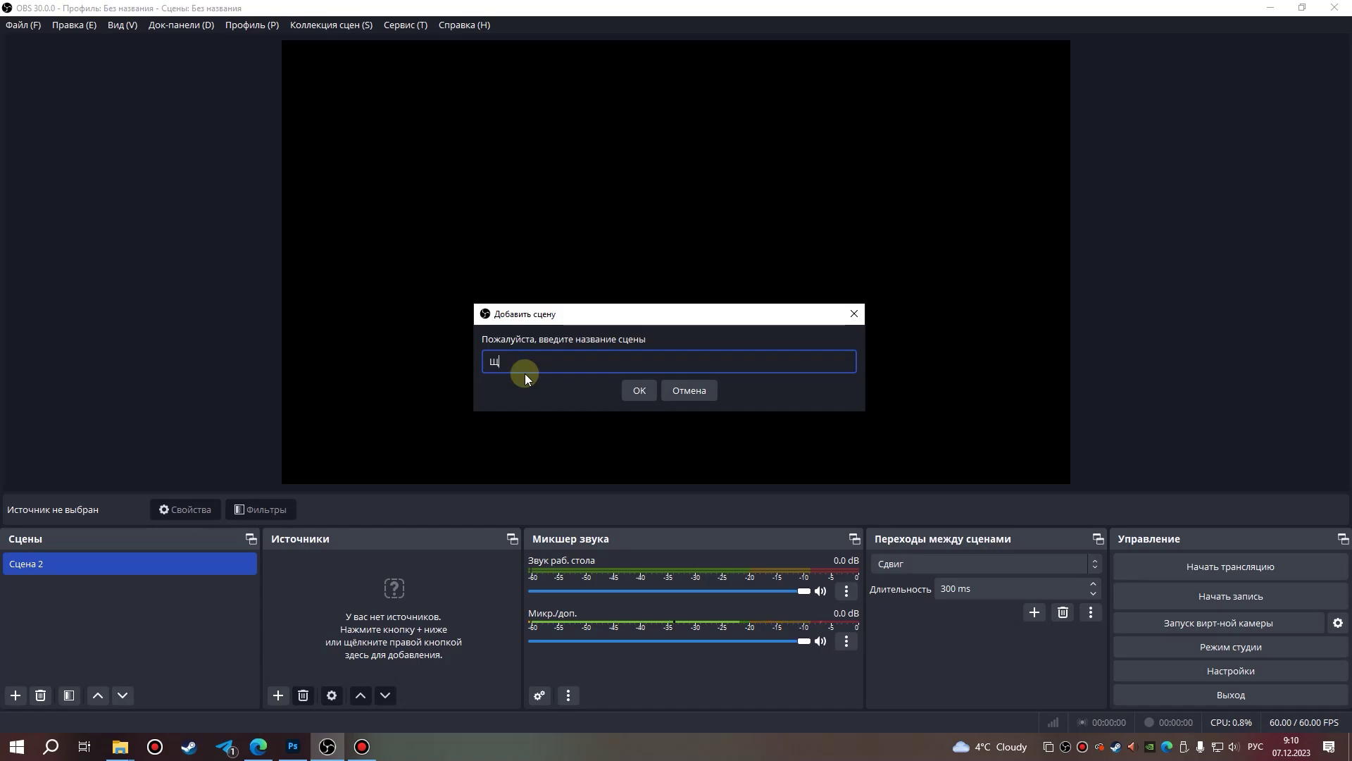
key("alt+shift")
key("BackSpace")
type("Offline")
left_click(641, 392)
left_click(148, 588)
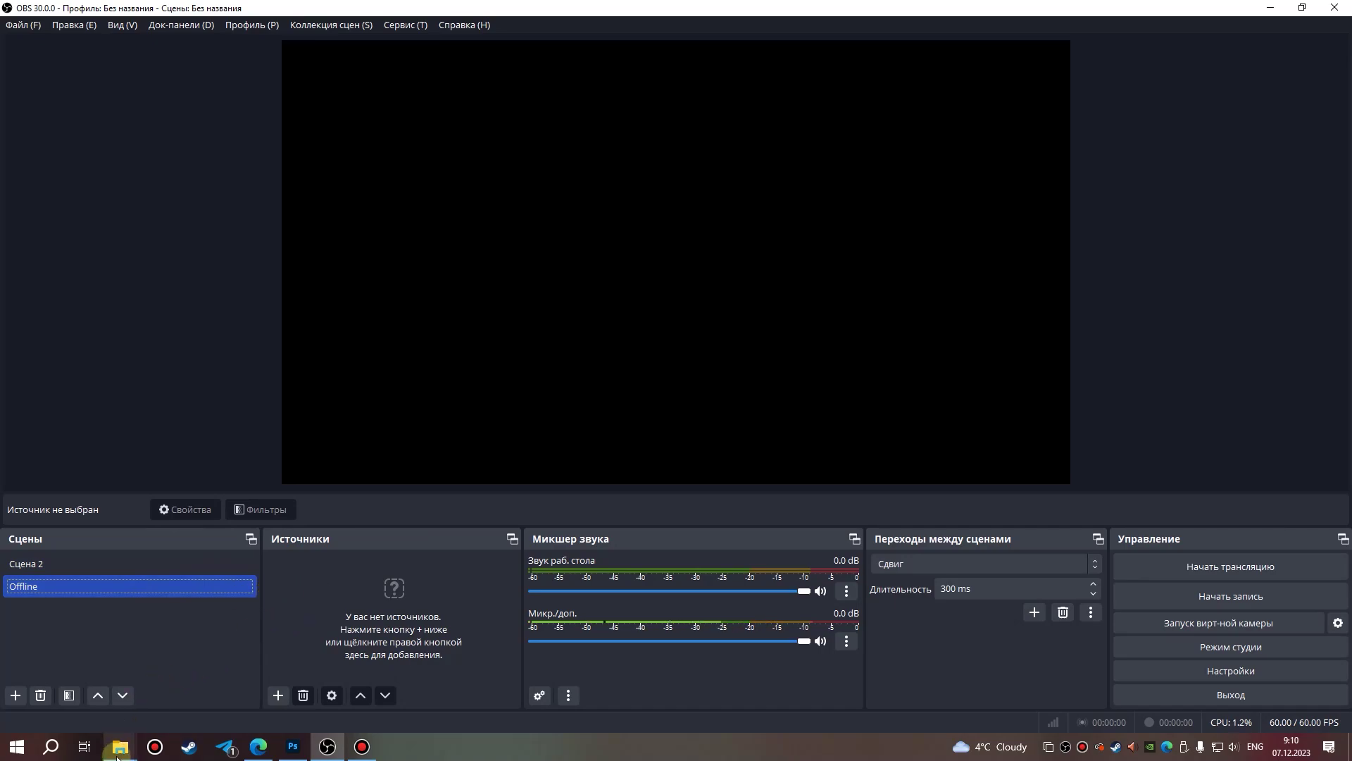
Drag the banner MP4 from the Downloads folder into the Offline scene's Sources.
mouse_move(120, 746)
left_click(206, 693)
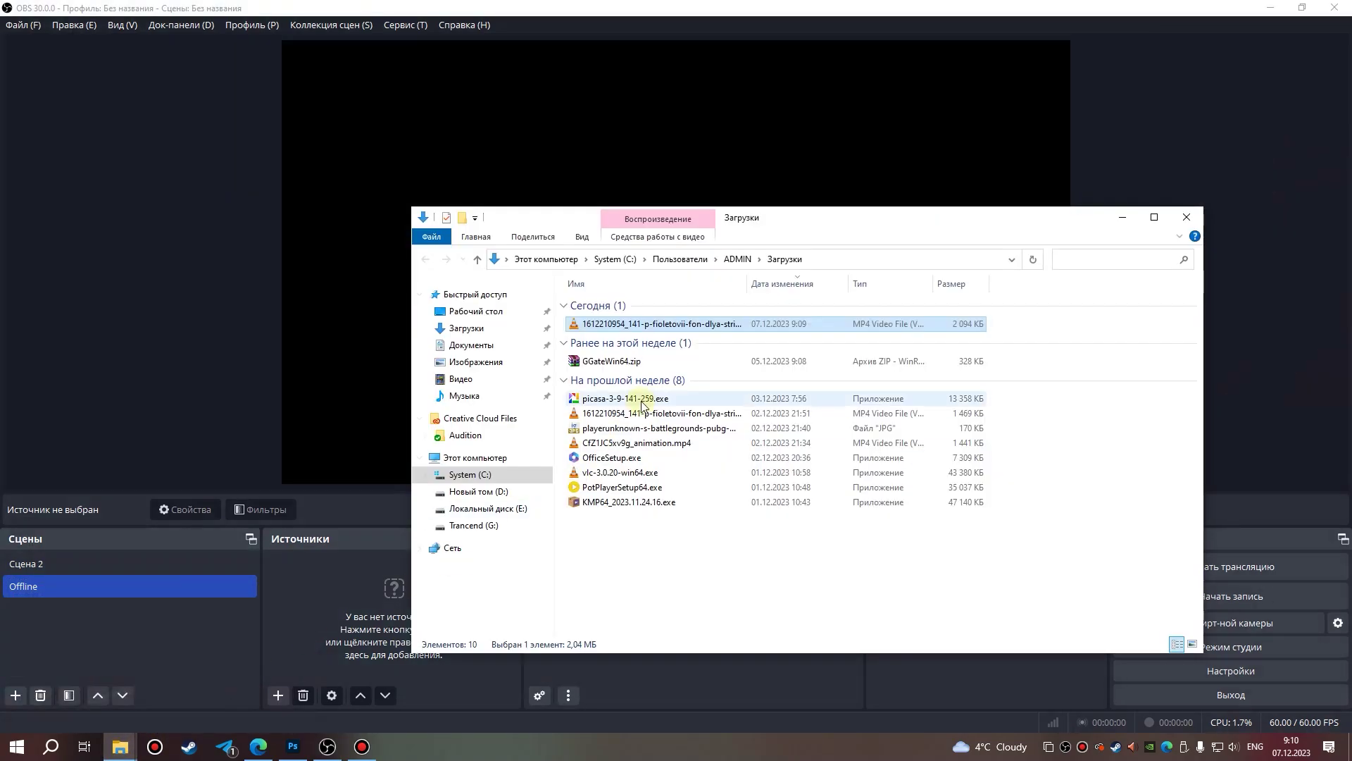
left_click_drag(543, 349, 328, 613)
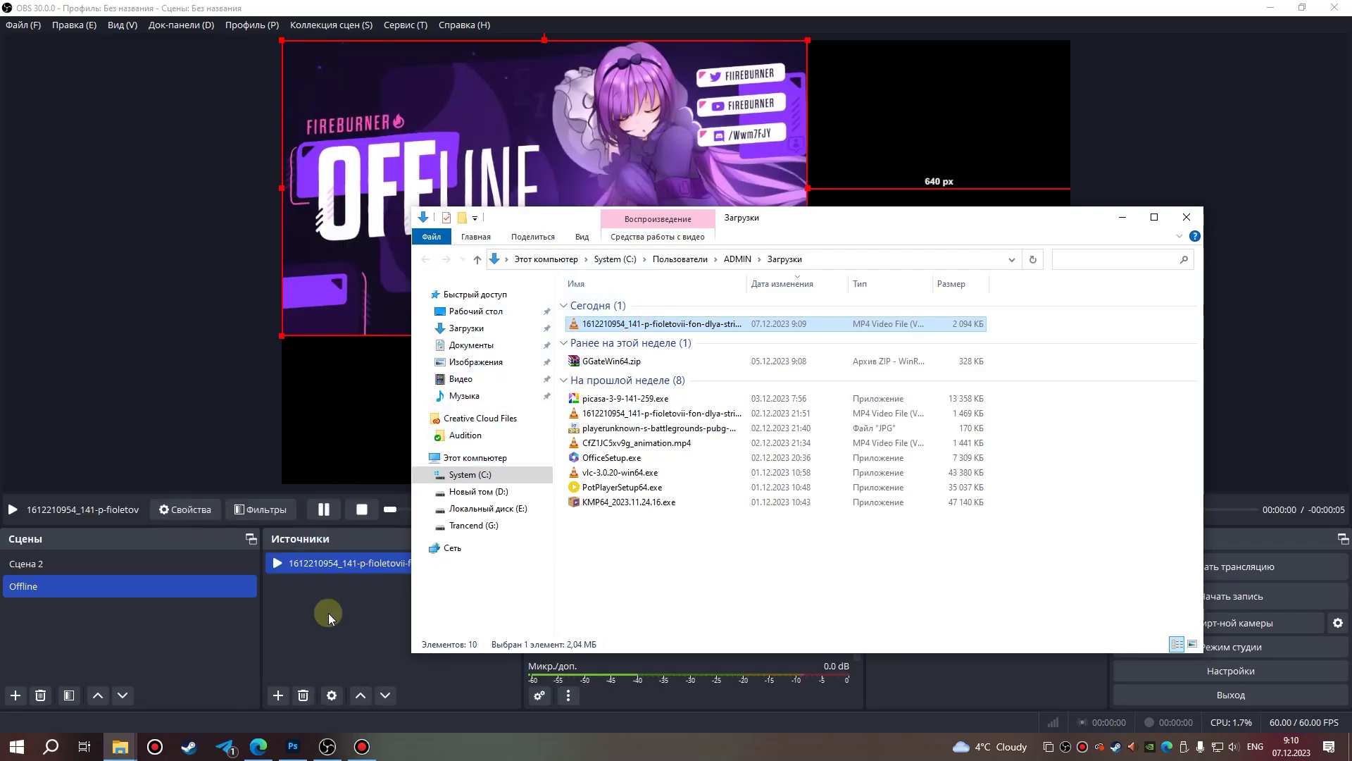
left_click(328, 614)
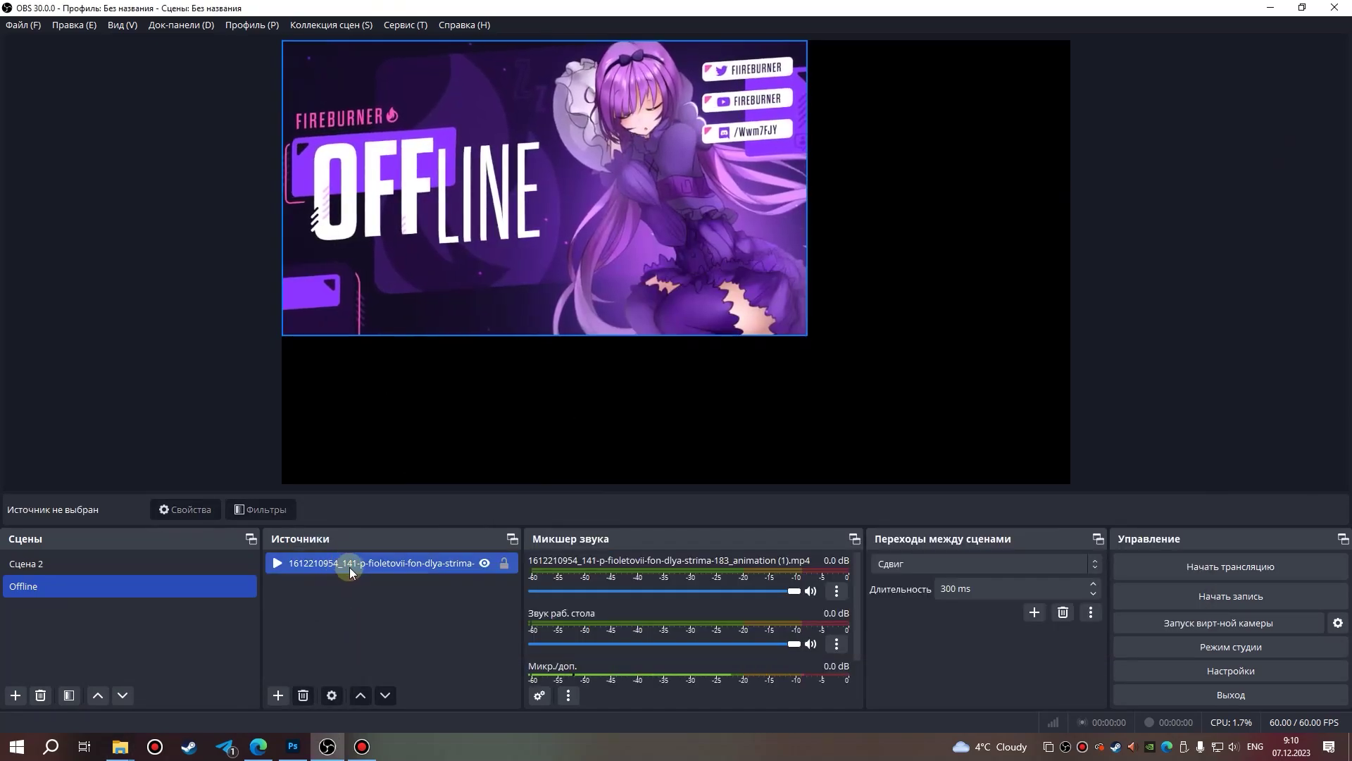
Turn on Повтор (Loop) in the video source's properties.
left_click(437, 561)
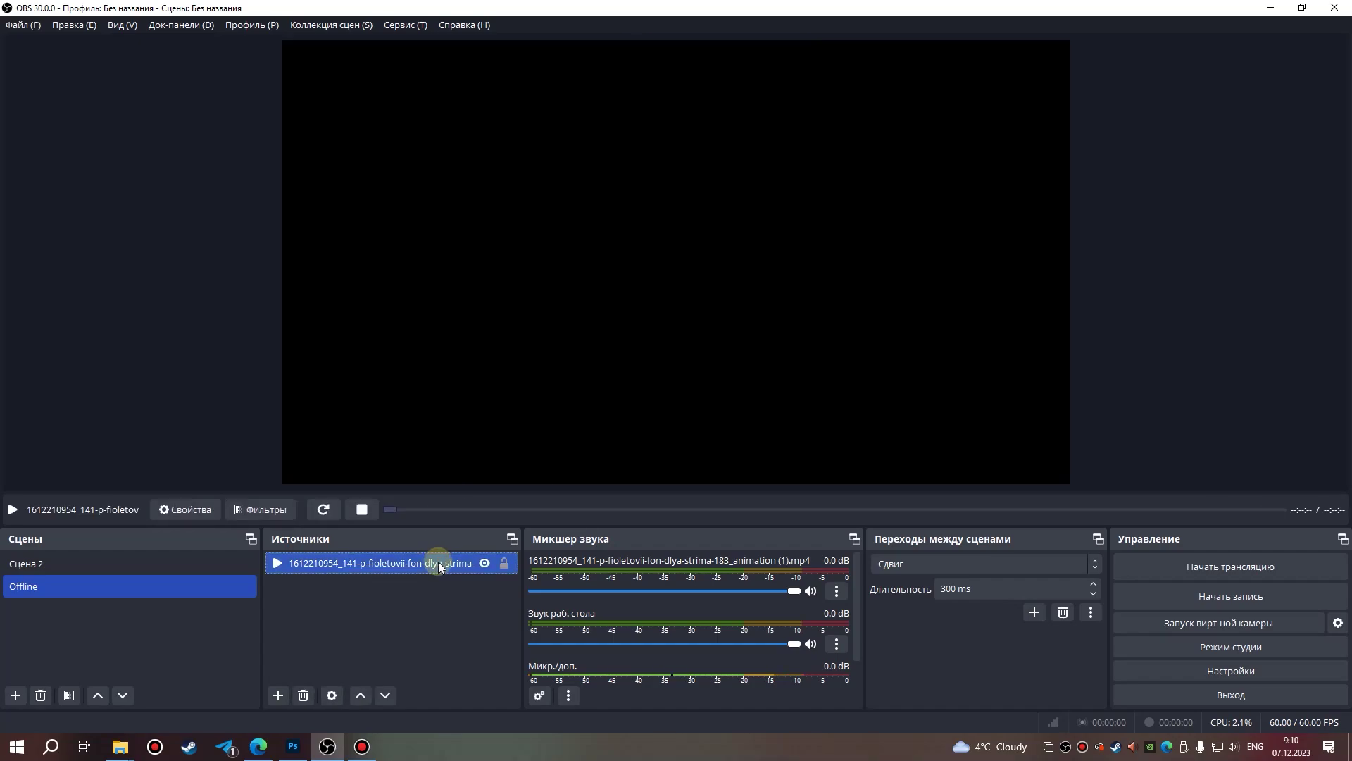
right_click(430, 563)
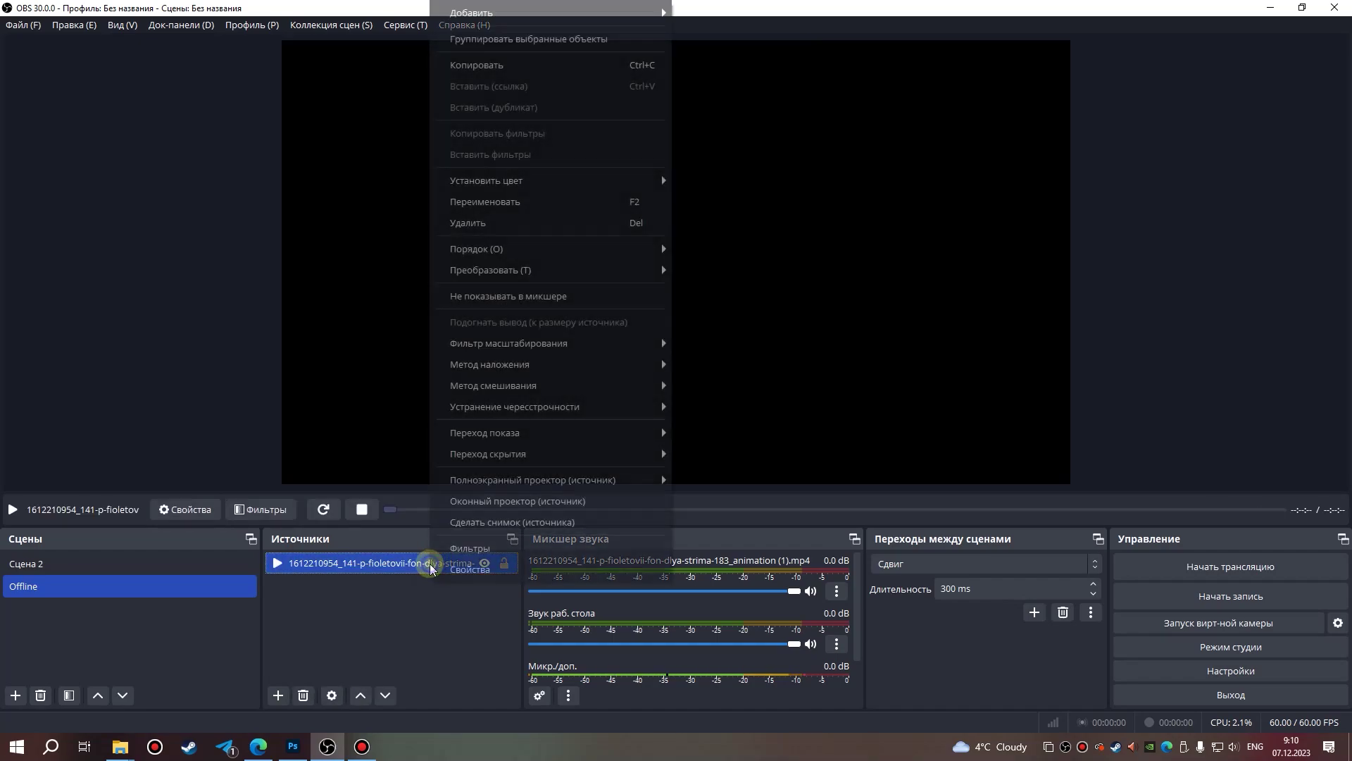
left_click(472, 572)
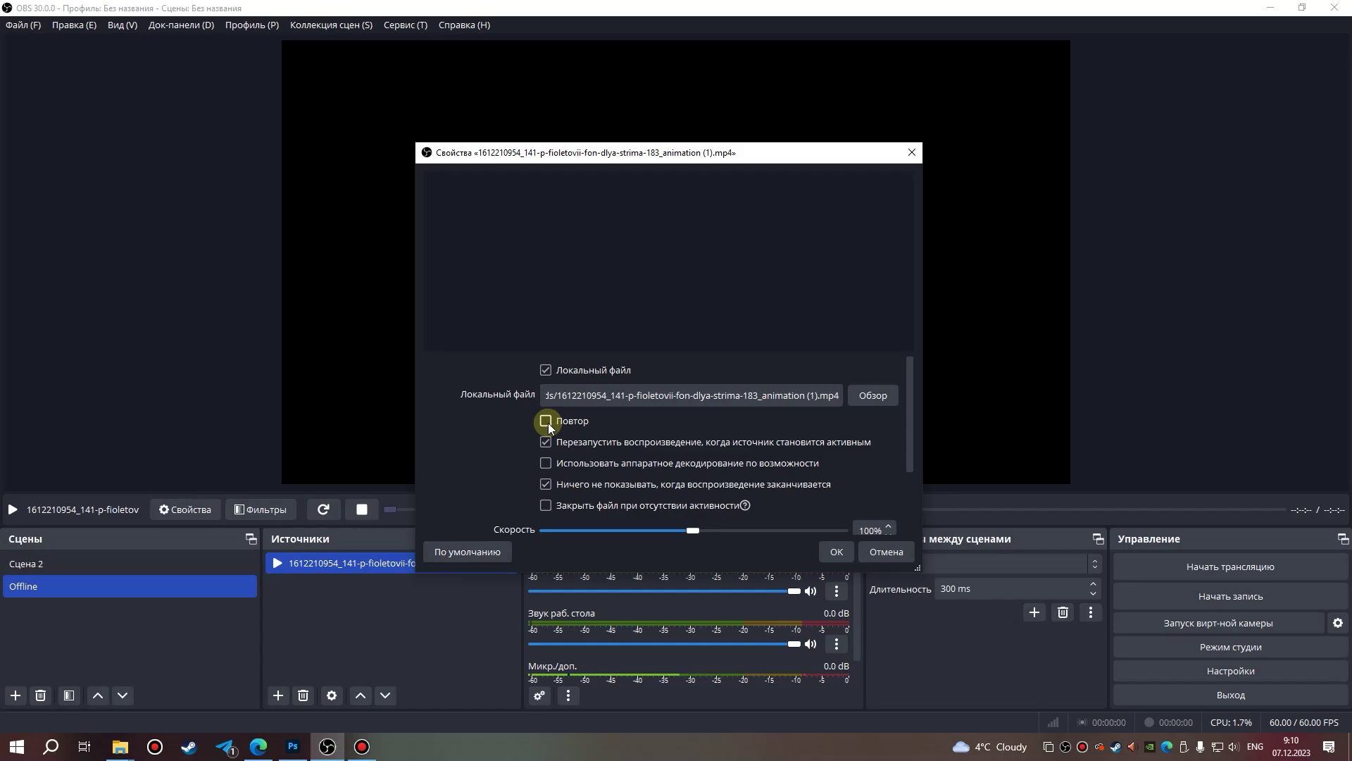
left_click(546, 422)
left_click(836, 551)
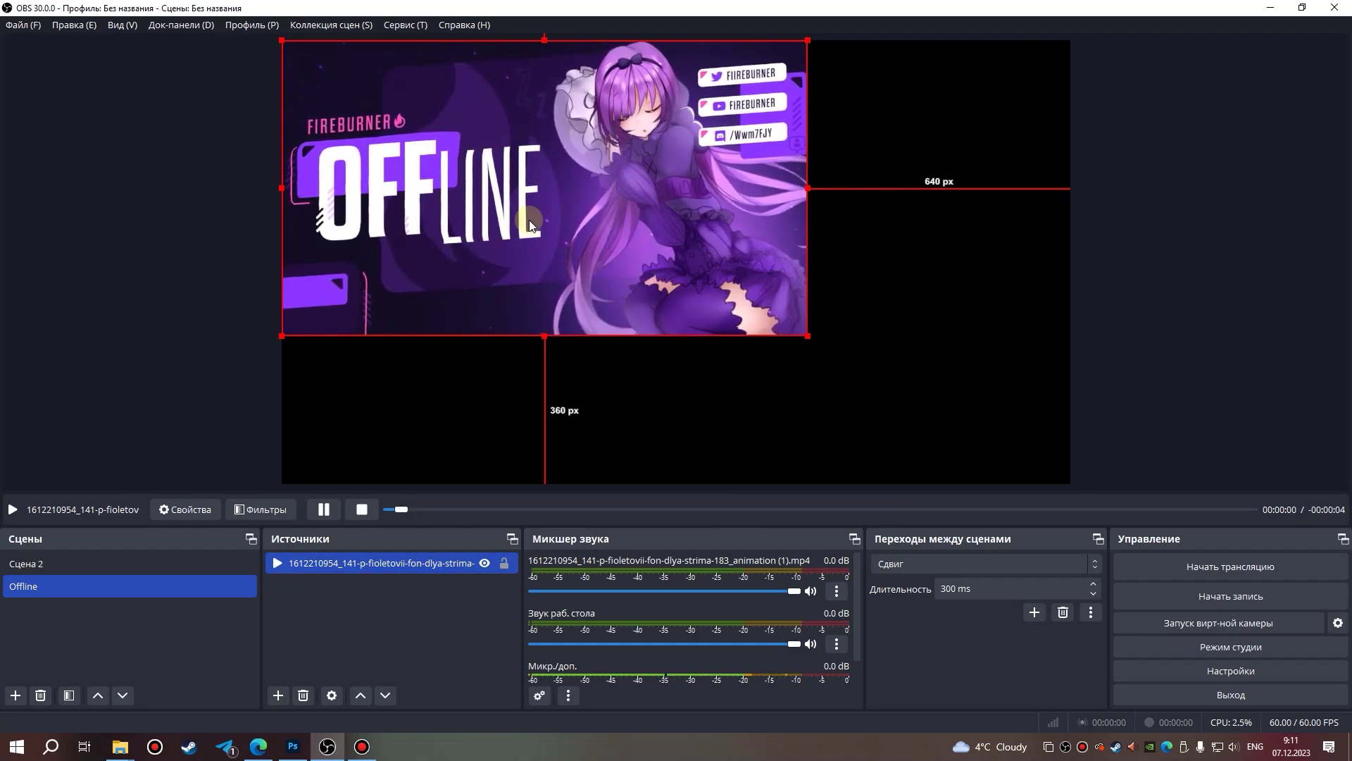
Stretch the banner video to fill the whole canvas, then deselect it and reselect the Offline scene.
right_click(575, 217)
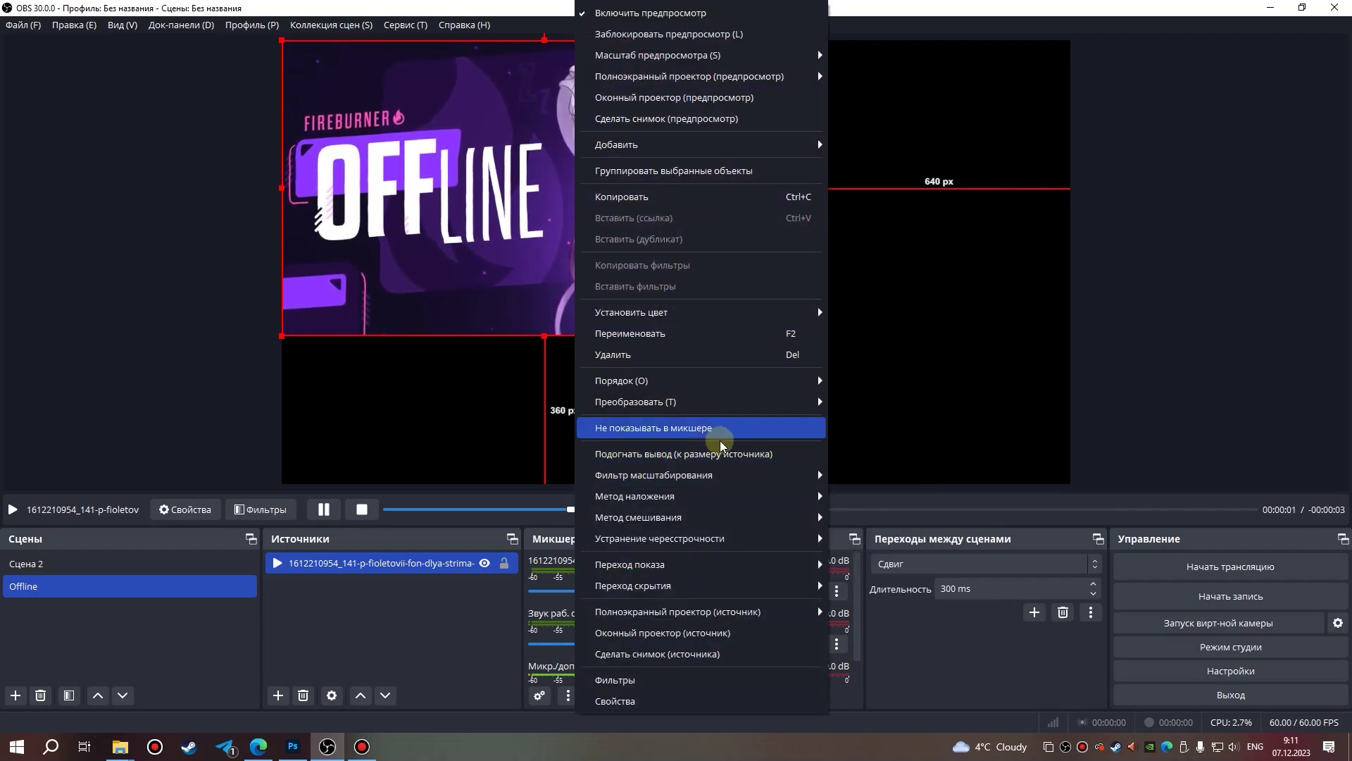
mouse_move(635, 401)
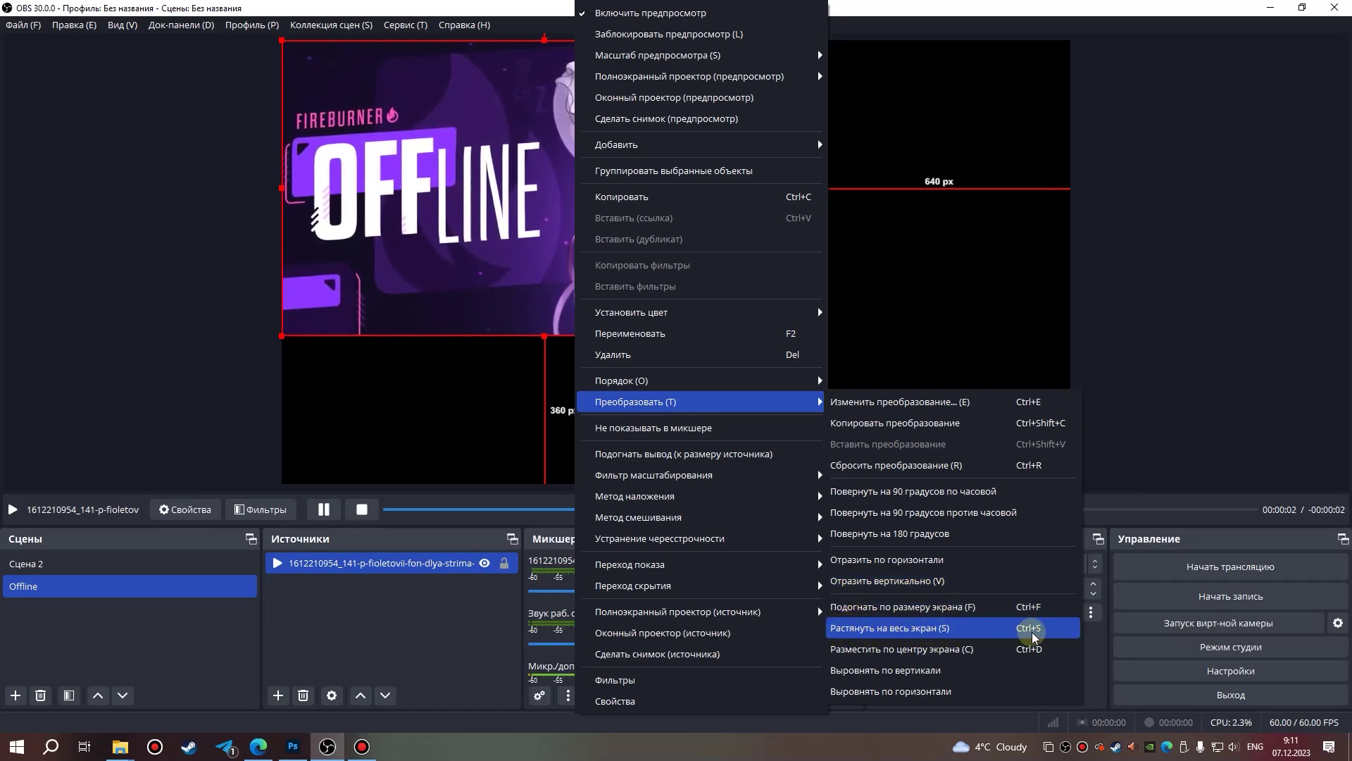
left_click(917, 627)
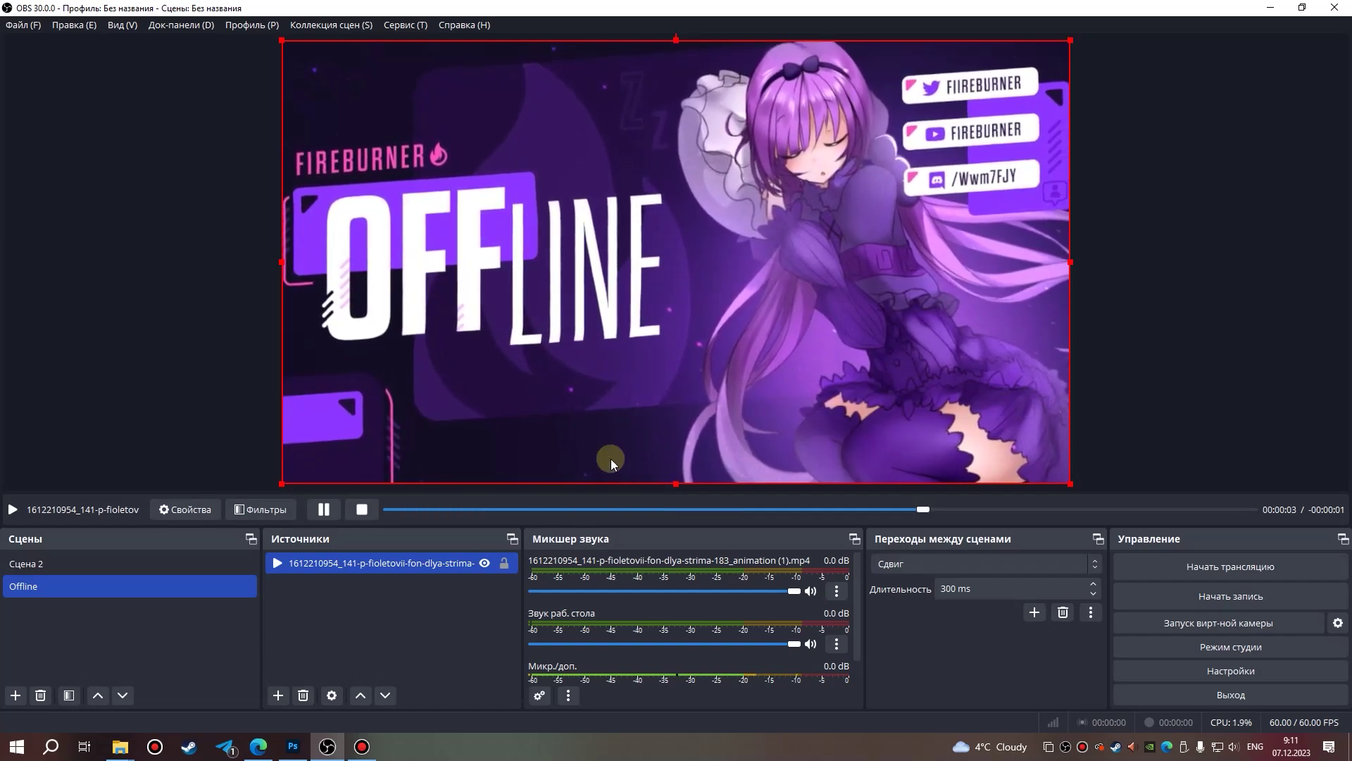
left_click(354, 627)
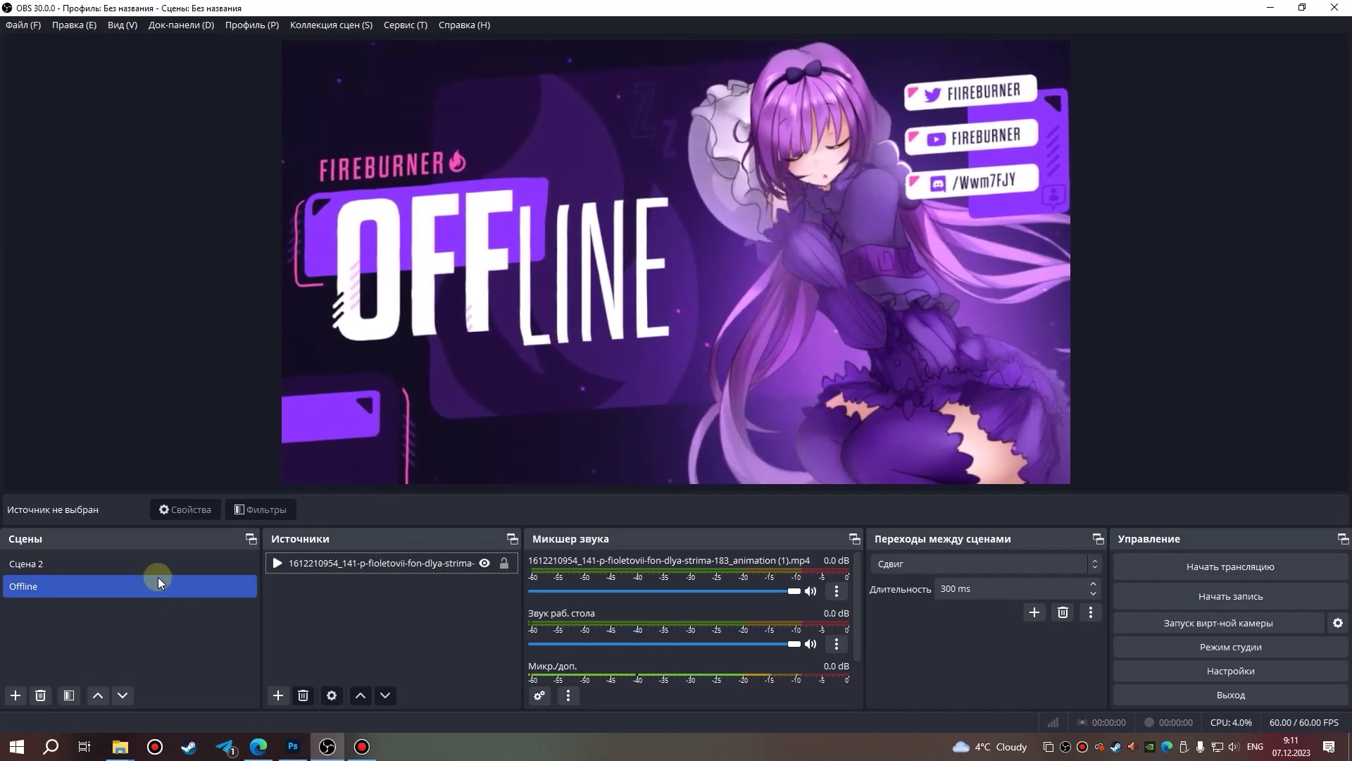
mouse_move(158, 577)
left_mouse_down()
mouse_move(74, 619)
mouse_move(128, 566)
left_mouse_up()
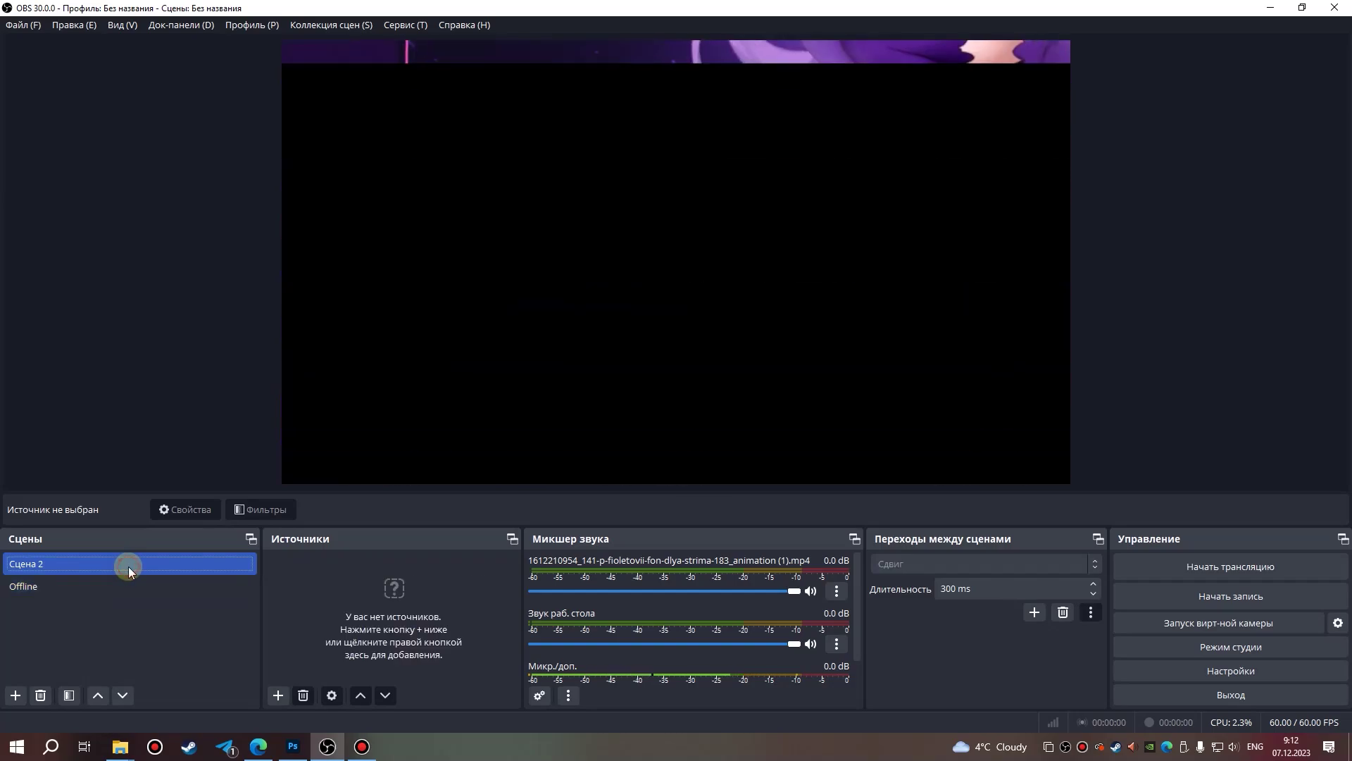
left_click(121, 582)
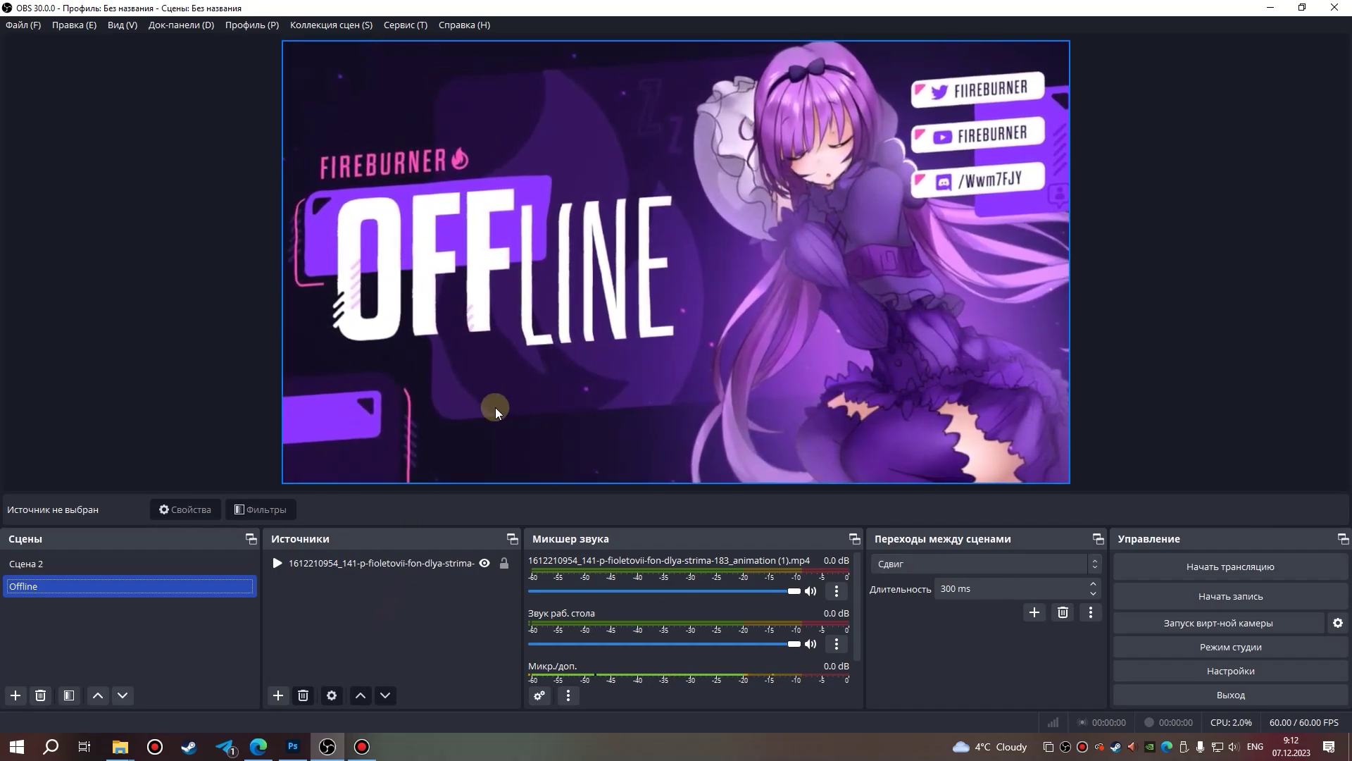
key("Return")
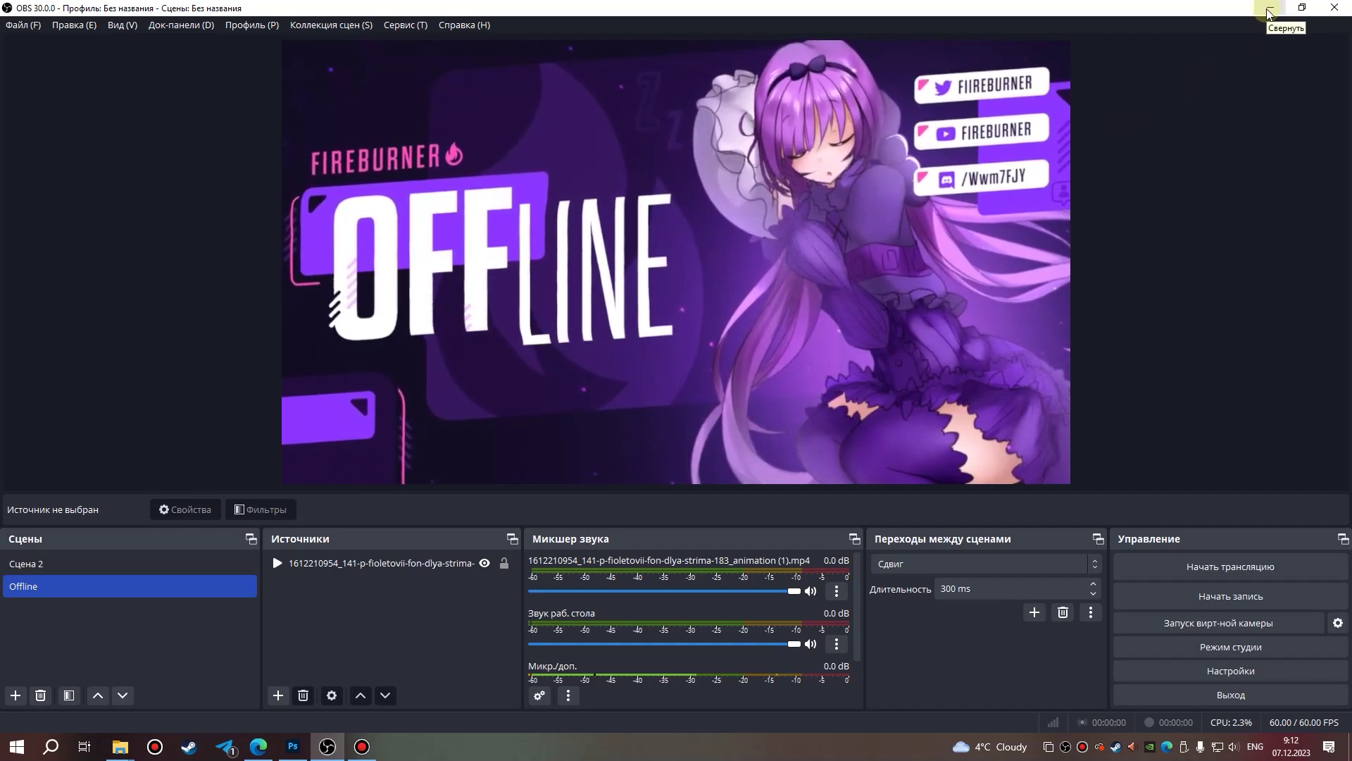
Minimize OBS and the Downloads window, bring up Photoshop, and dismiss the File menu.
left_click(1268, 13)
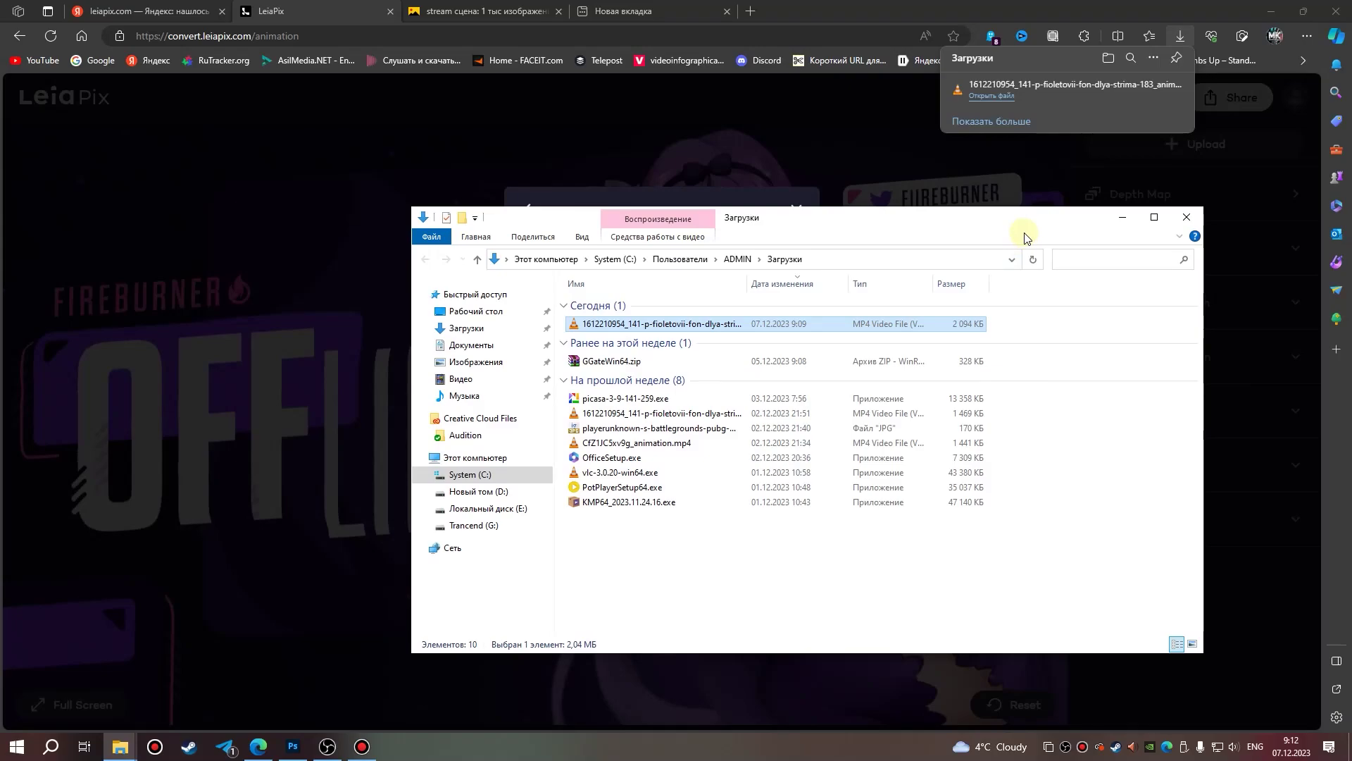
left_click(1122, 217)
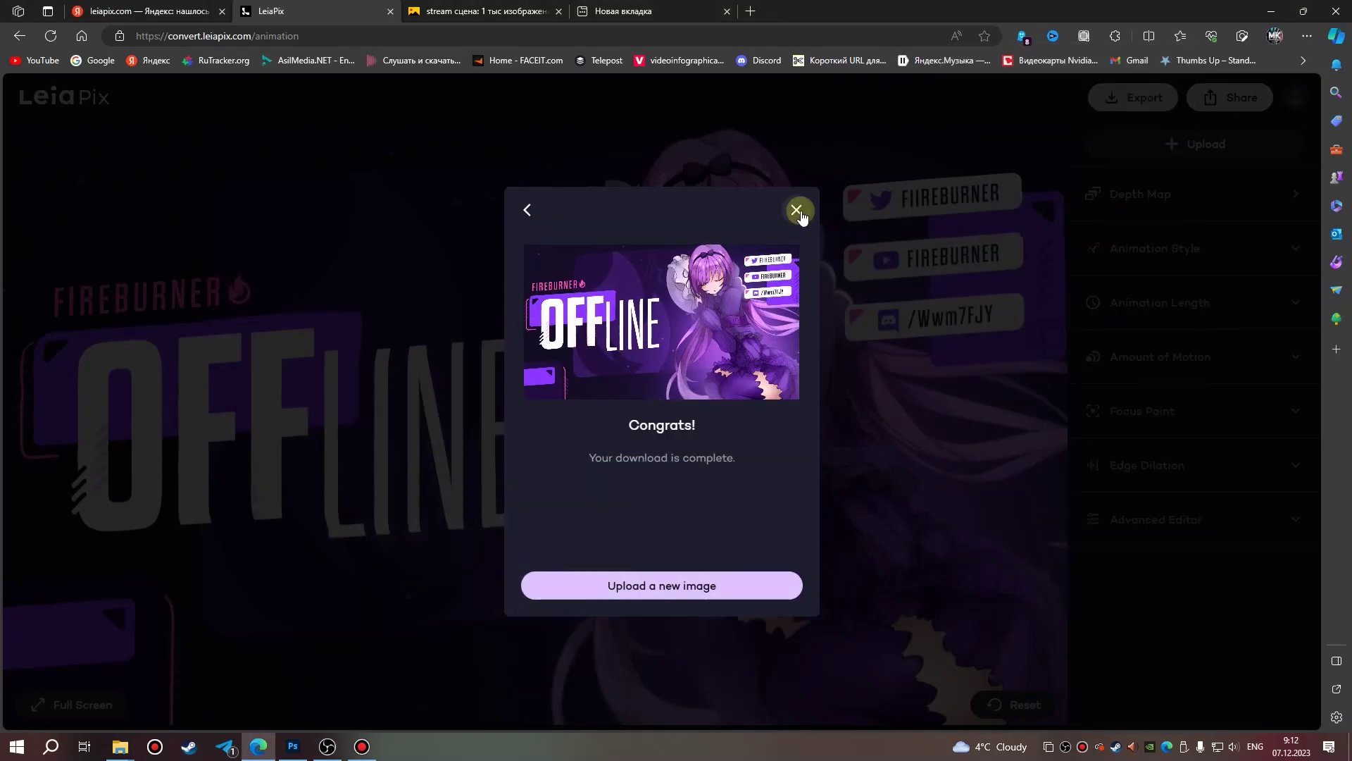
left_click(294, 746)
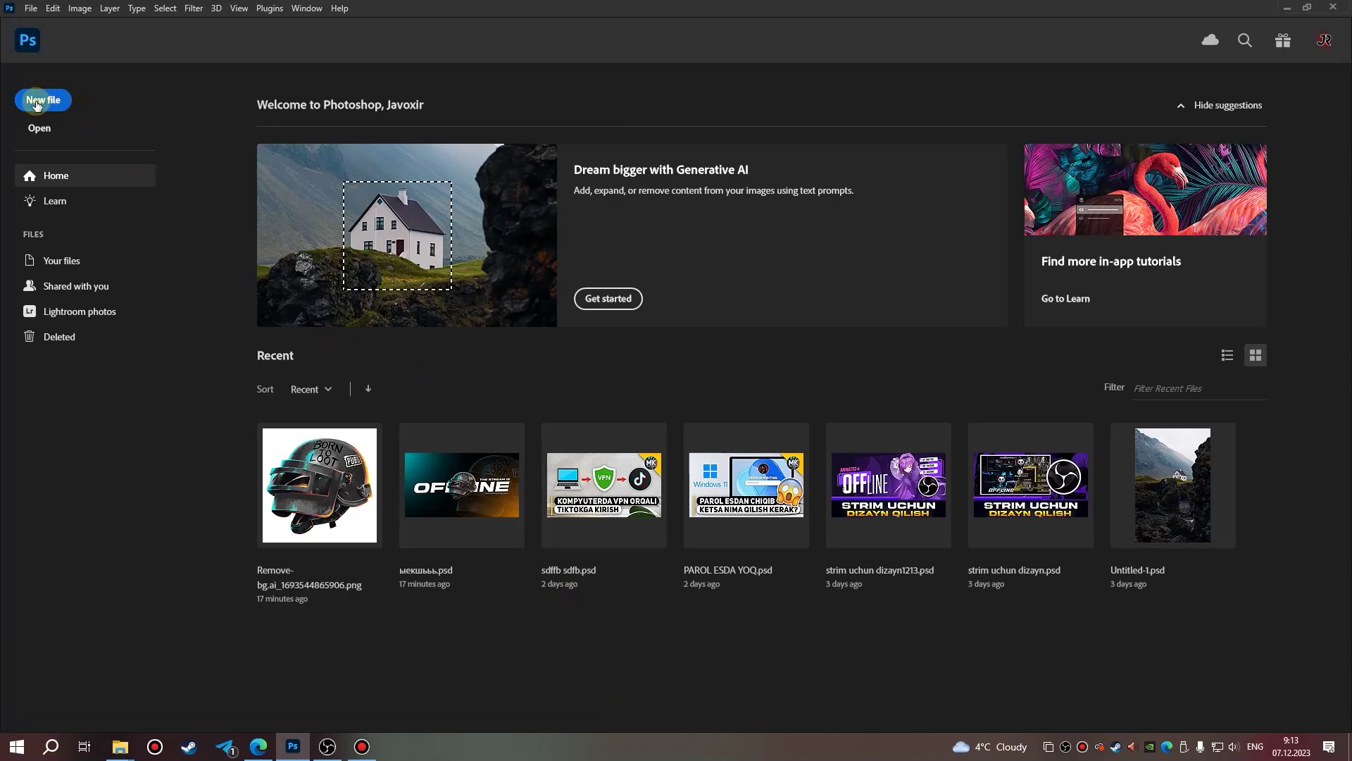
left_click(31, 7)
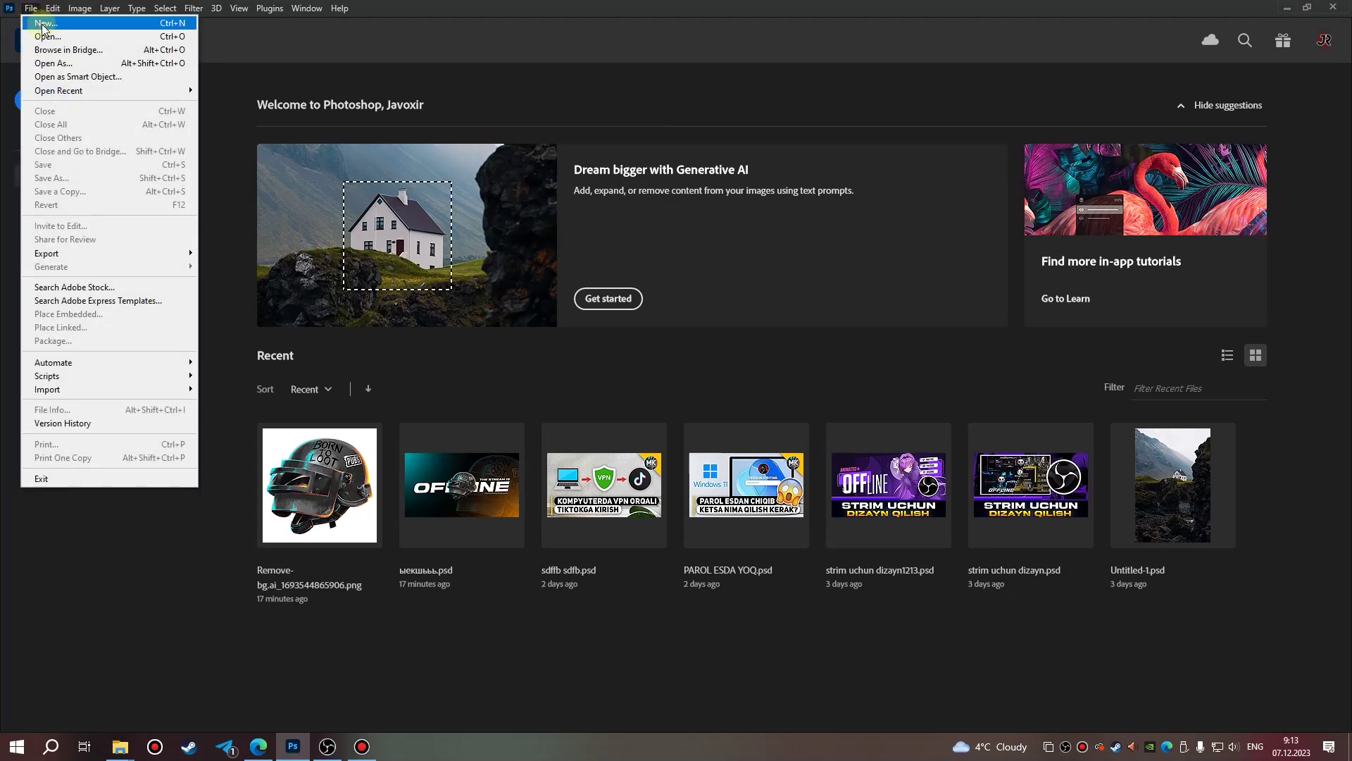
left_click(243, 59)
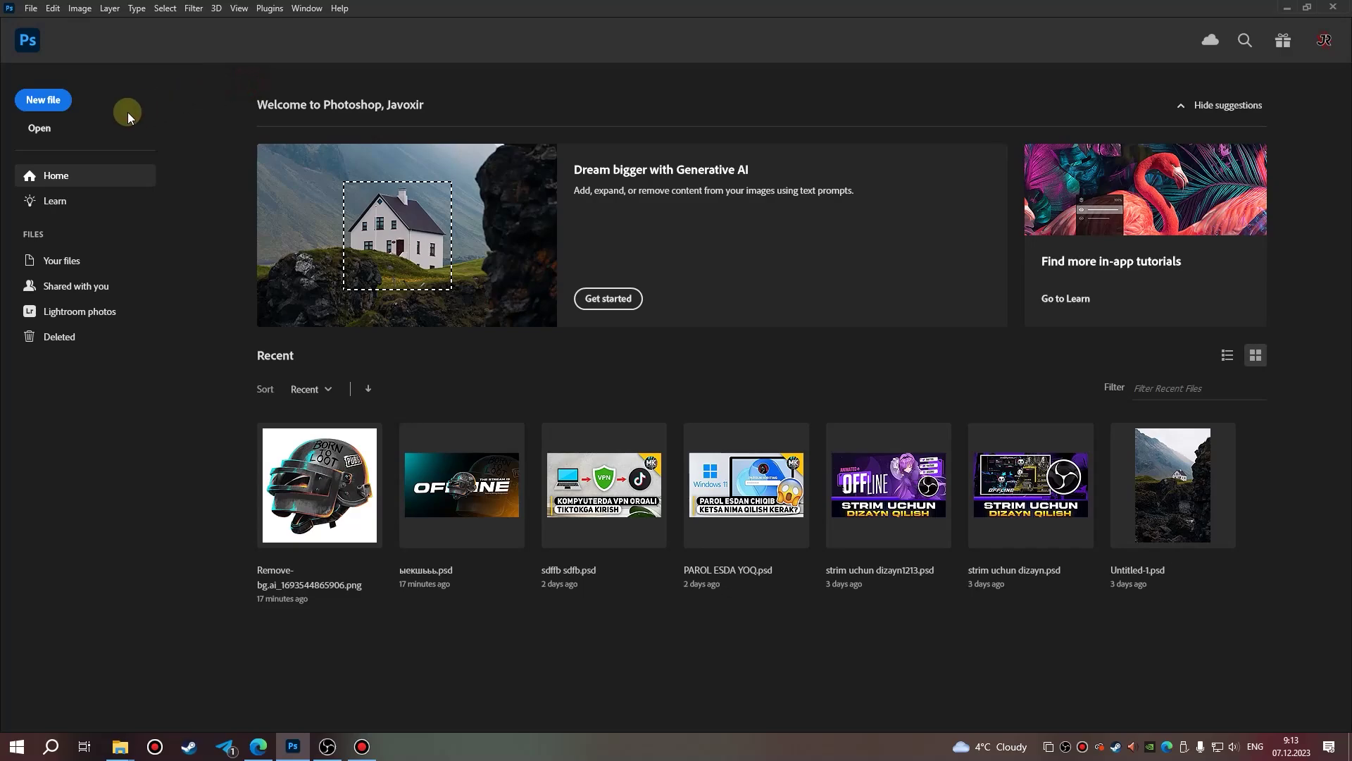
Start a new document sized 1920 × 1080 pixels.
left_click(57, 102)
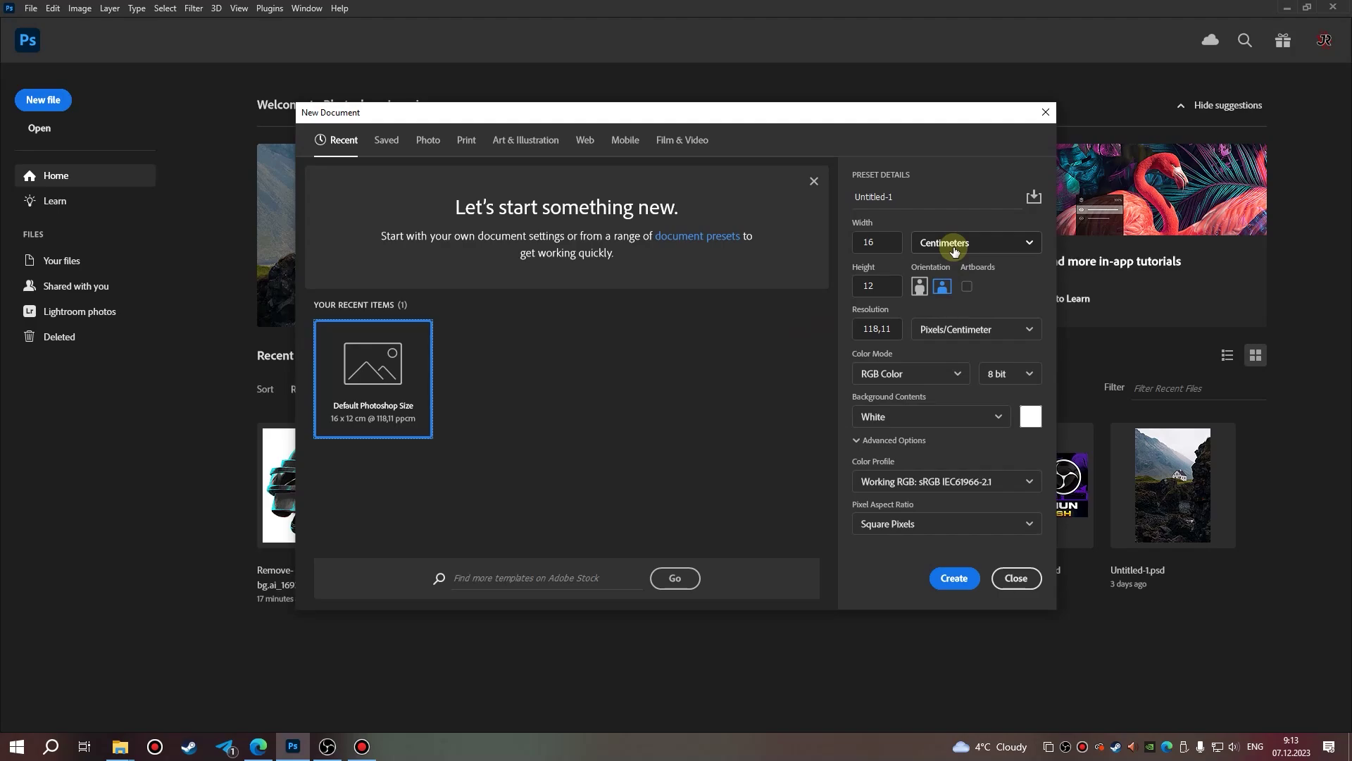
left_click(955, 253)
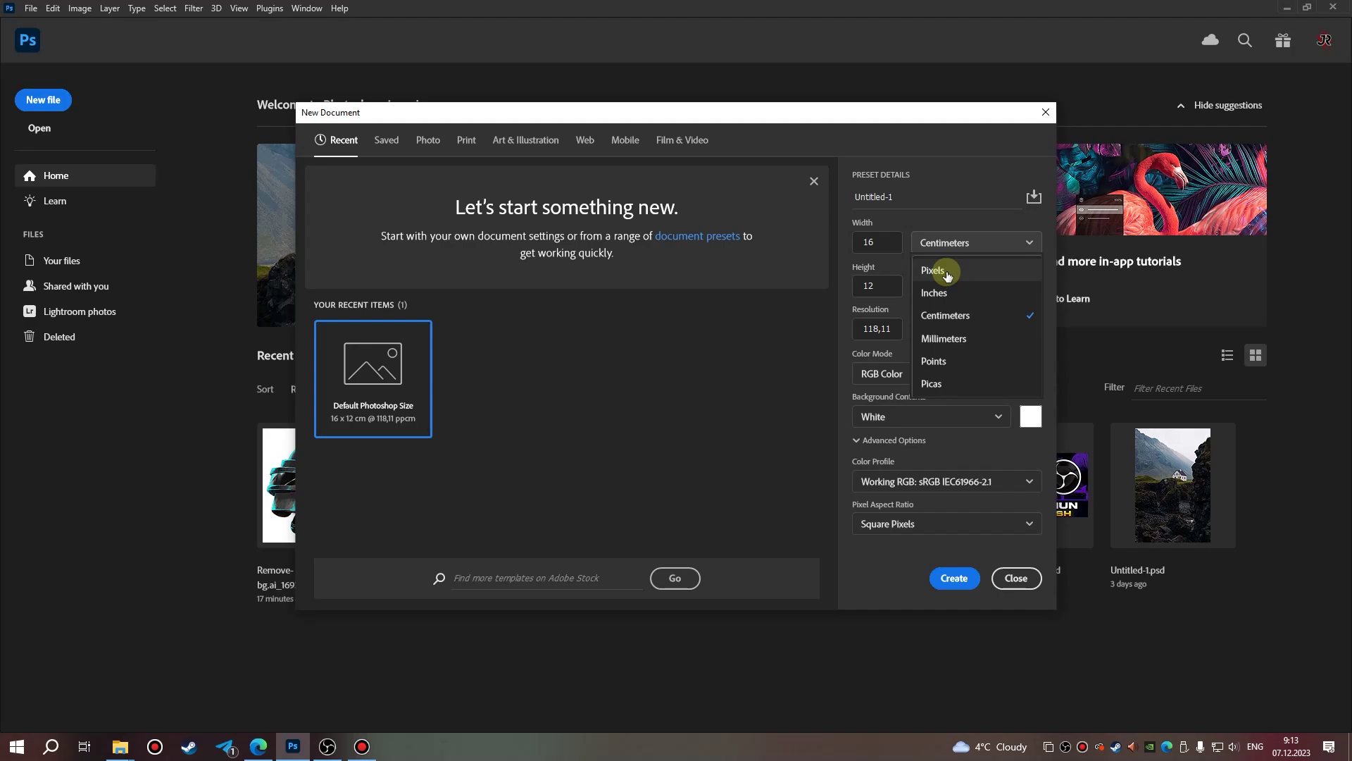
left_click(947, 274)
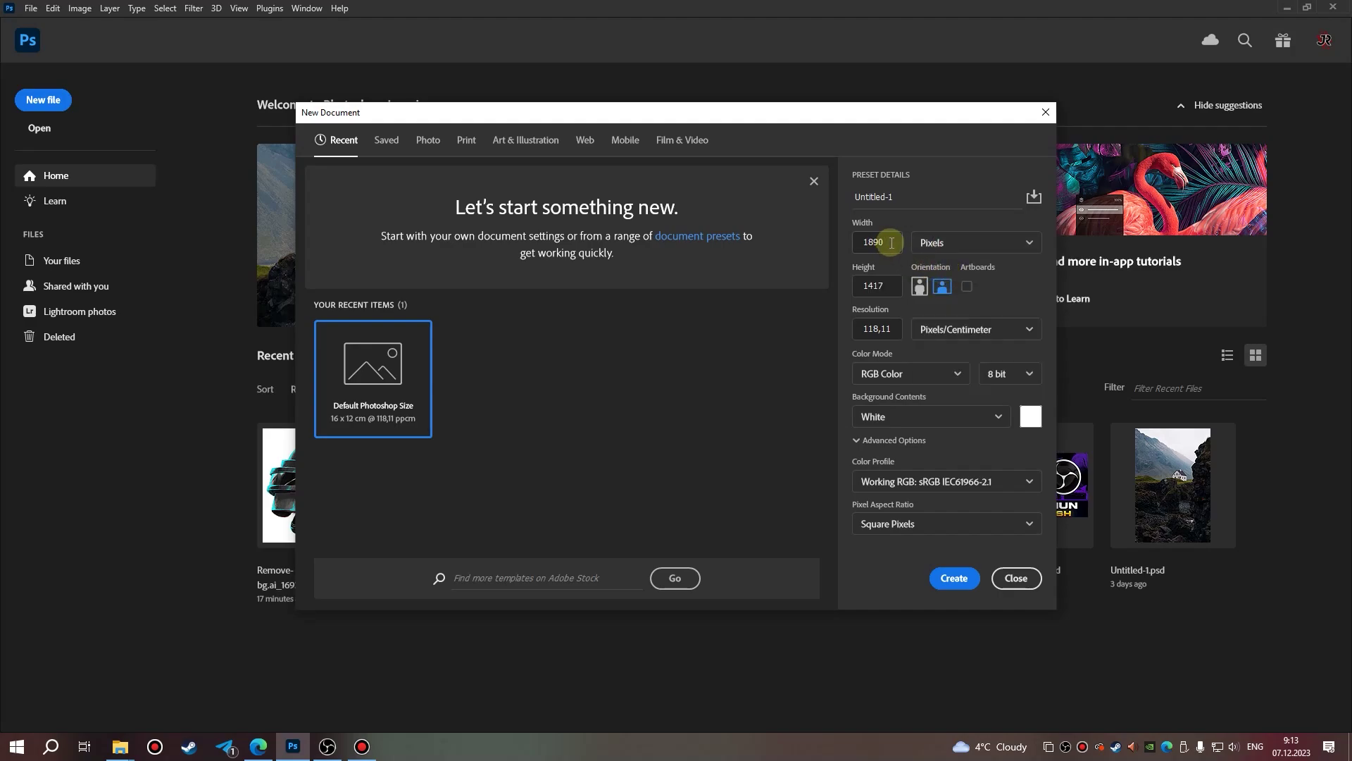
left_click_drag(891, 243, 855, 241)
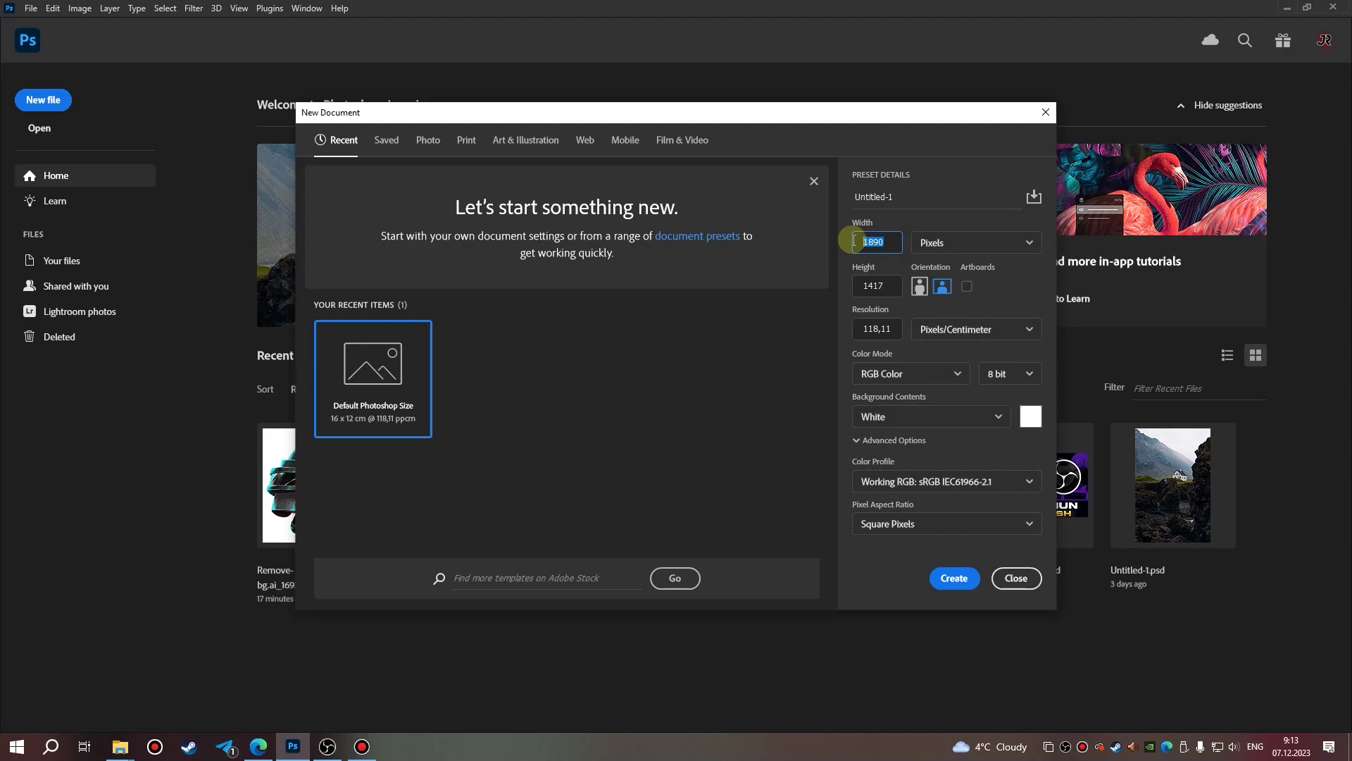
type("1")
type("0")
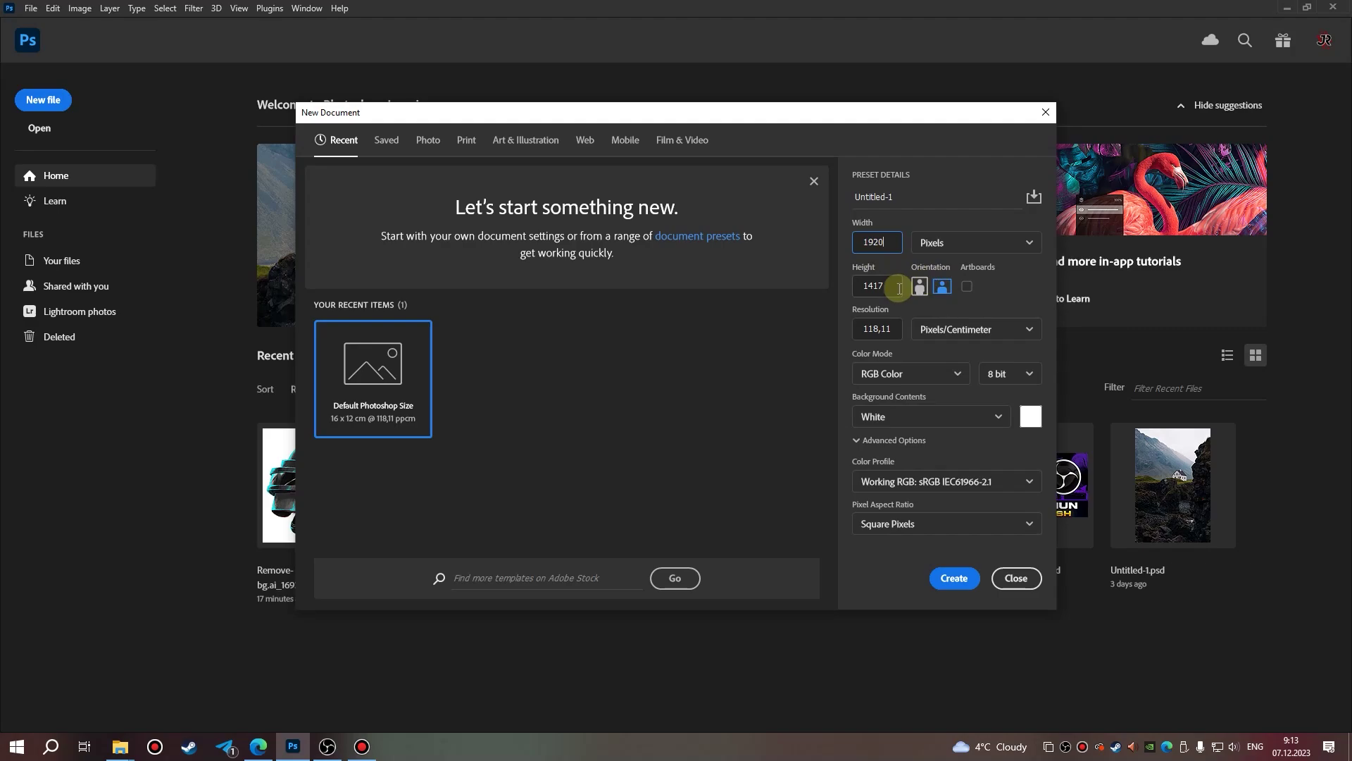
left_click_drag(896, 282, 821, 278)
type("1080")
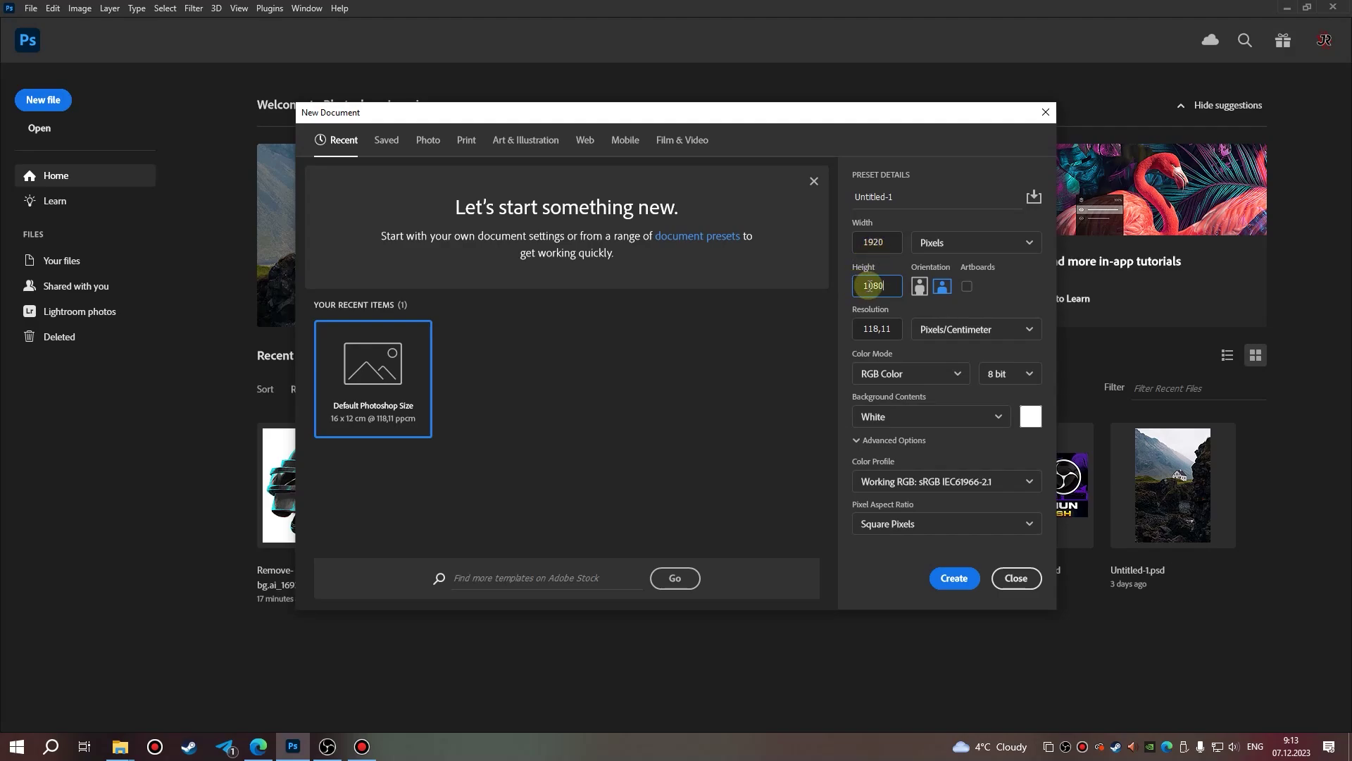
Set the resolution to 72 pixels/inch and create the document.
left_click(984, 335)
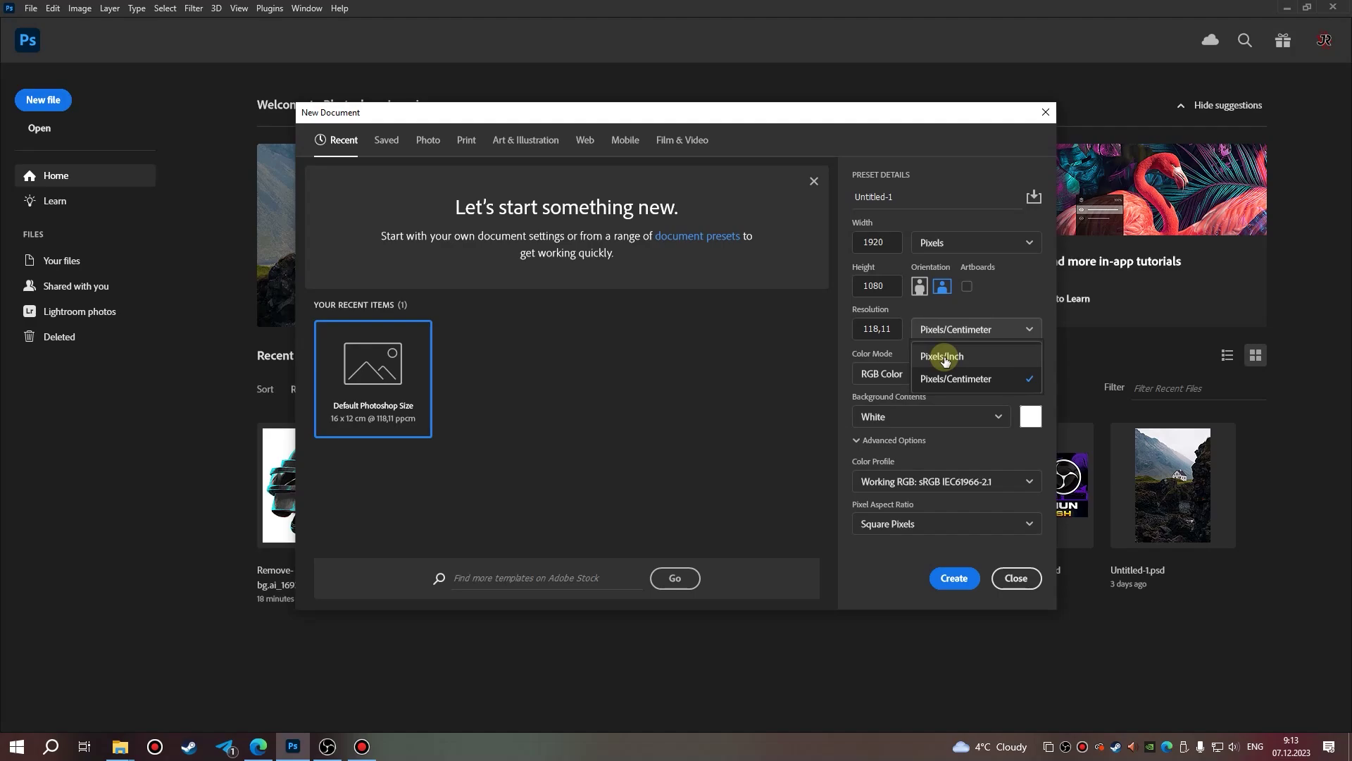
left_click(946, 357)
left_click_drag(897, 329, 859, 330)
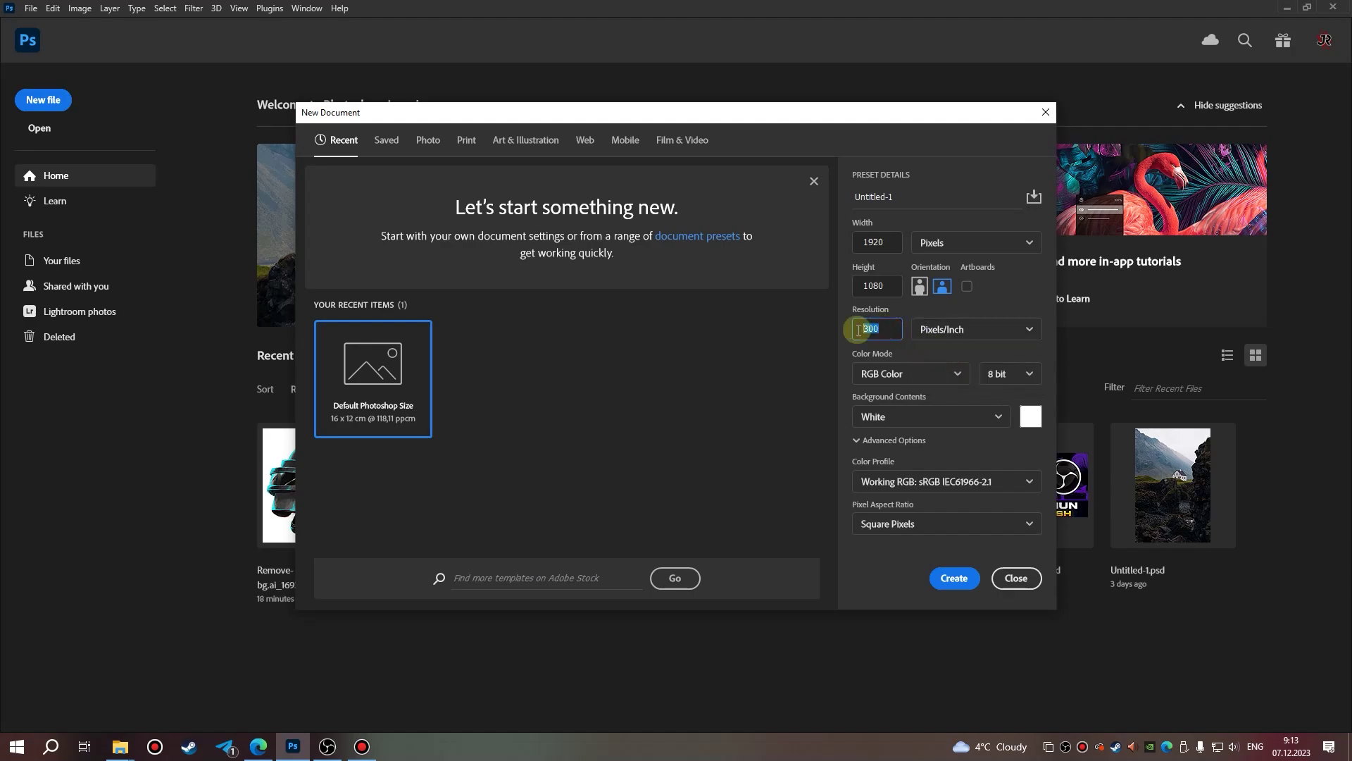
type("72")
left_click(1002, 302)
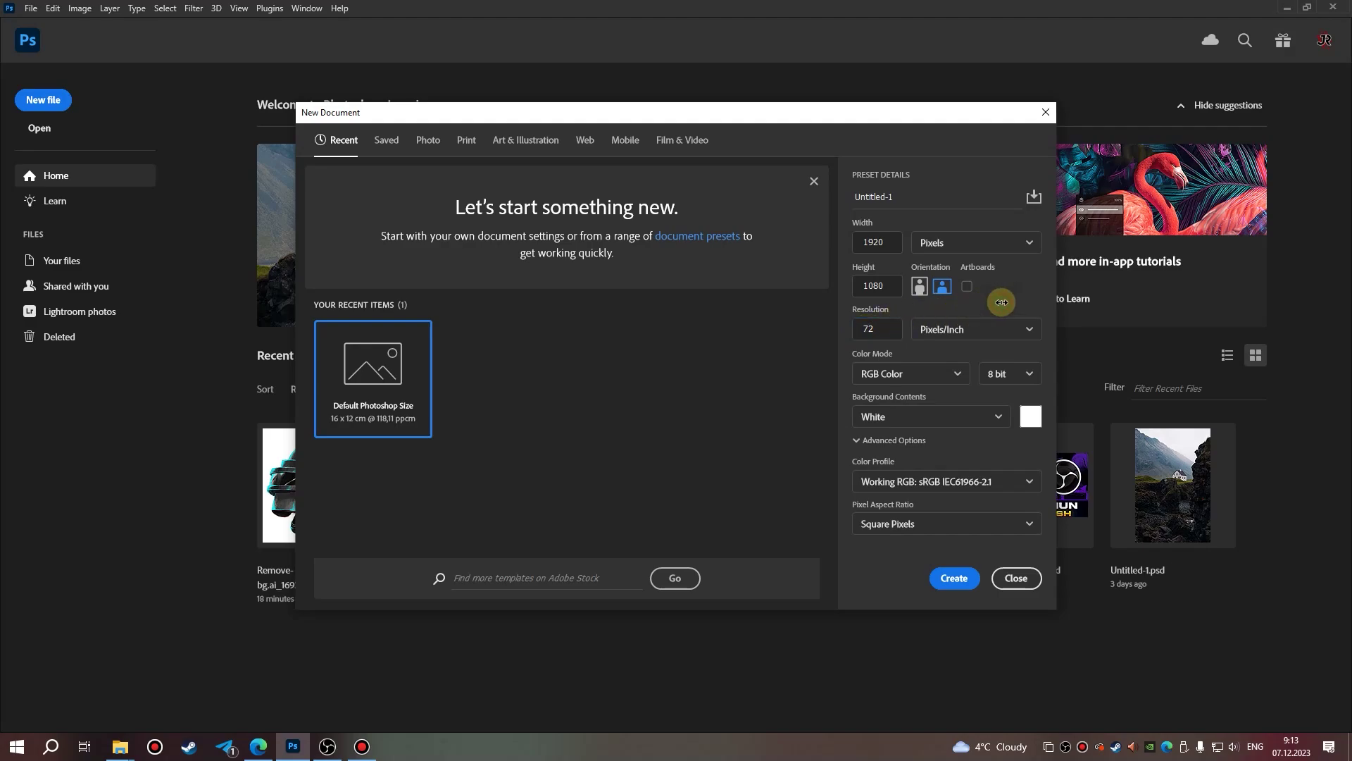
left_click(947, 579)
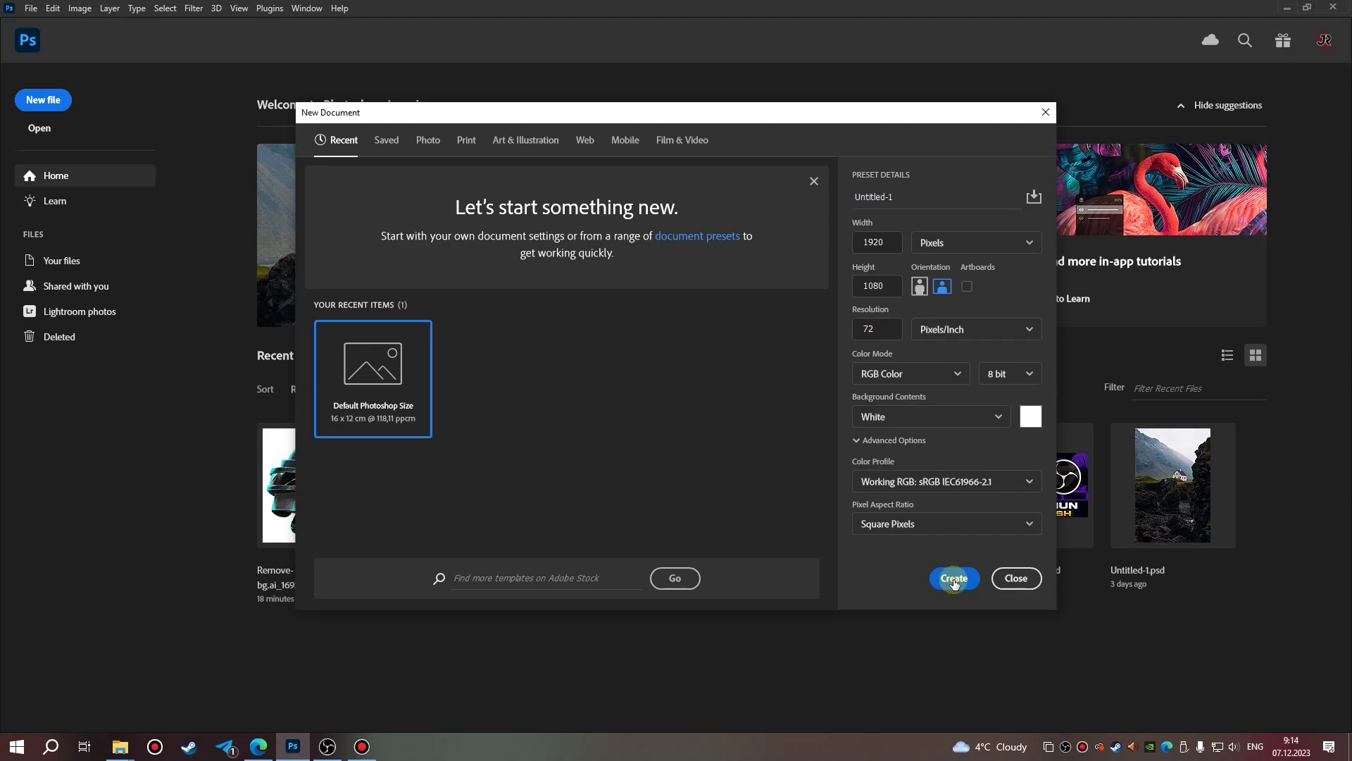
left_click(954, 581)
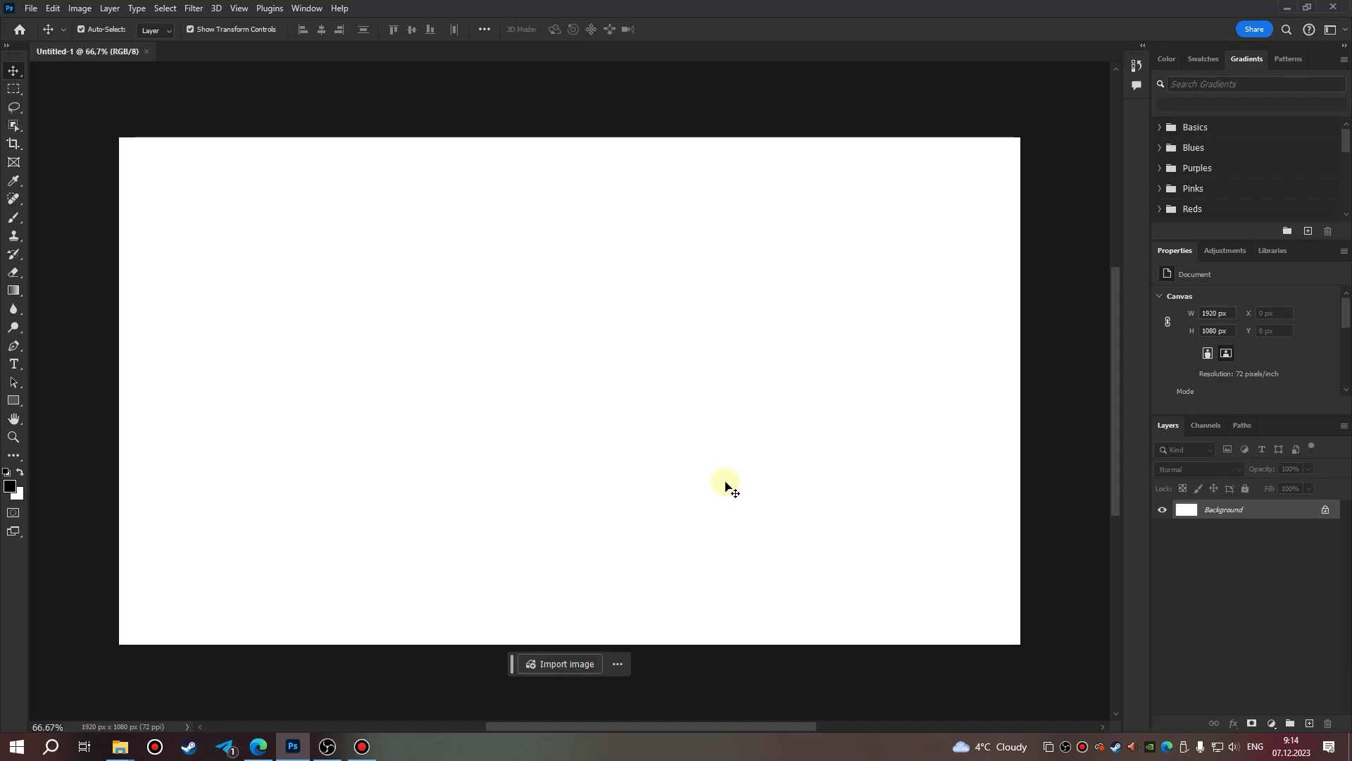
Preview the Remove-bg helmet PNG from the desktop in the image viewer, then close it.
left_click(1347, 751)
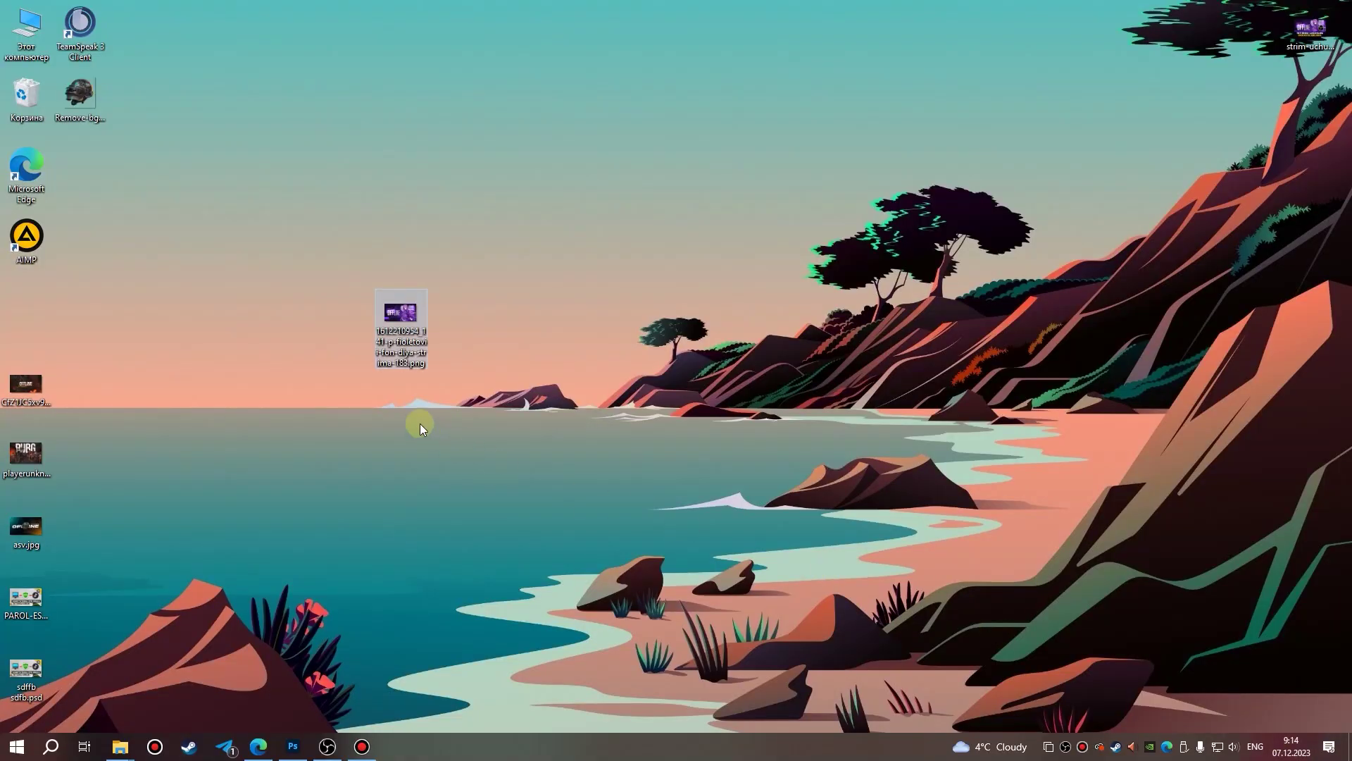
double_click(85, 95)
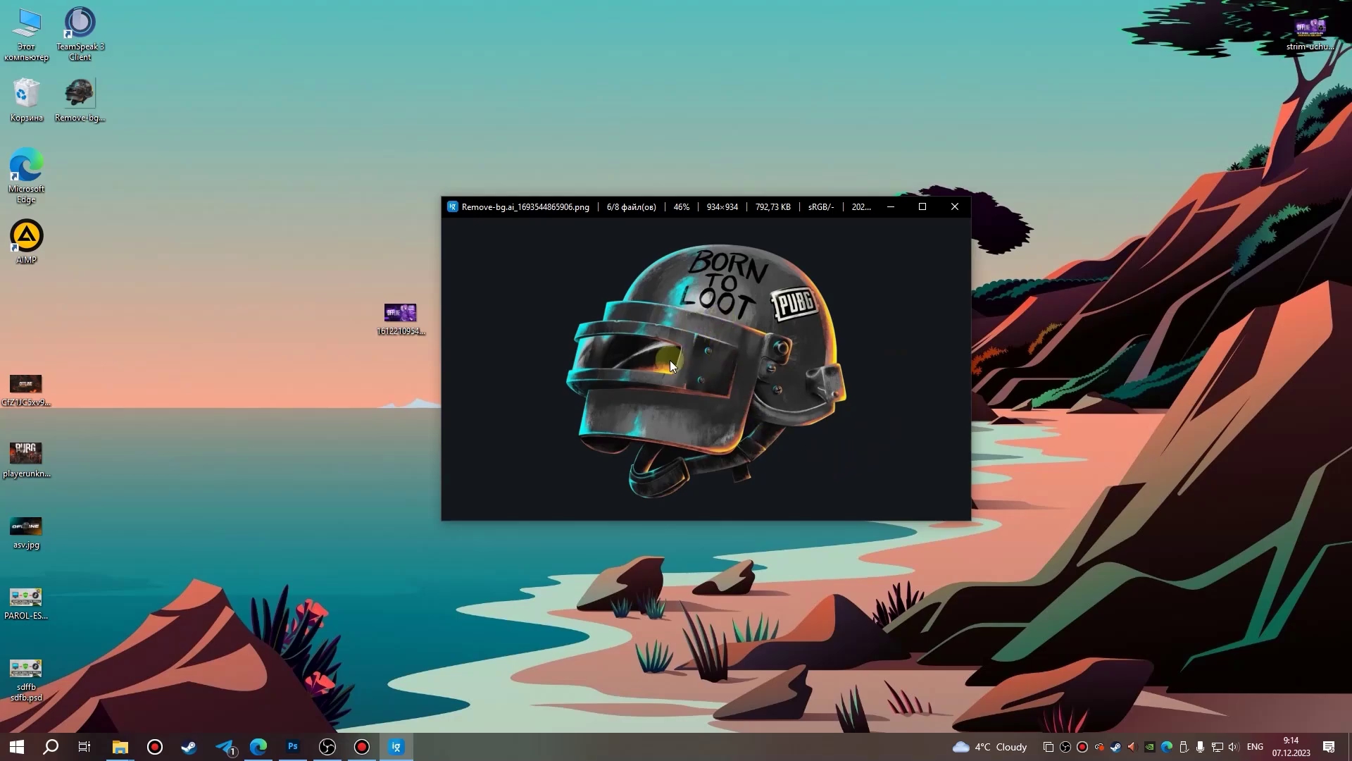
left_click(955, 206)
Drop the helmet PNG onto the canvas, scale it to about 44% and centre it.
mouse_move(80, 99)
left_mouse_down()
mouse_move(165, 201)
mouse_move(304, 655)
mouse_move(500, 388)
left_mouse_up()
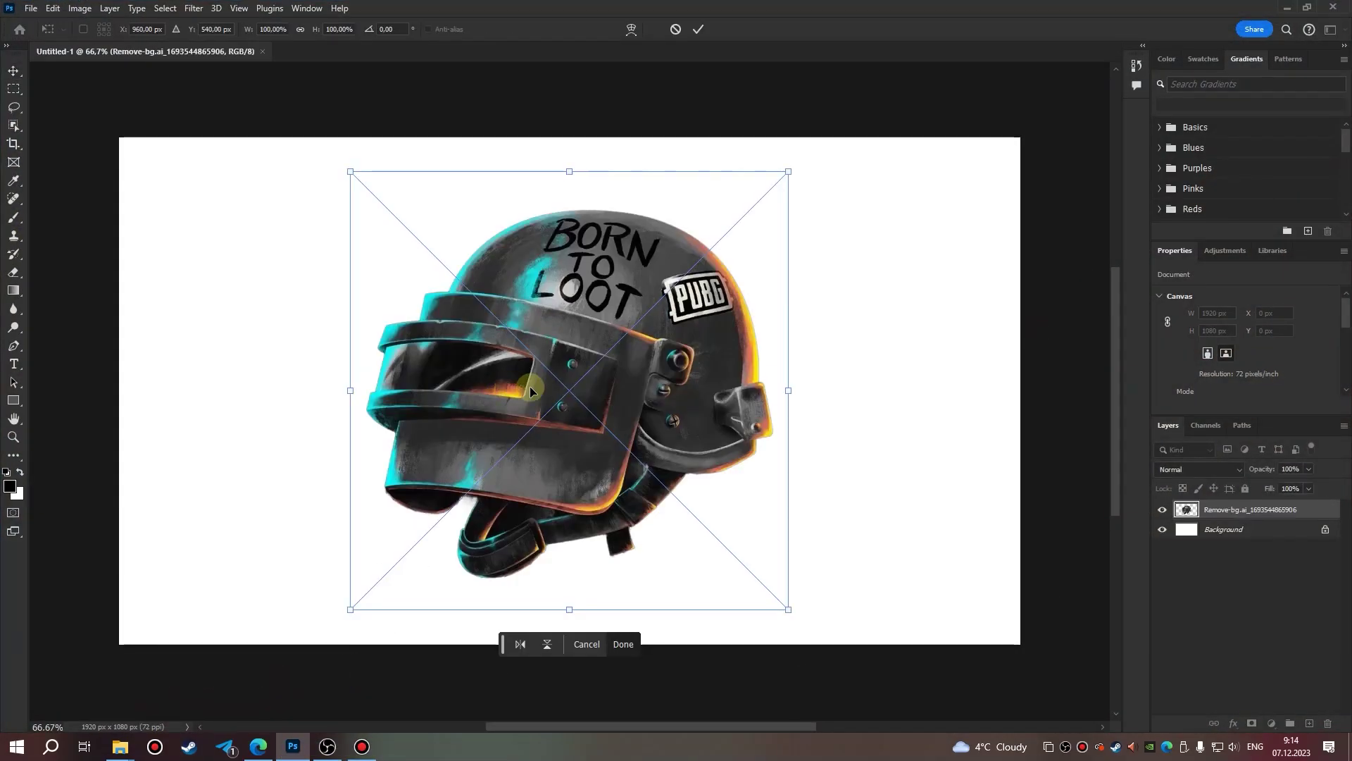
mouse_move(788, 172)
left_mouse_down()
mouse_move(770, 214)
mouse_move(771, 195)
left_mouse_up()
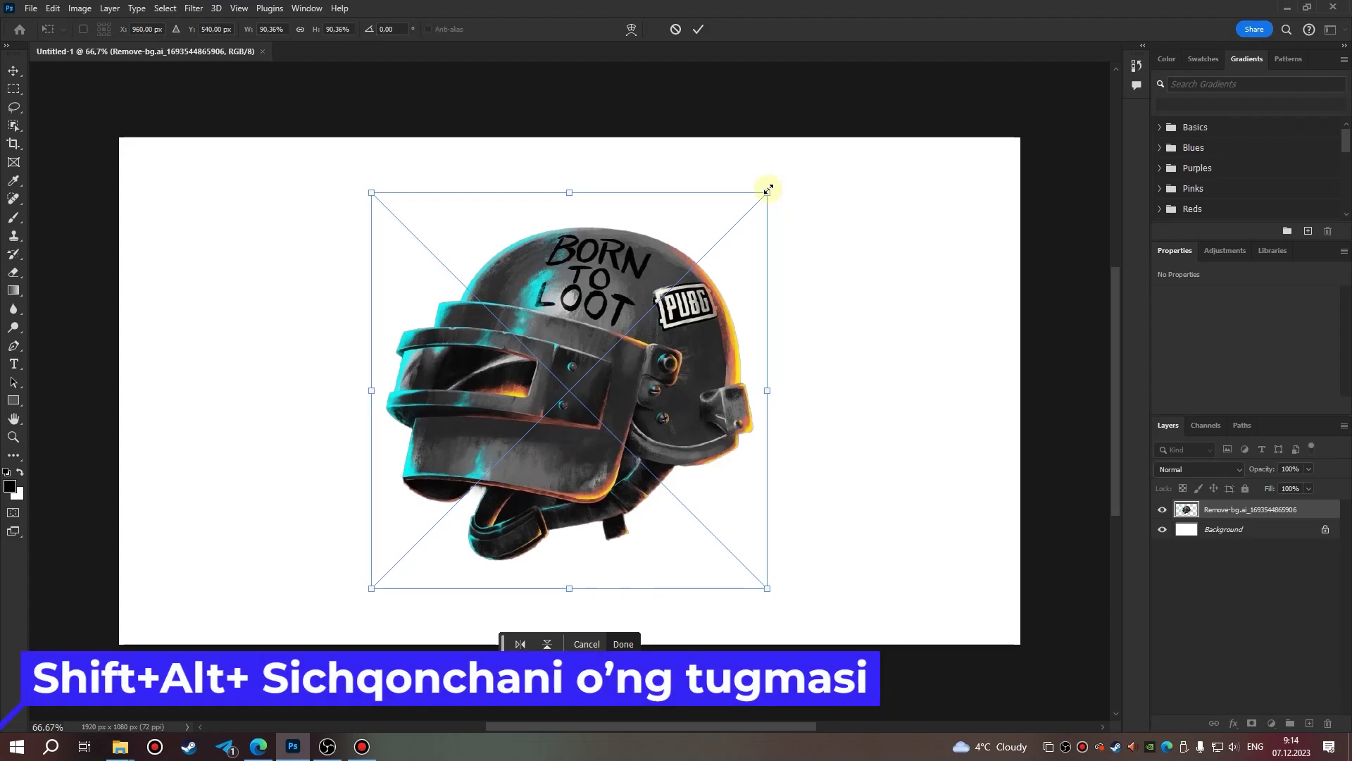
left_click_drag(768, 189, 690, 267)
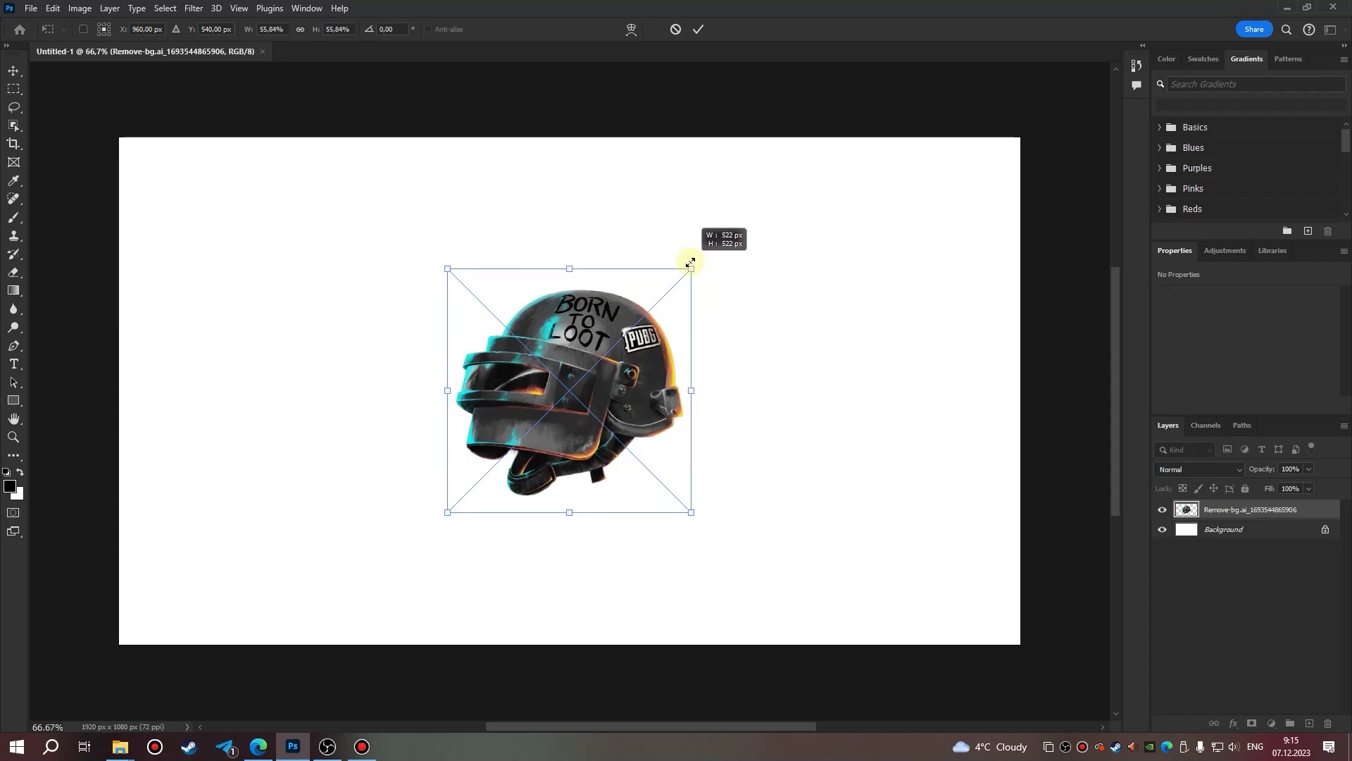
mouse_move(690, 262)
left_mouse_down()
mouse_move(716, 252)
mouse_move(690, 264)
left_mouse_up()
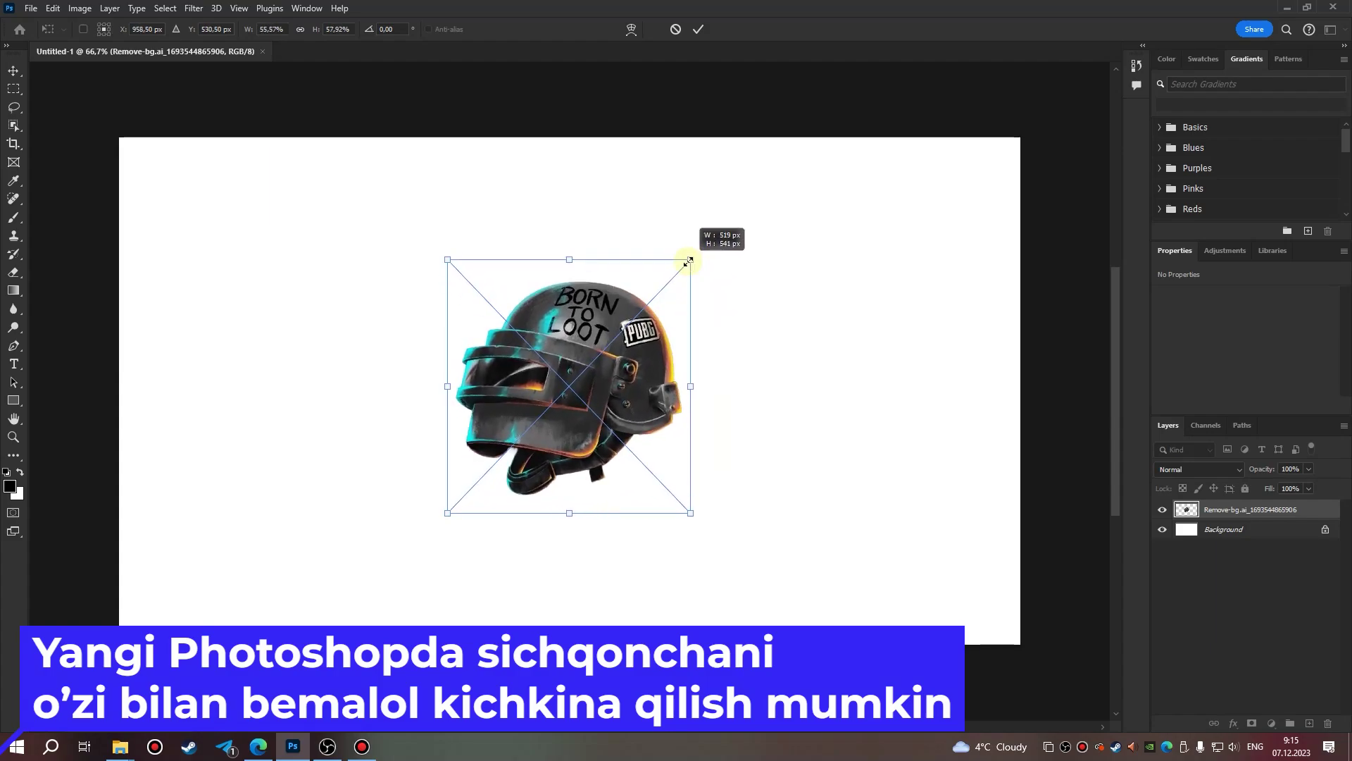
mouse_move(689, 261)
left_mouse_down()
mouse_move(815, 187)
mouse_move(843, 305)
mouse_move(818, 232)
mouse_move(825, 271)
mouse_move(826, 256)
mouse_move(701, 262)
mouse_move(664, 284)
left_mouse_up()
left_click_drag(577, 370, 562, 375)
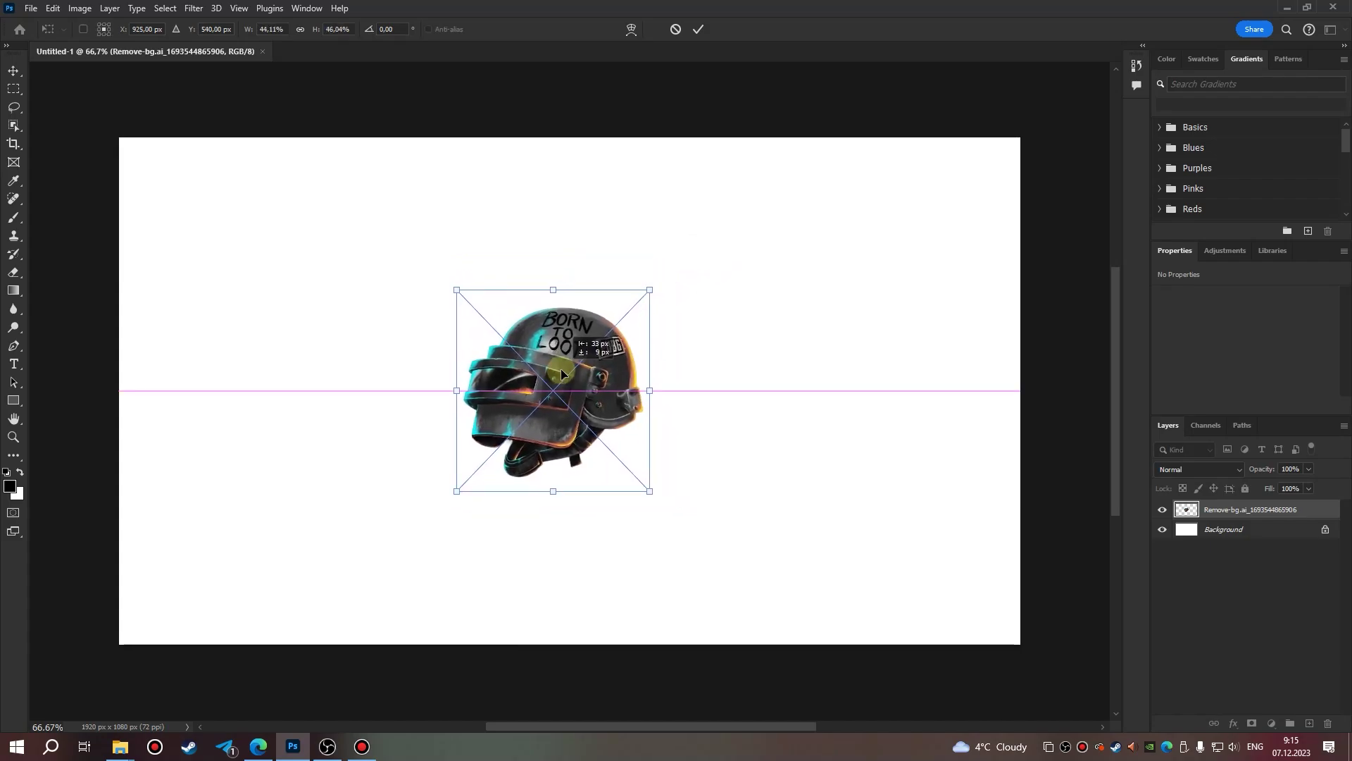
left_click(698, 29)
left_click(745, 291)
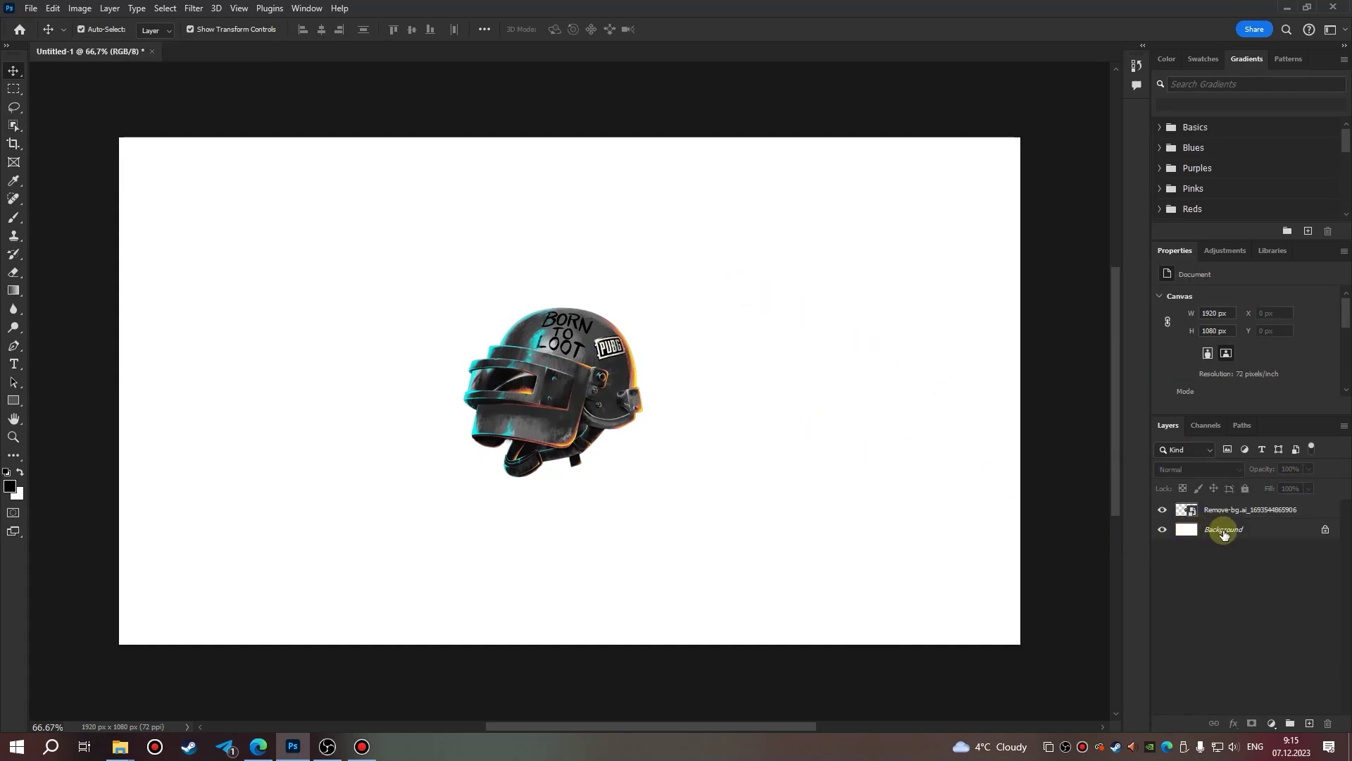
Hide the white Background layer.
left_click(1224, 533)
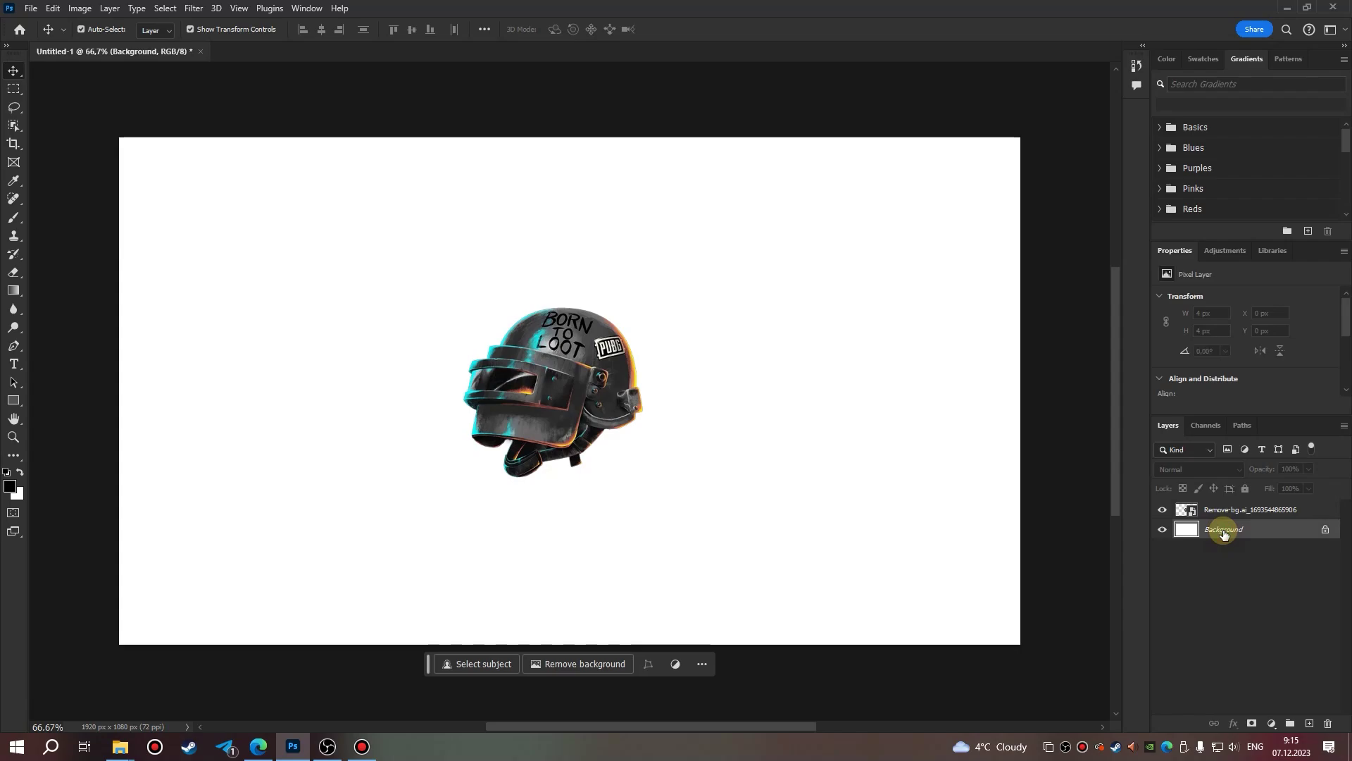
left_click(1162, 530)
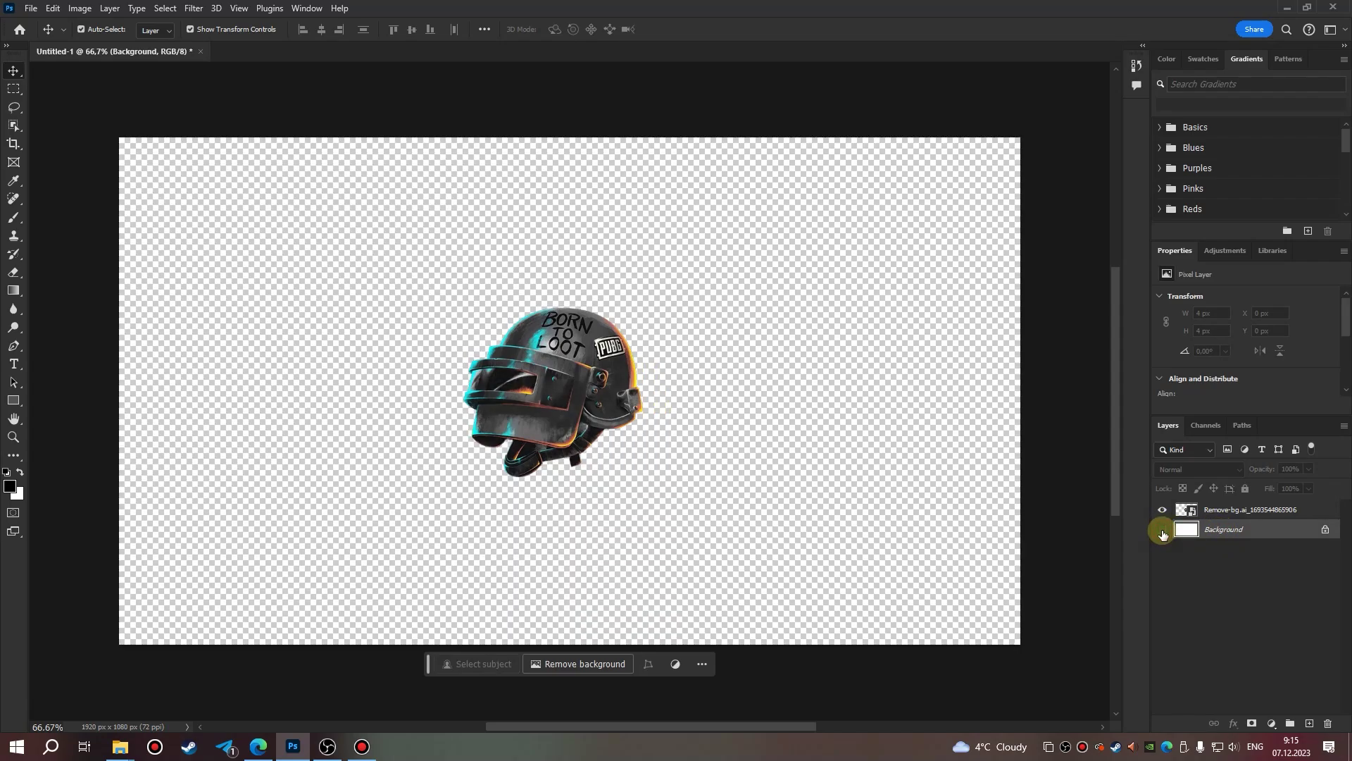
left_click(1192, 577)
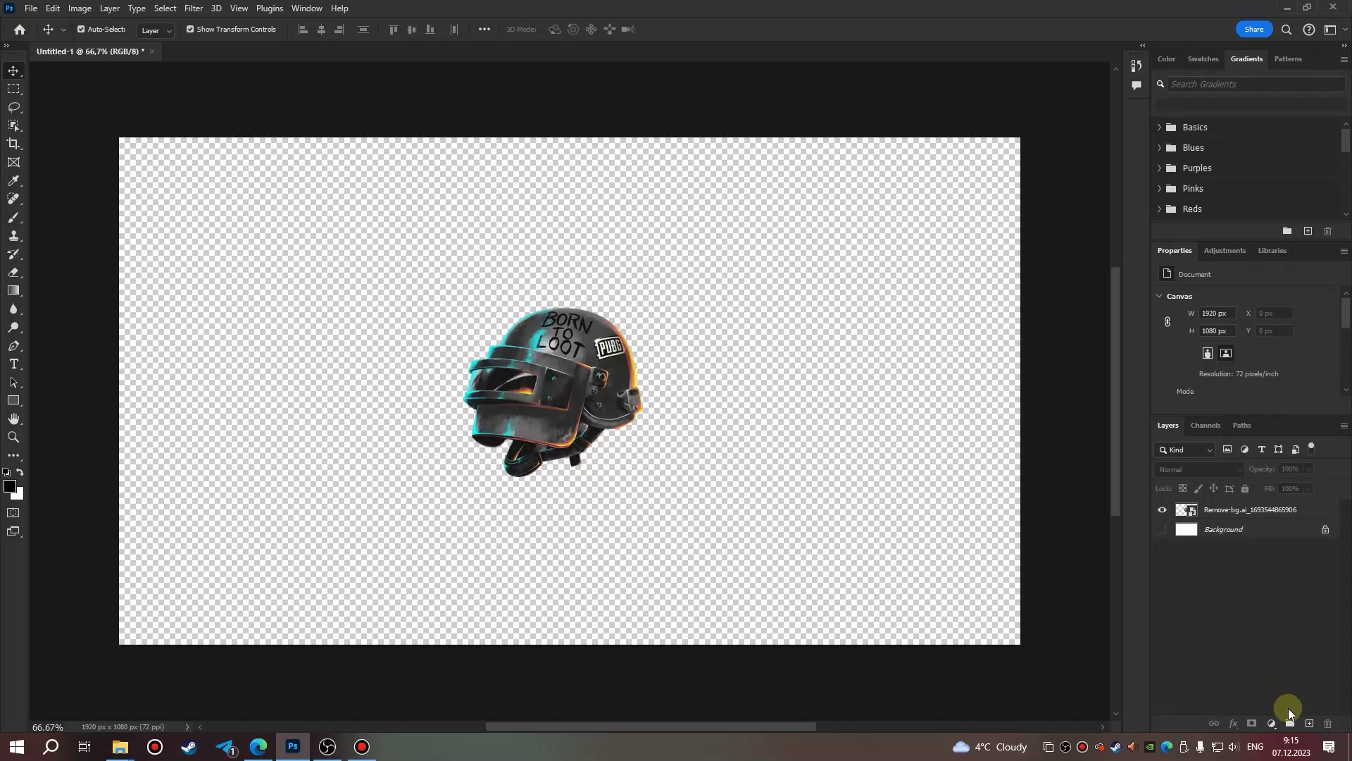
mouse_move(1271, 723)
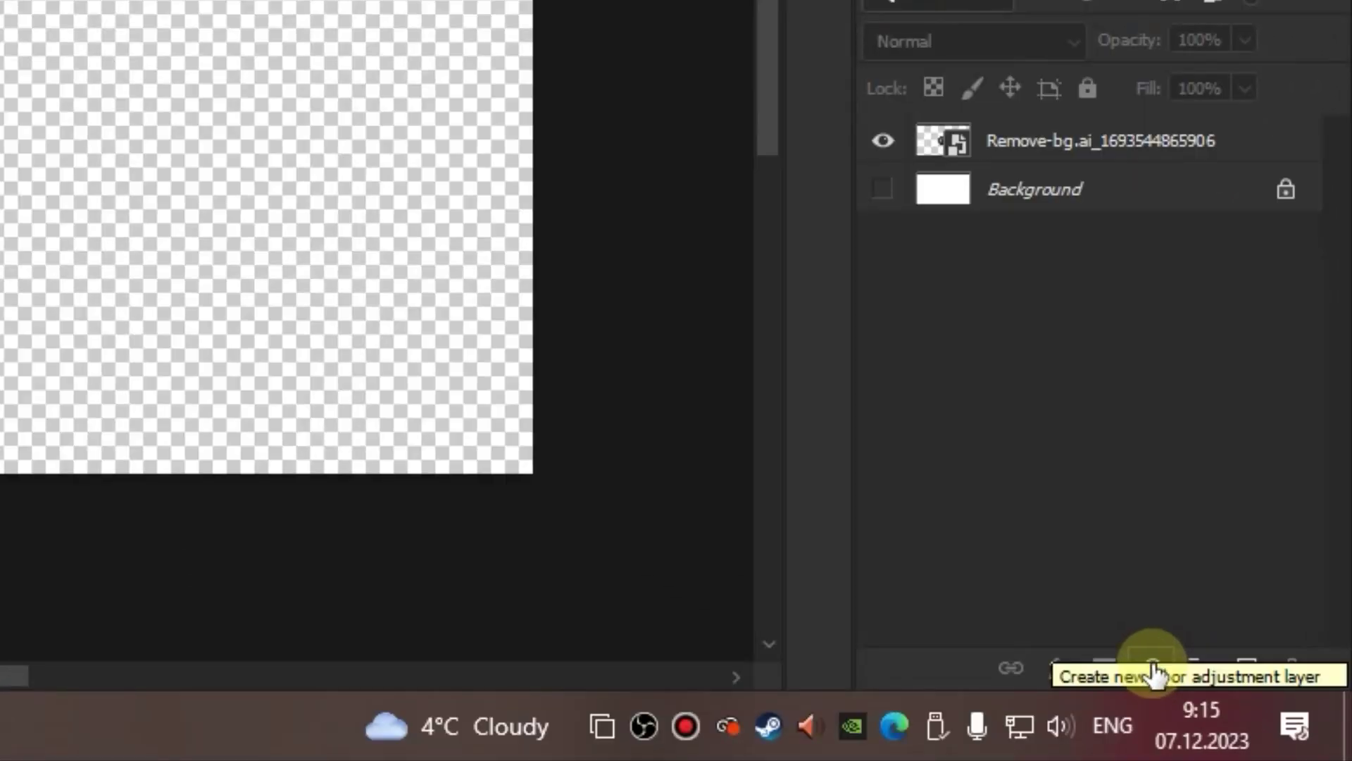
Add a black #000000 Solid Color fill layer beneath the helmet layer.
left_click(1153, 669)
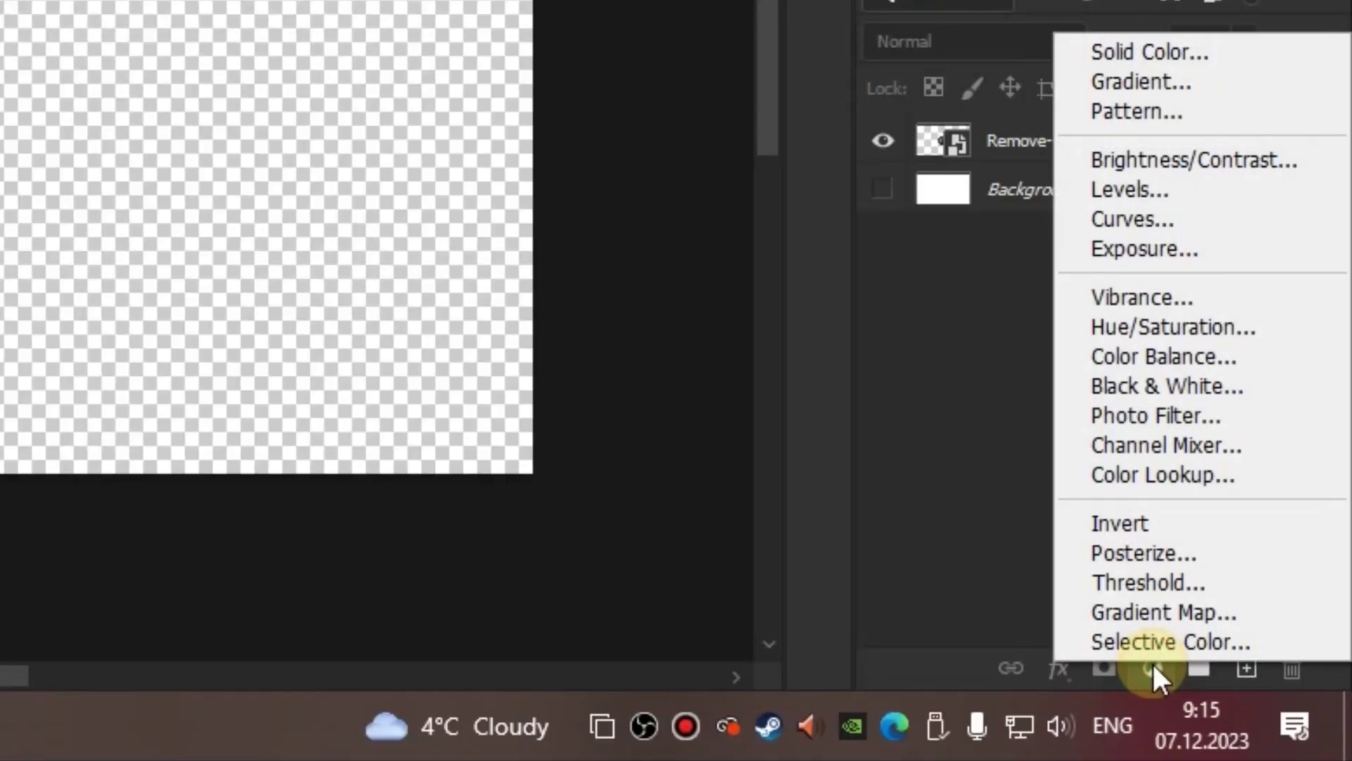
left_click(1129, 49)
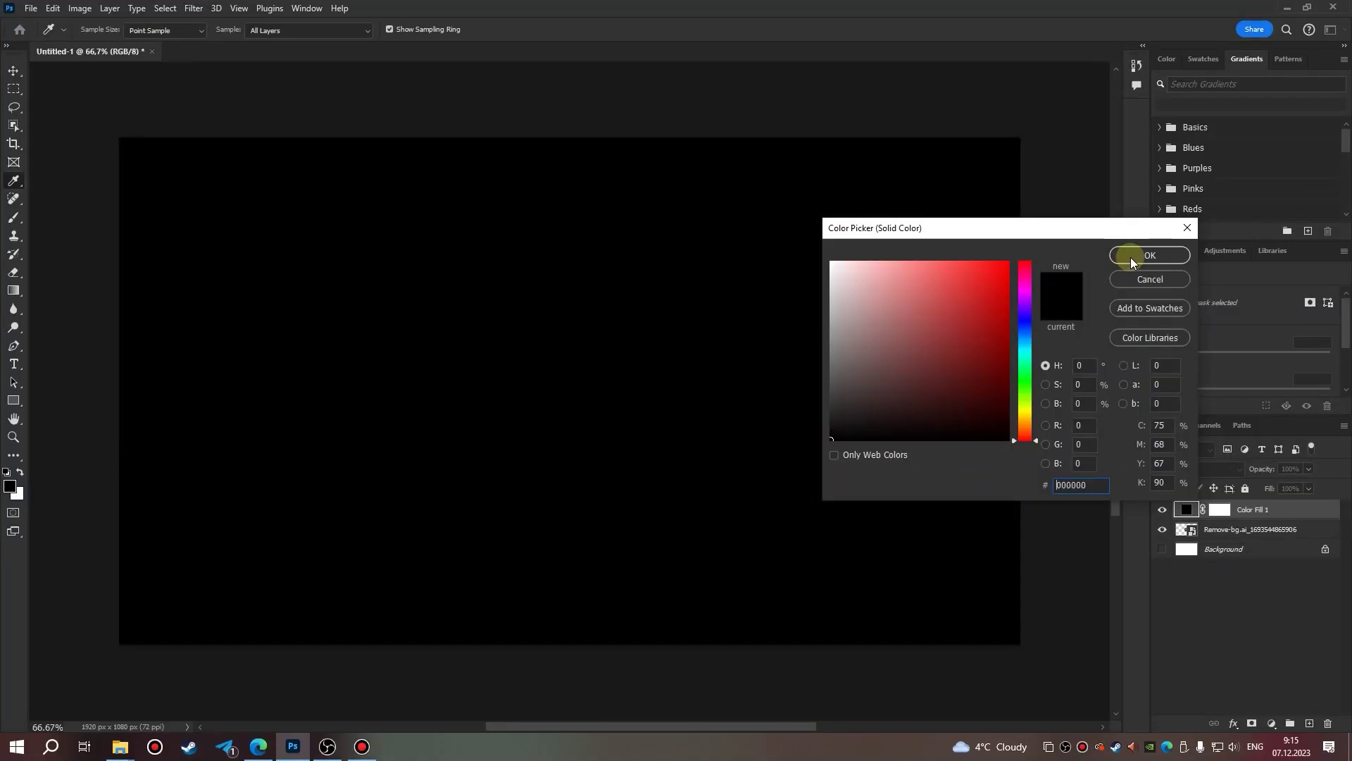
left_click(1137, 255)
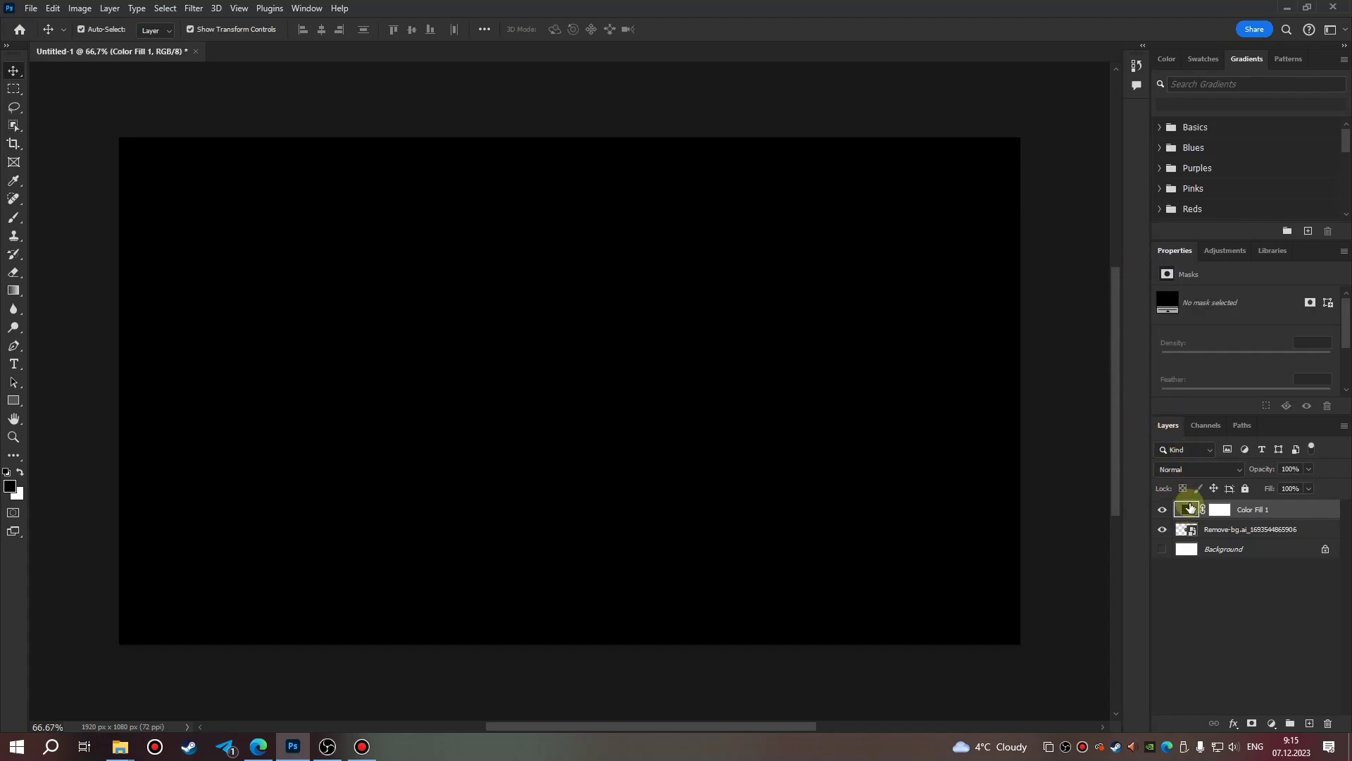
left_click_drag(1189, 514, 1195, 543)
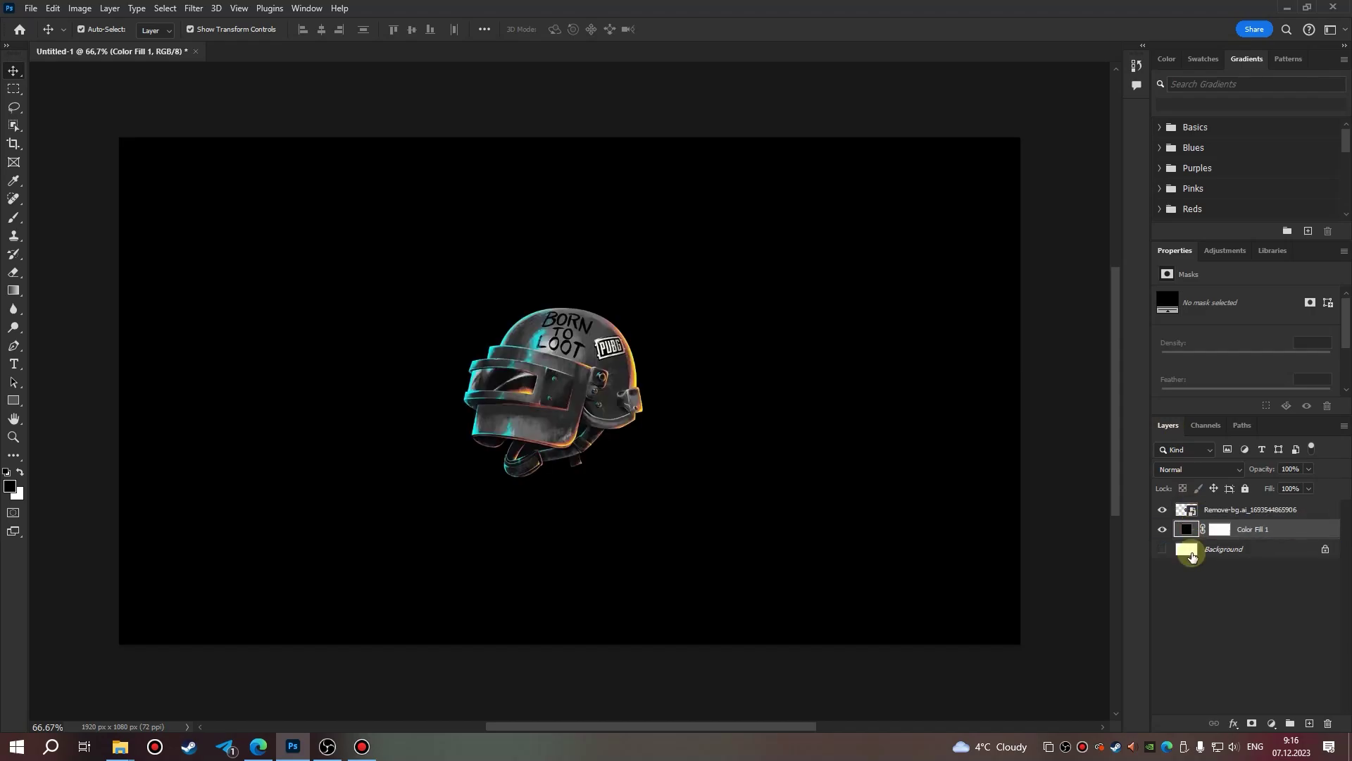
left_click(1189, 586)
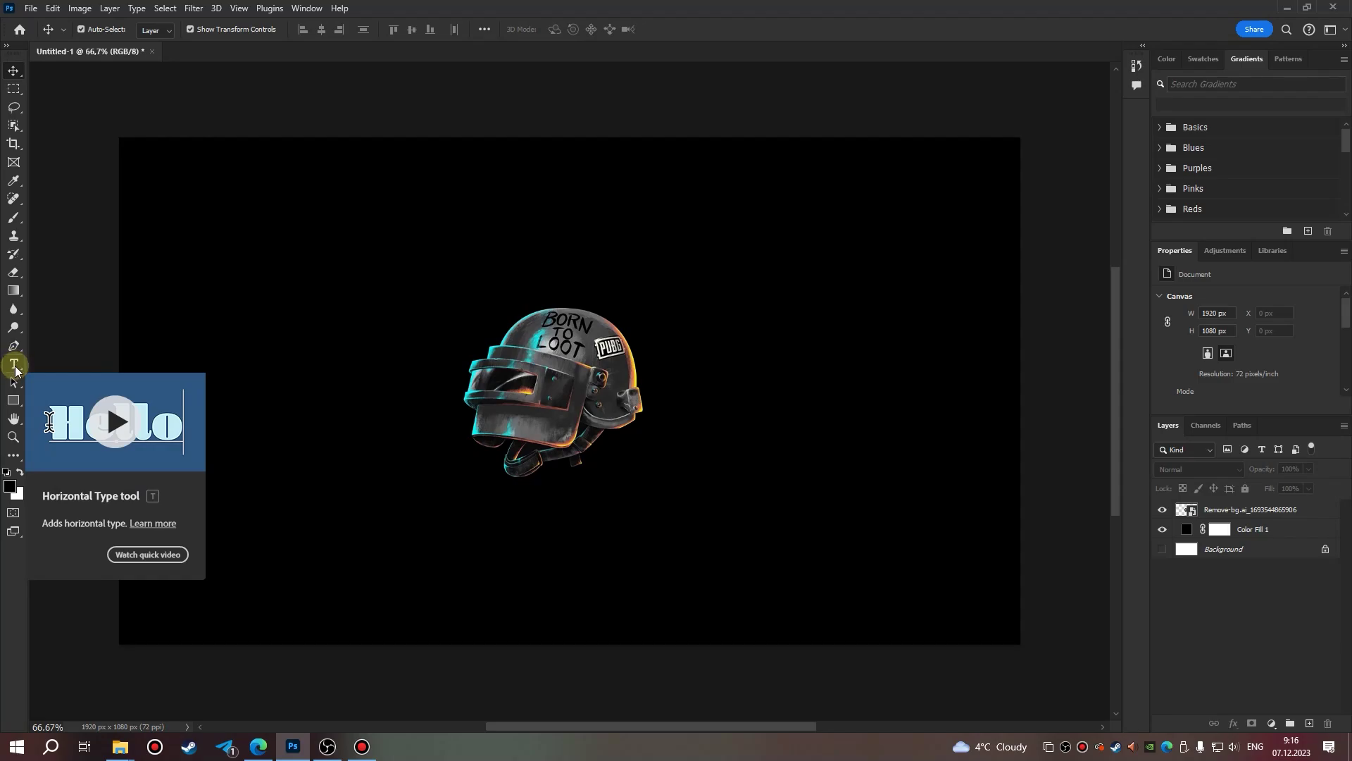
Type OFFLINE as a new text layer left of the helmet, replacing the placeholder.
left_click(14, 365)
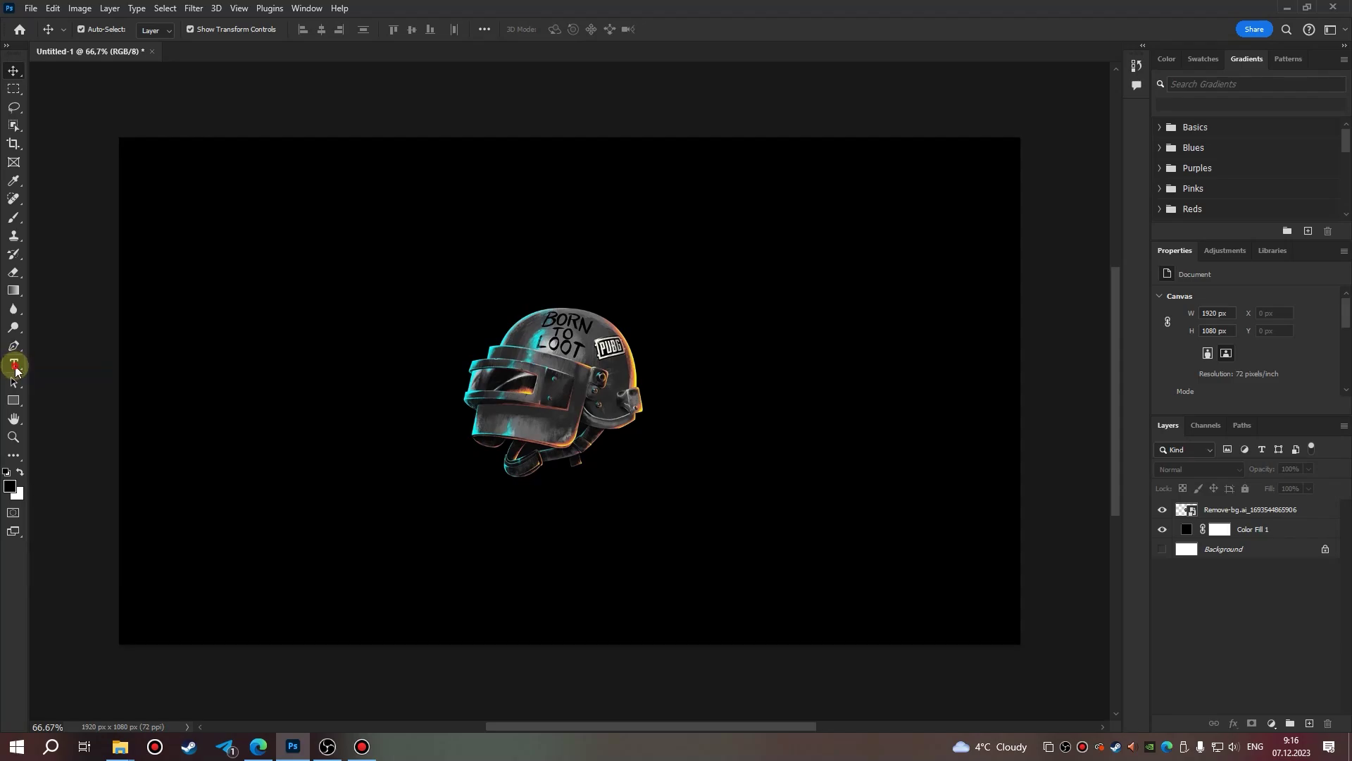
left_click(336, 387)
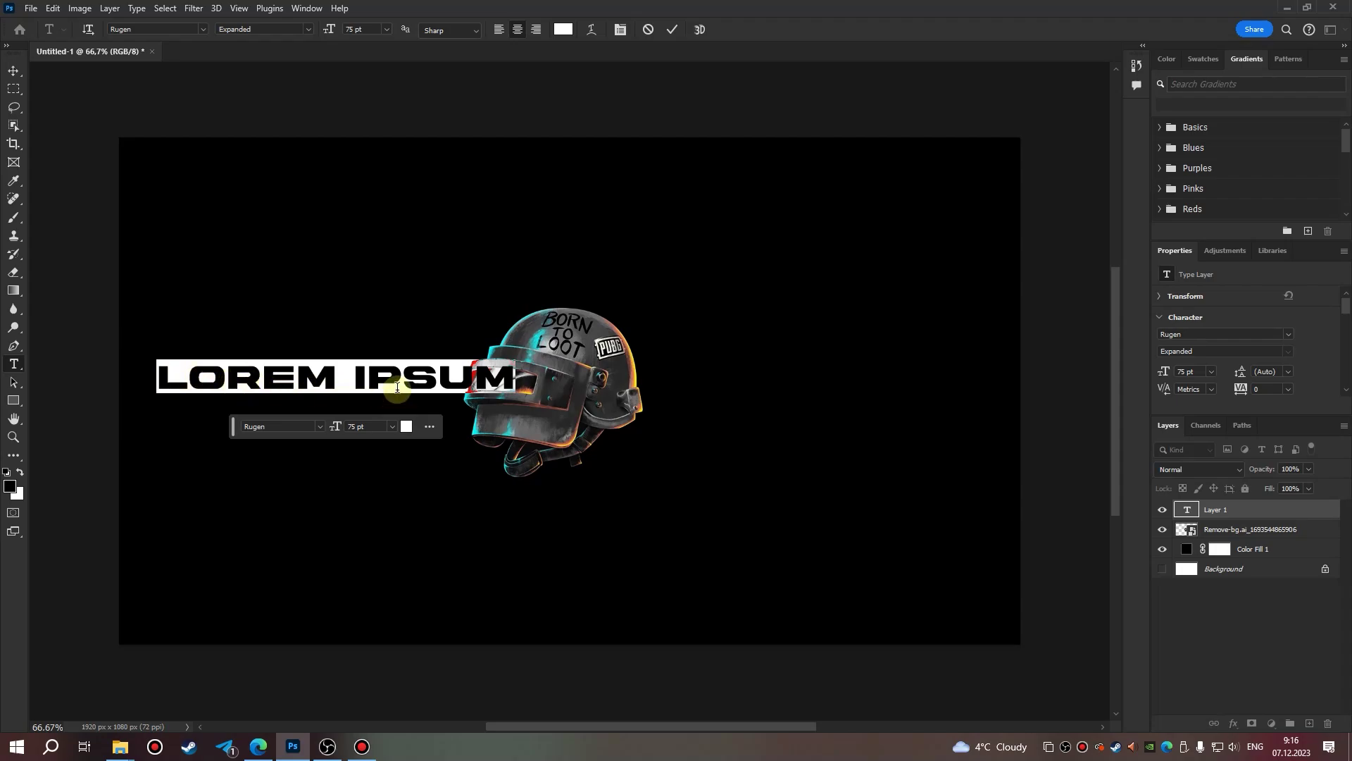
key("BackSpace")
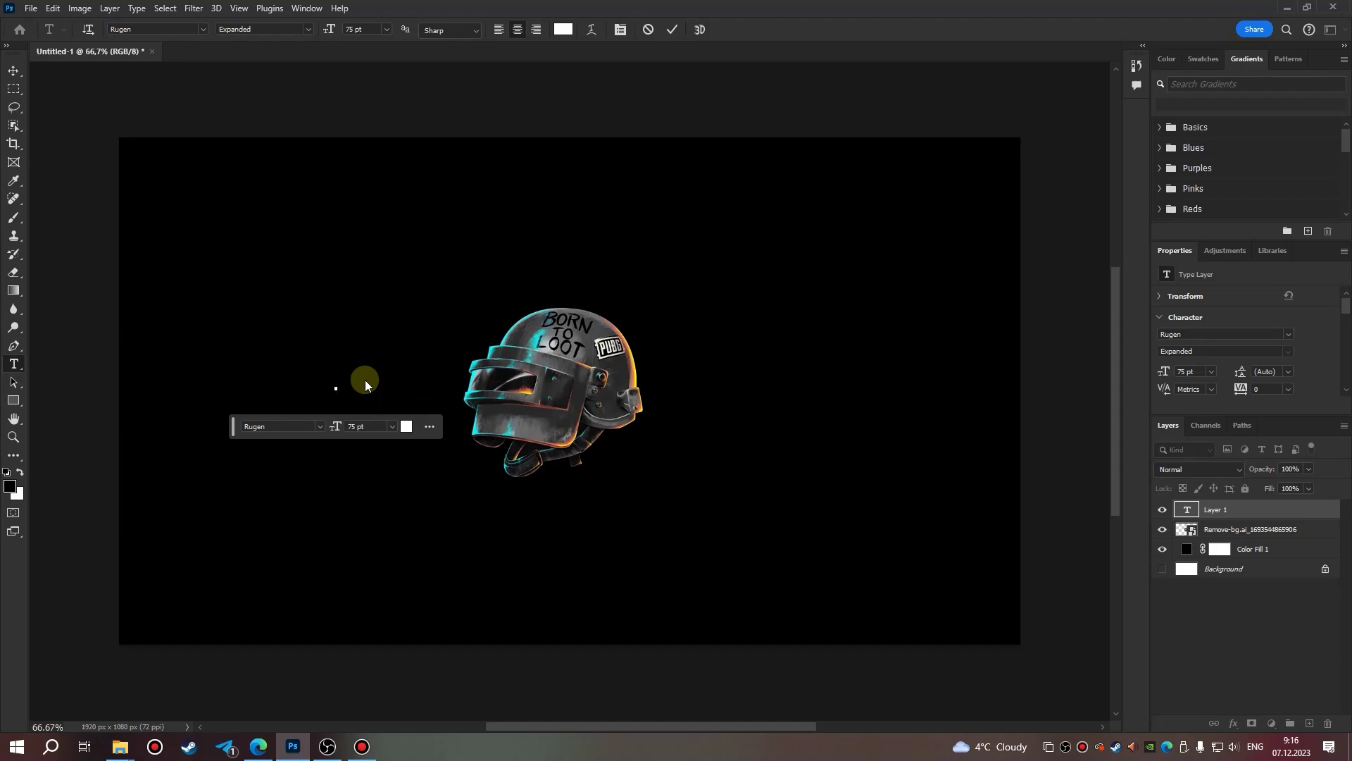
type("OFF")
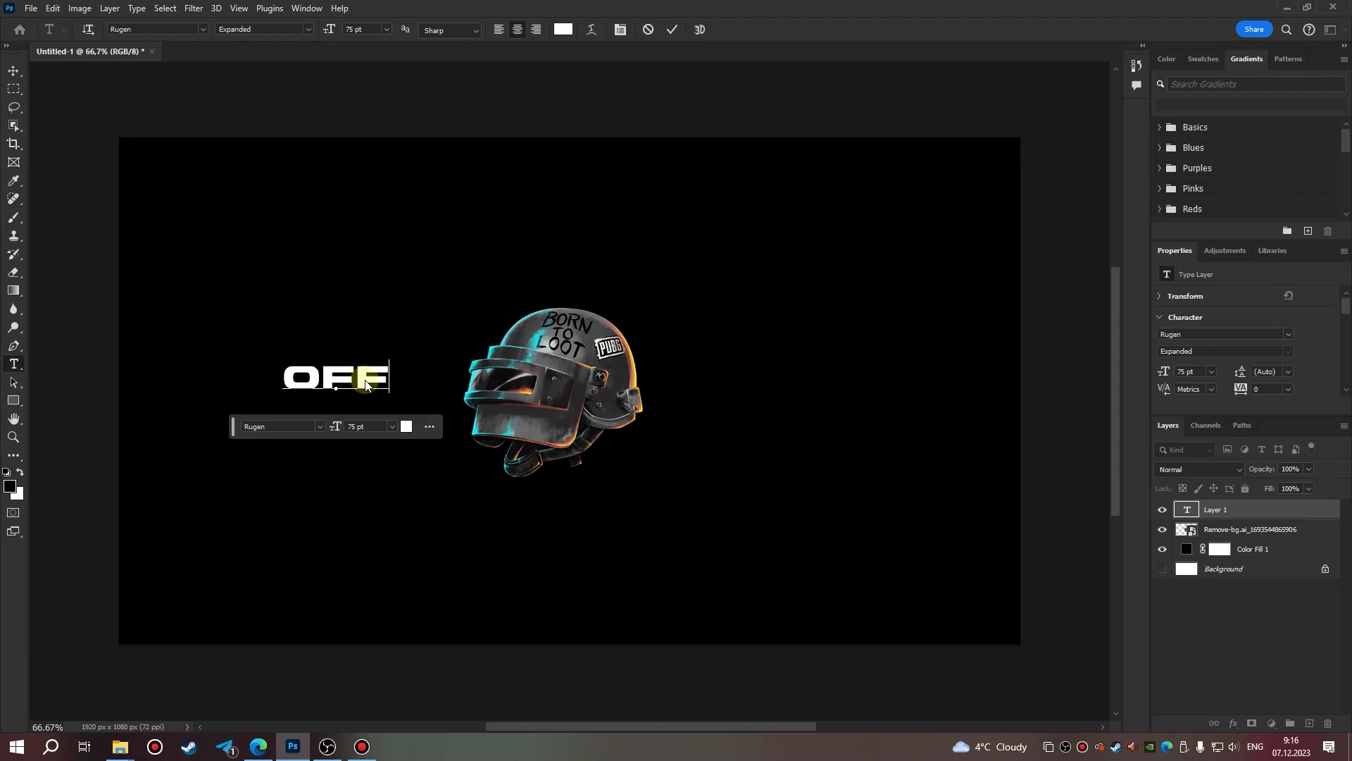
type("LINE")
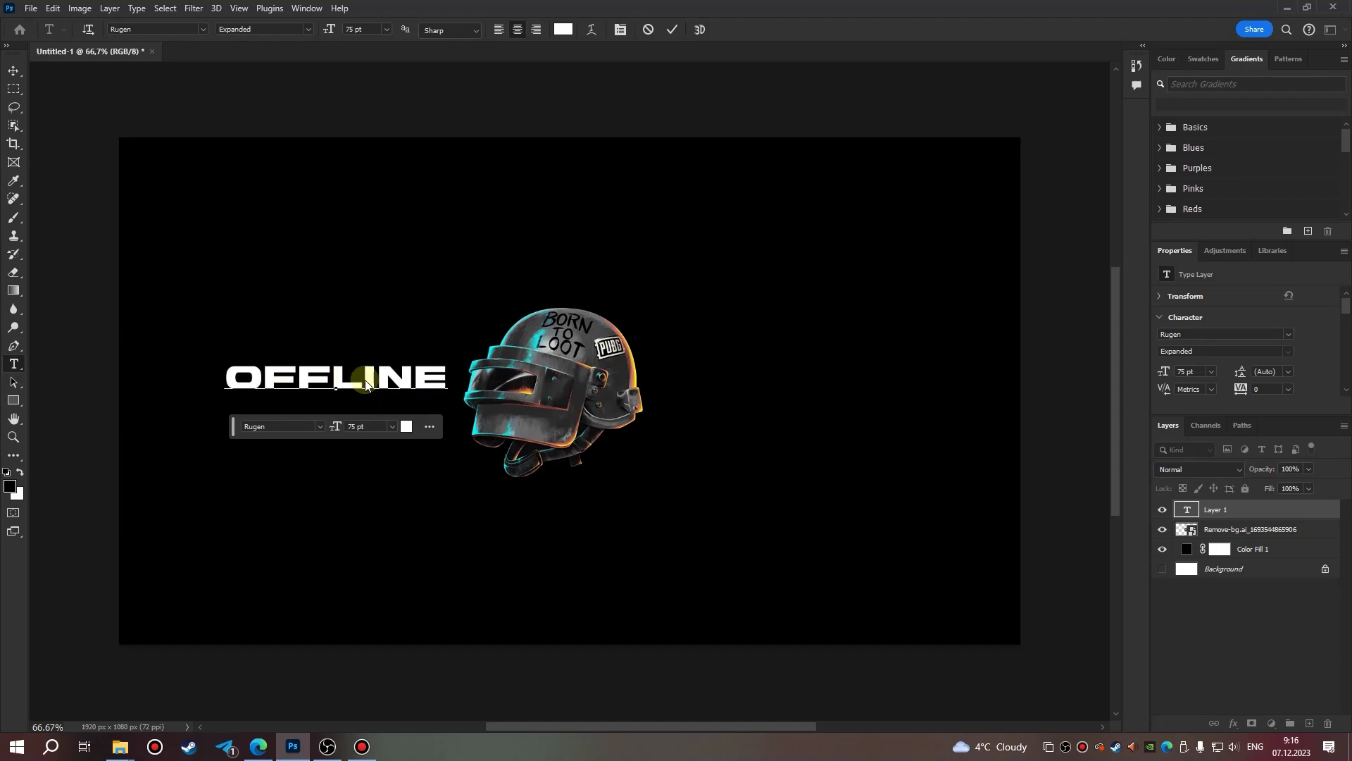
key("ctrl+Return")
key("v")
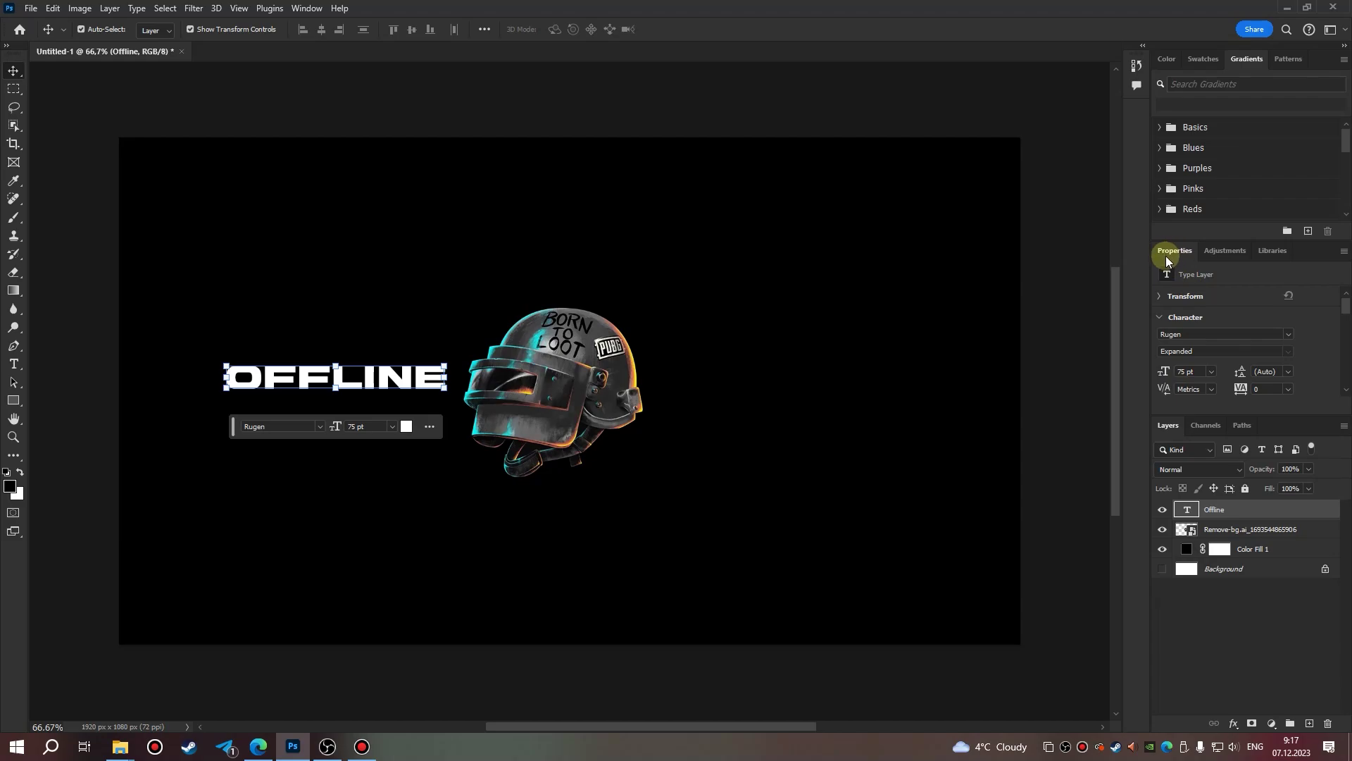
Set the OFFLINE text to 300 pt and slide it onto the canvas.
left_click(305, 10)
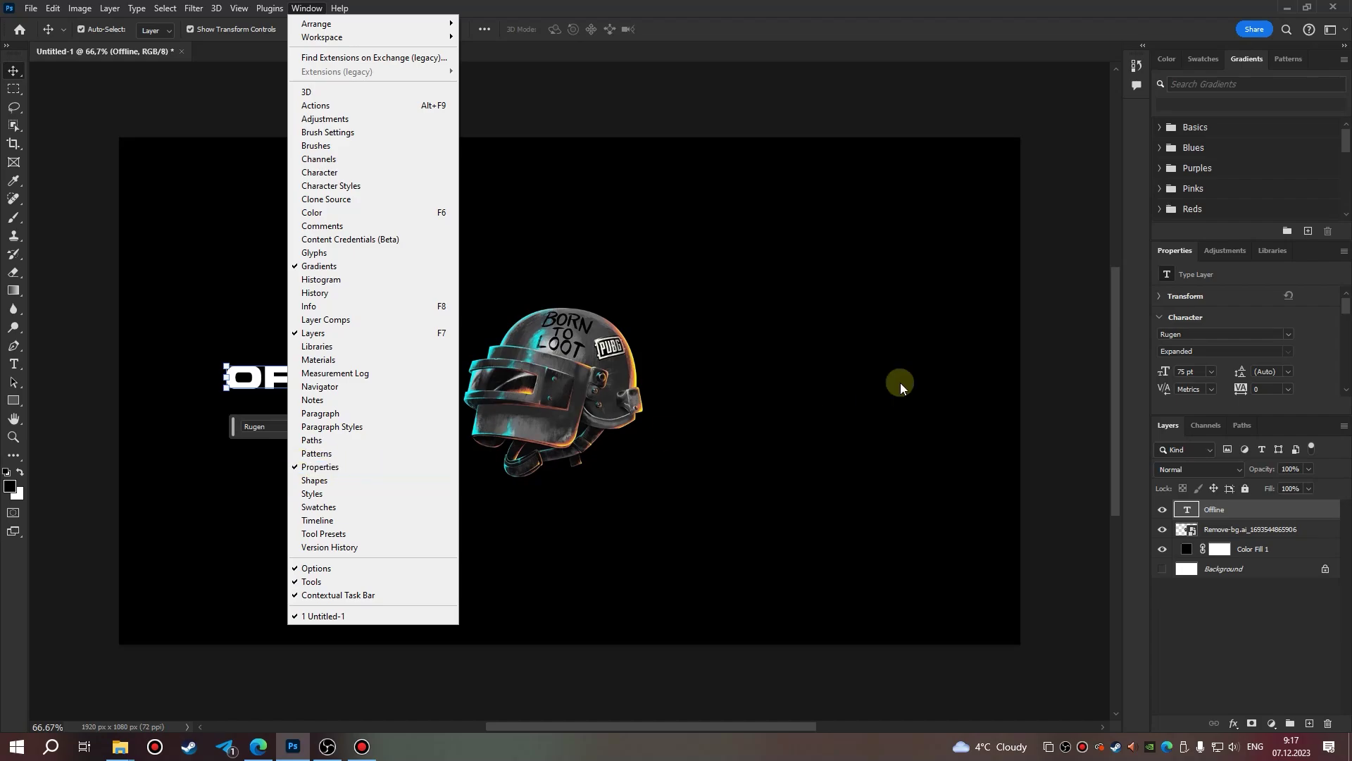
left_click(1176, 254)
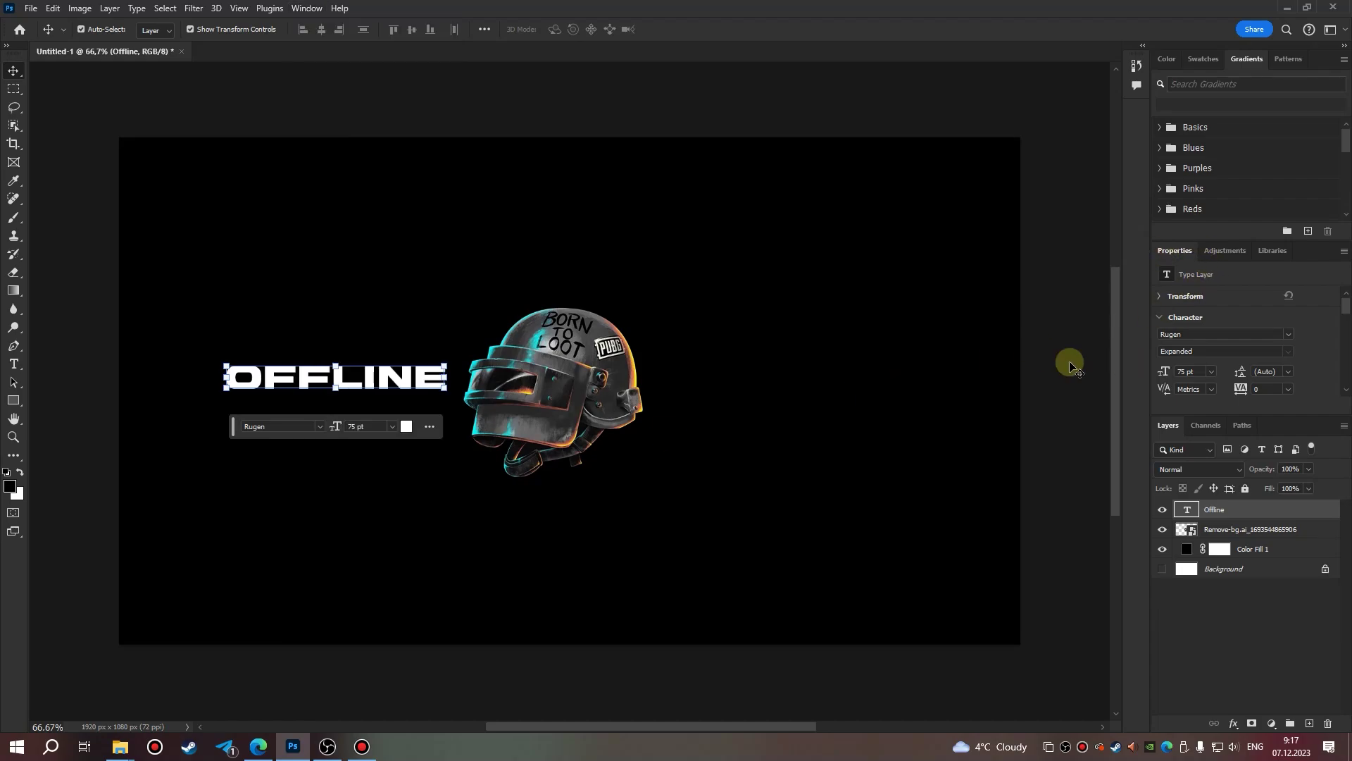
left_click(1210, 372)
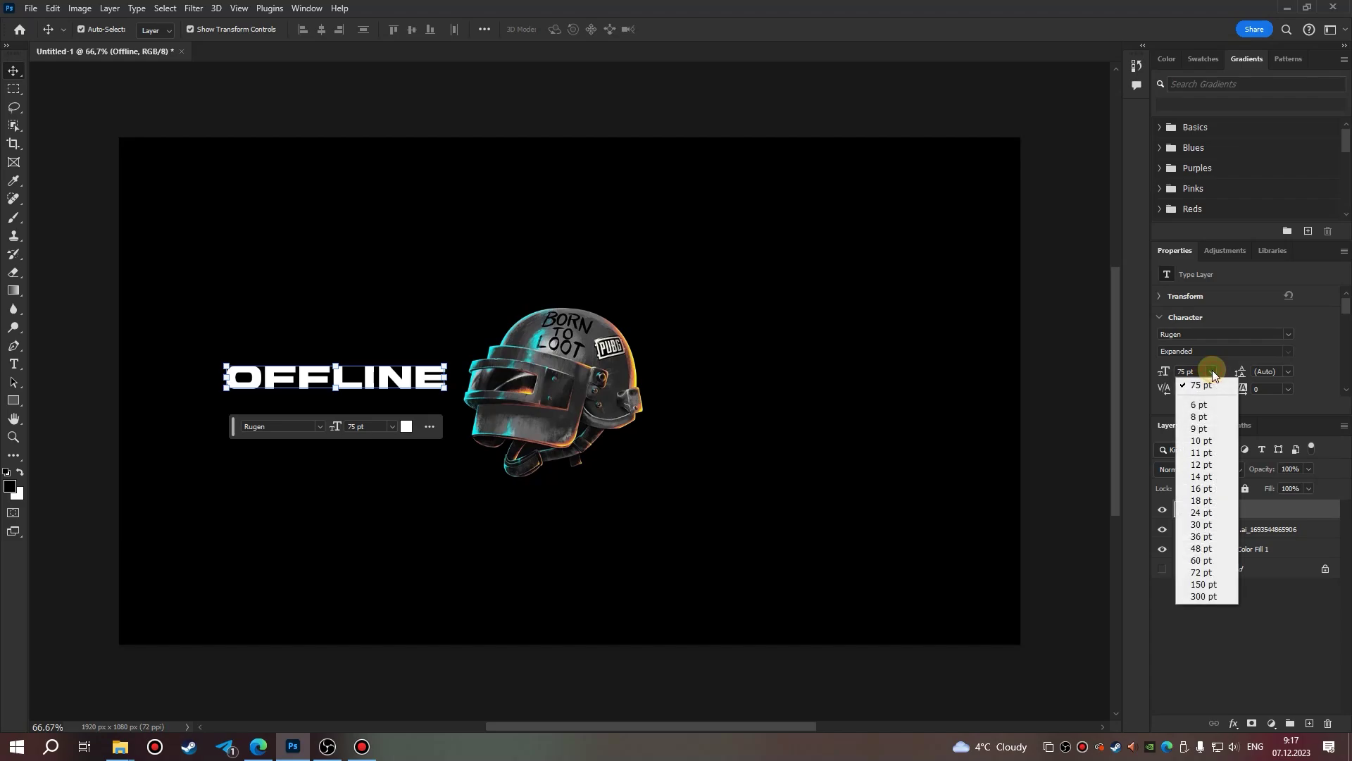
left_click(1199, 597)
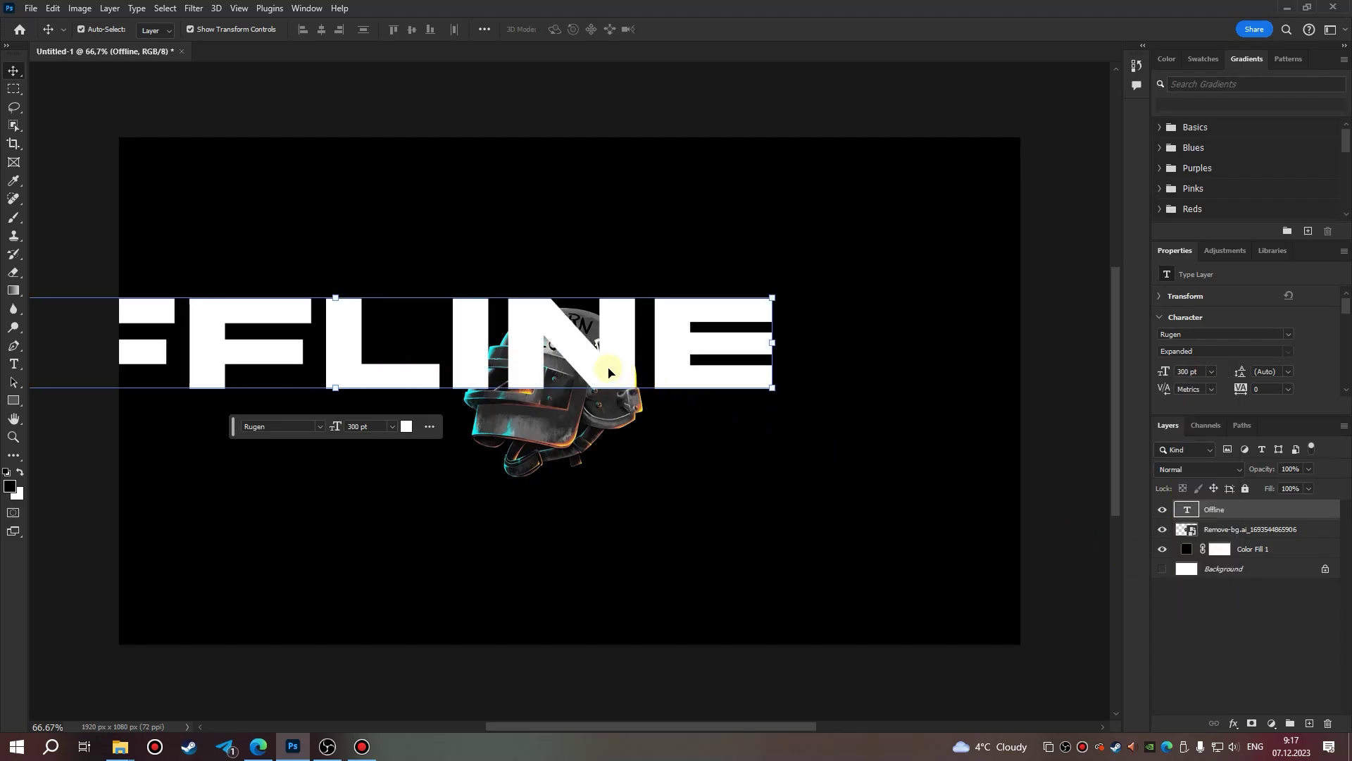
left_click_drag(600, 364, 836, 403)
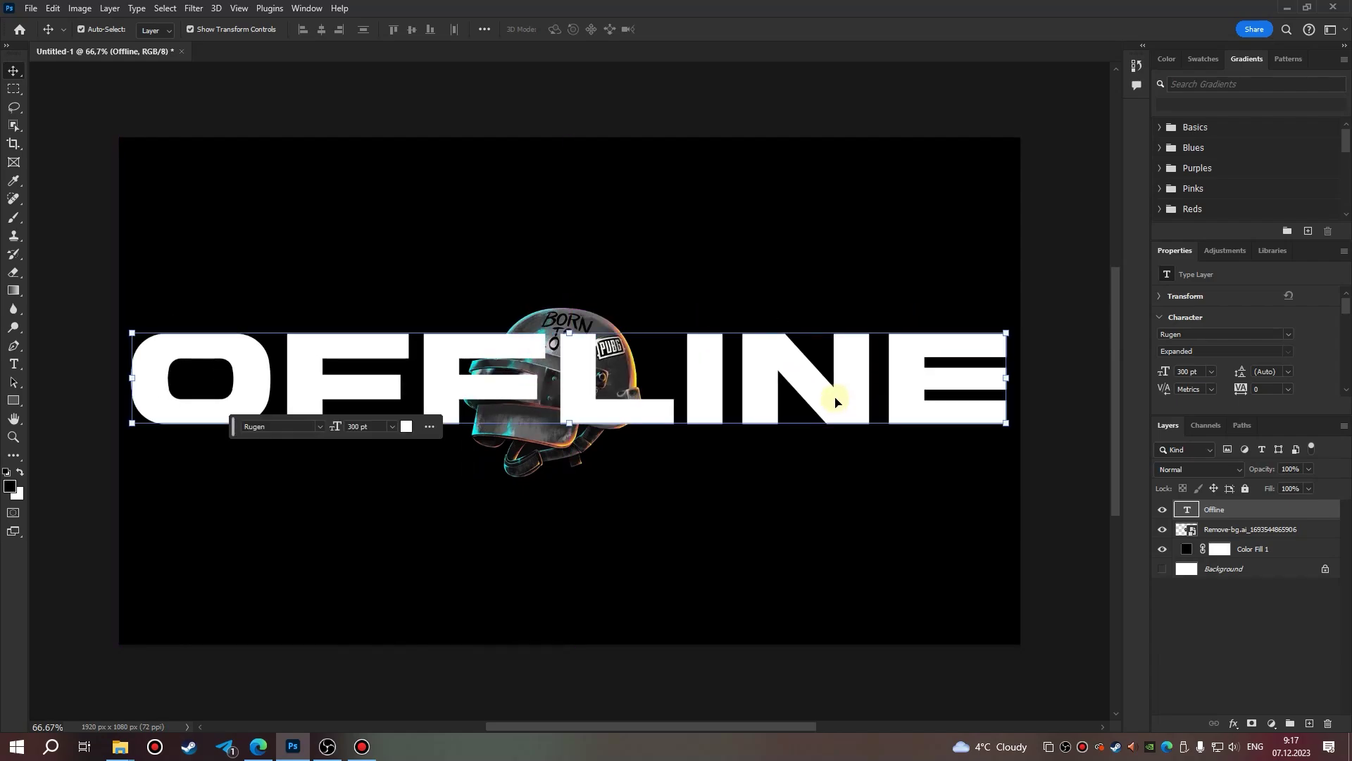
key("ctrl")
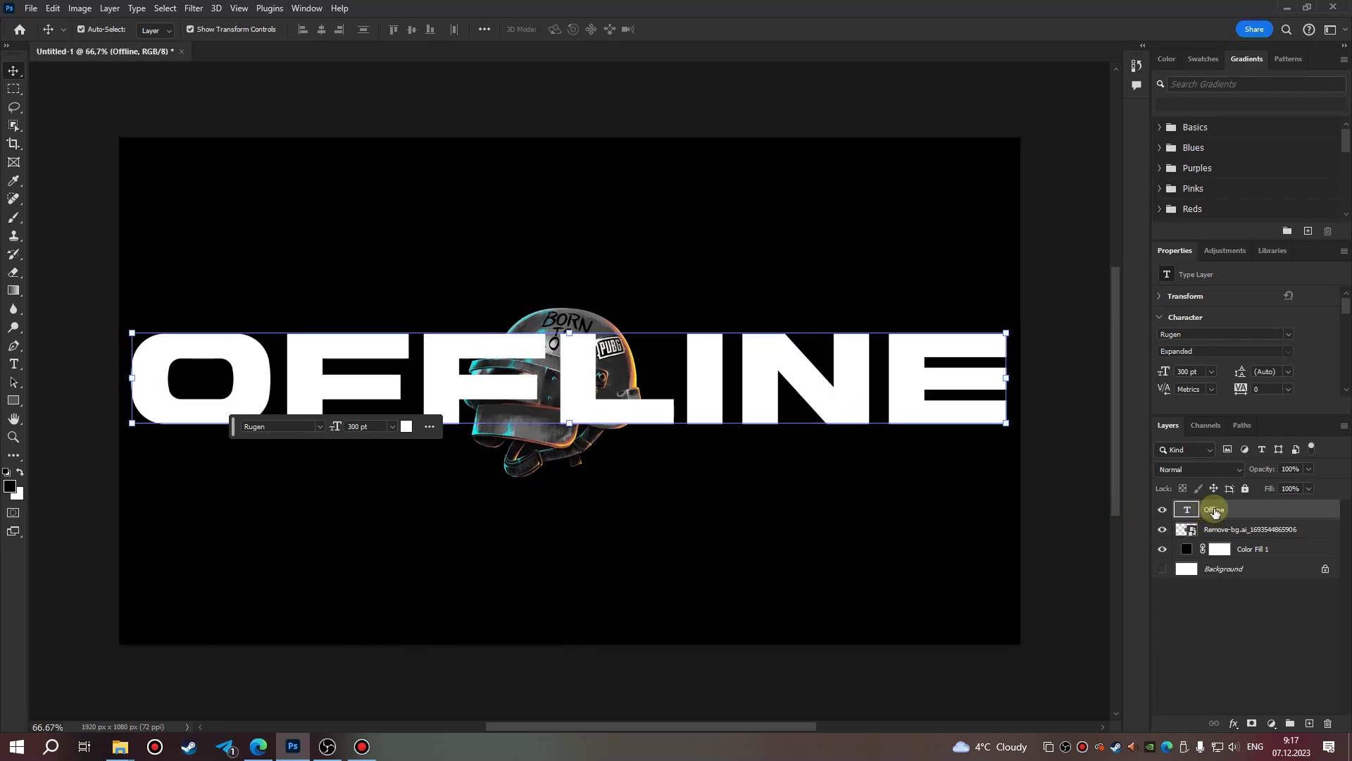
left_click(814, 392)
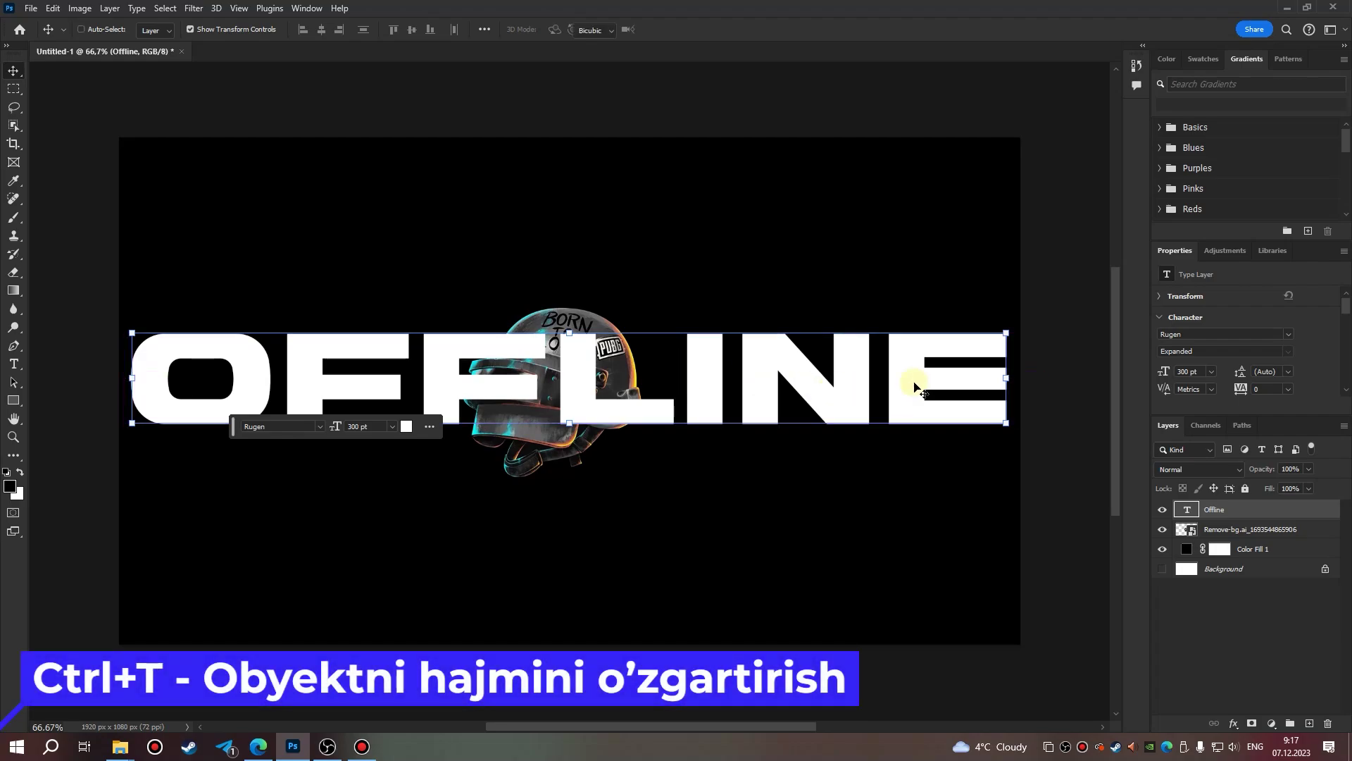
Scale the OFFLINE text down to about 248 pt and move its layer below the helmet.
key("ctrl+t")
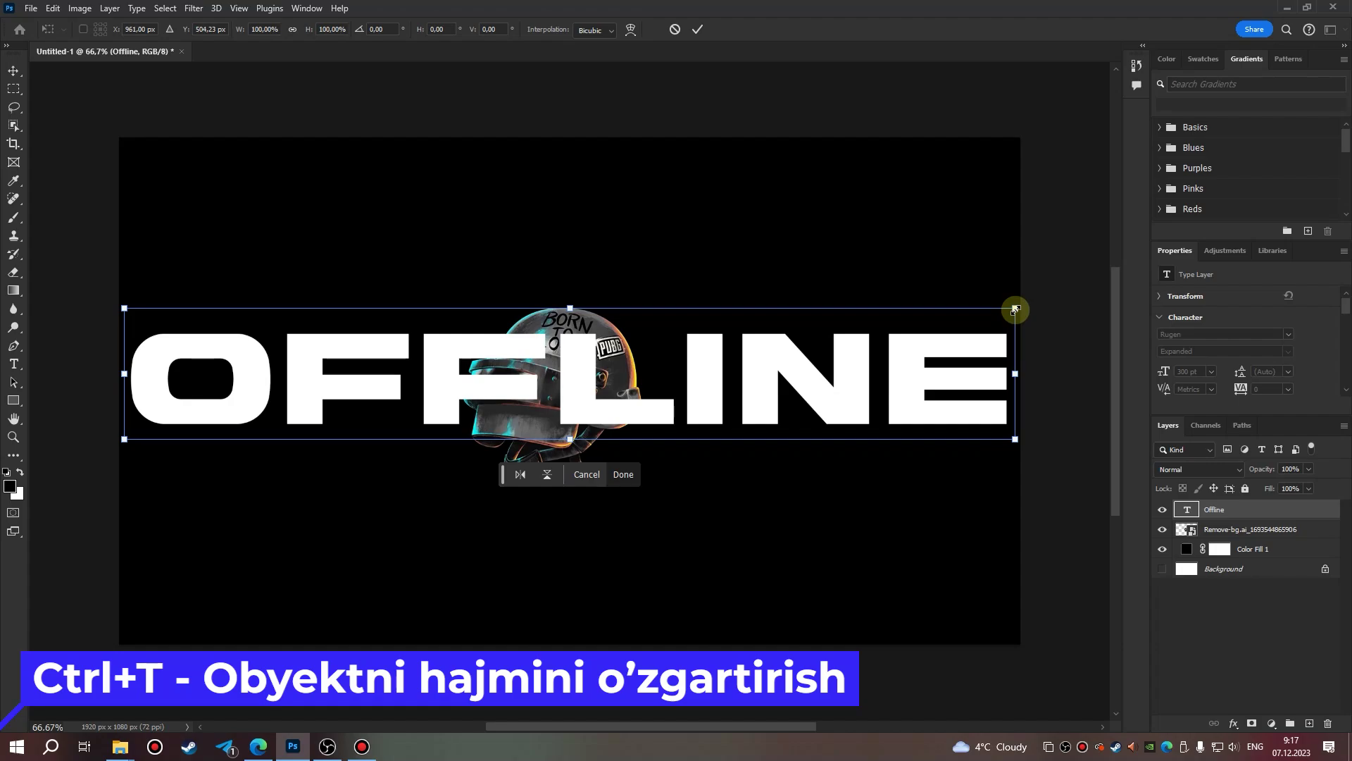
mouse_move(1015, 309)
left_mouse_down()
mouse_move(902, 320)
mouse_move(939, 325)
left_mouse_up()
left_click_drag(712, 369, 703, 387)
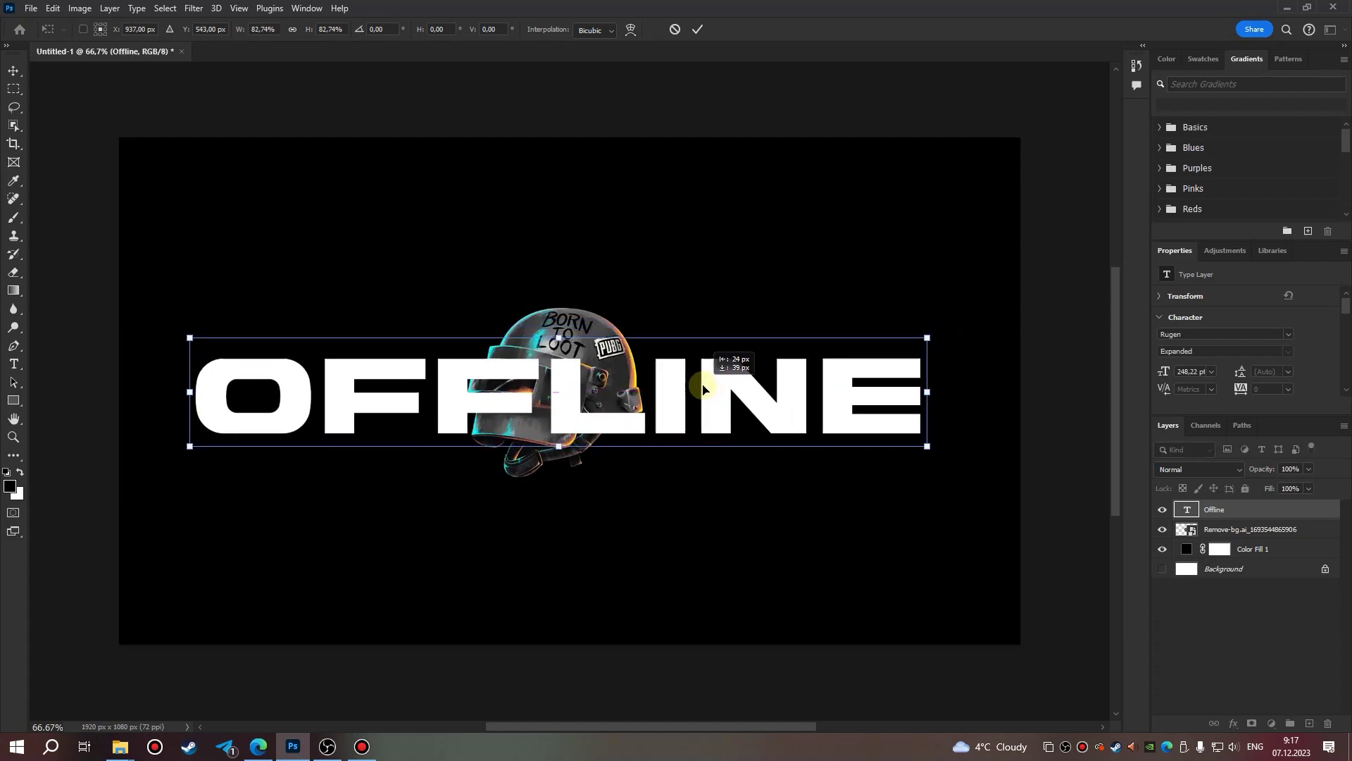
left_click(698, 29)
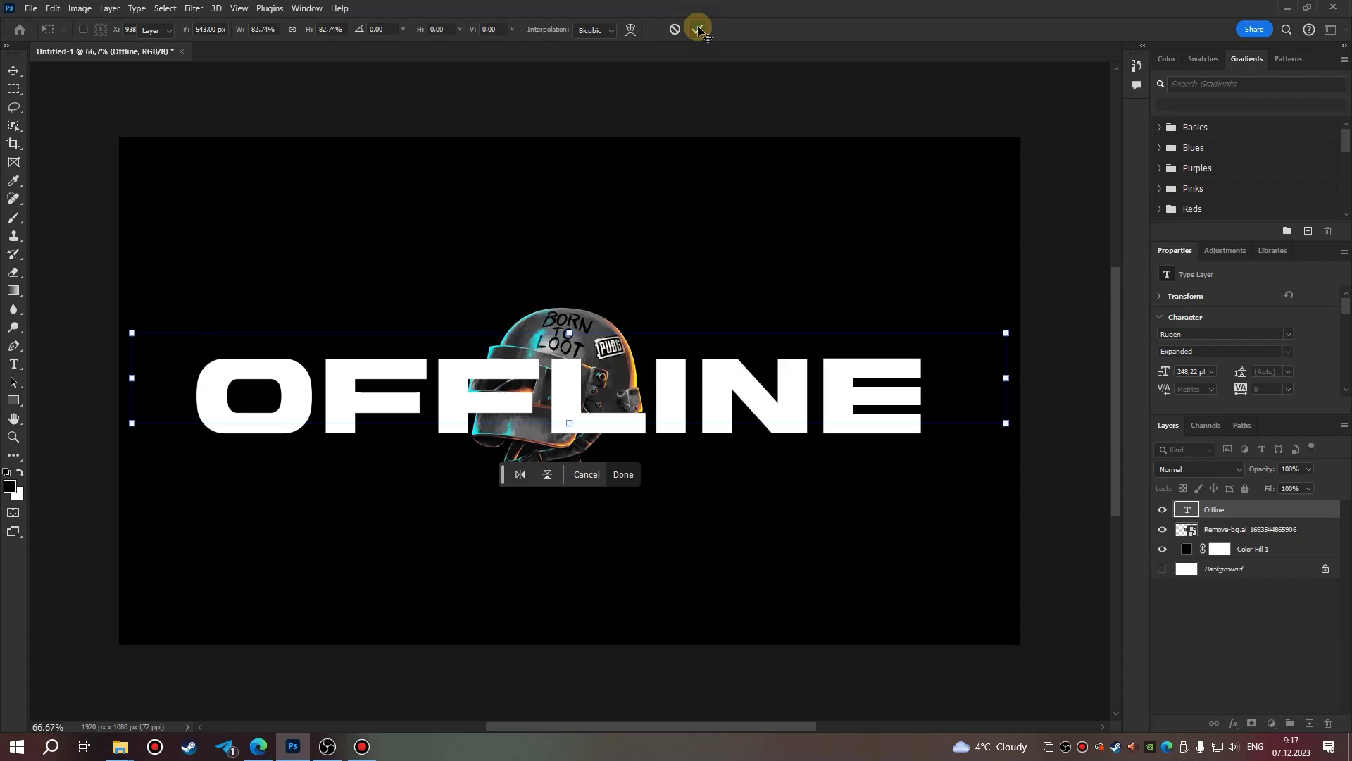
left_click(1216, 512)
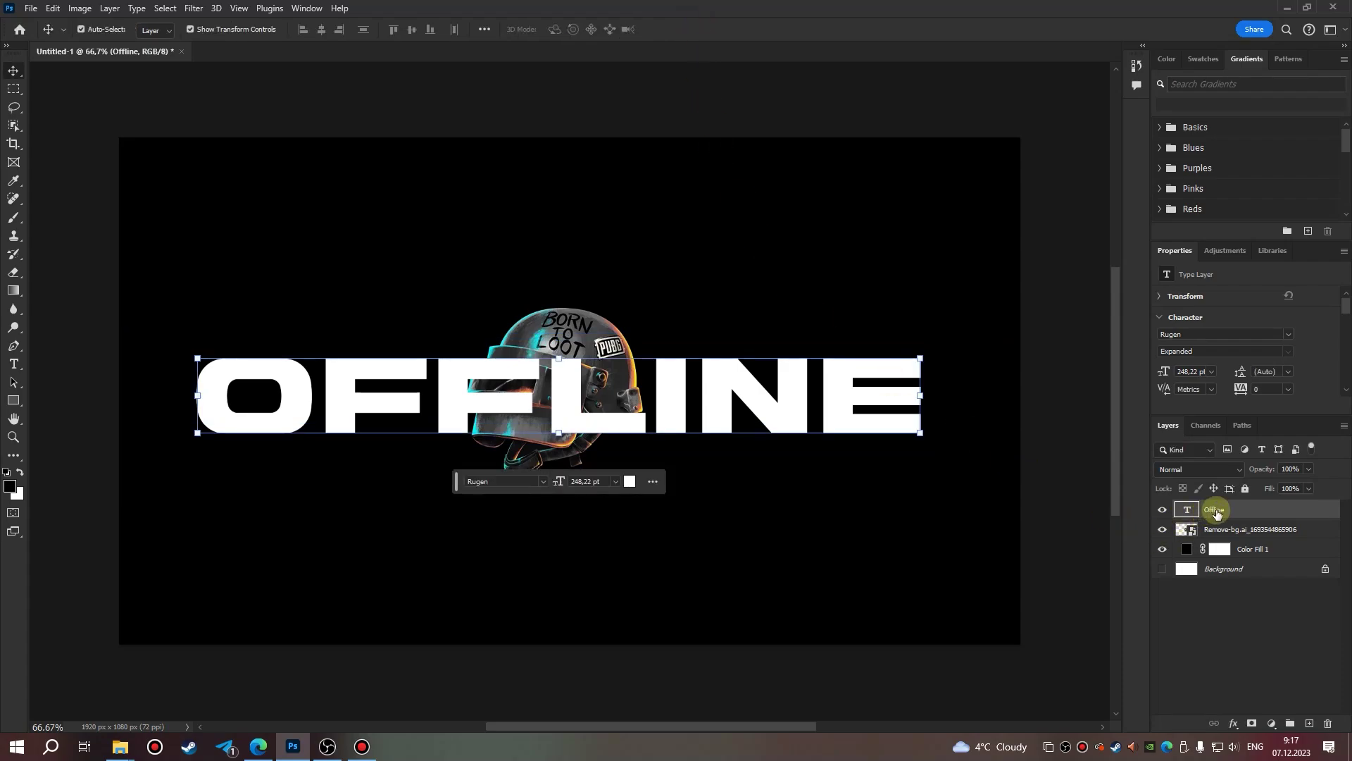
left_click_drag(1216, 512, 1211, 543)
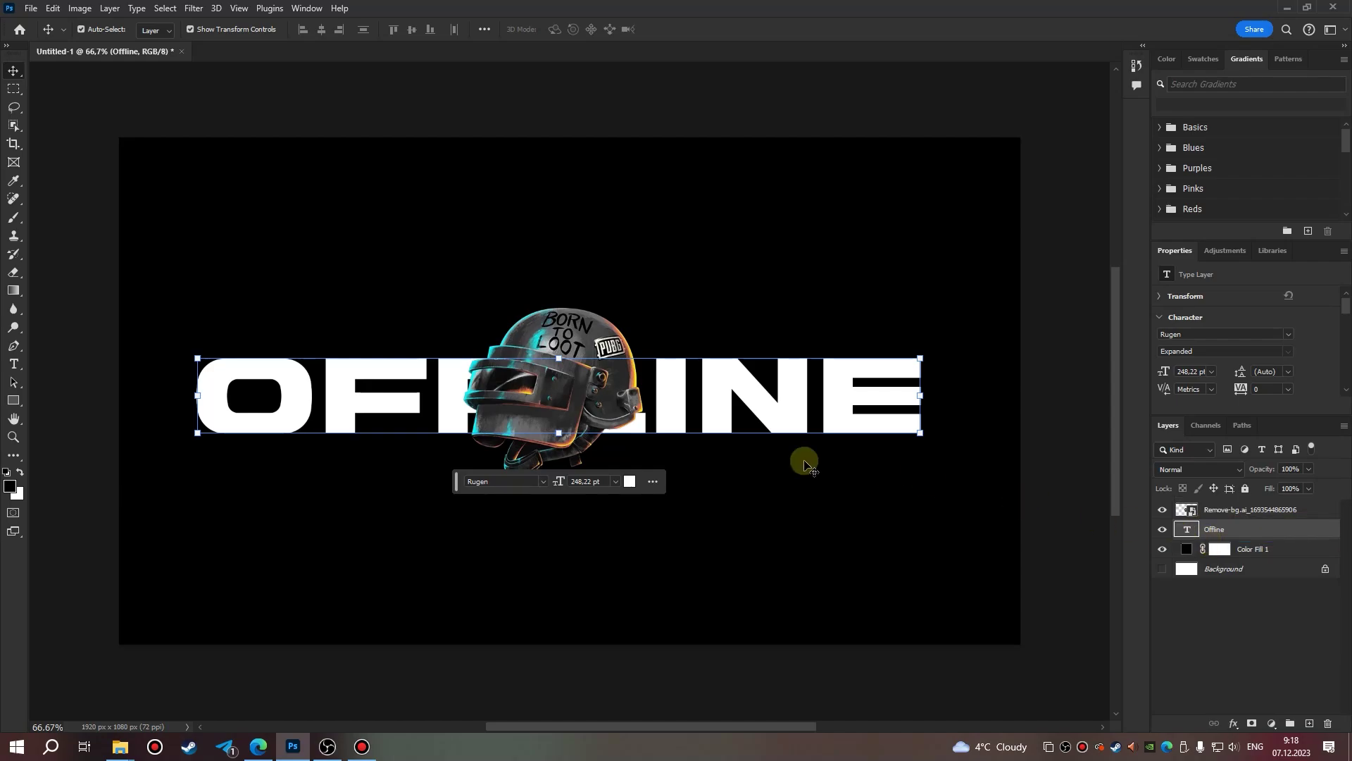
Reselect the Offline layer, keep Rugen after previewing fonts, and start a free transform.
left_click(1245, 649)
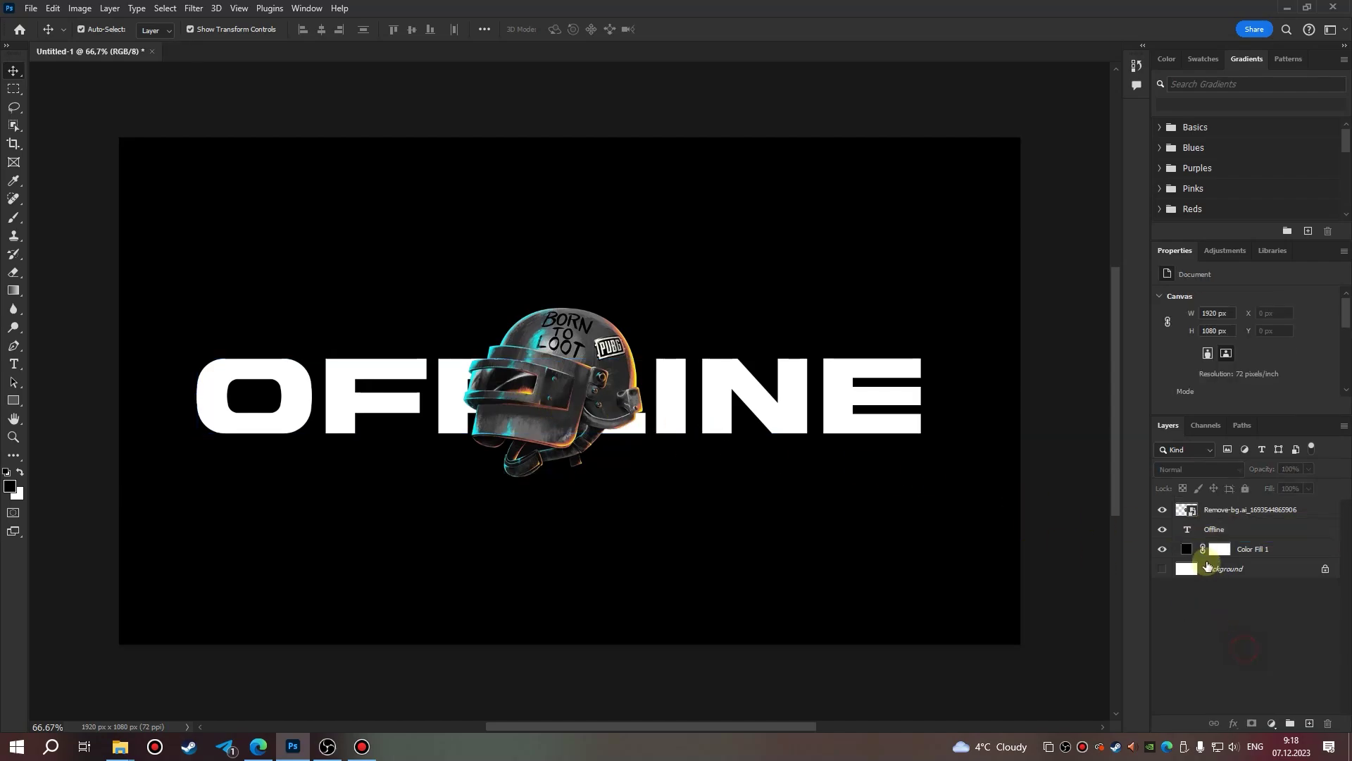
left_click(1225, 537)
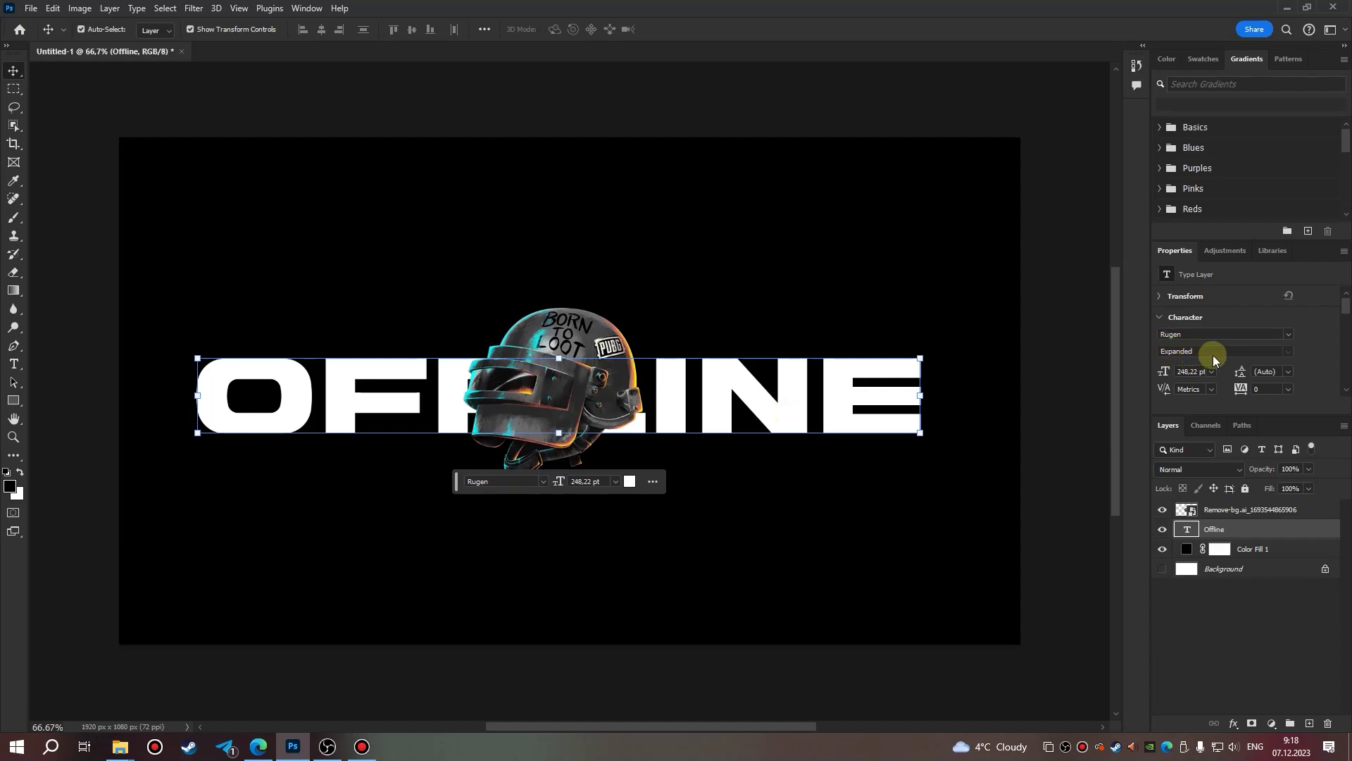
left_click(1288, 334)
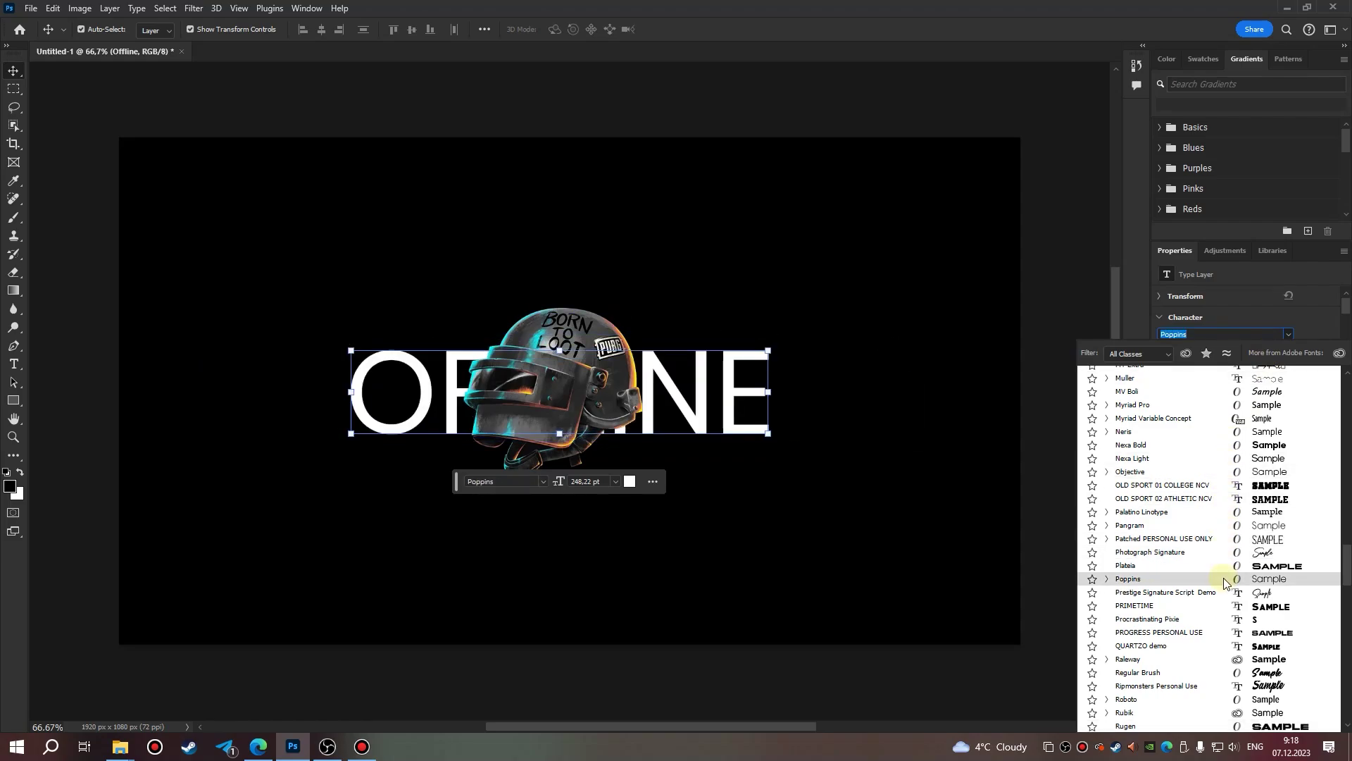
left_click(1311, 320)
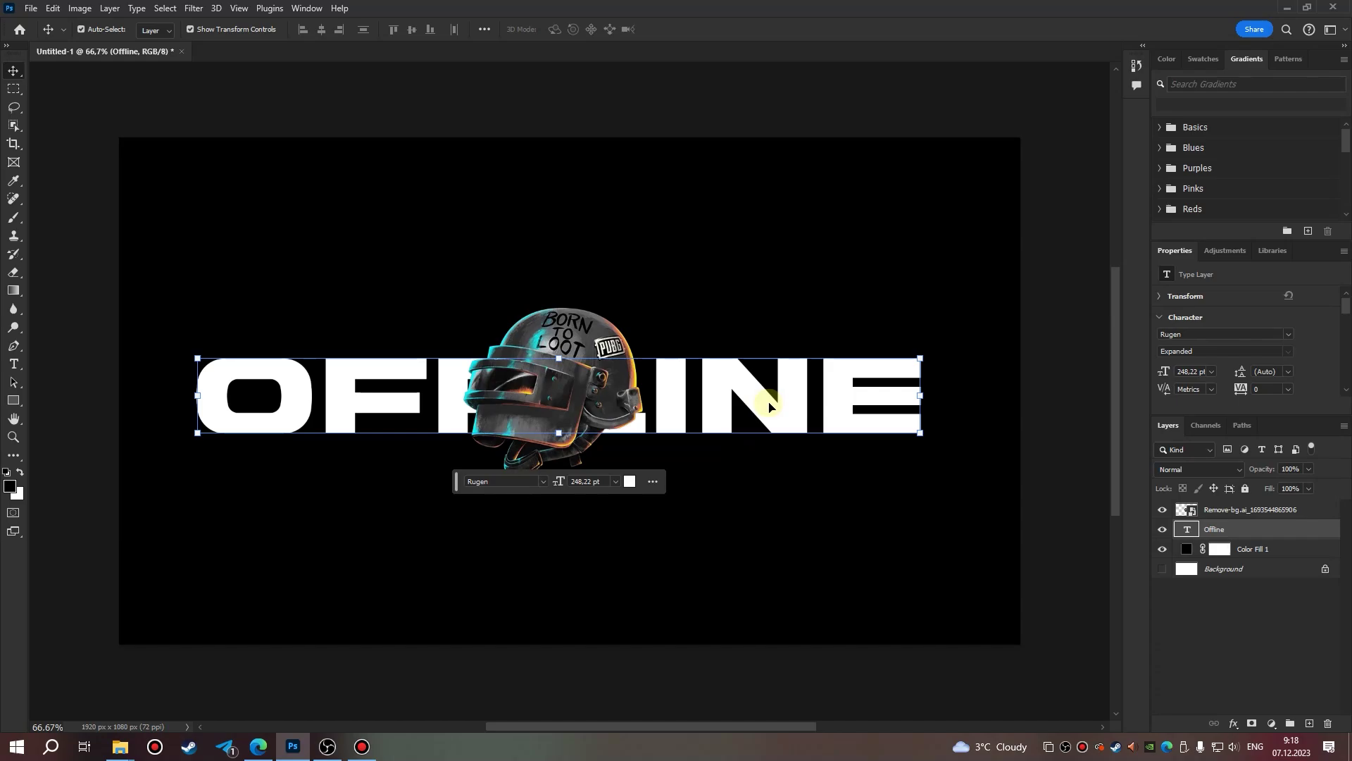
key("ctrl+t")
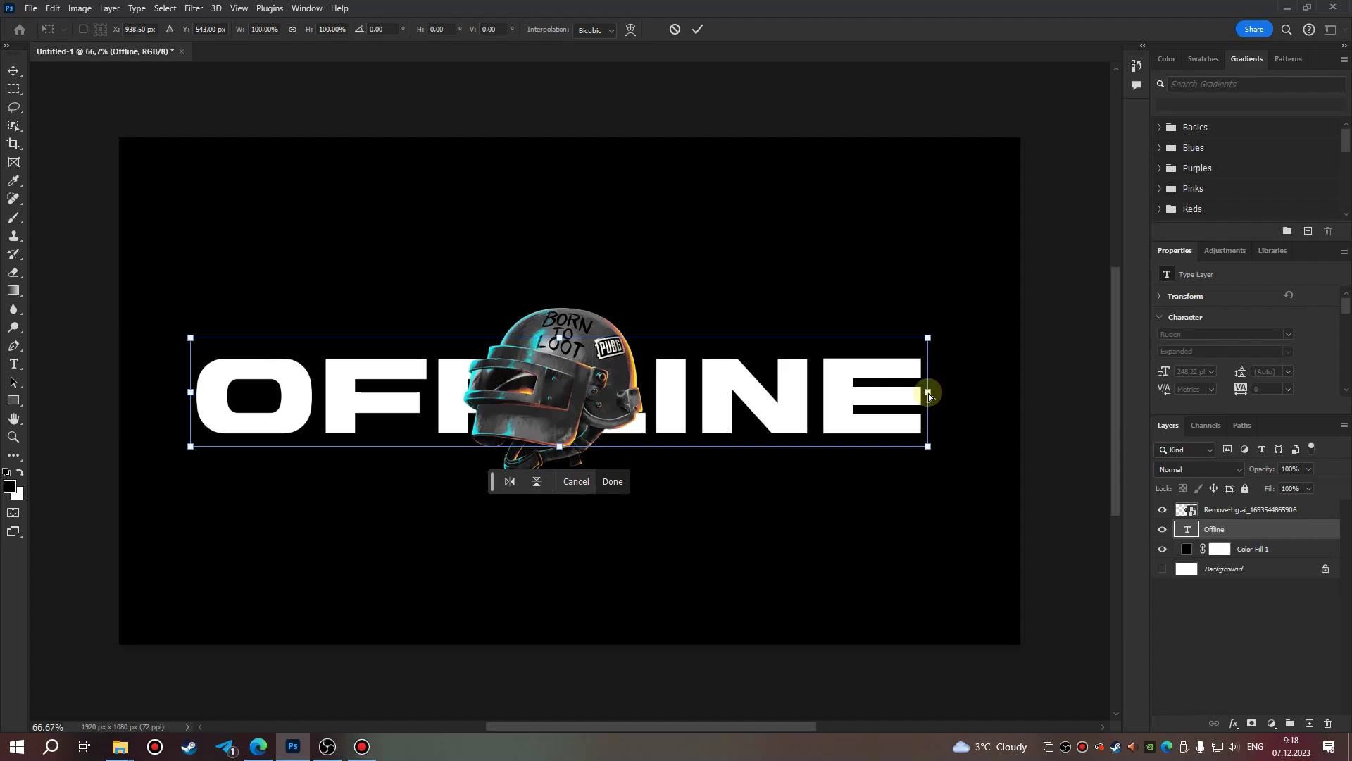
Skew OFFLINE so its right end rises, recentre it on the banner, and apply.
left_click_drag(928, 393, 928, 354)
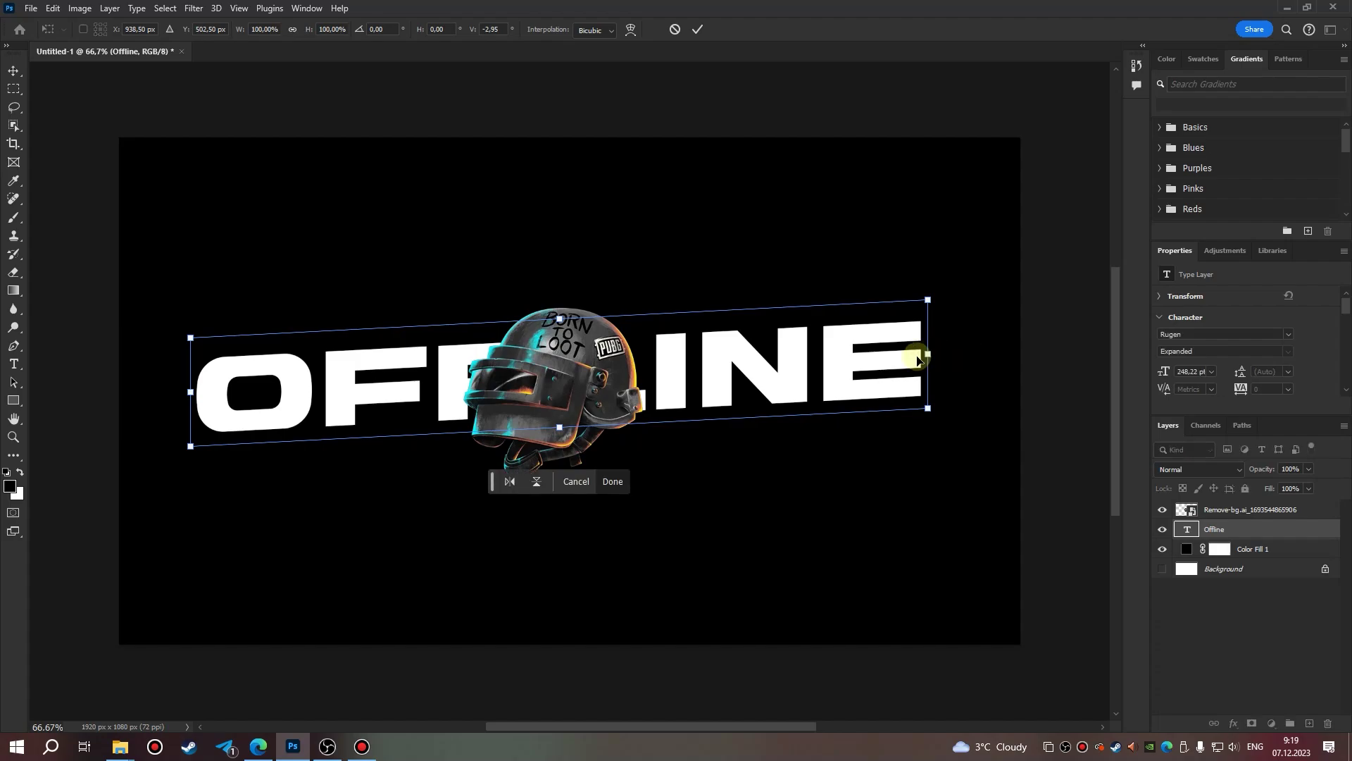
left_click_drag(720, 379, 728, 399)
left_click_drag(725, 399, 721, 401)
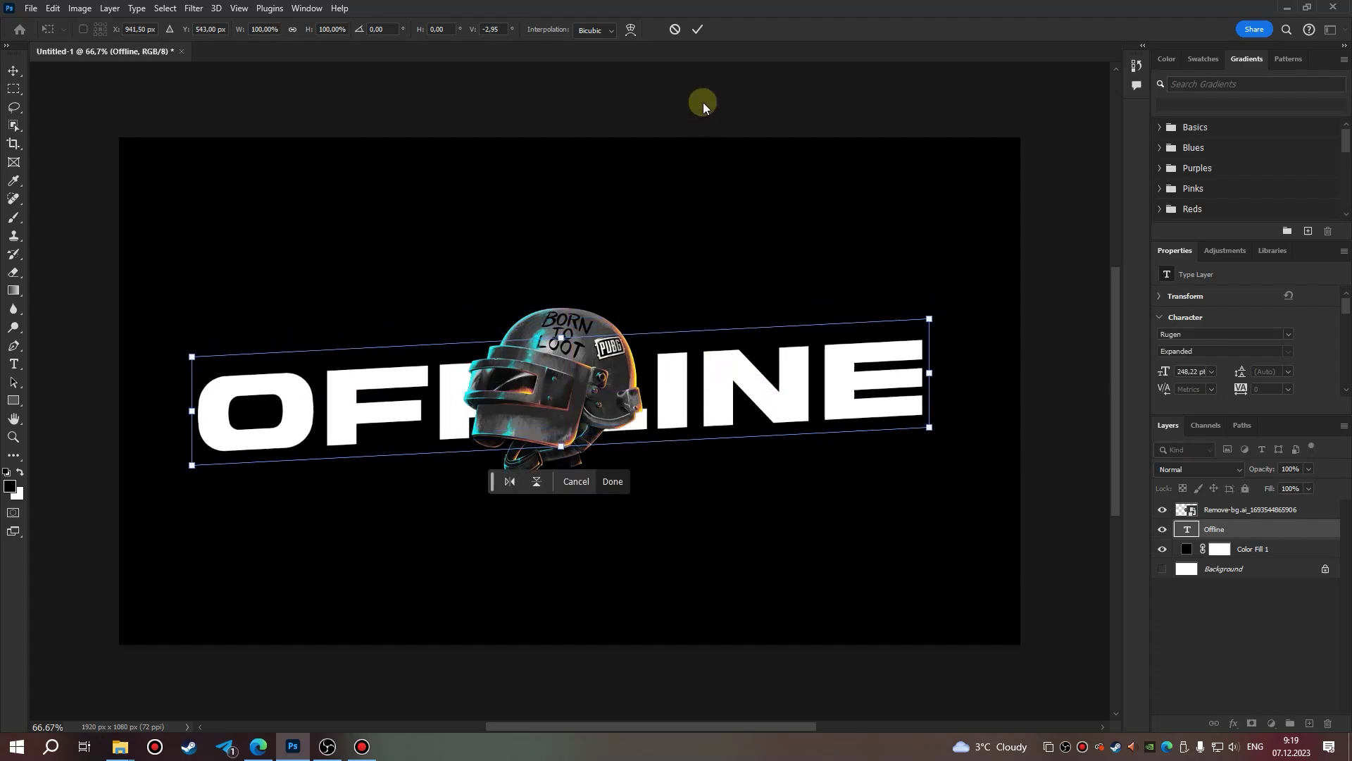
left_click(699, 30)
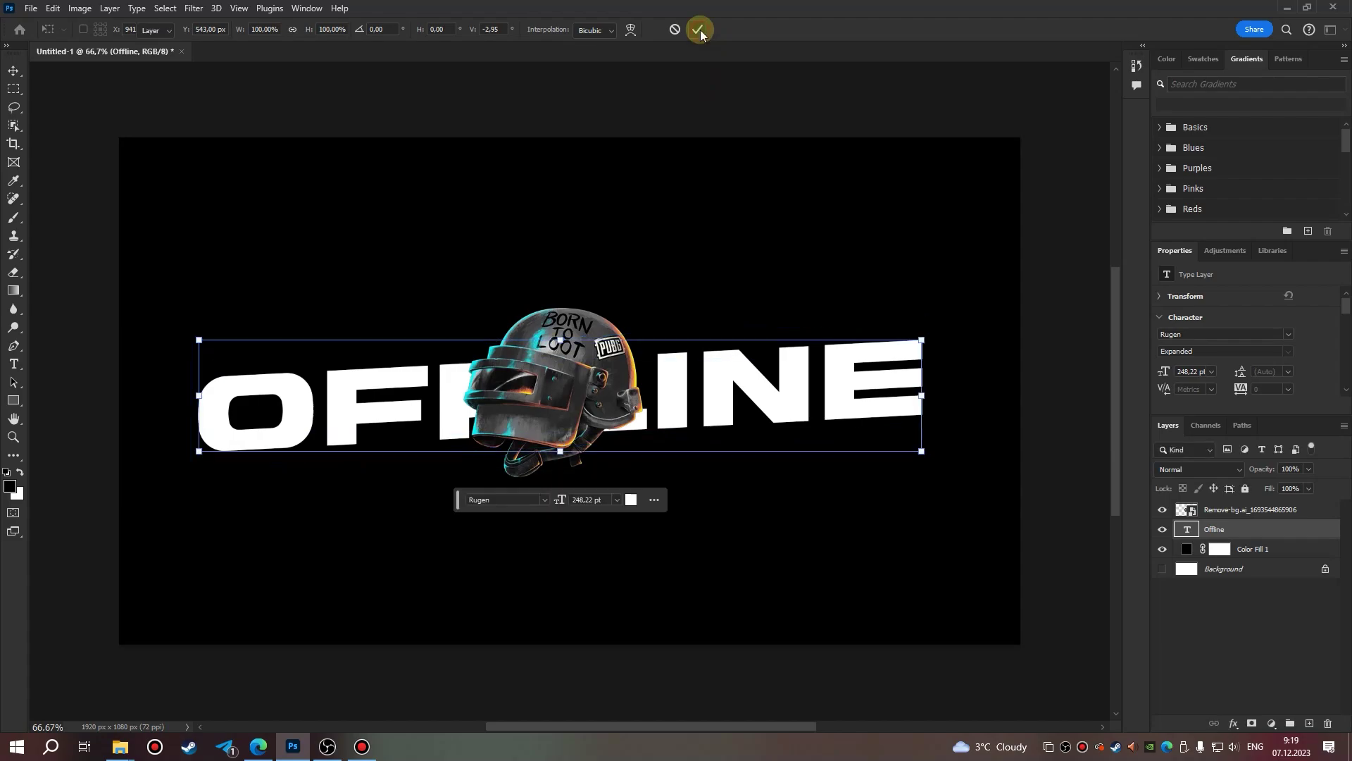
left_click(731, 104)
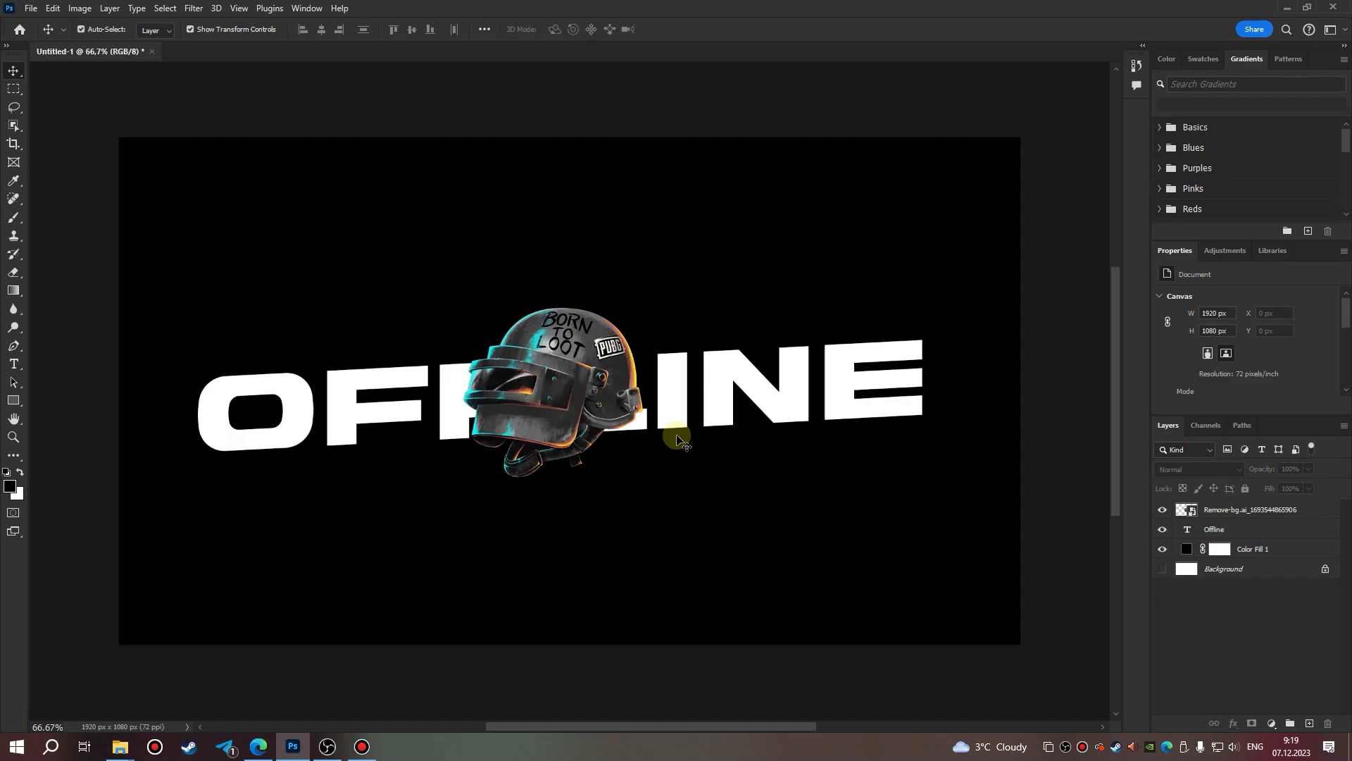
Scale the slanted OFFLINE text up to about 108% and commit.
left_click(719, 386)
key("ctrl+t")
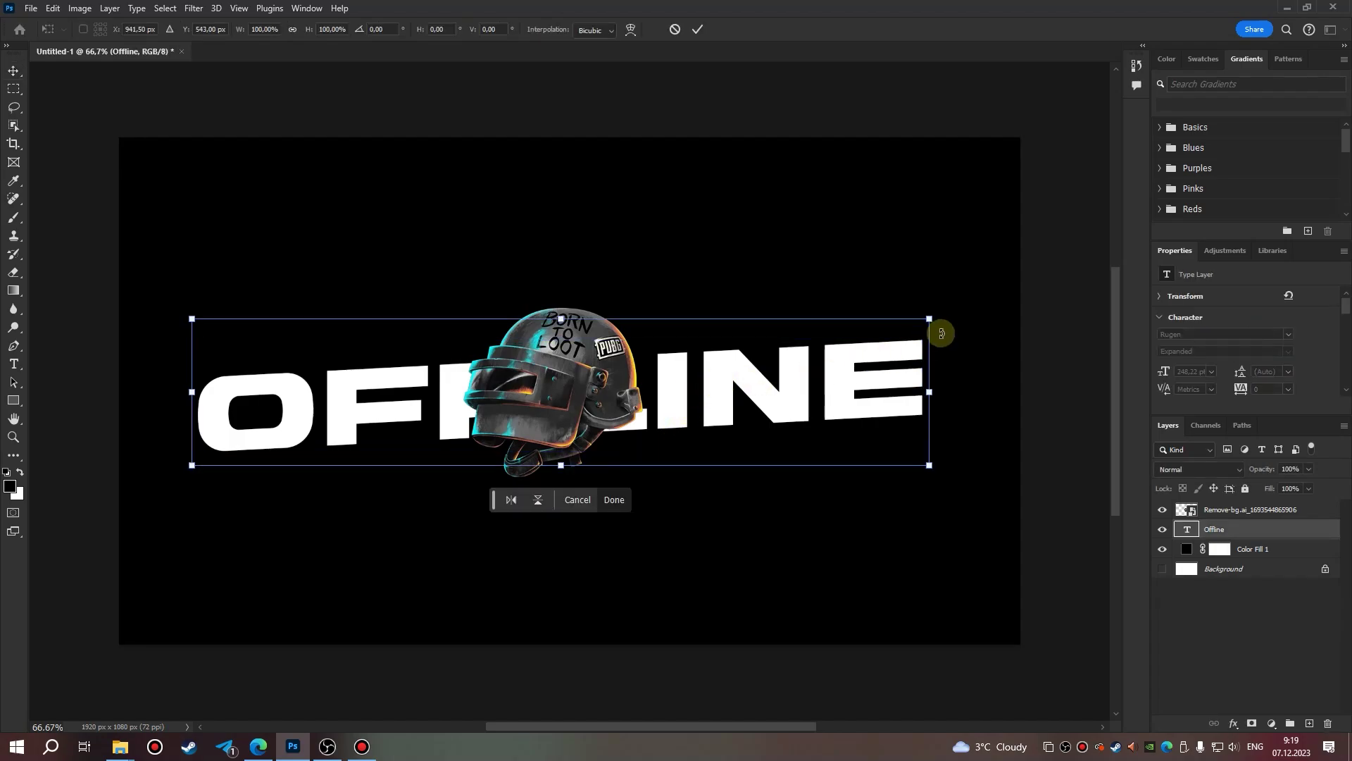
left_click_drag(930, 319, 960, 305)
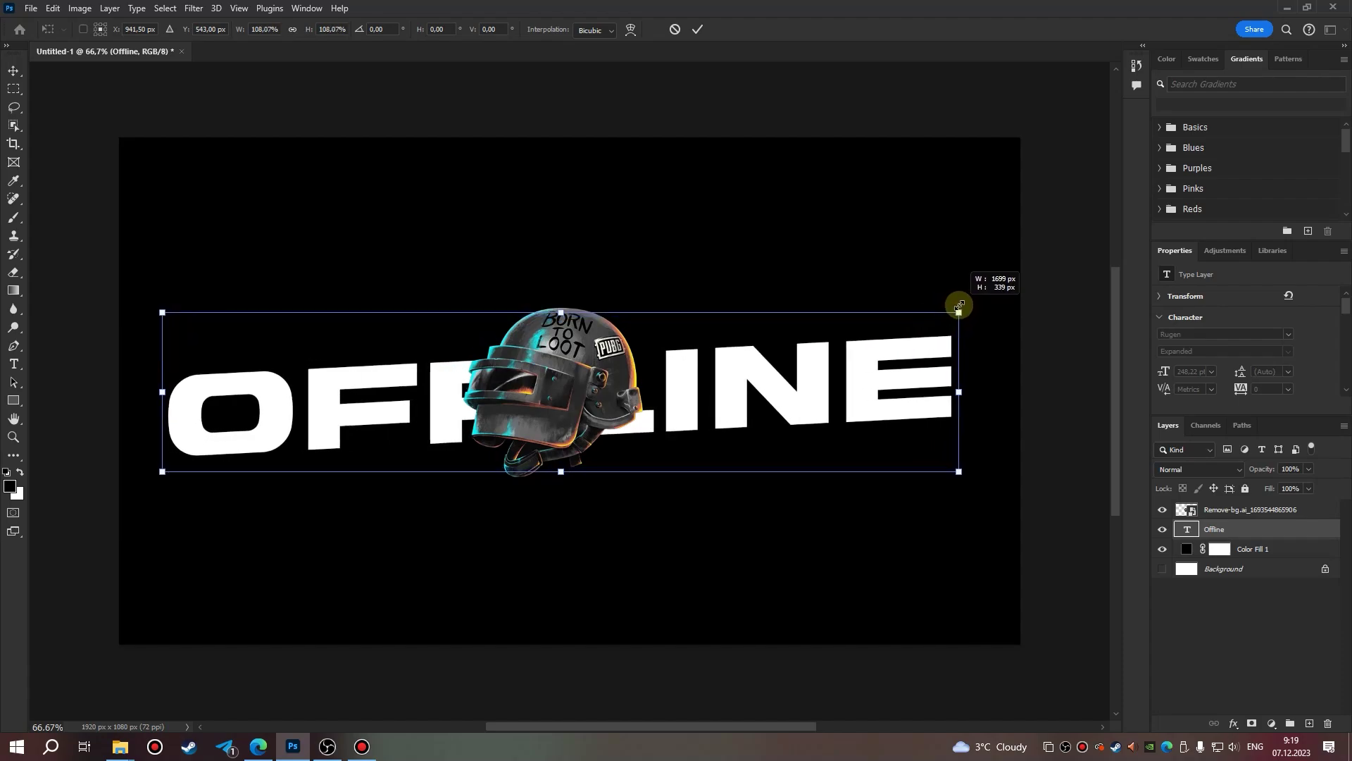
left_click(698, 29)
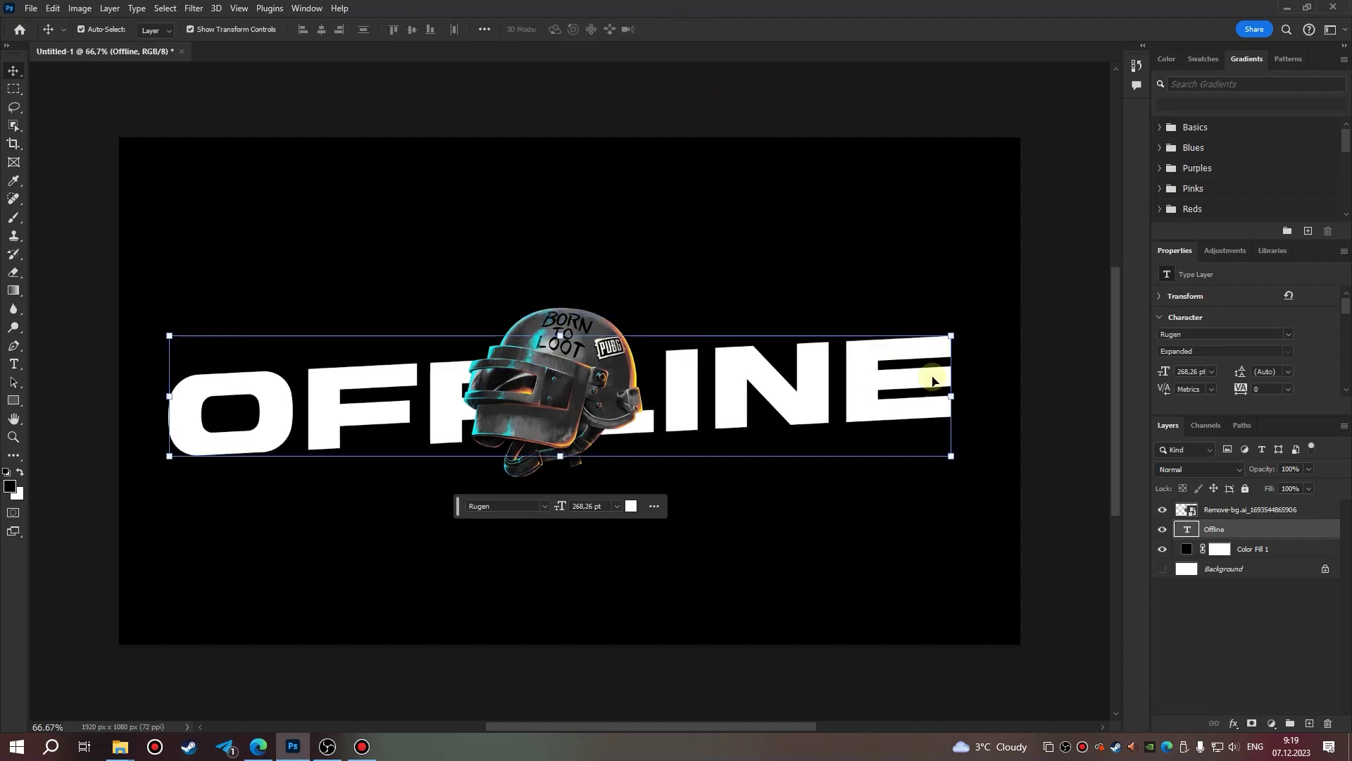
left_click(1043, 517)
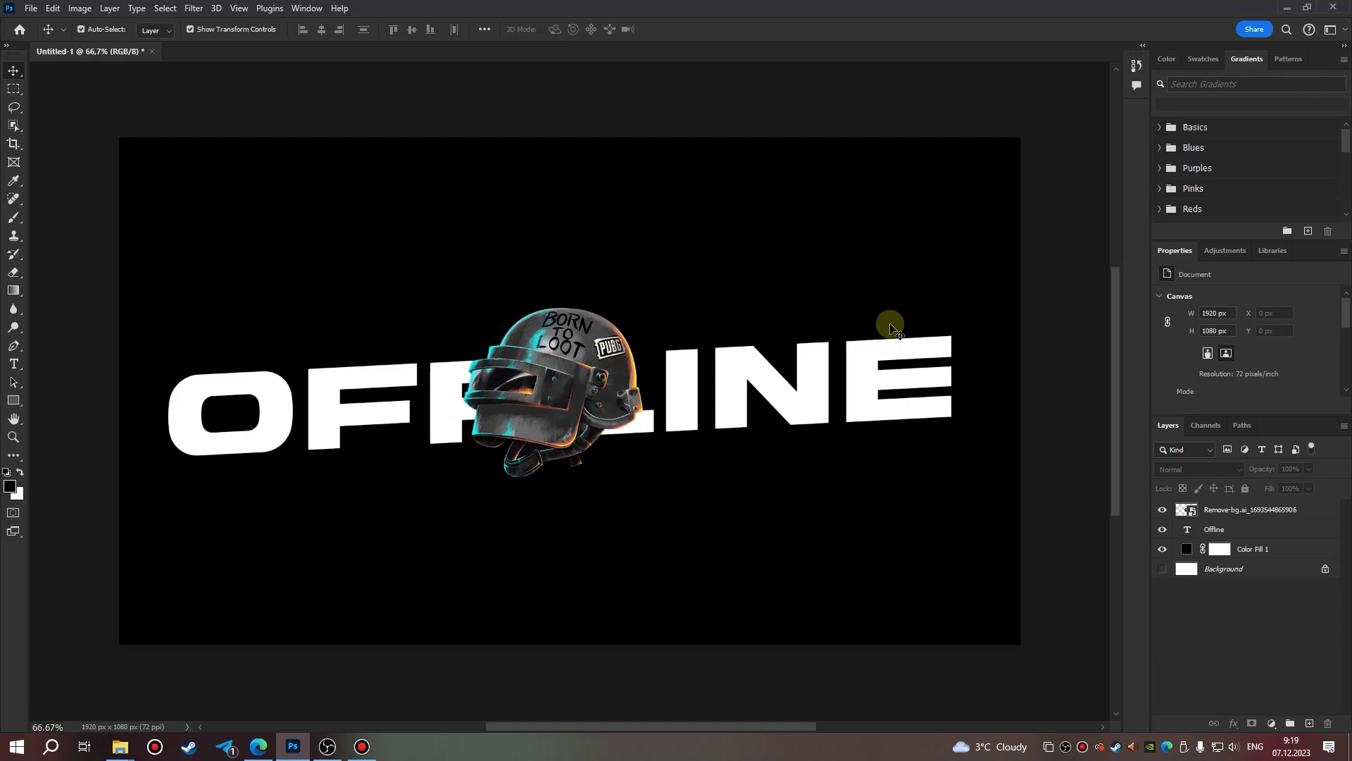
Add a horizontal text layer reading 'PUBG Mobile' on the canvas.
left_click(14, 364)
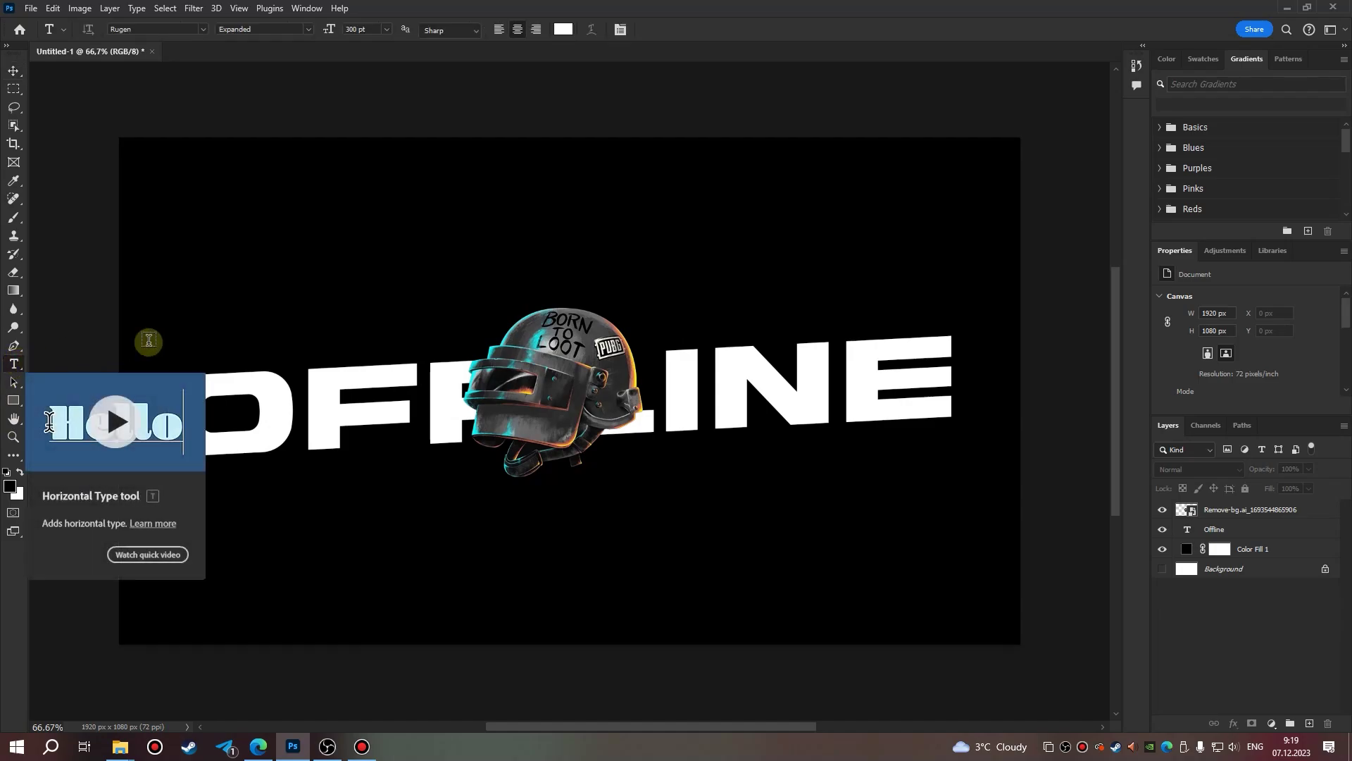
left_click(796, 293)
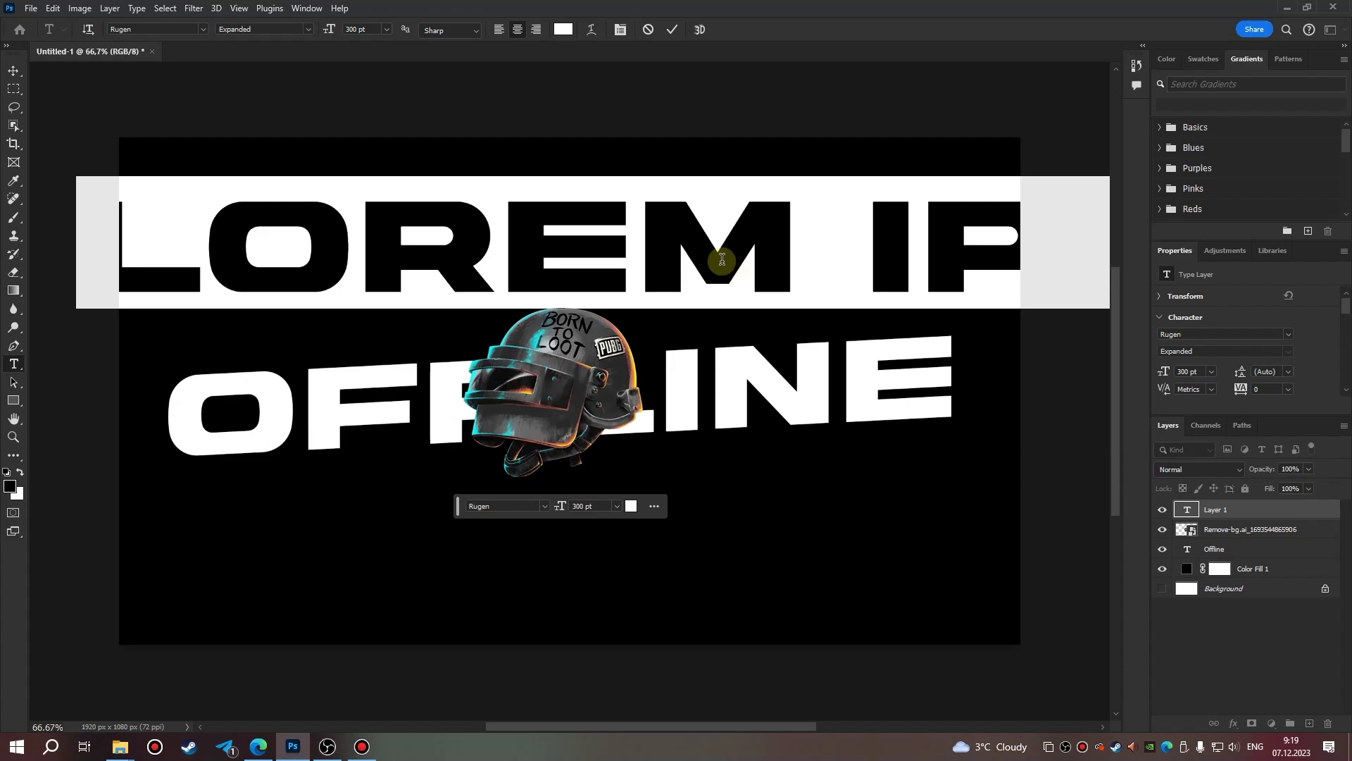
type("PU")
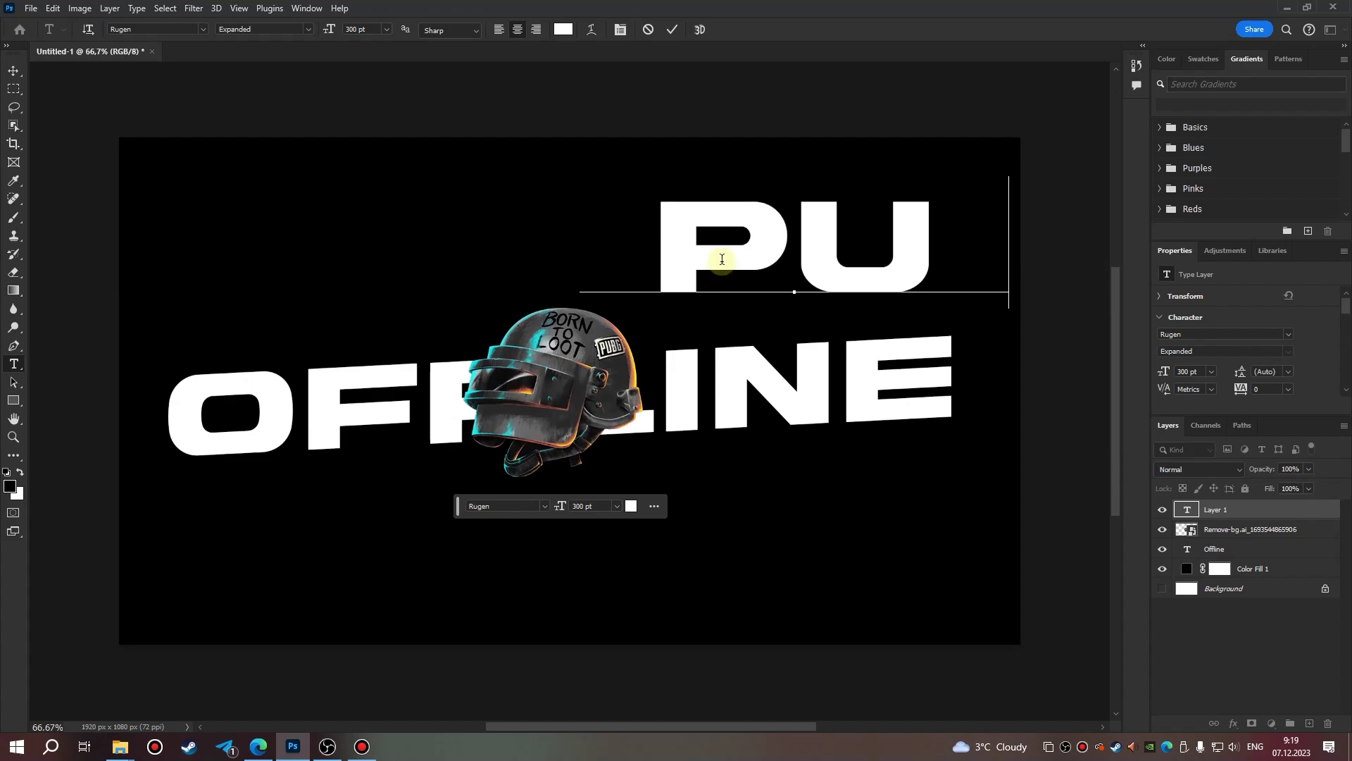
type("BG Mob")
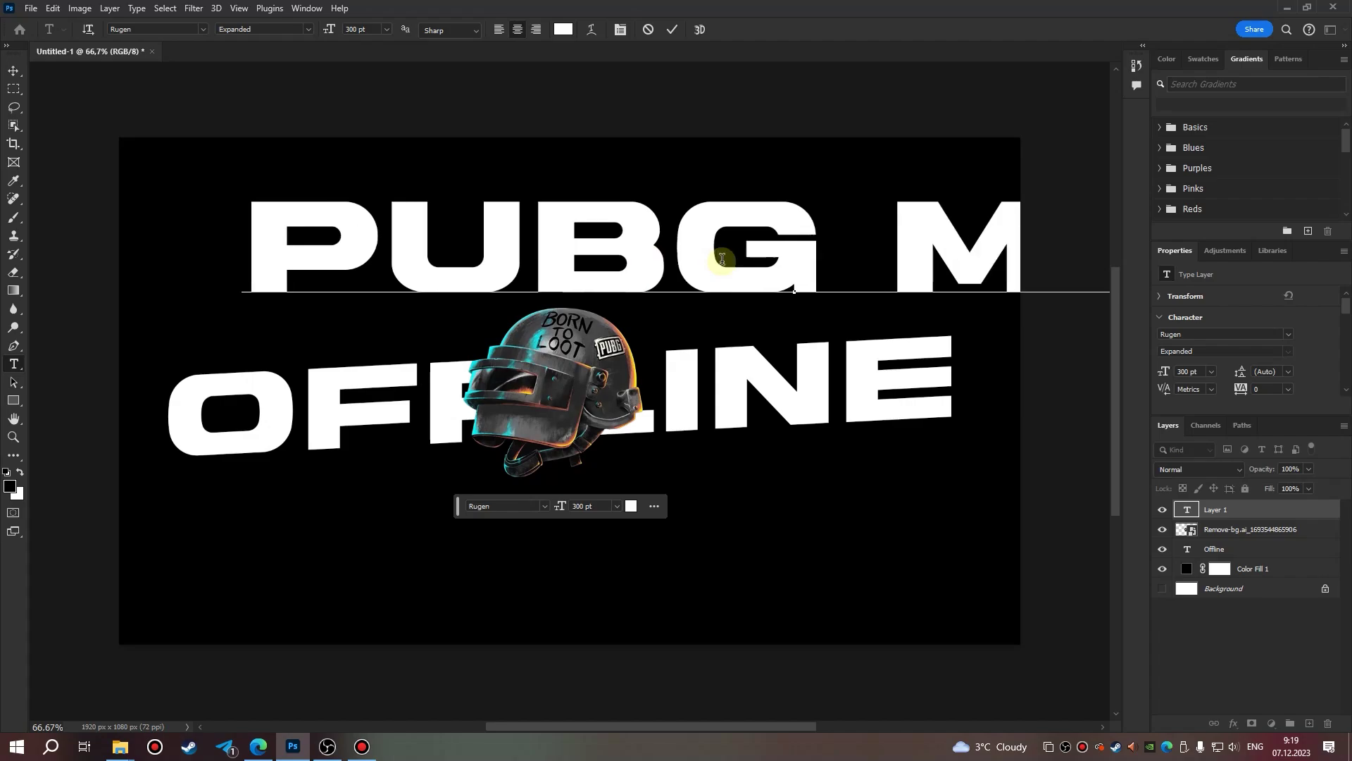
type("ile")
key("ctrl+Return")
Shrink the PUBG MOBILE text and place it just above the OFFLINE word.
key("ctrl+t")
left_click_drag(726, 226, 859, 253)
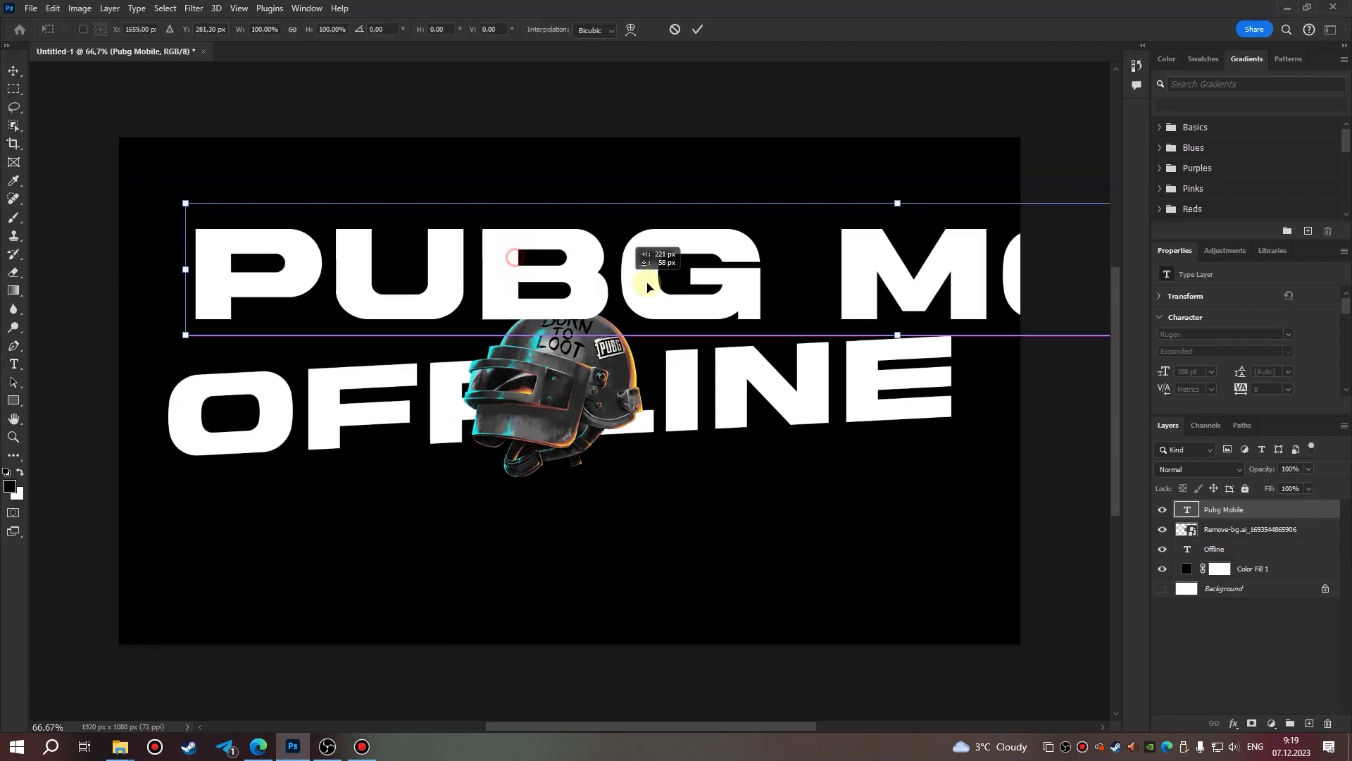
left_click_drag(218, 204, 787, 255)
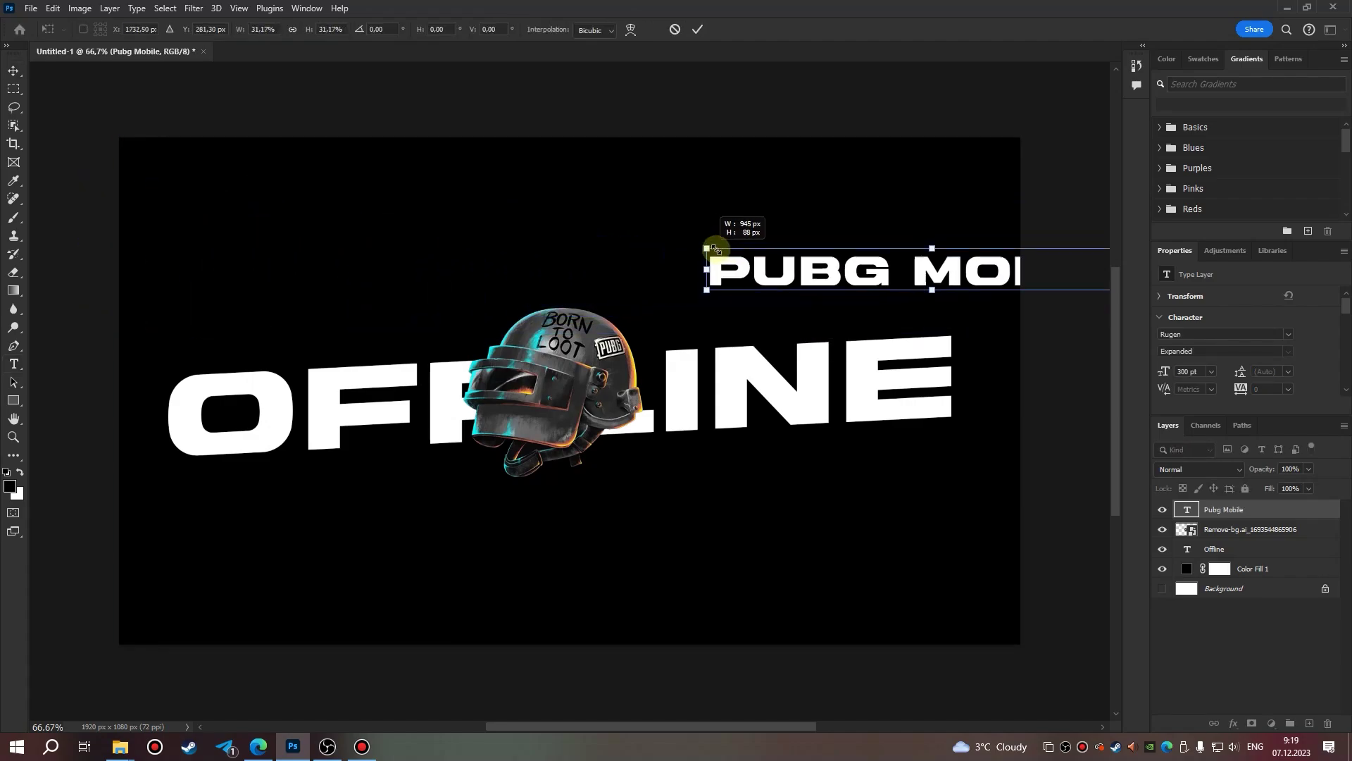
left_click_drag(873, 261, 736, 285)
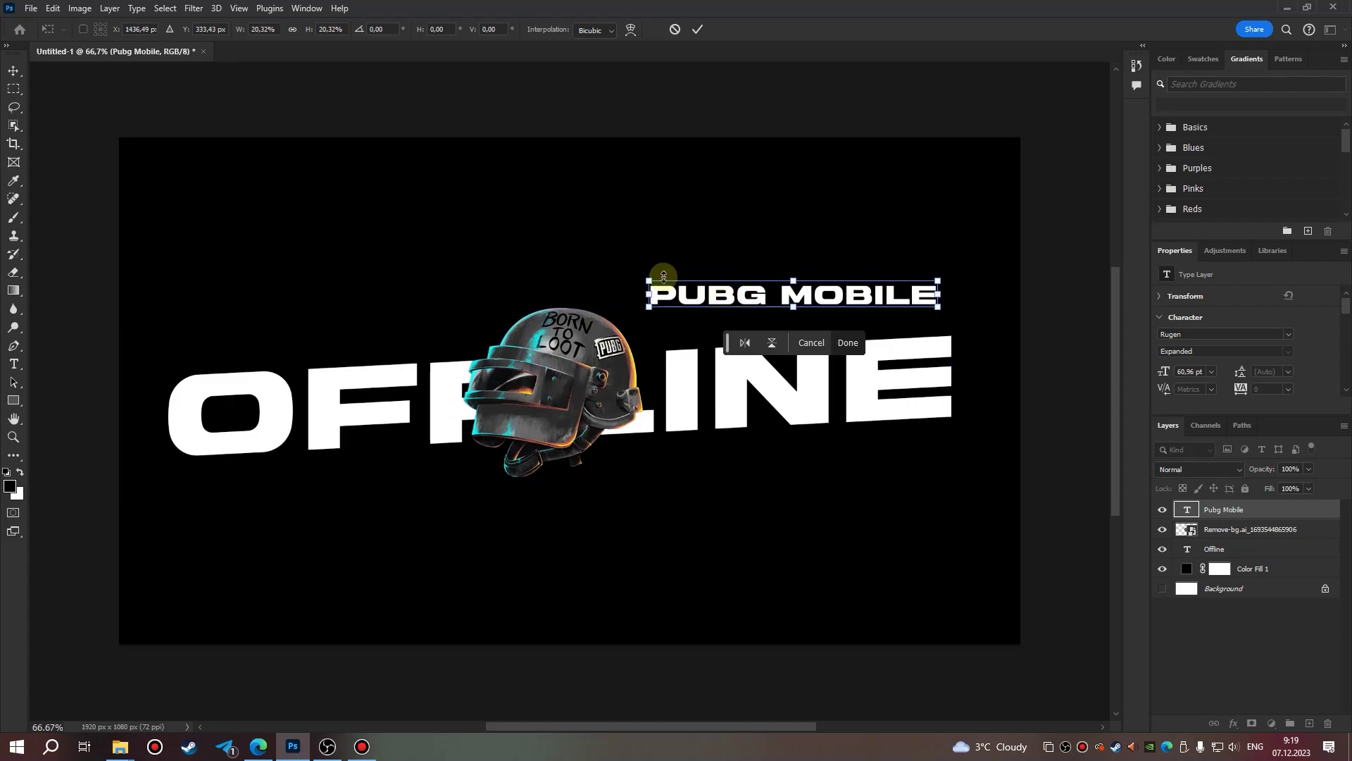
left_click_drag(662, 270, 813, 323)
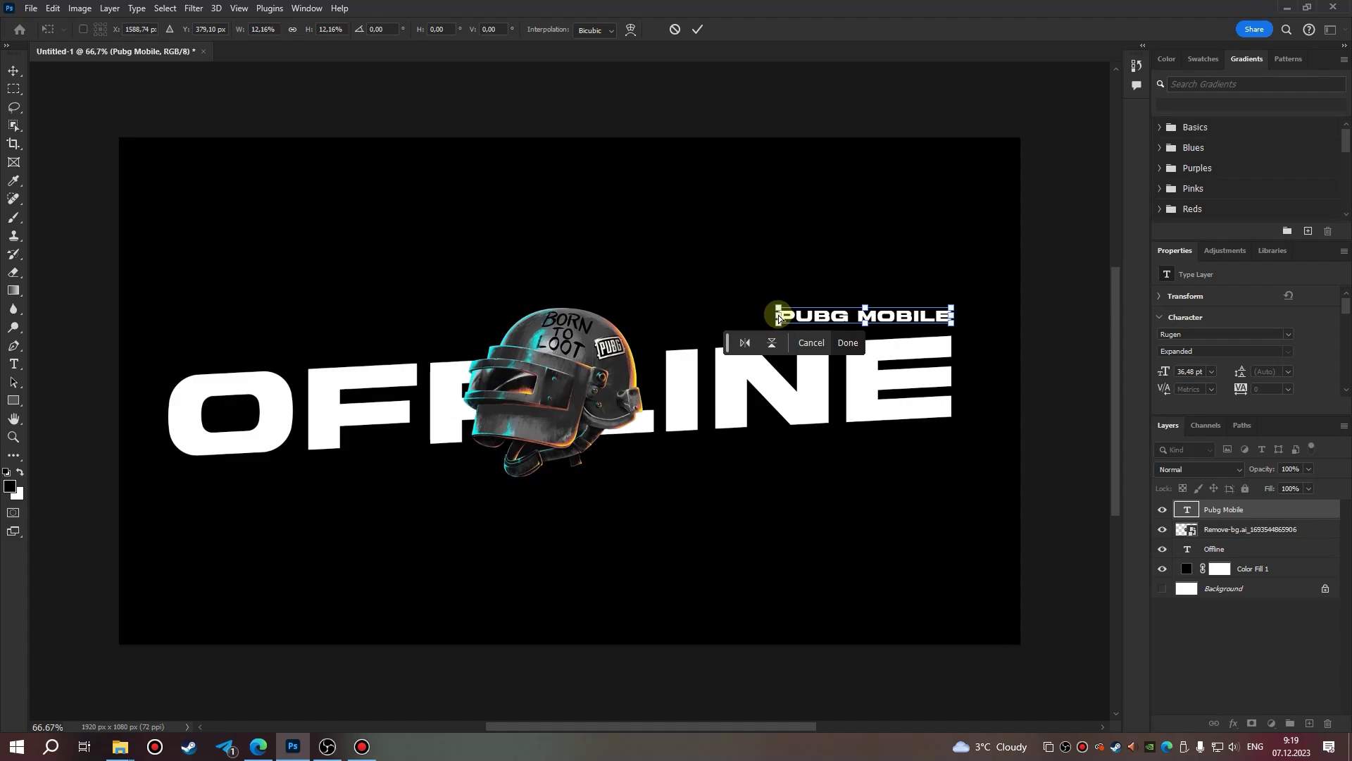
Skew PUBG MOBILE to match the OFFLINE slope, apply, and deselect it.
left_click_drag(779, 321, 780, 327)
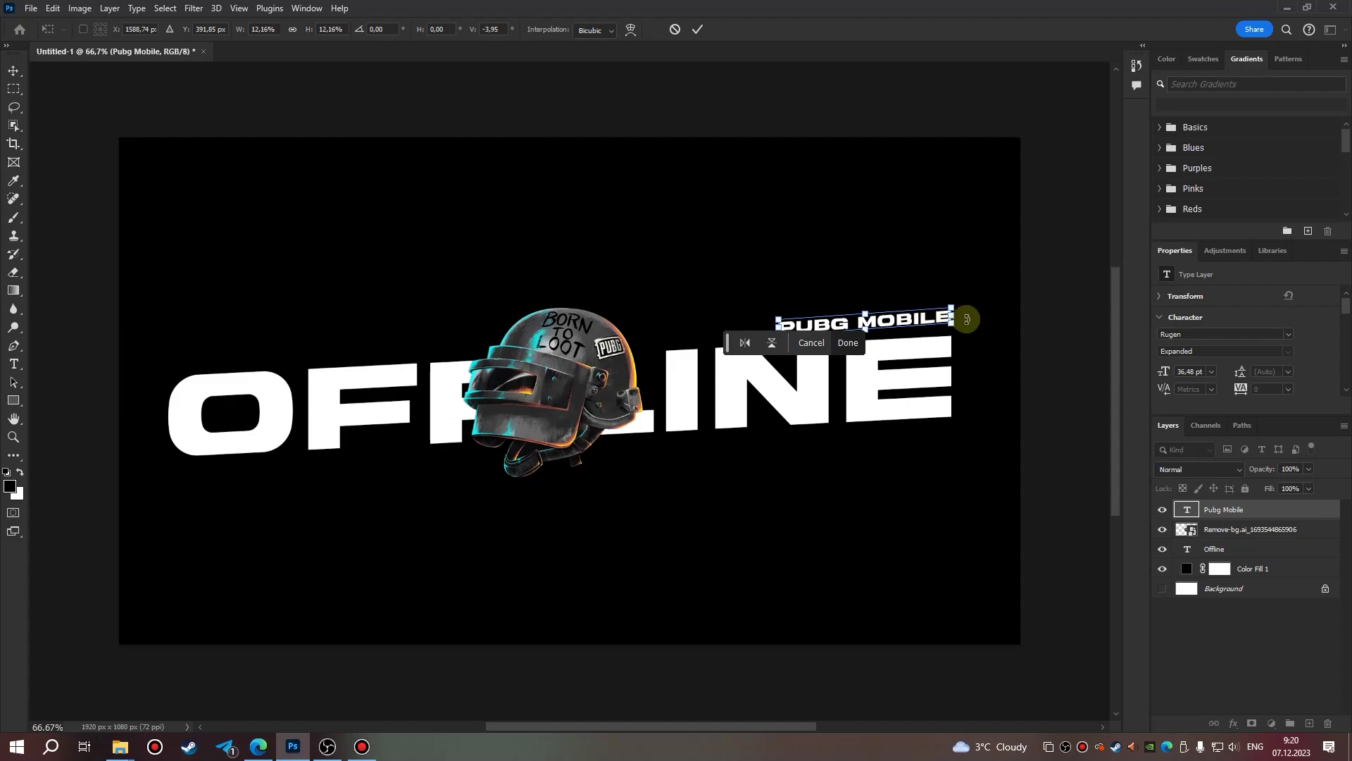
left_click_drag(951, 317, 953, 320)
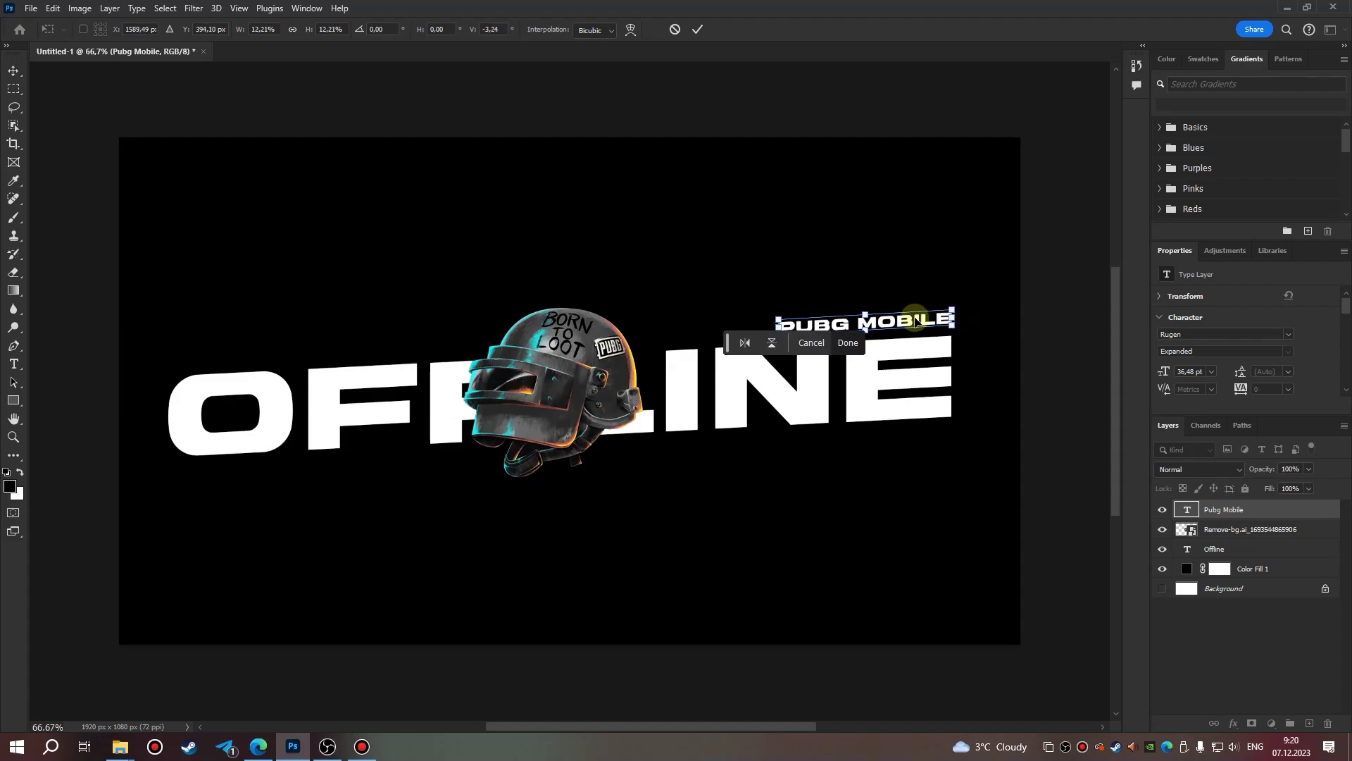
left_click(697, 29)
left_click(743, 94)
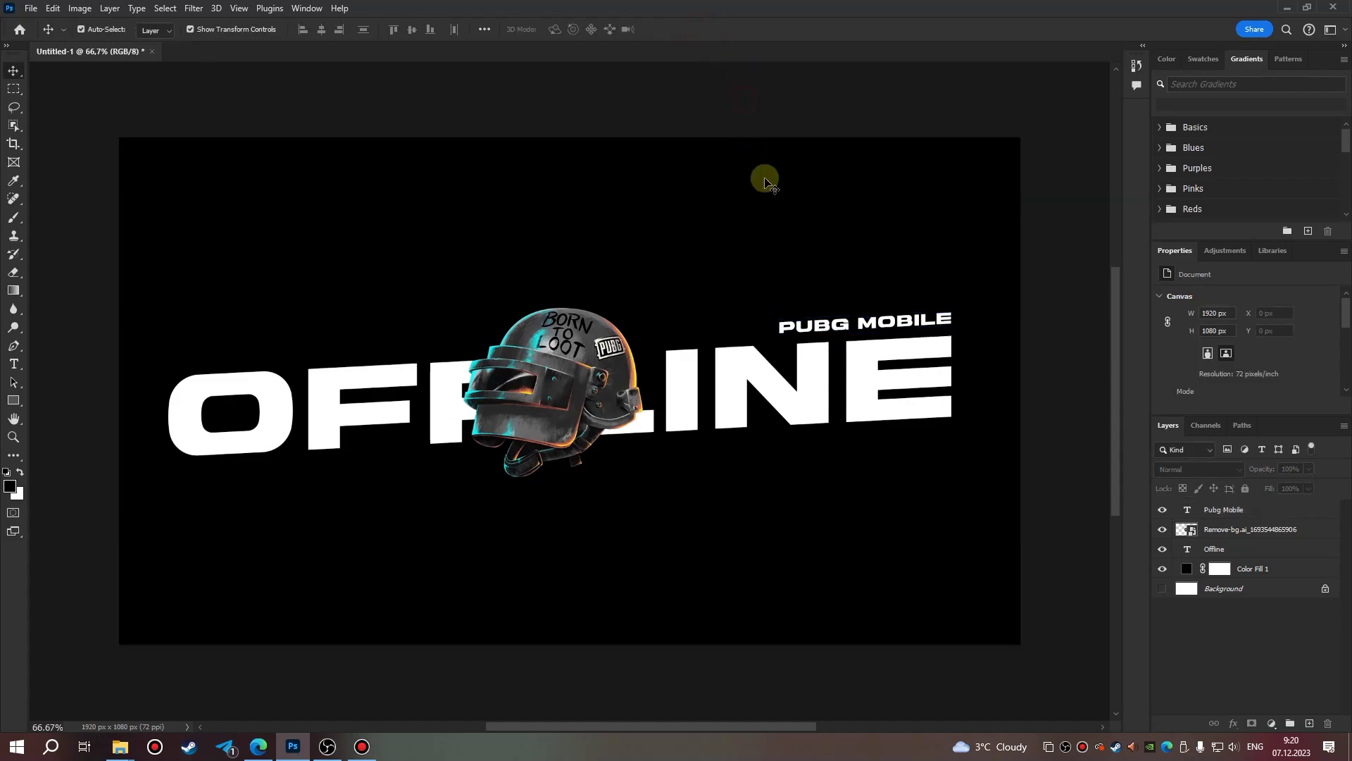
left_click(909, 325)
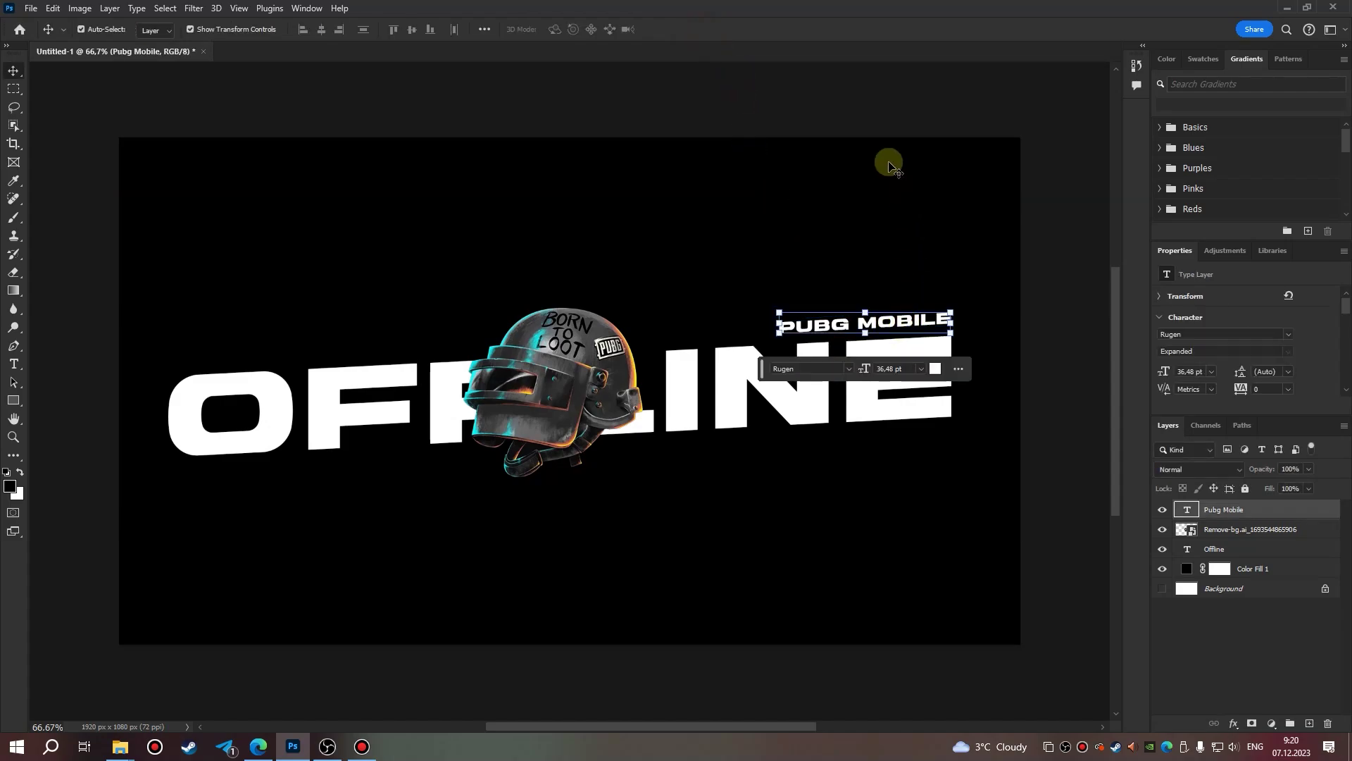
left_click(820, 134)
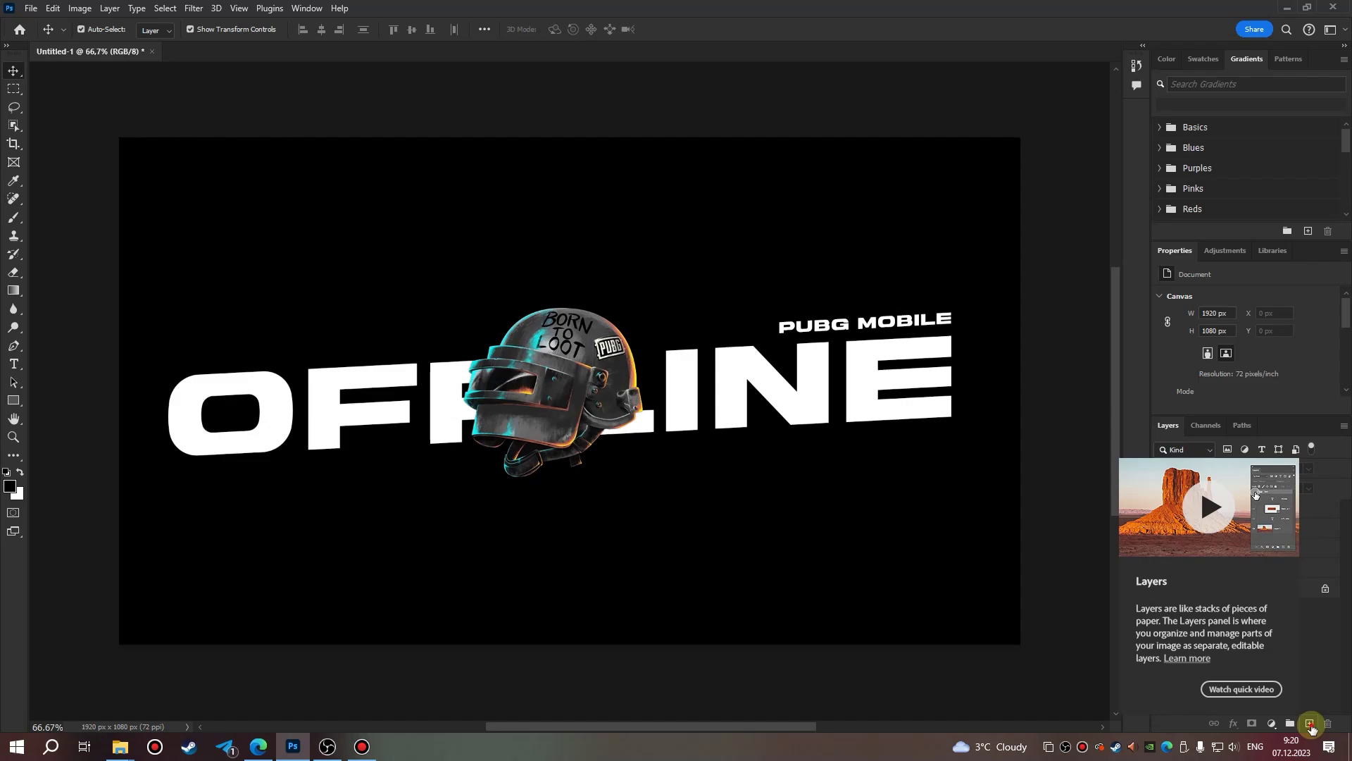
Add an empty Layer 1 on top and sample the helmet's yellow edge as paint colour.
left_click(1310, 724)
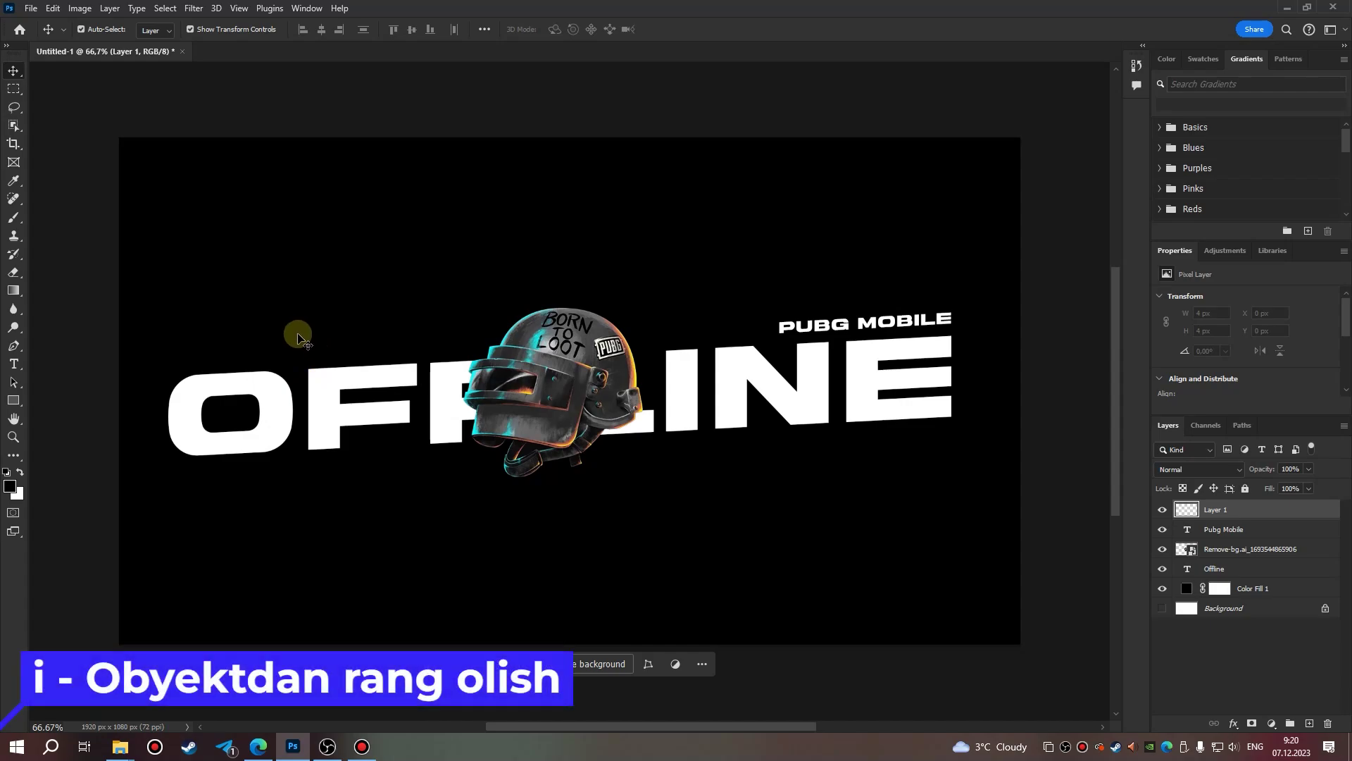
key("i")
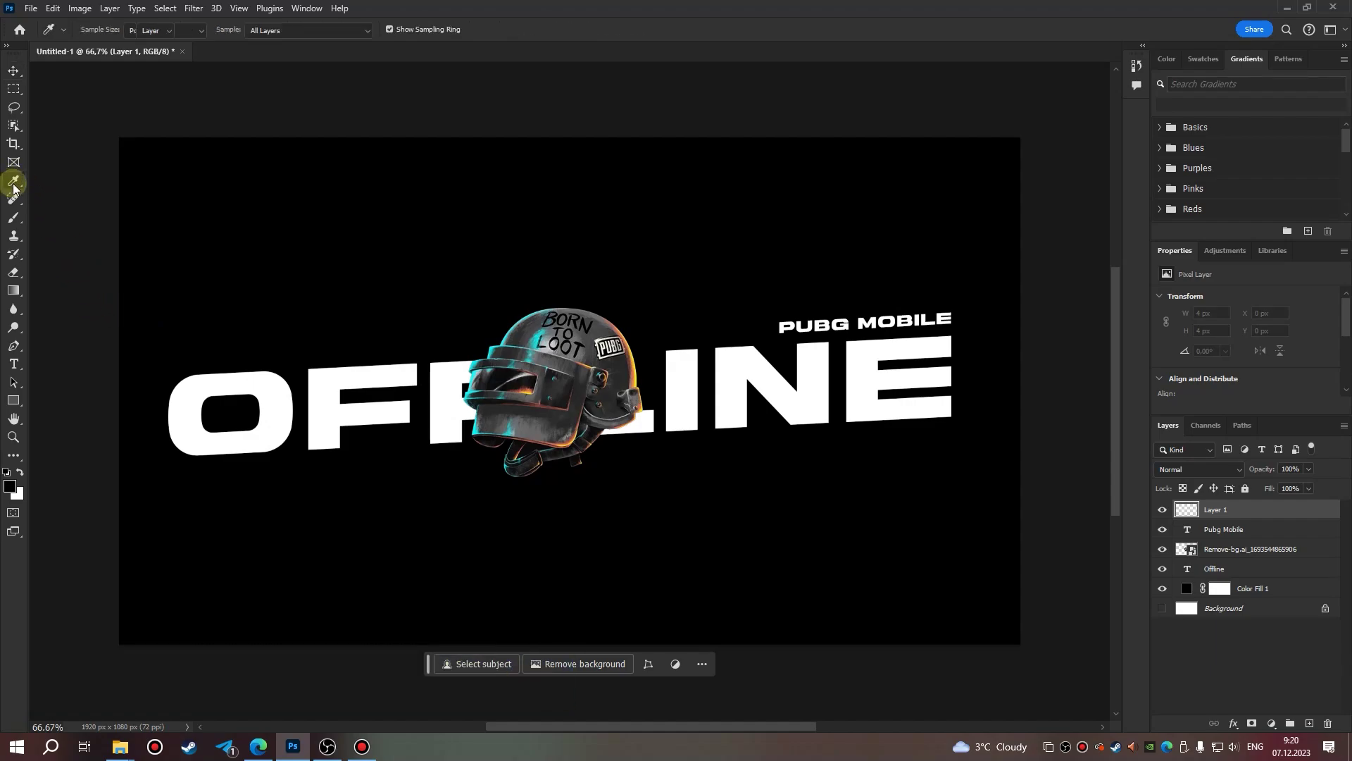
key("v")
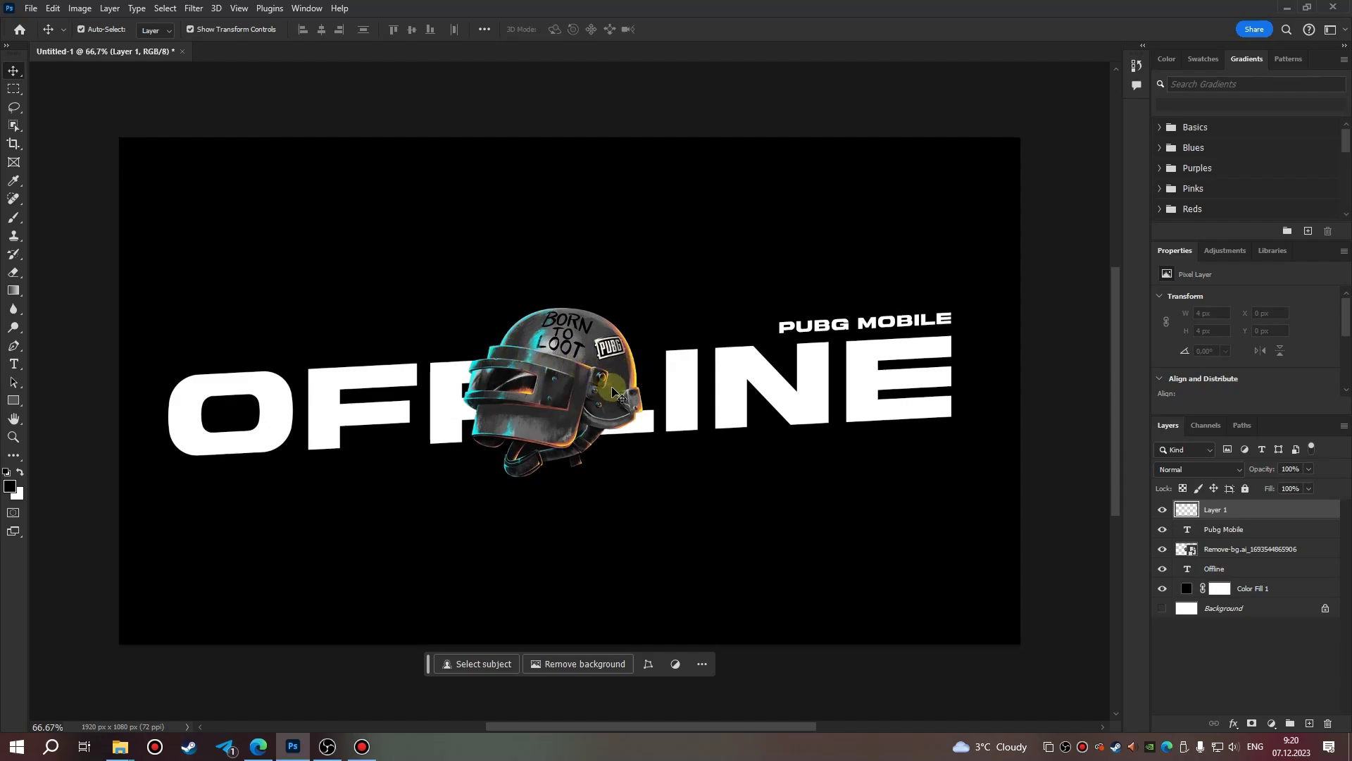
key("i")
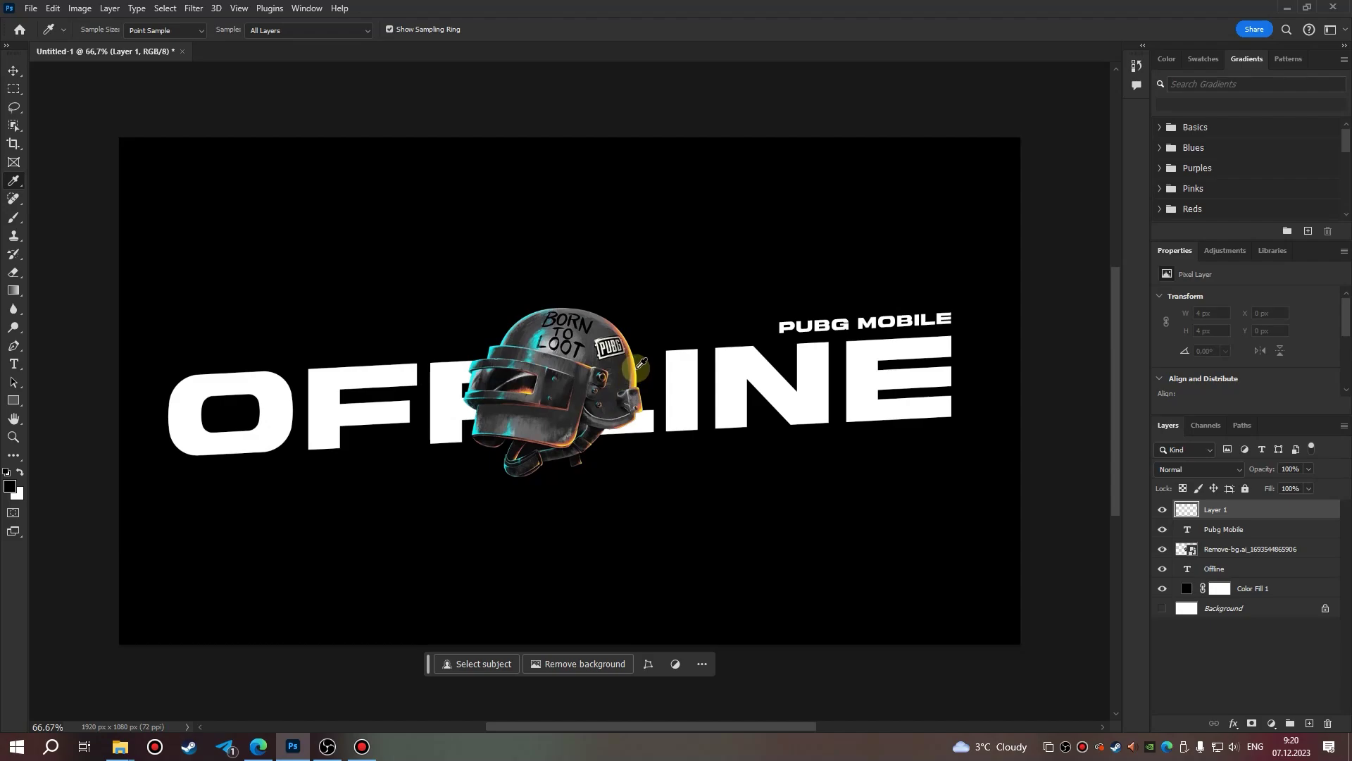
left_click(635, 378)
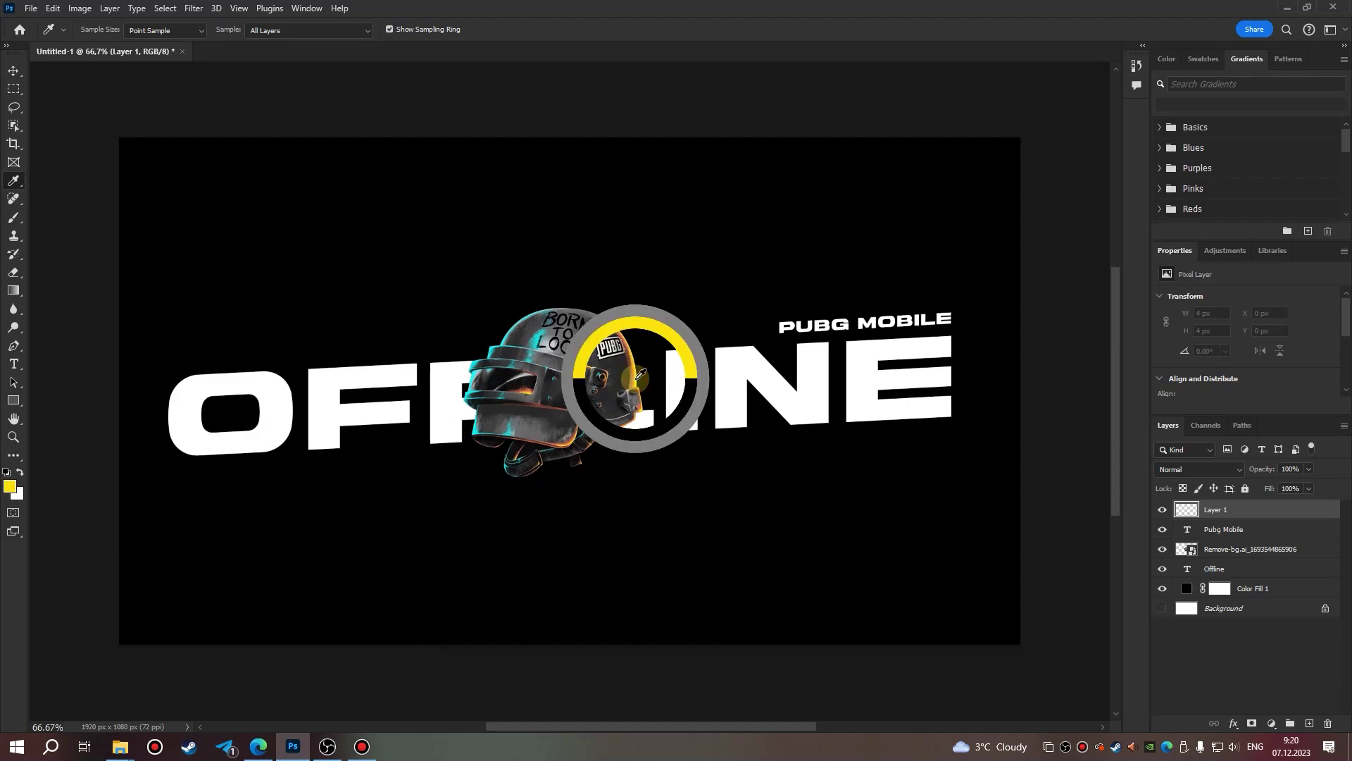
left_click_drag(636, 378, 636, 378)
left_click_drag(636, 378, 636, 378)
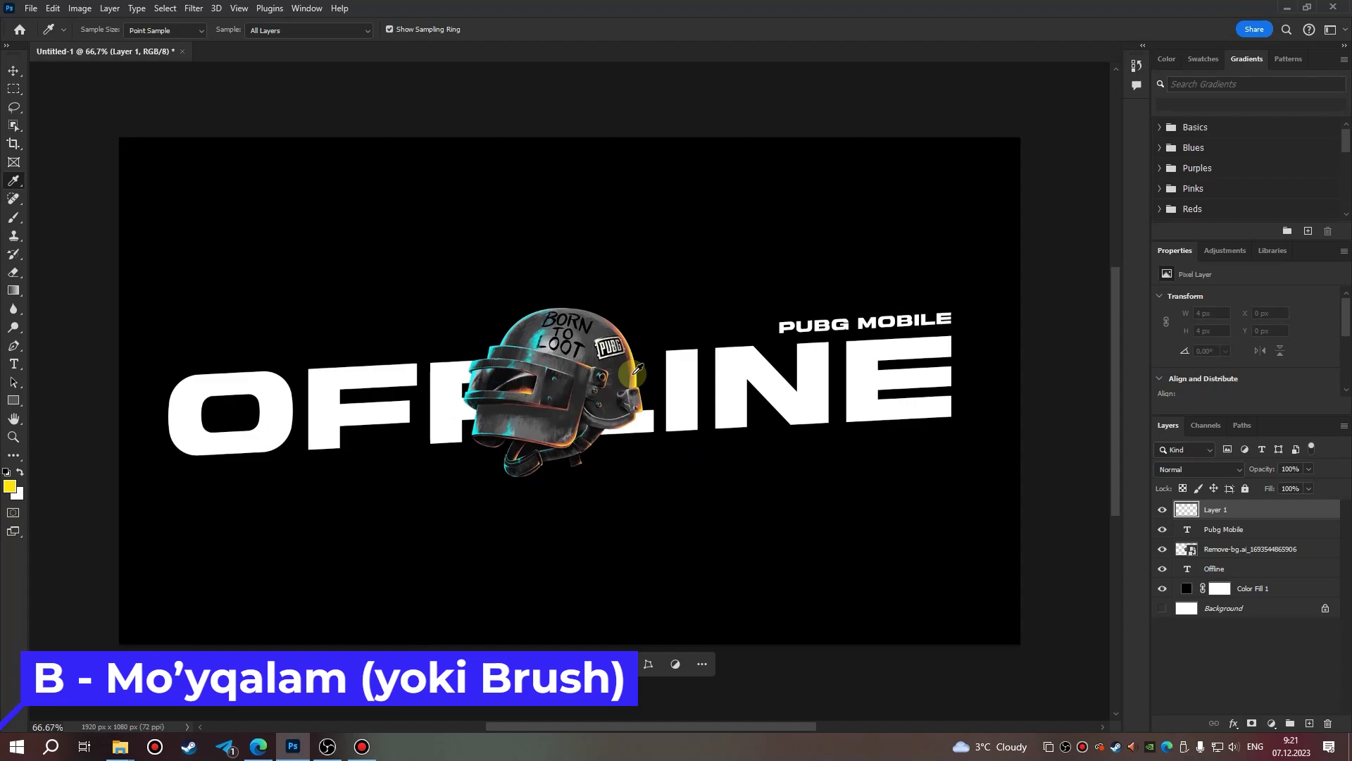
key("b")
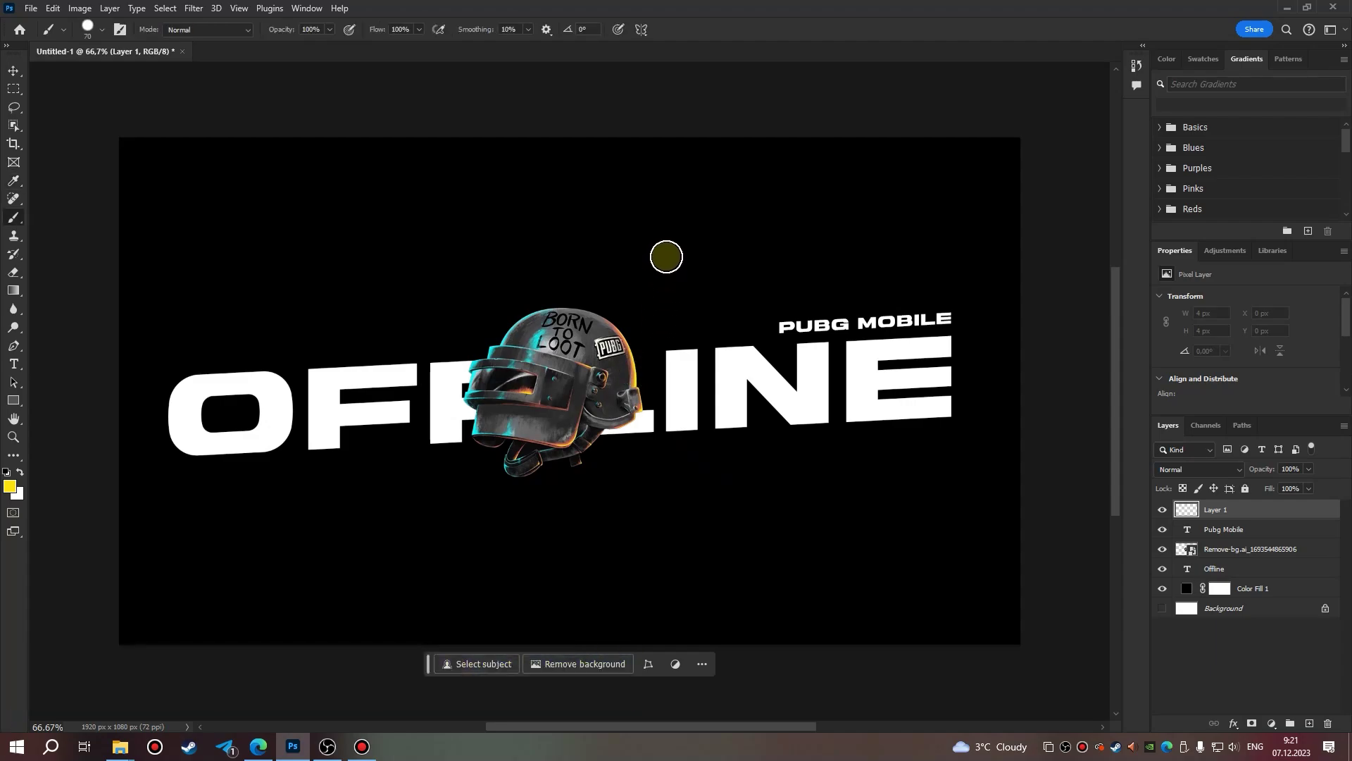
Set the brush to 0% hardness at 1102 px and dab yellow over the lower right.
right_click(666, 256)
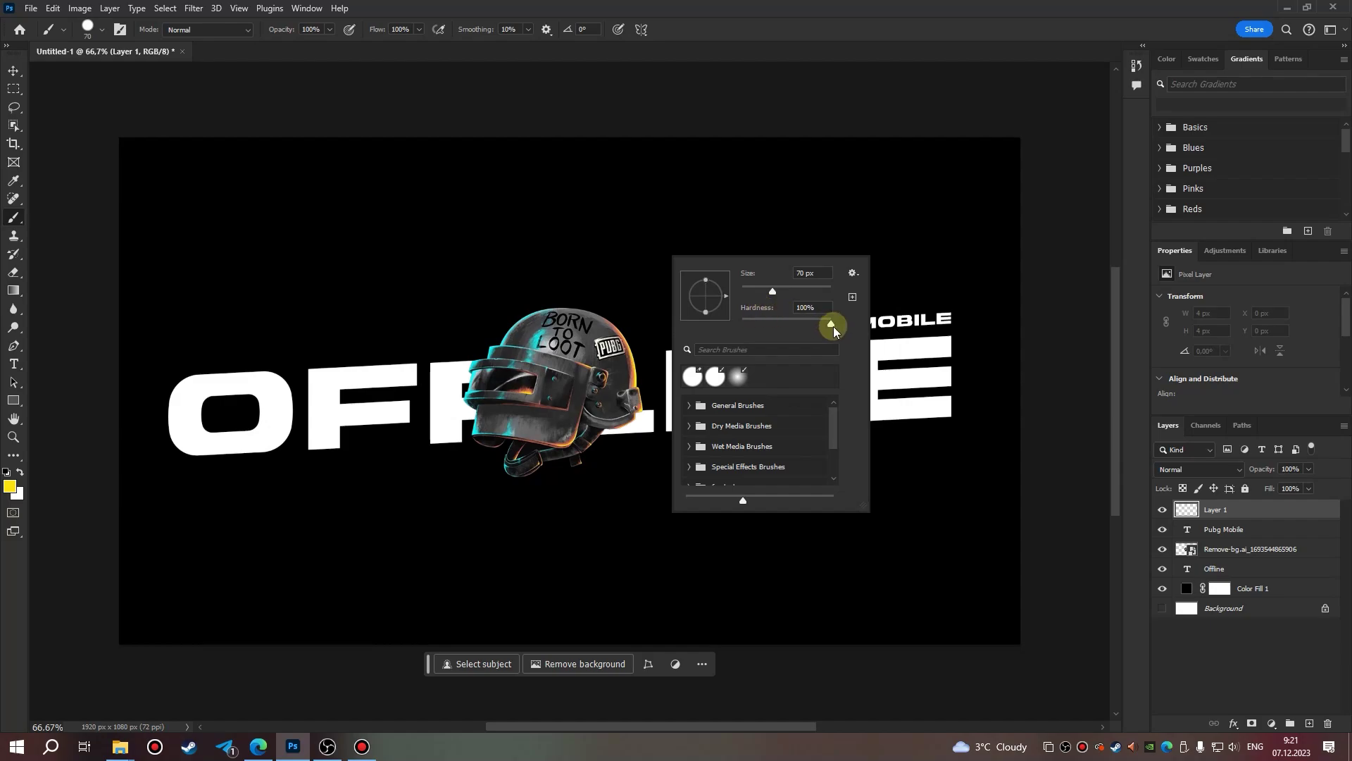
left_click_drag(831, 331, 733, 328)
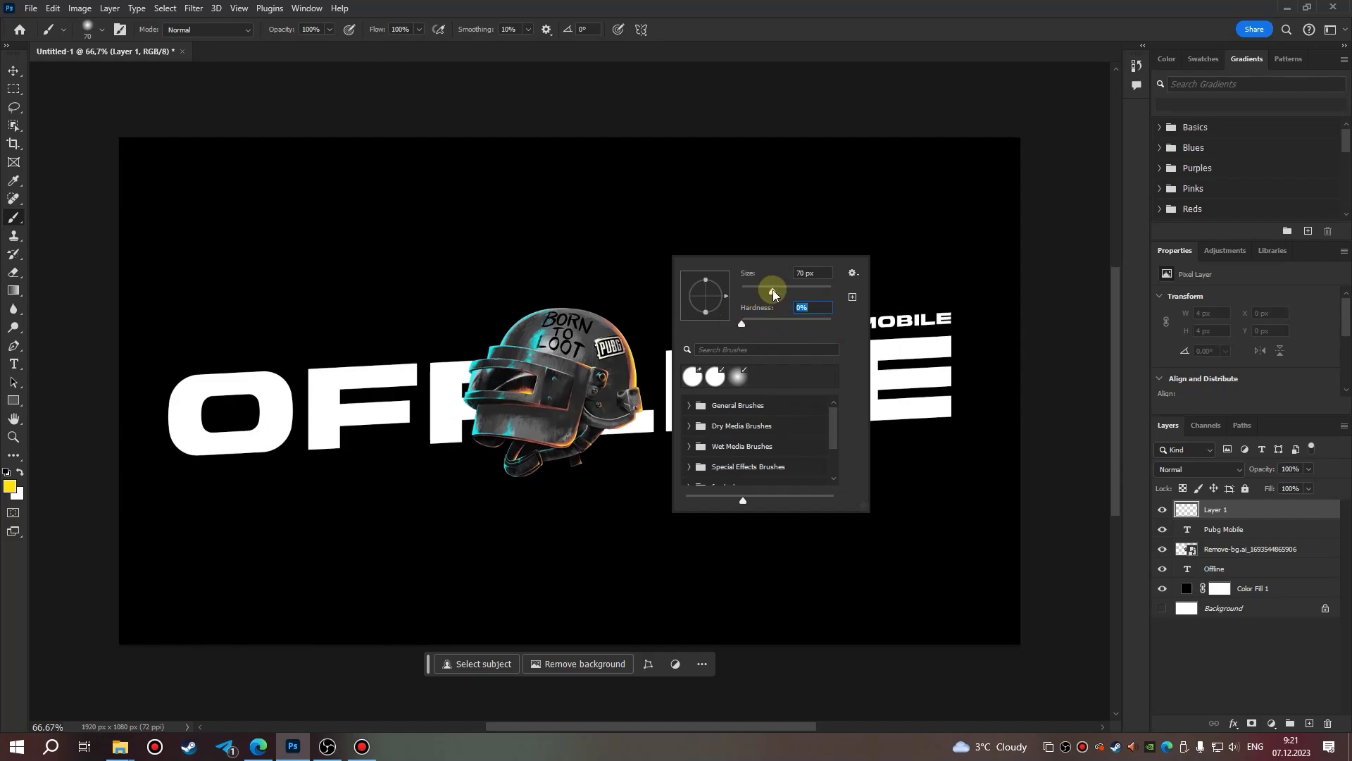
left_click_drag(775, 296, 799, 296)
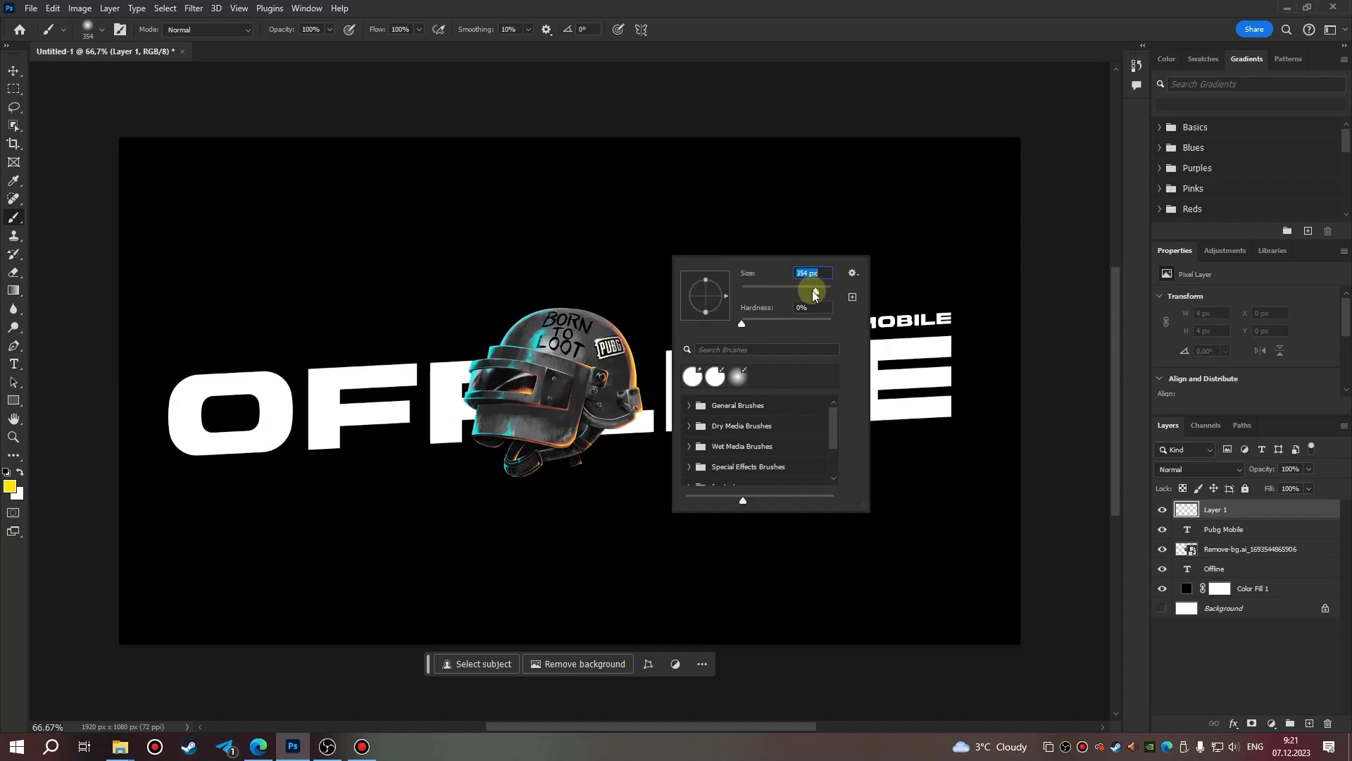
mouse_move(824, 298)
left_mouse_down()
mouse_move(559, 278)
mouse_move(550, 324)
left_mouse_up()
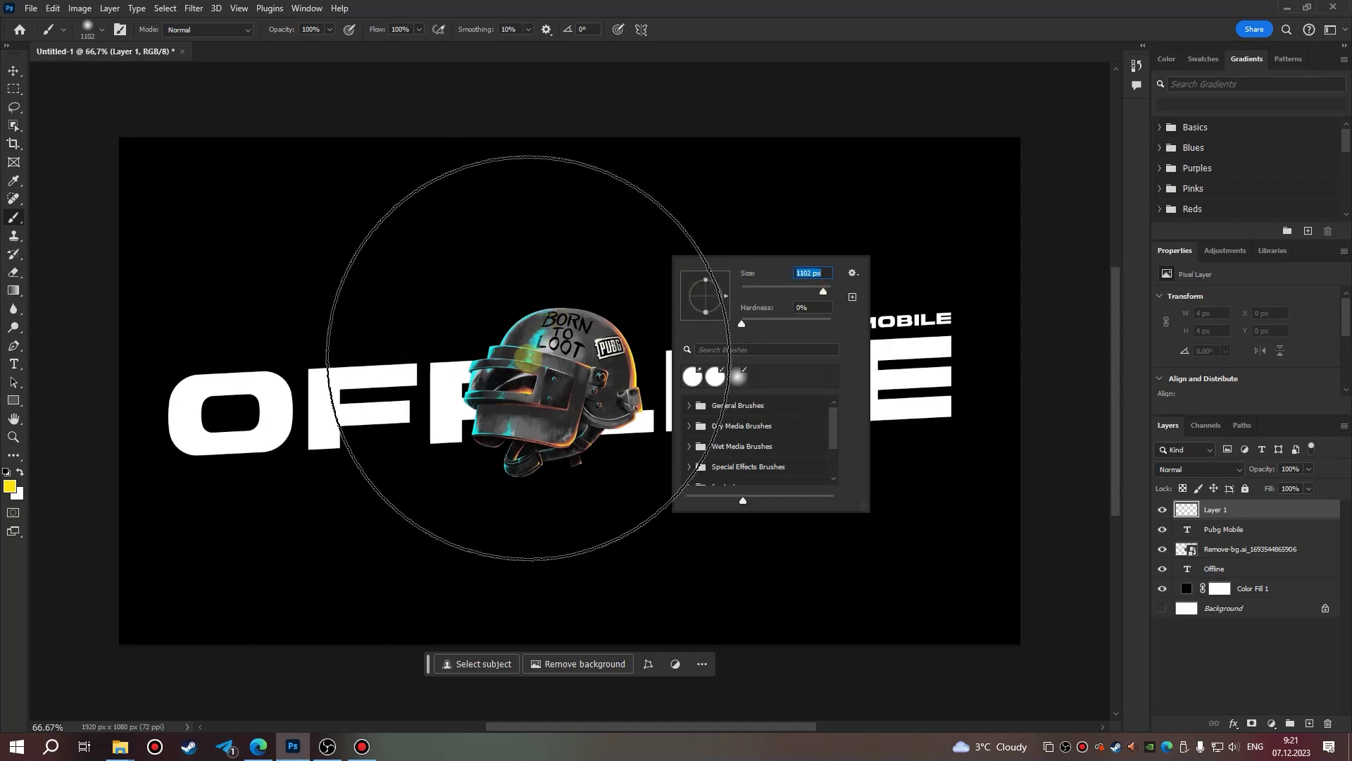
key("Return")
key("Delete")
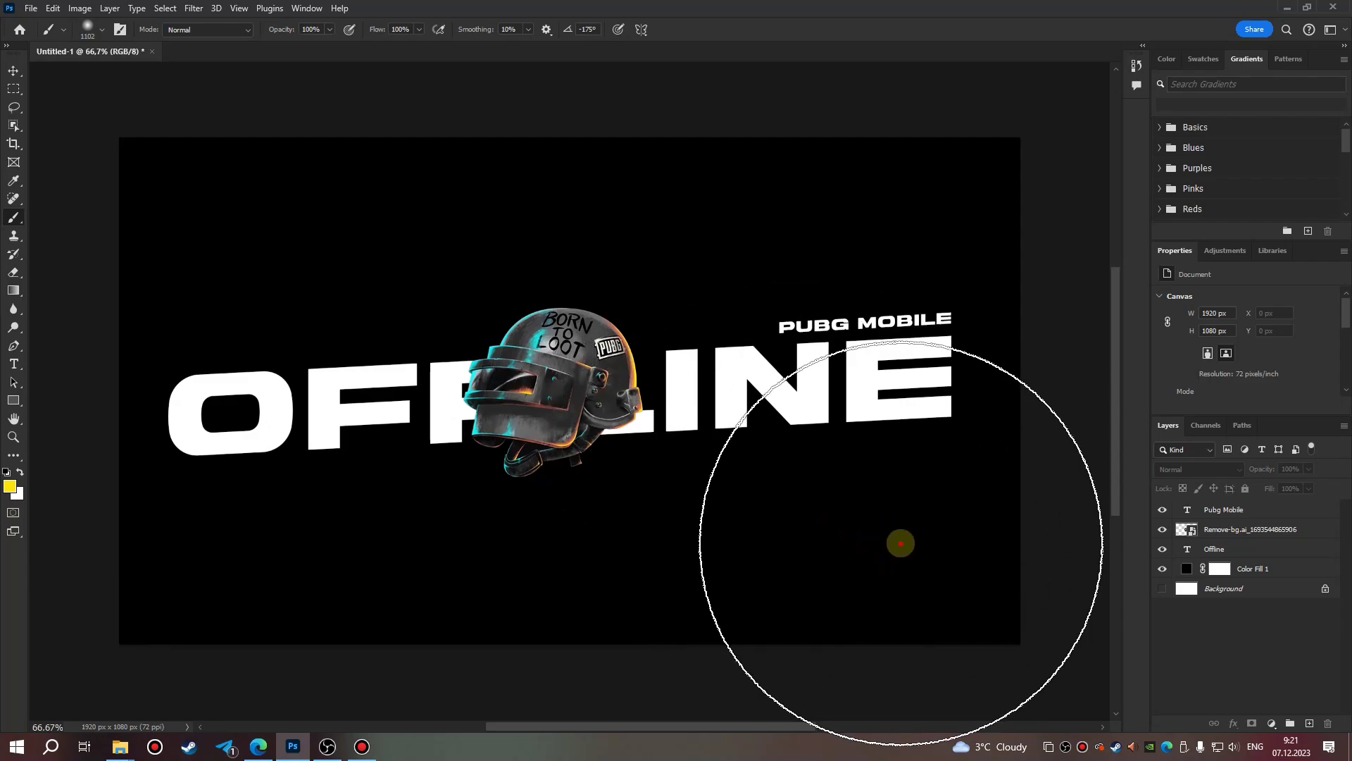
left_click(901, 544)
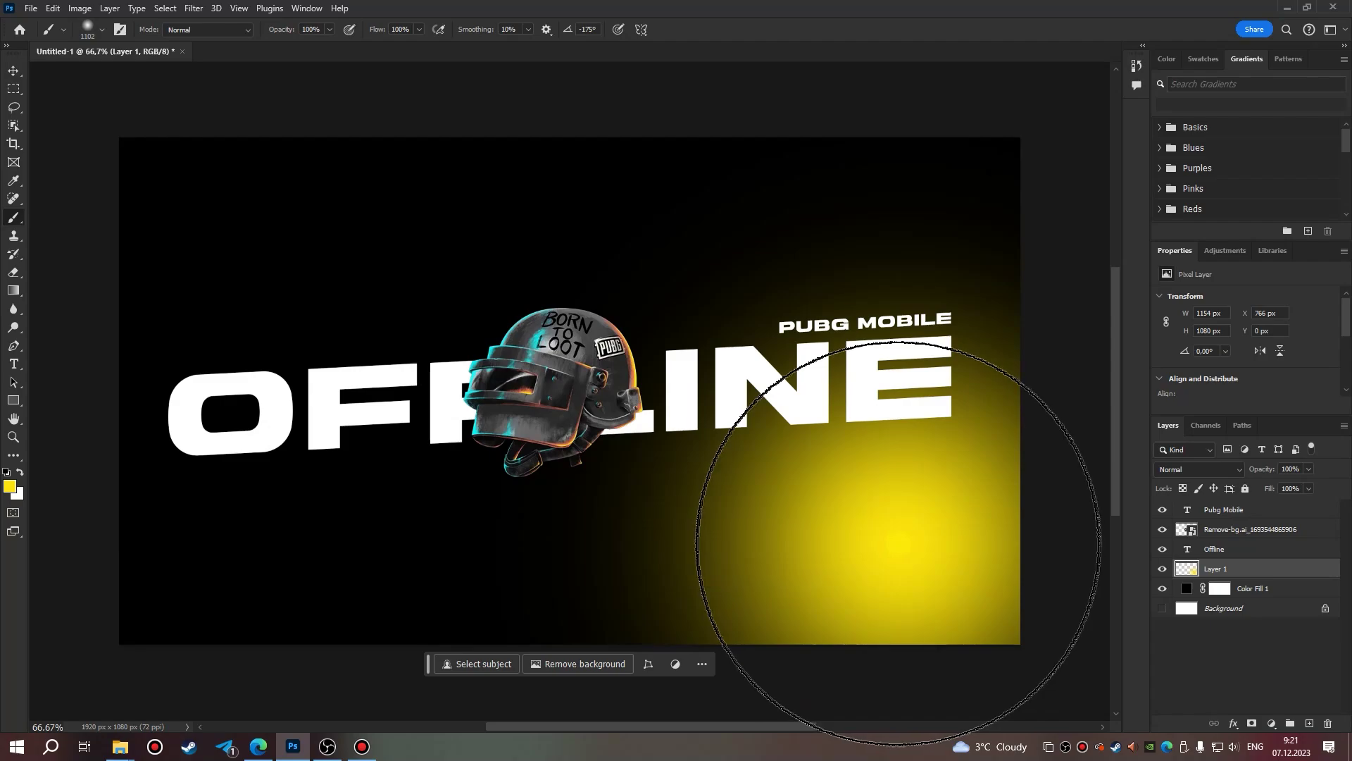
left_click(879, 571)
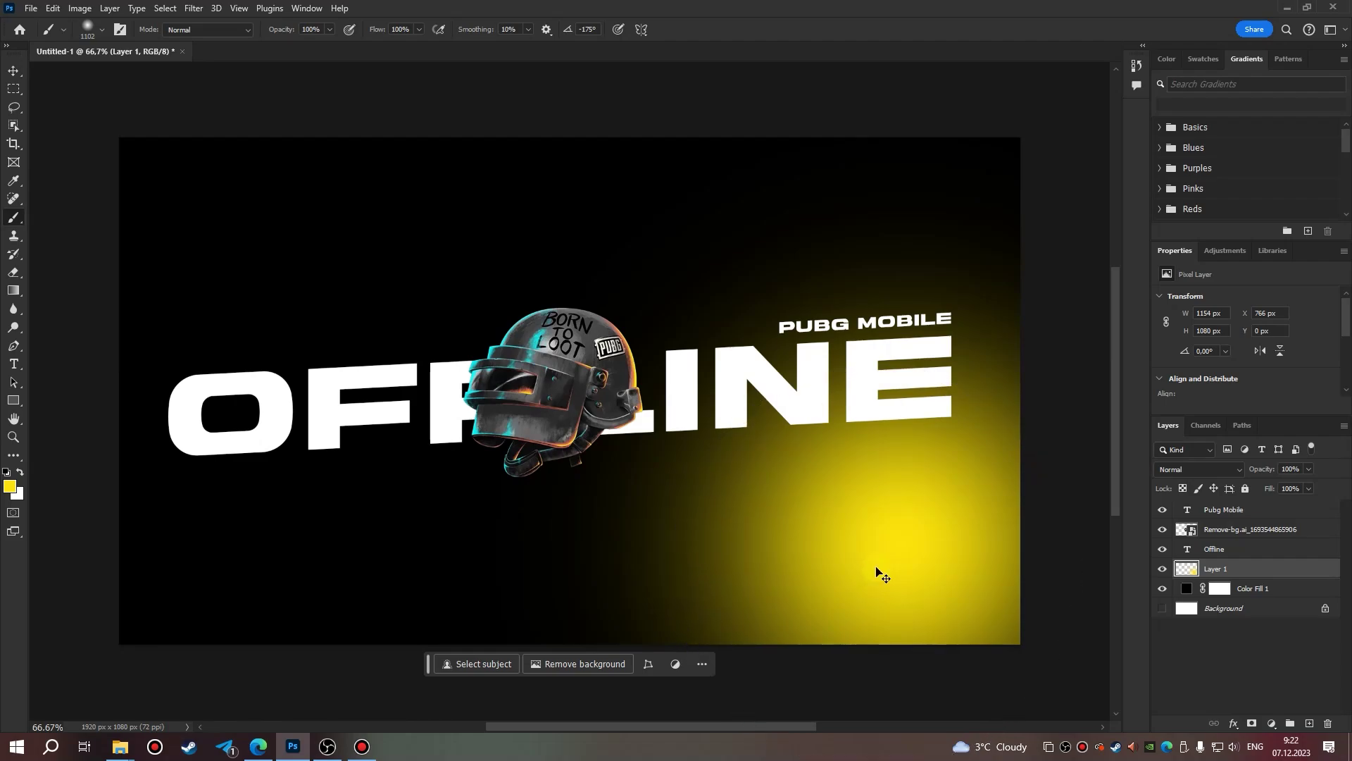
Undo the yellow glow and sample the helmet's orange as the paint colour.
key("ctrl+z")
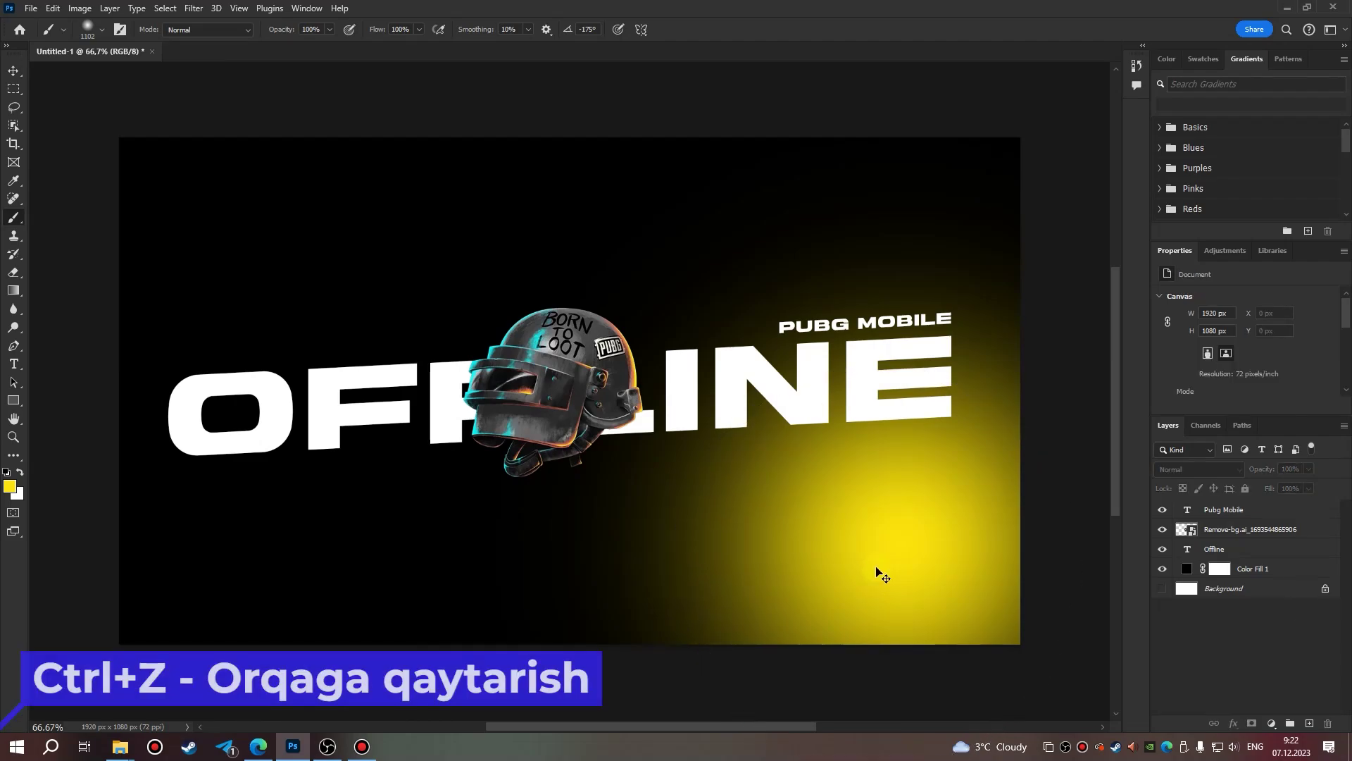
key("ctrl+z")
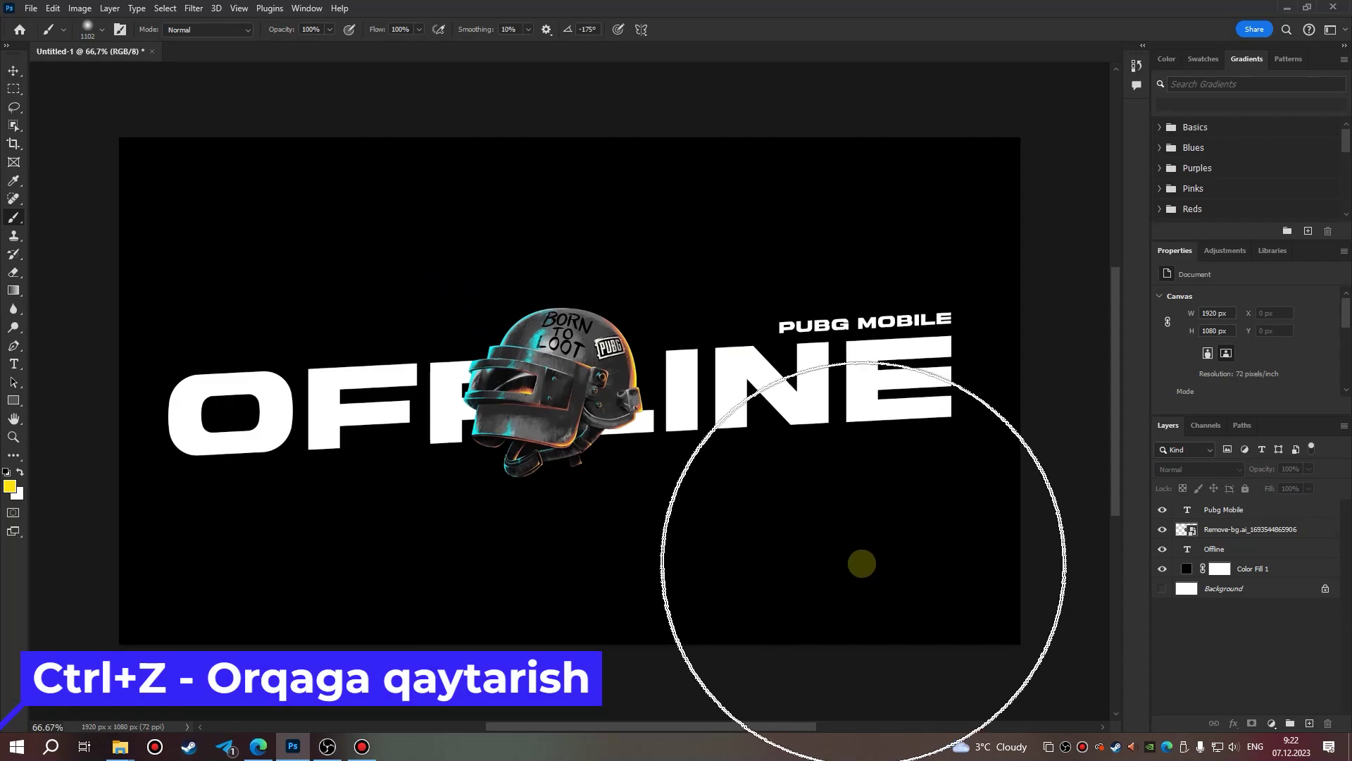
key("i")
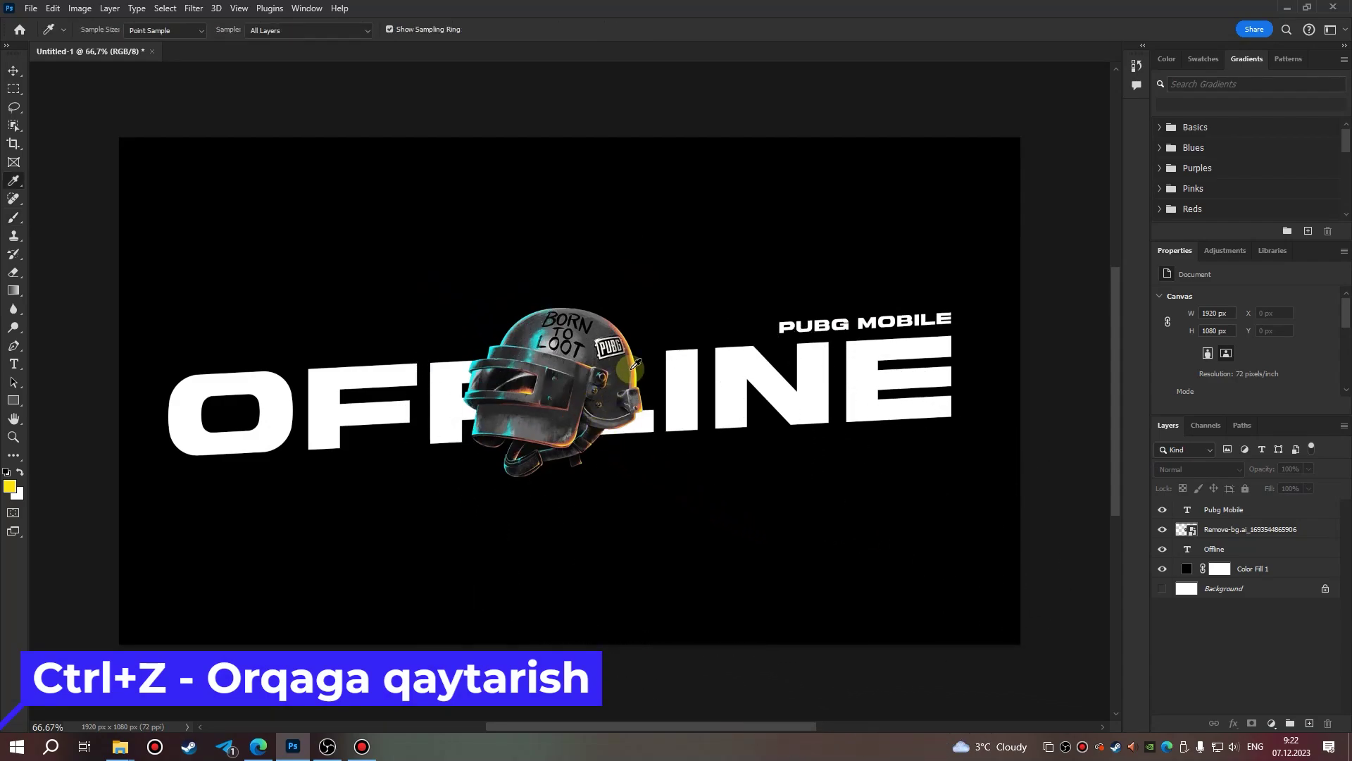
left_click(636, 360)
left_click_drag(636, 360, 636, 360)
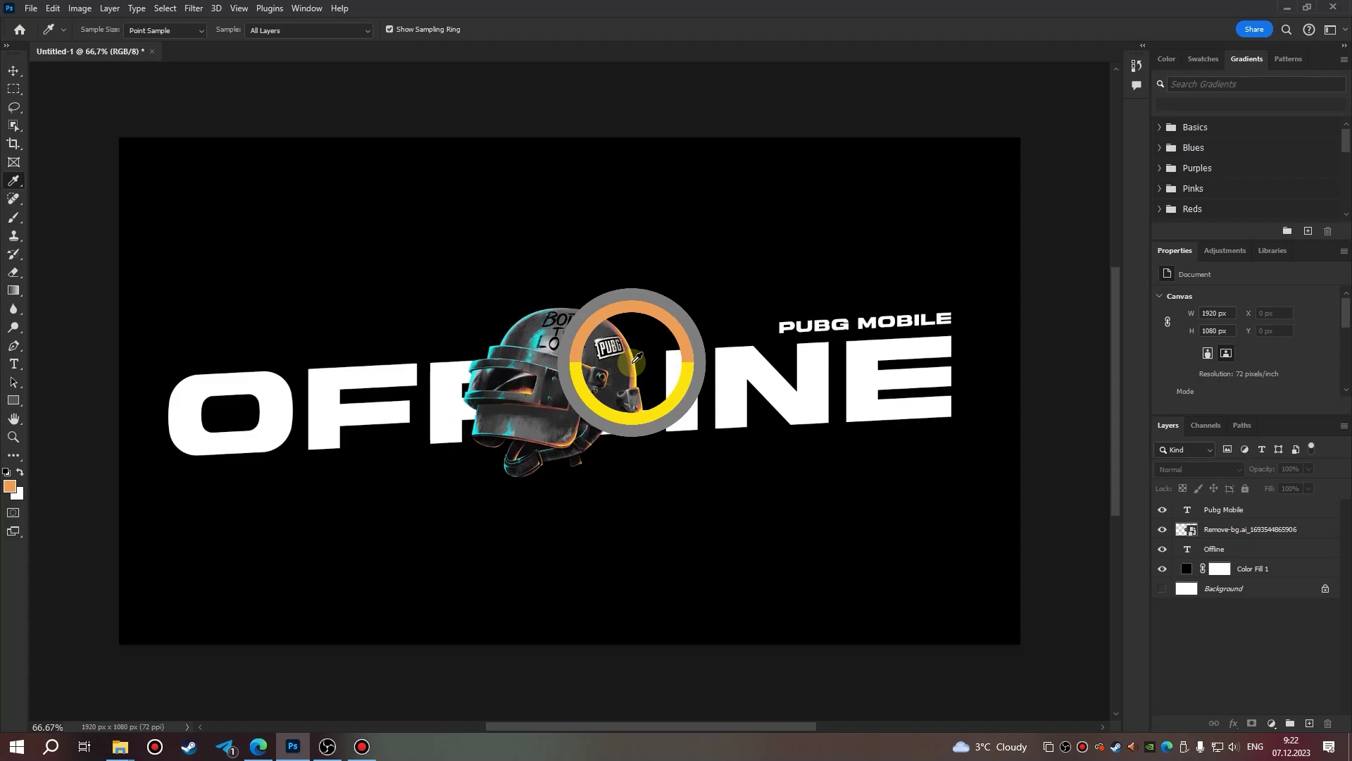
Paint a soft orange glow over the banner's lower right on Layer 1.
key("b")
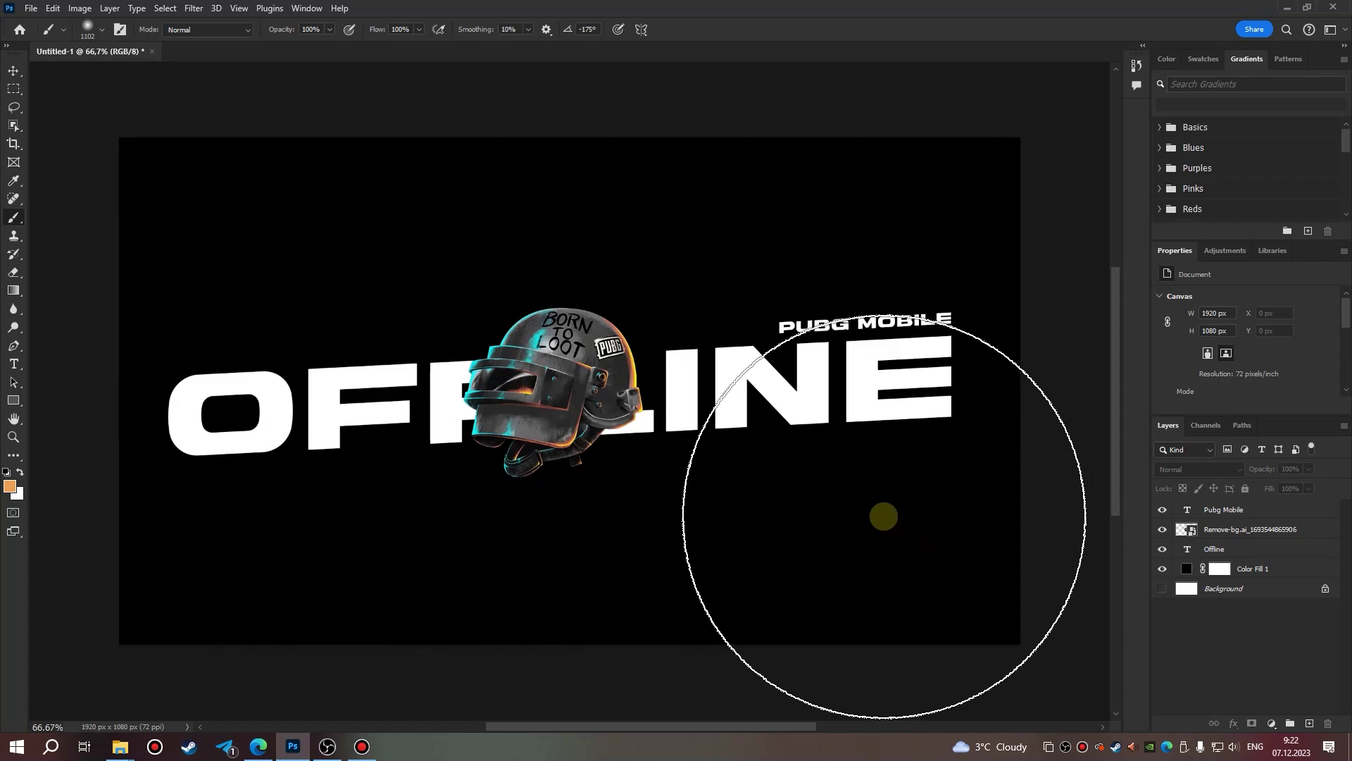
key("ctrl+shift+alt+n")
left_click(876, 514)
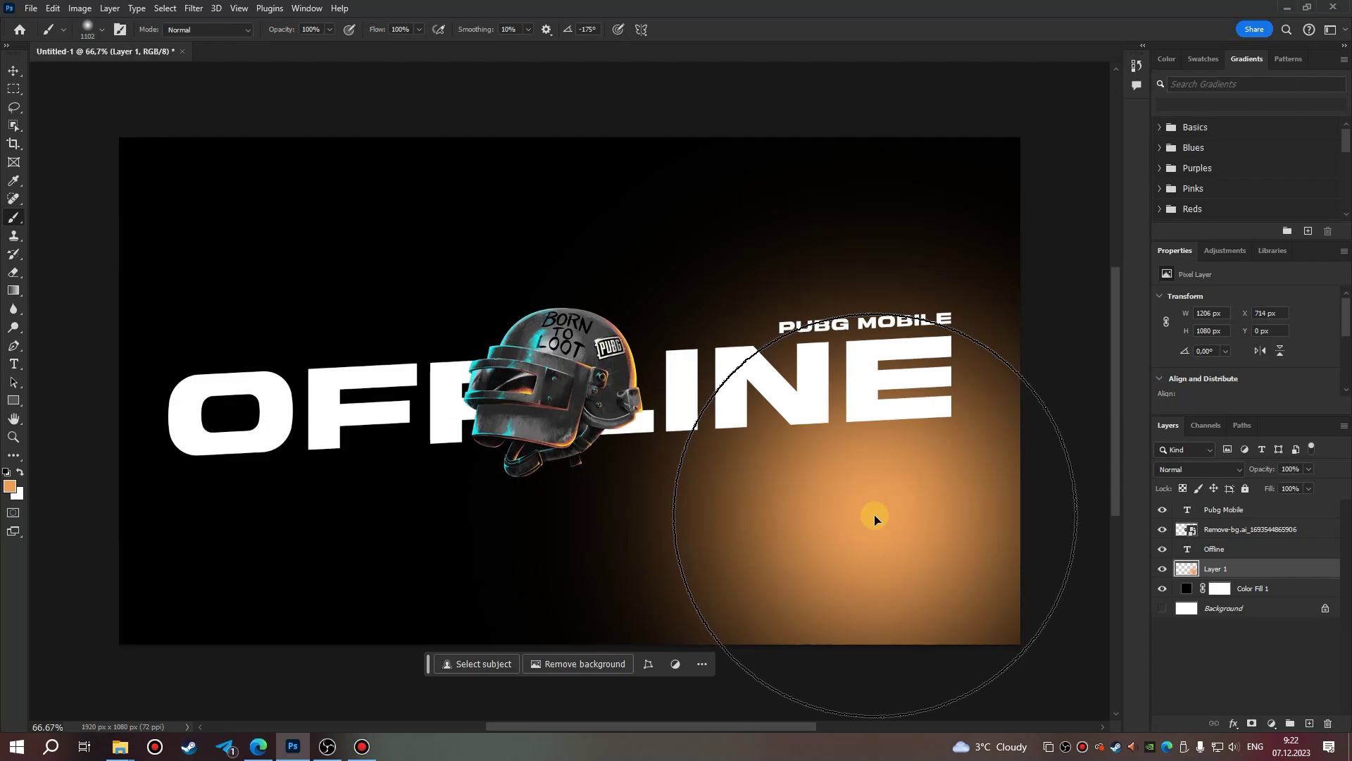
key("v")
left_click(1142, 564)
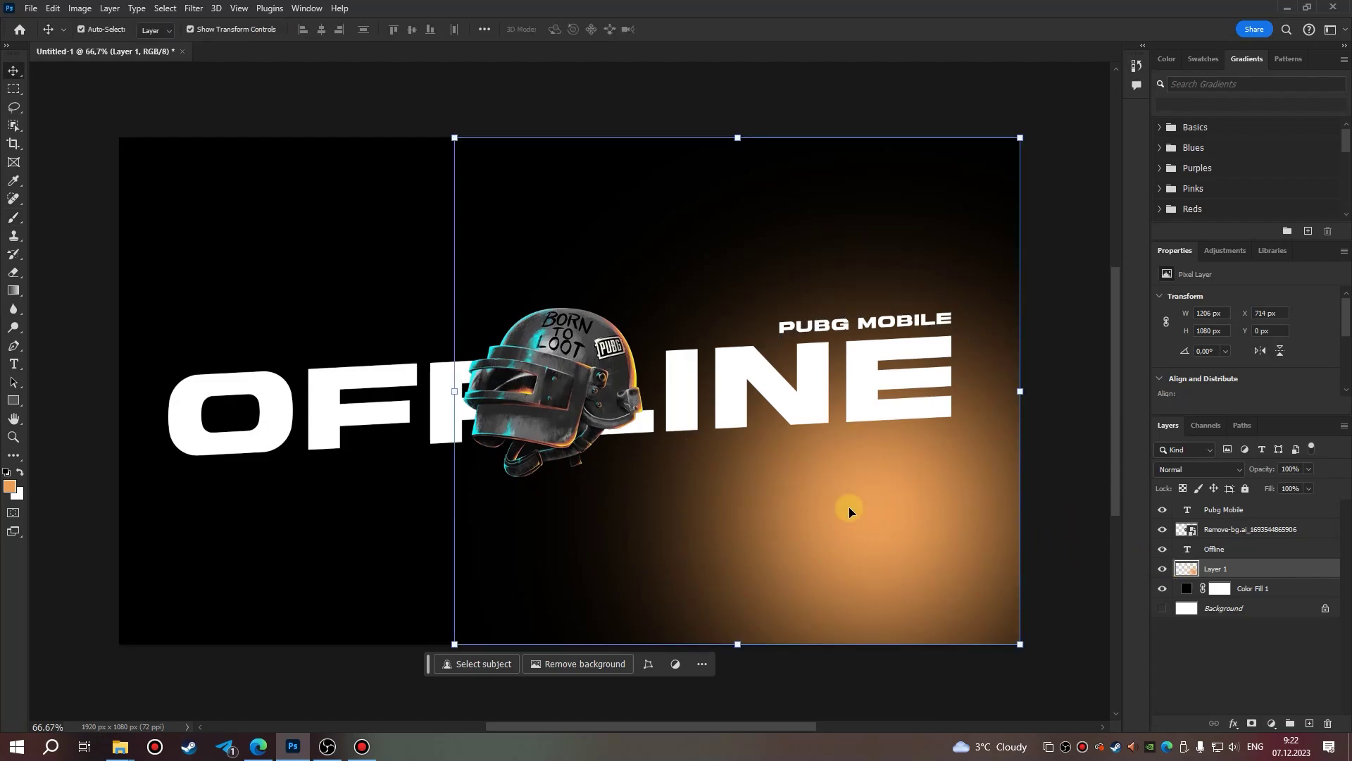
Free-transform Layer 1 to enlarge the orange glow and shift it down-left, then commit.
scroll(855, 507, "down", 2)
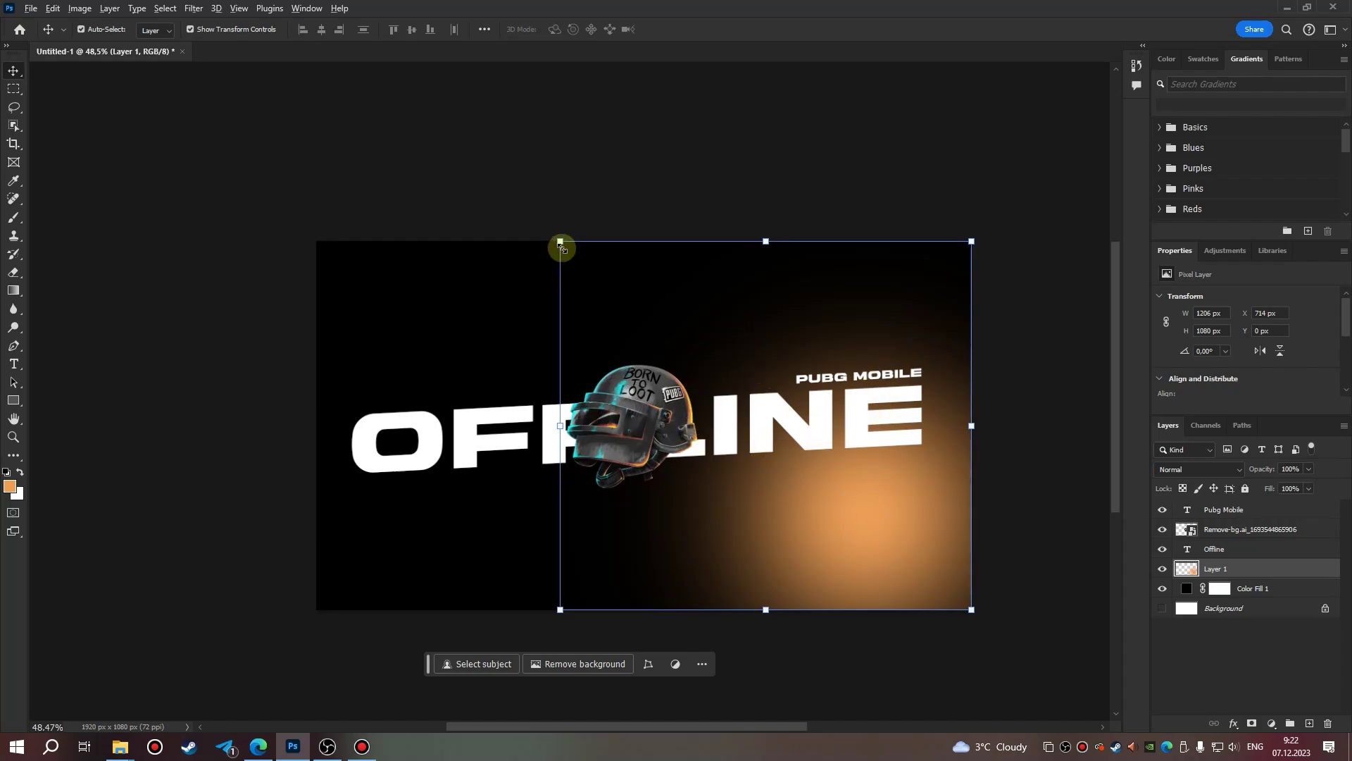
key("ctrl+t")
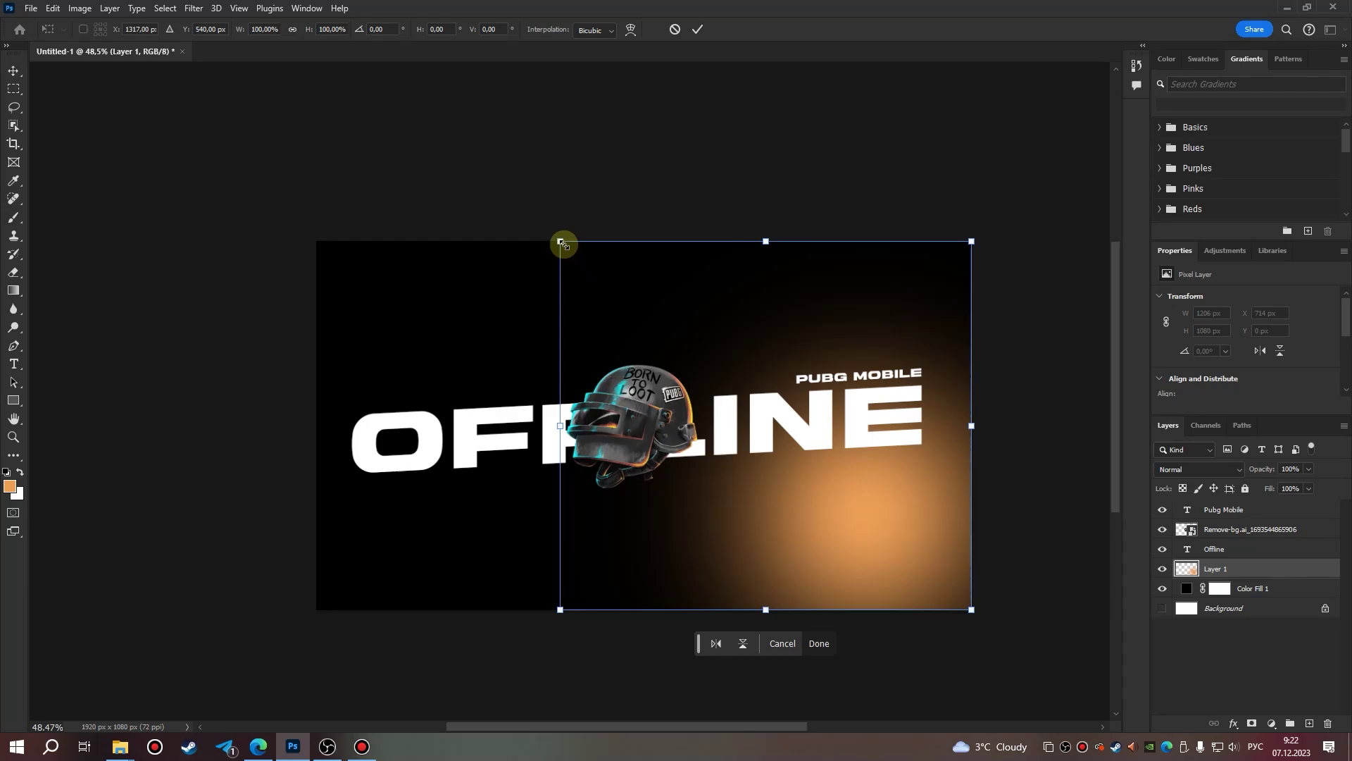
left_click_drag(560, 241, 436, 219)
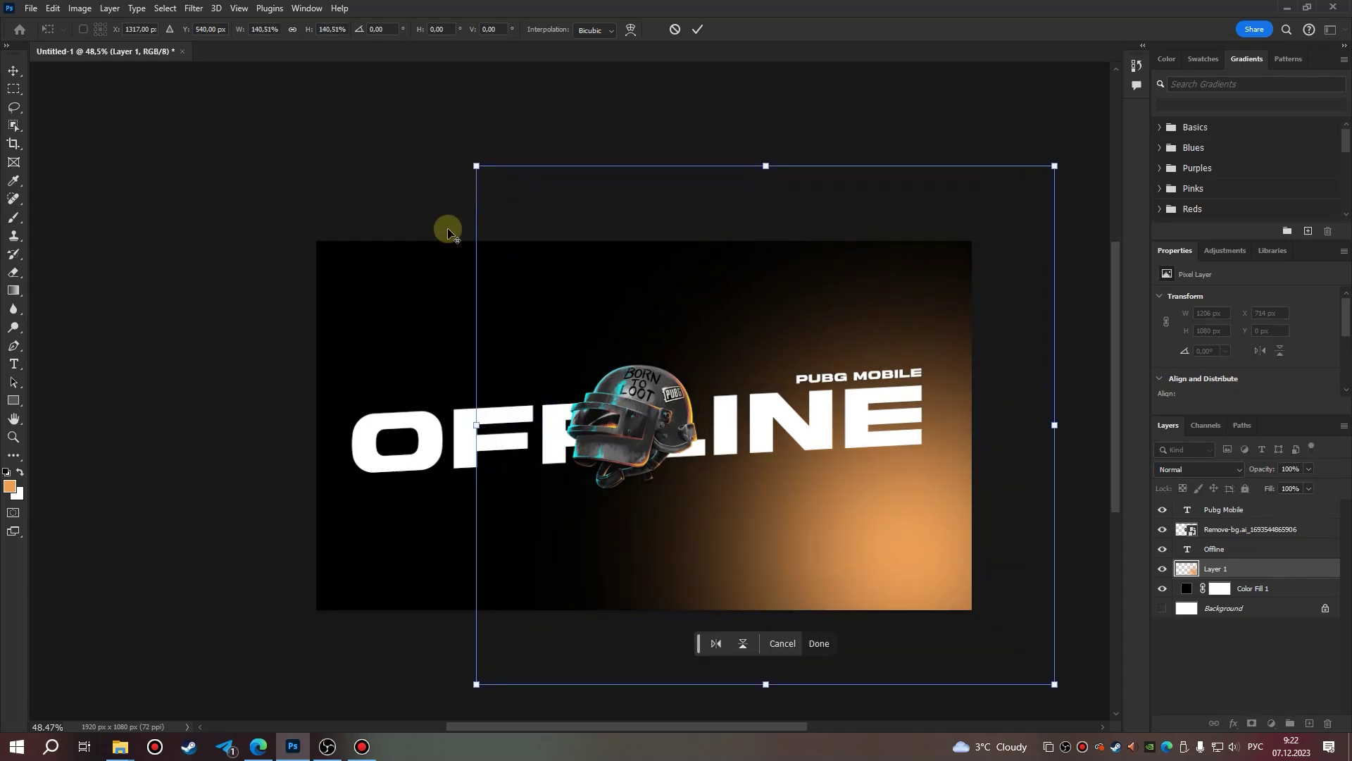
left_click_drag(914, 526, 903, 581)
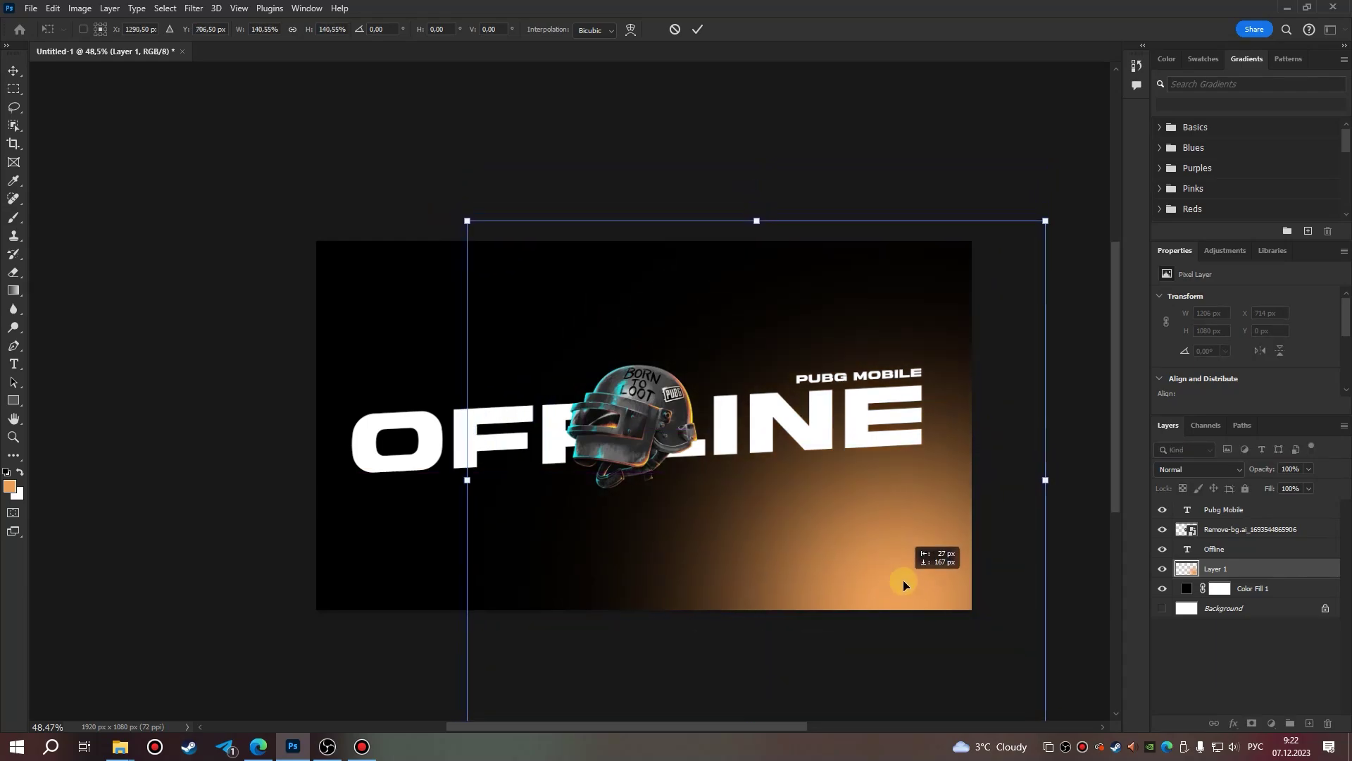
left_click(697, 29)
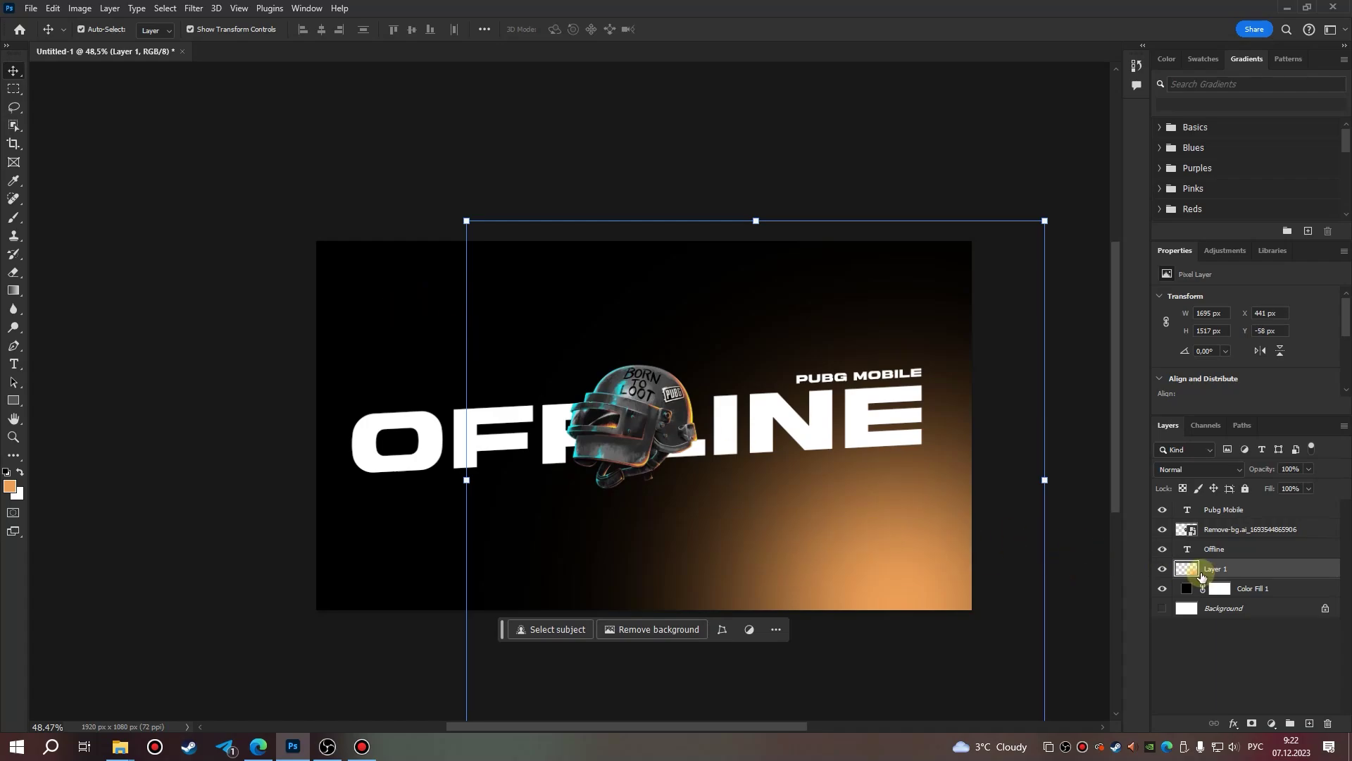
key("ctrl")
Duplicate Layer 1 to make a copy of the orange glow.
right_click(1225, 572)
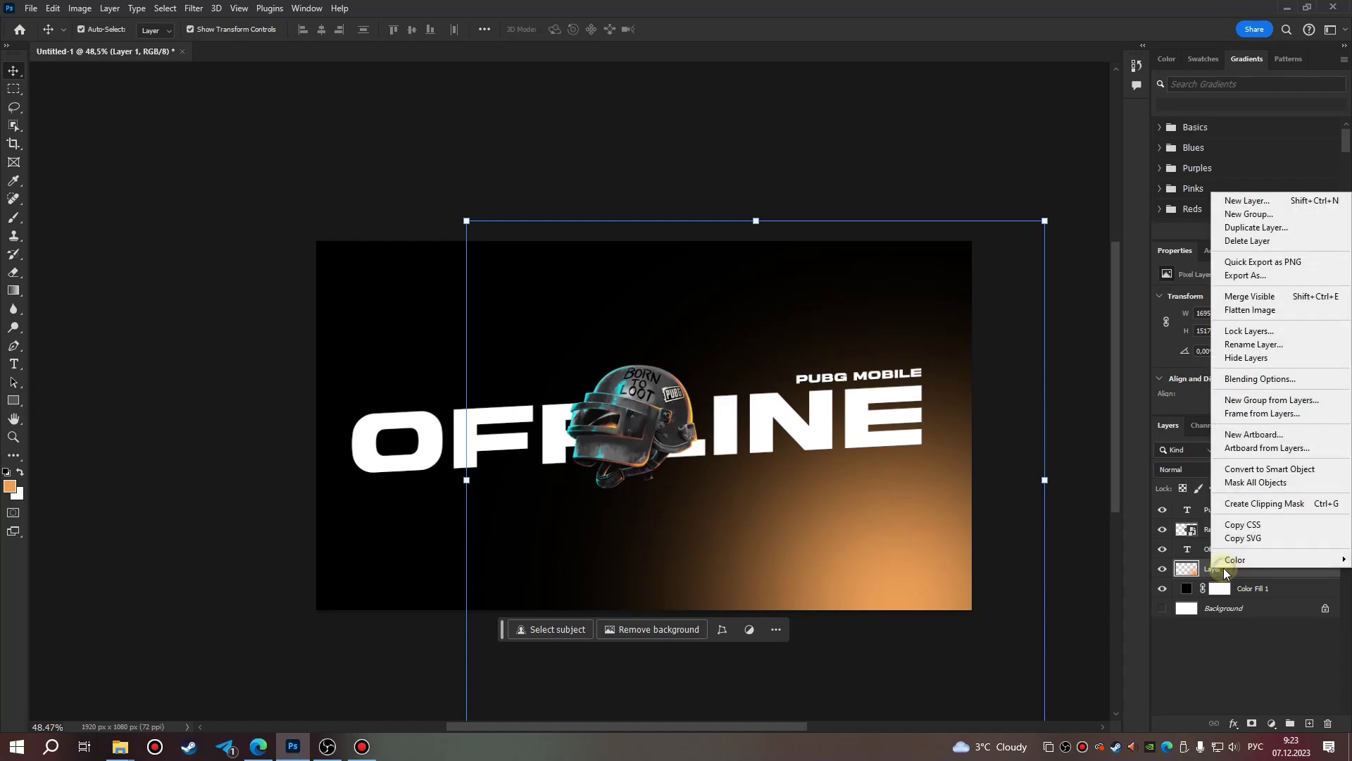
left_click(1239, 232)
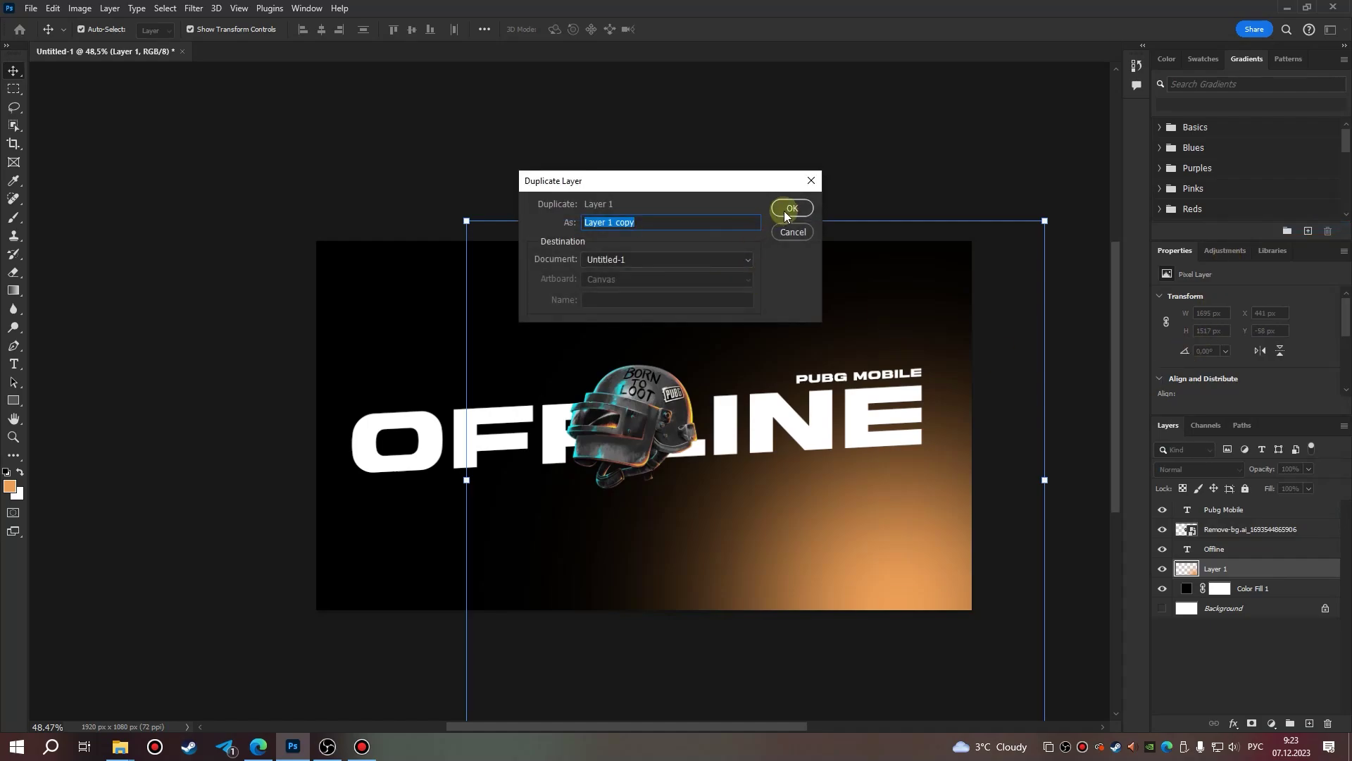
left_click(793, 208)
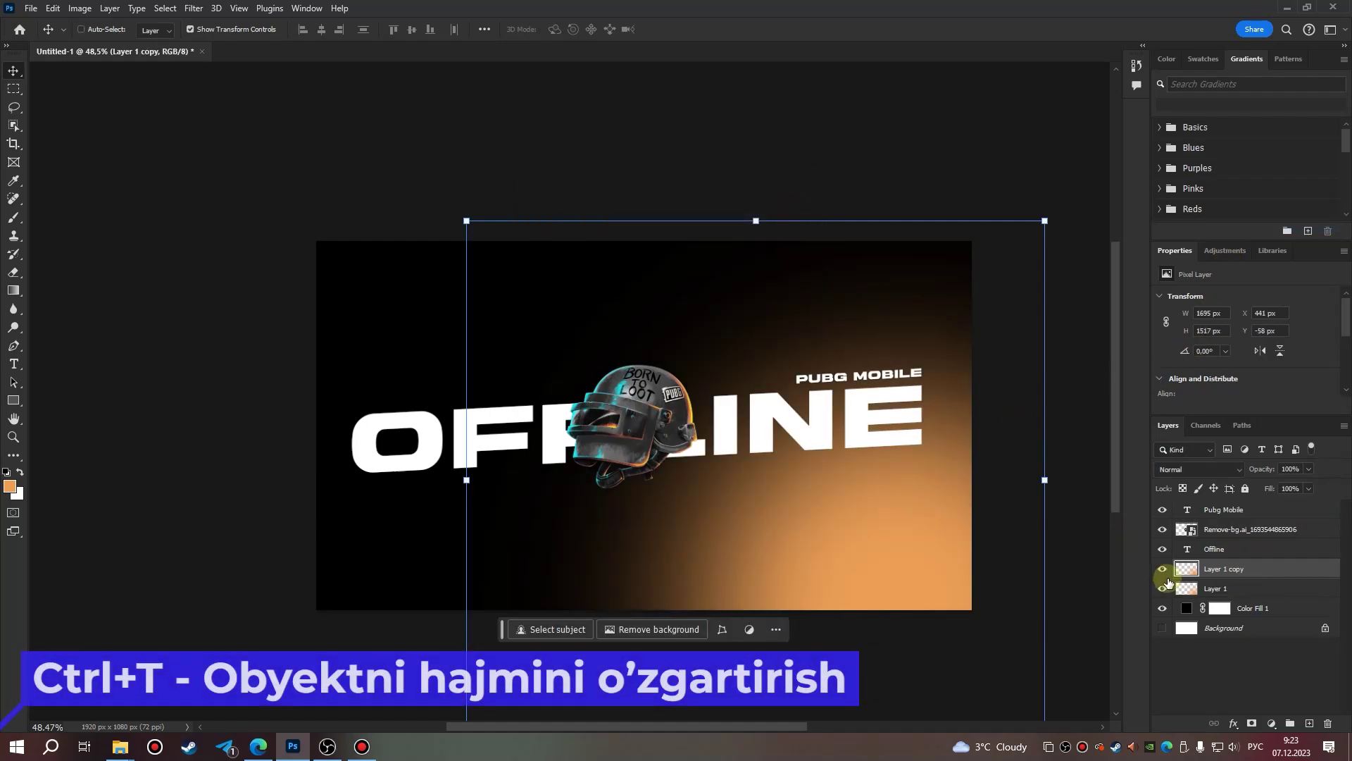
Move and rotate the glow copy into the upper-left corner, then open Hue/Saturation.
key("ctrl+t")
left_click_drag(971, 475, 738, 364)
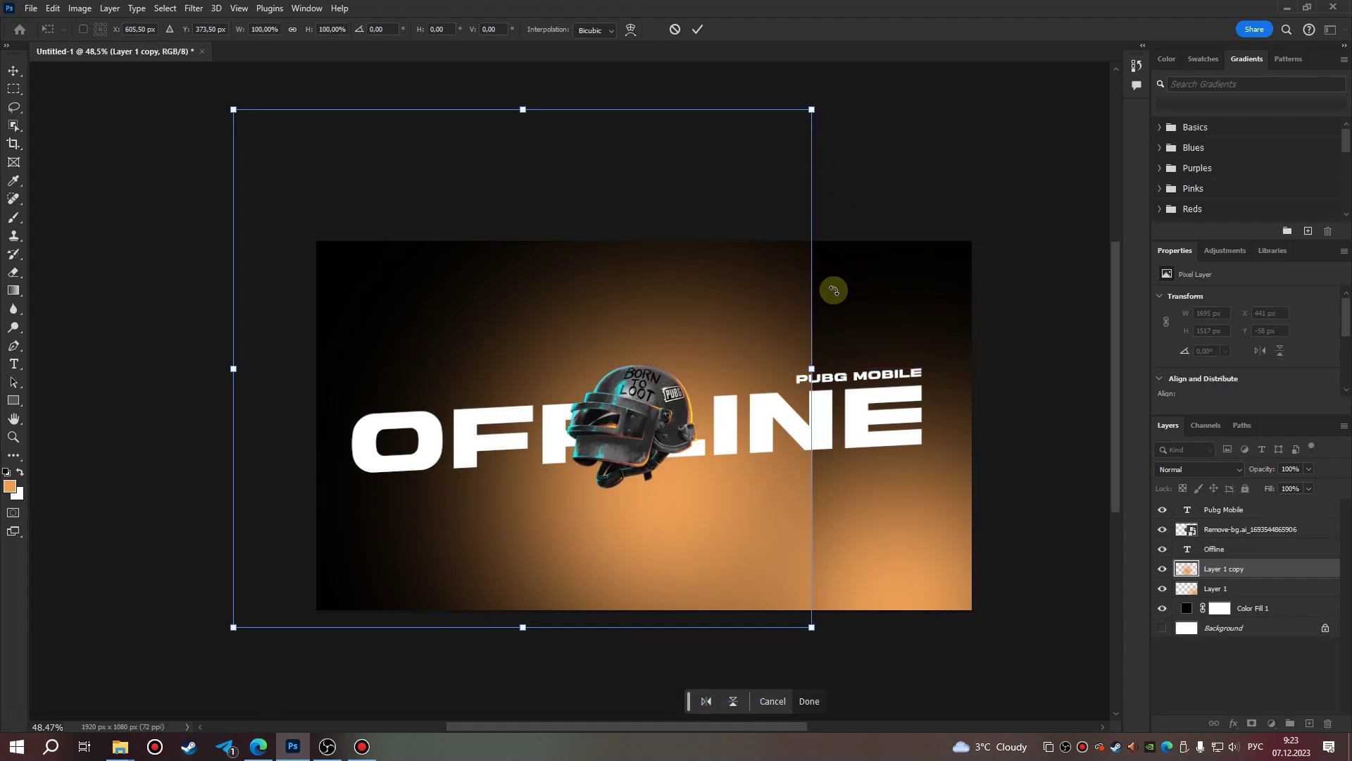
mouse_move(831, 151)
left_mouse_down()
mouse_move(641, 569)
mouse_move(366, 494)
left_mouse_up()
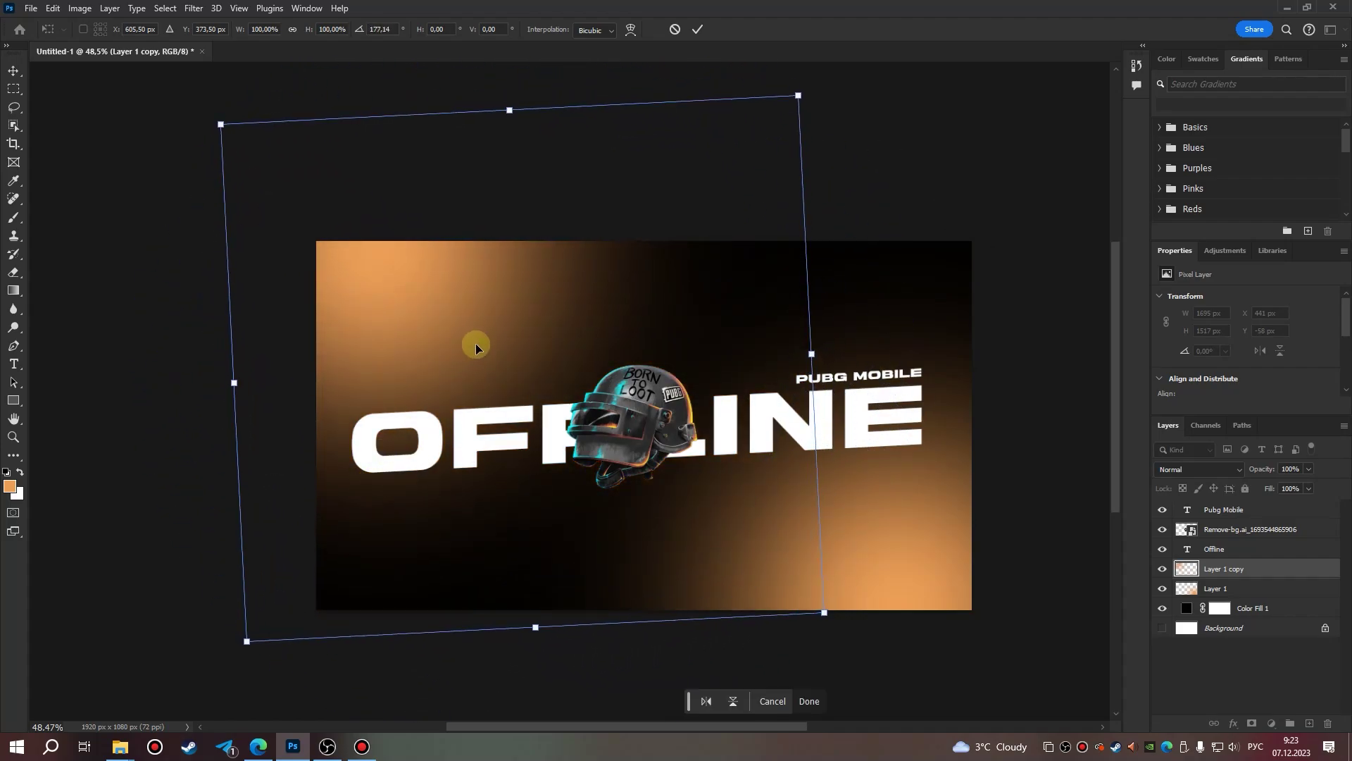
left_click_drag(474, 341, 463, 363)
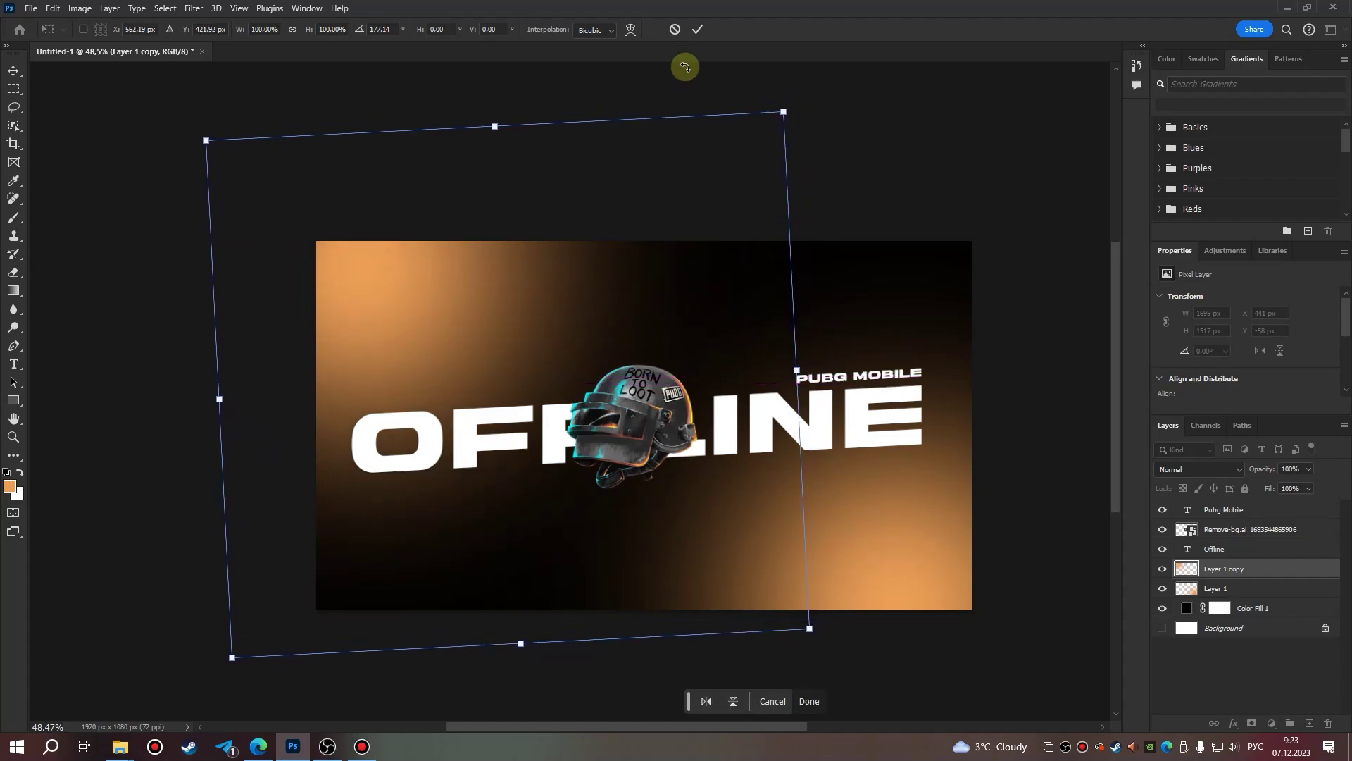
left_click(703, 35)
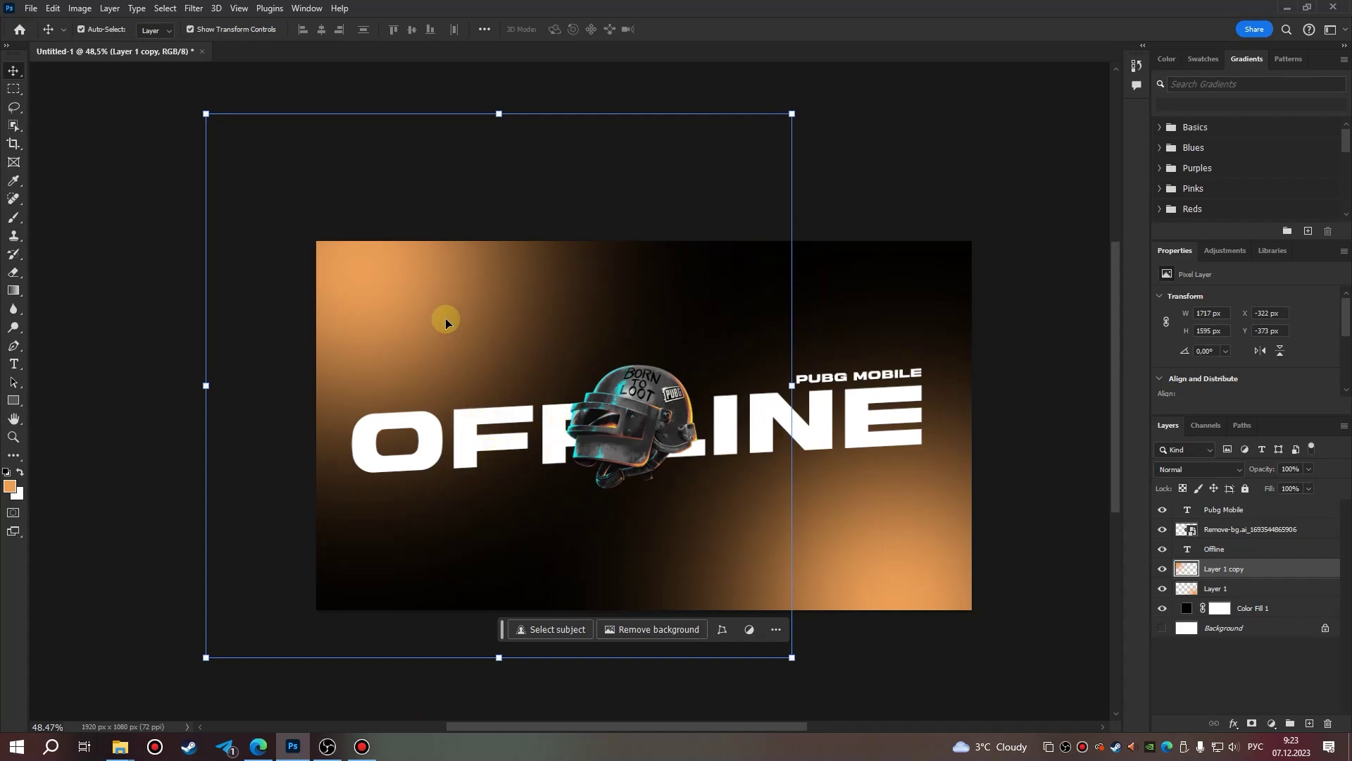
key("ctrl")
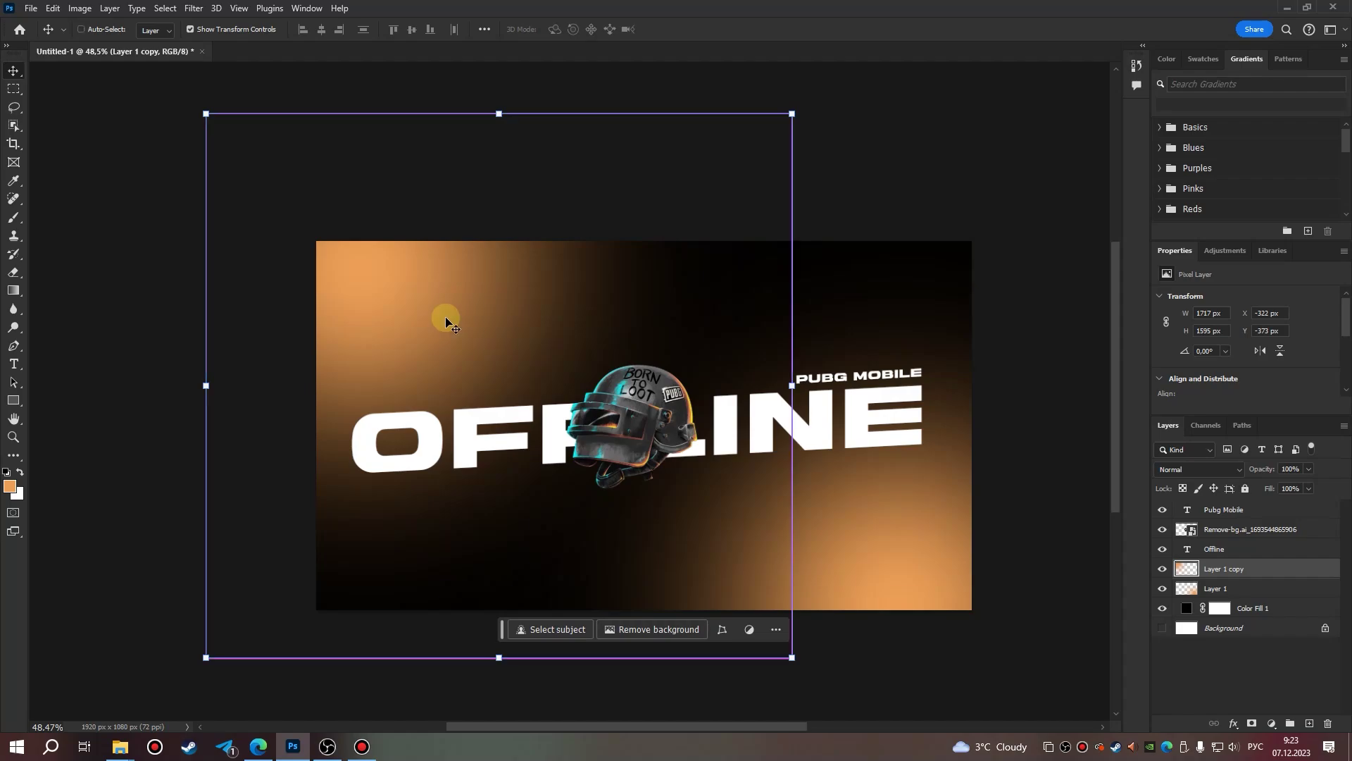
key("ctrl+u")
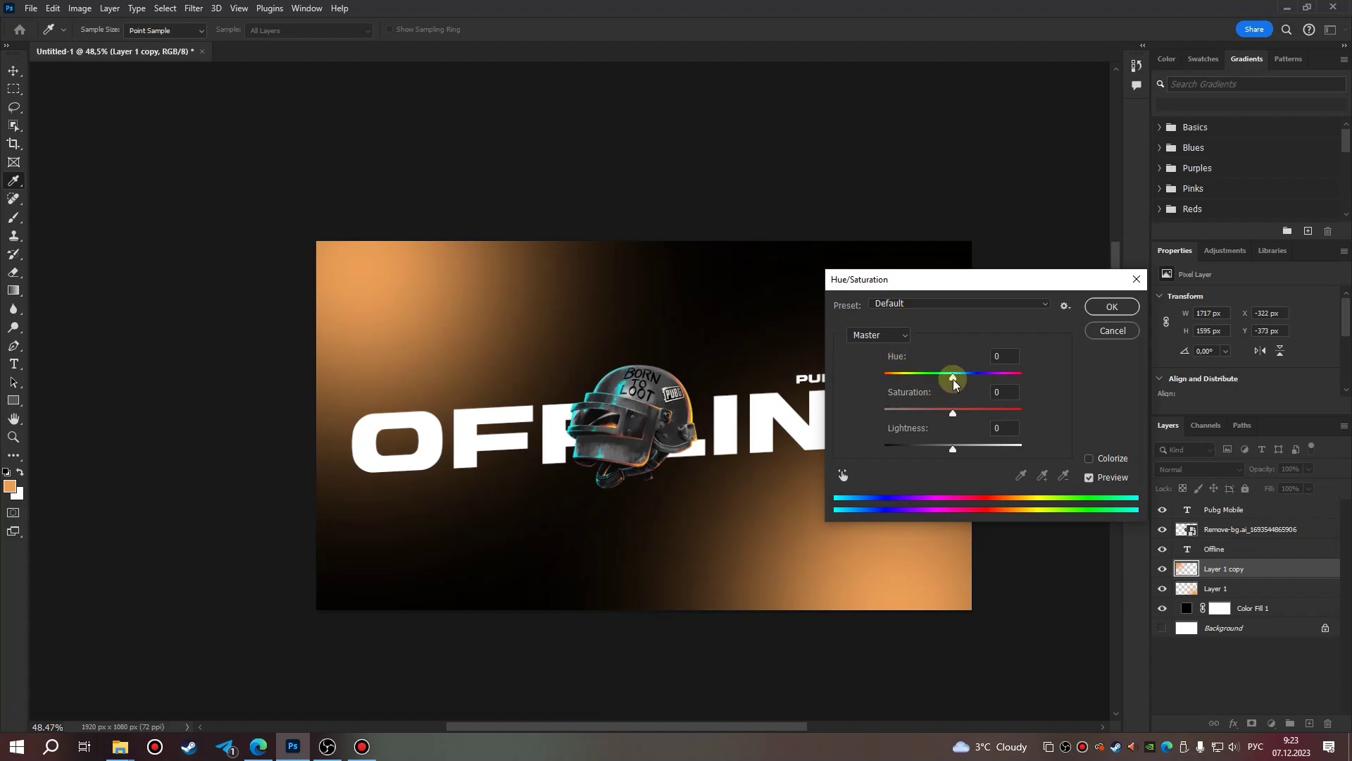
Shift the glow copy's Hue to +145 for a cyan tint and confirm.
mouse_move(953, 381)
left_mouse_down()
mouse_move(904, 385)
mouse_move(1014, 388)
left_mouse_up()
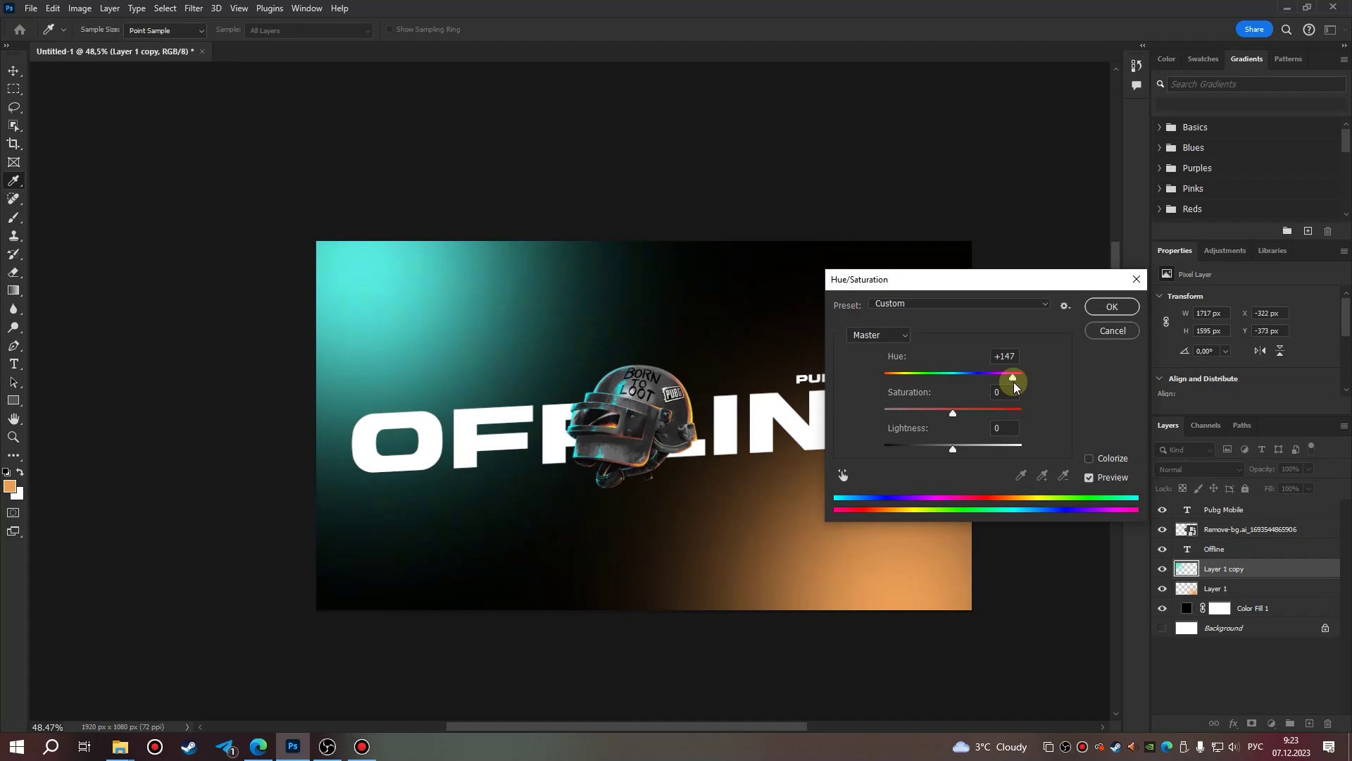
left_click_drag(1014, 388, 1015, 388)
left_click(1110, 311)
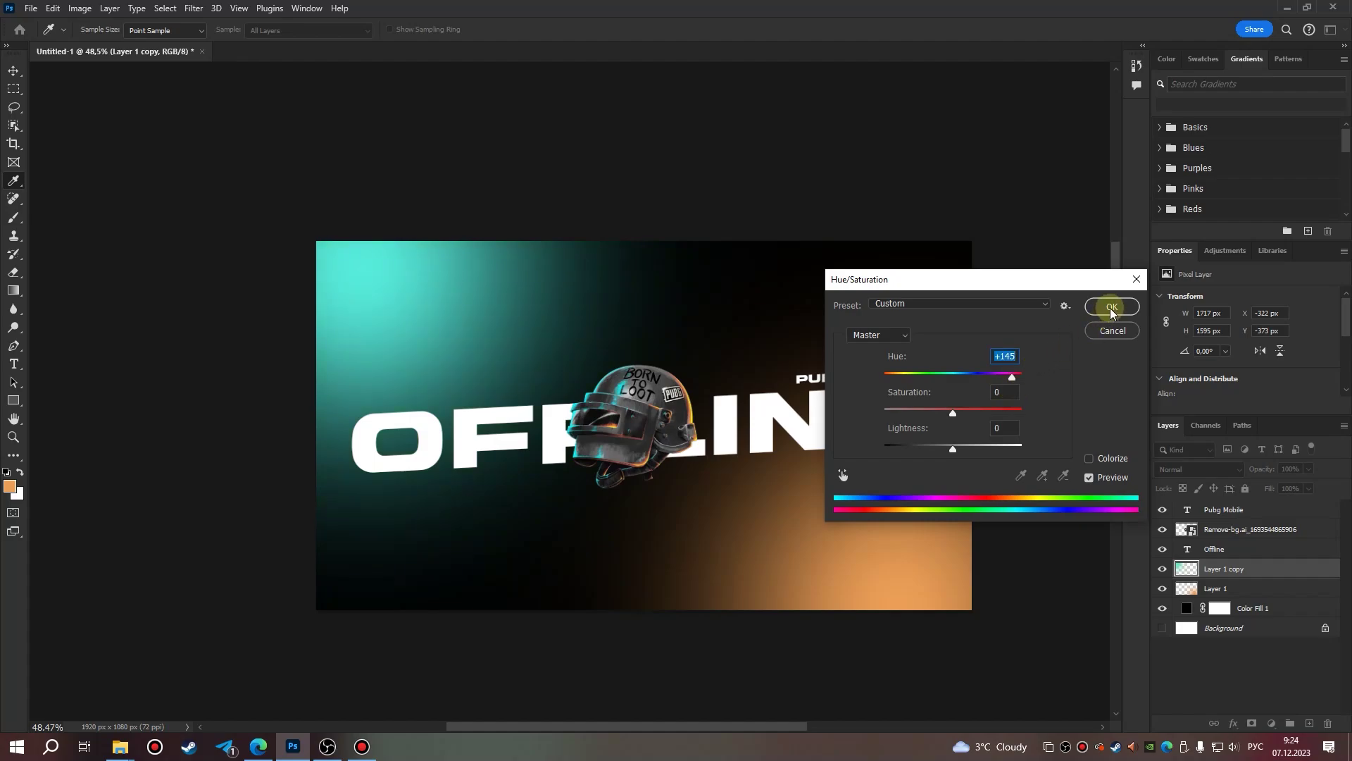
left_click(1111, 310)
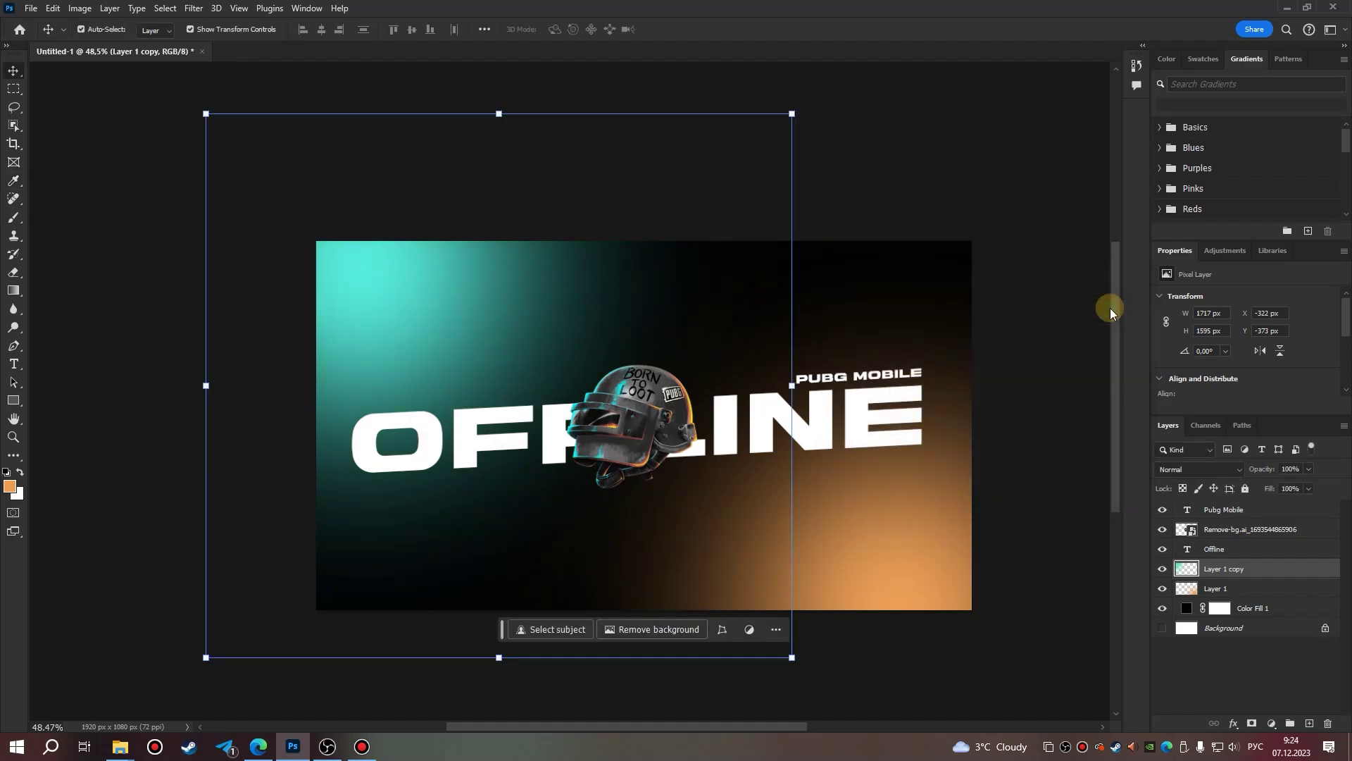
Deselect the layers and open the File menu to reach Save for Web (Legacy).
left_click(1031, 434)
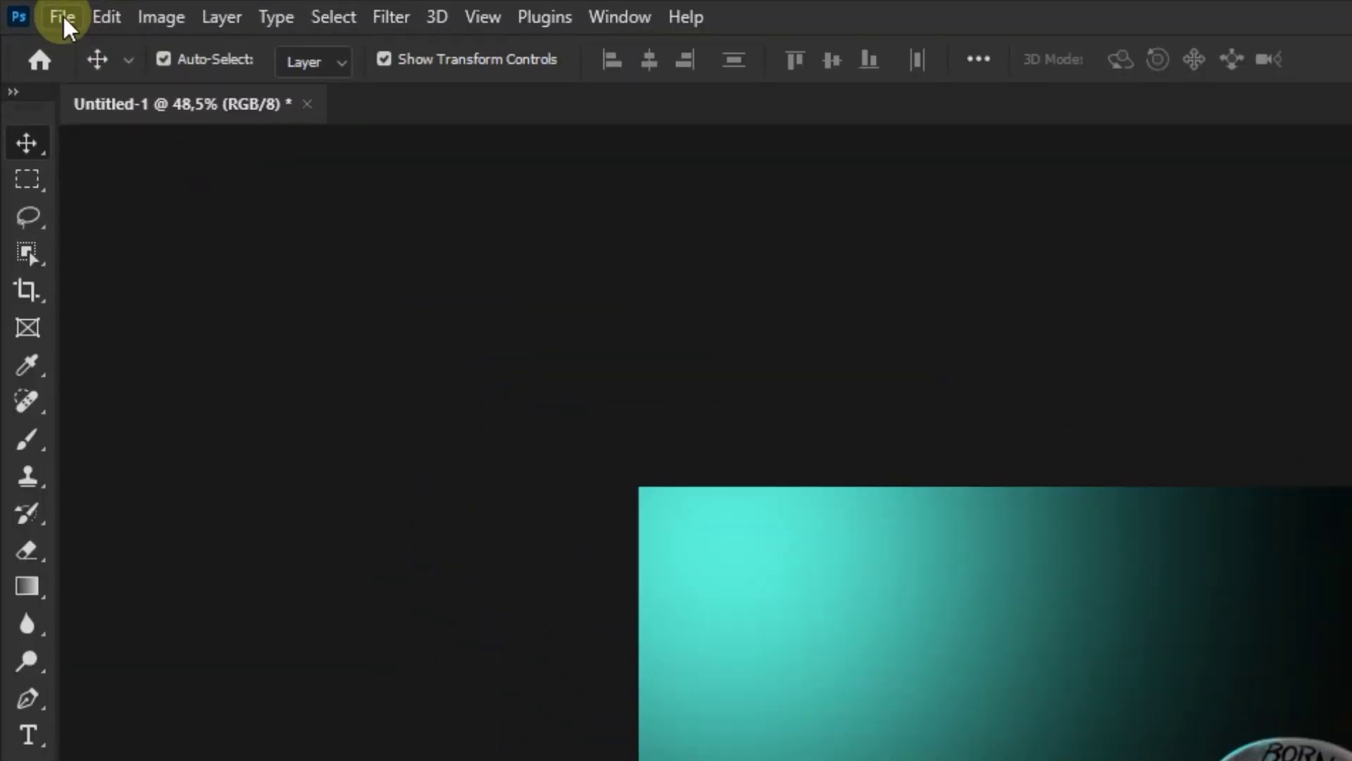
left_click(64, 16)
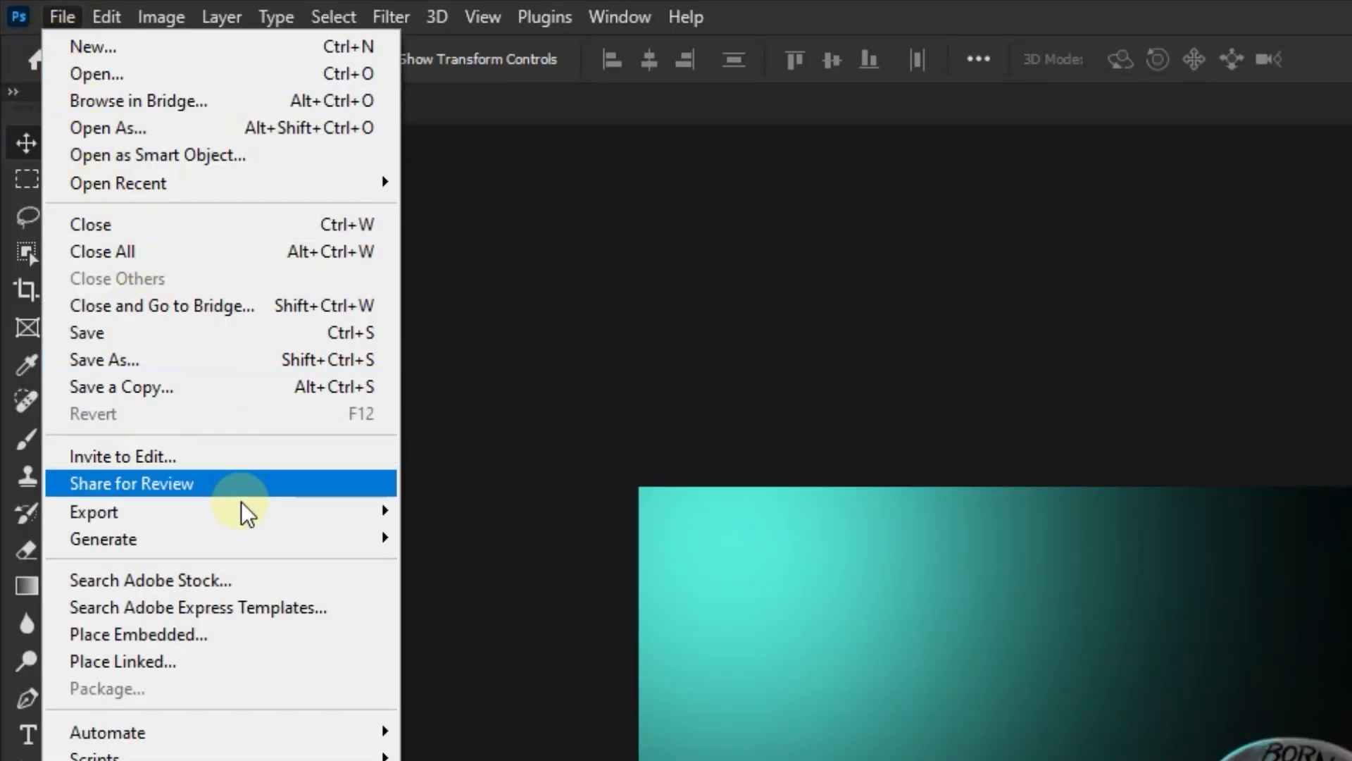
mouse_move(95, 511)
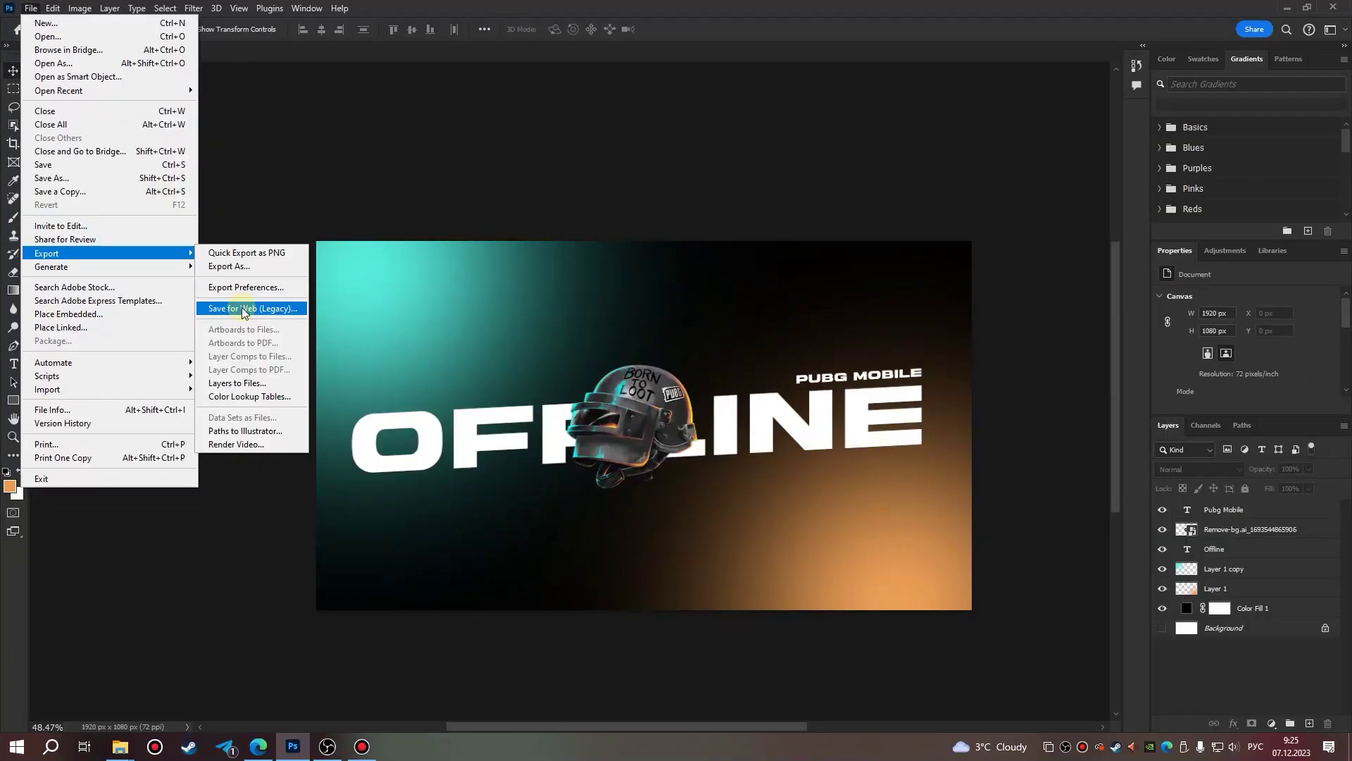
Export the banner through Save for Web as a JPEG named 'pubg stream' on the Desktop.
left_click(241, 306)
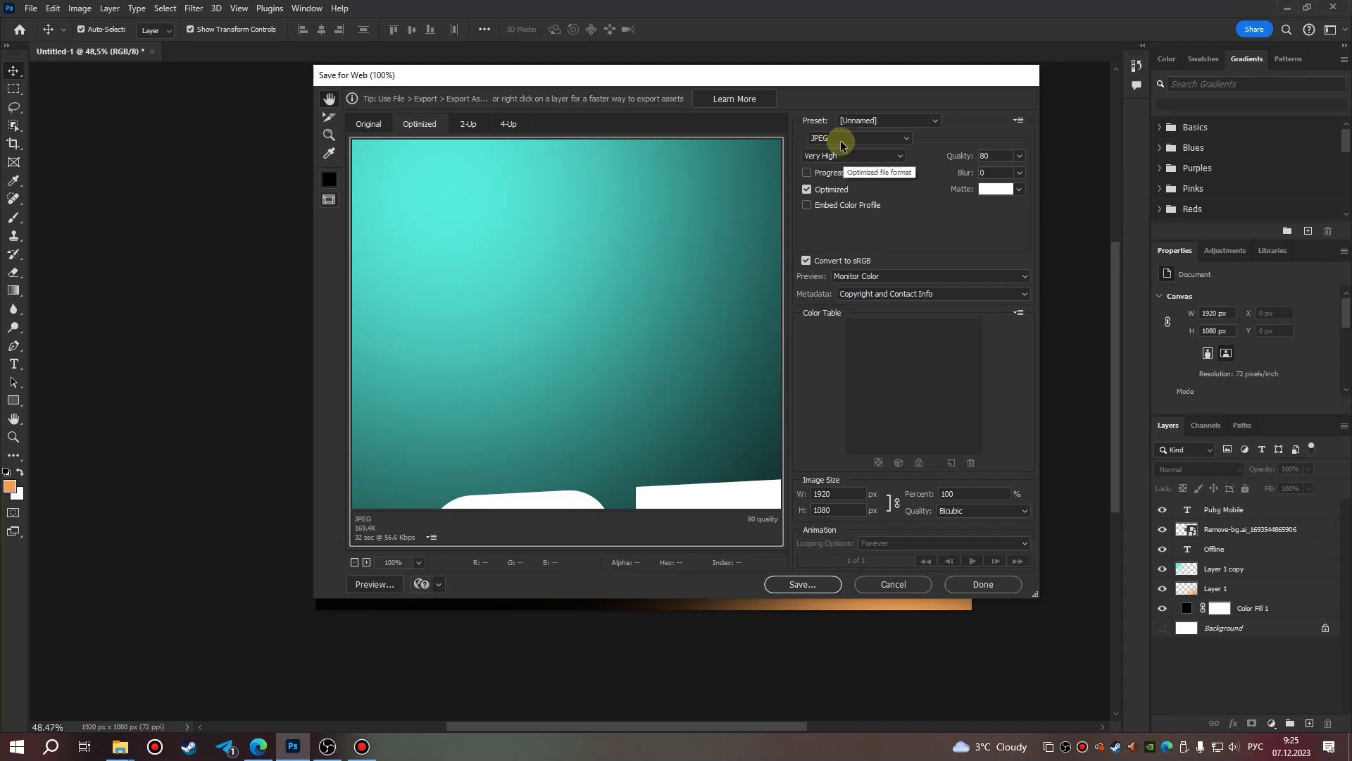
left_click(839, 140)
left_click(952, 142)
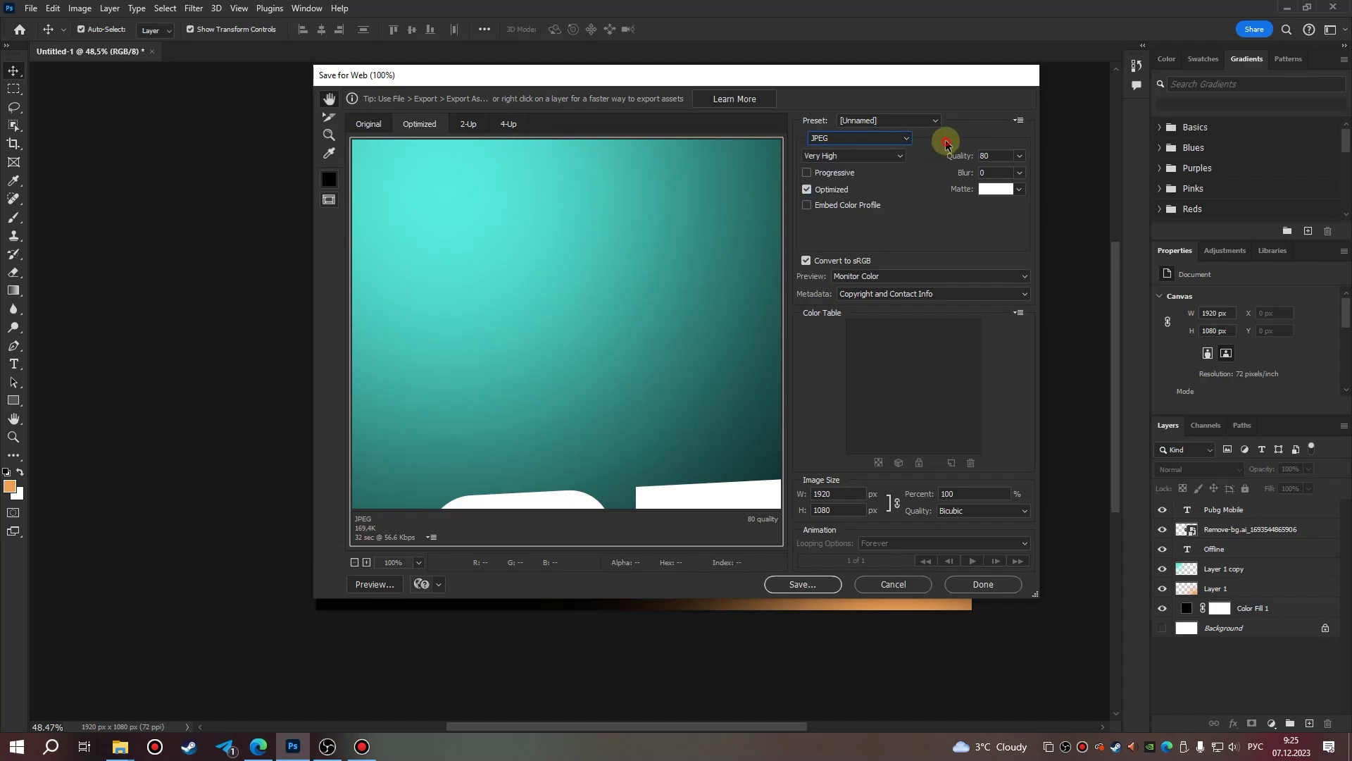
left_click(785, 584)
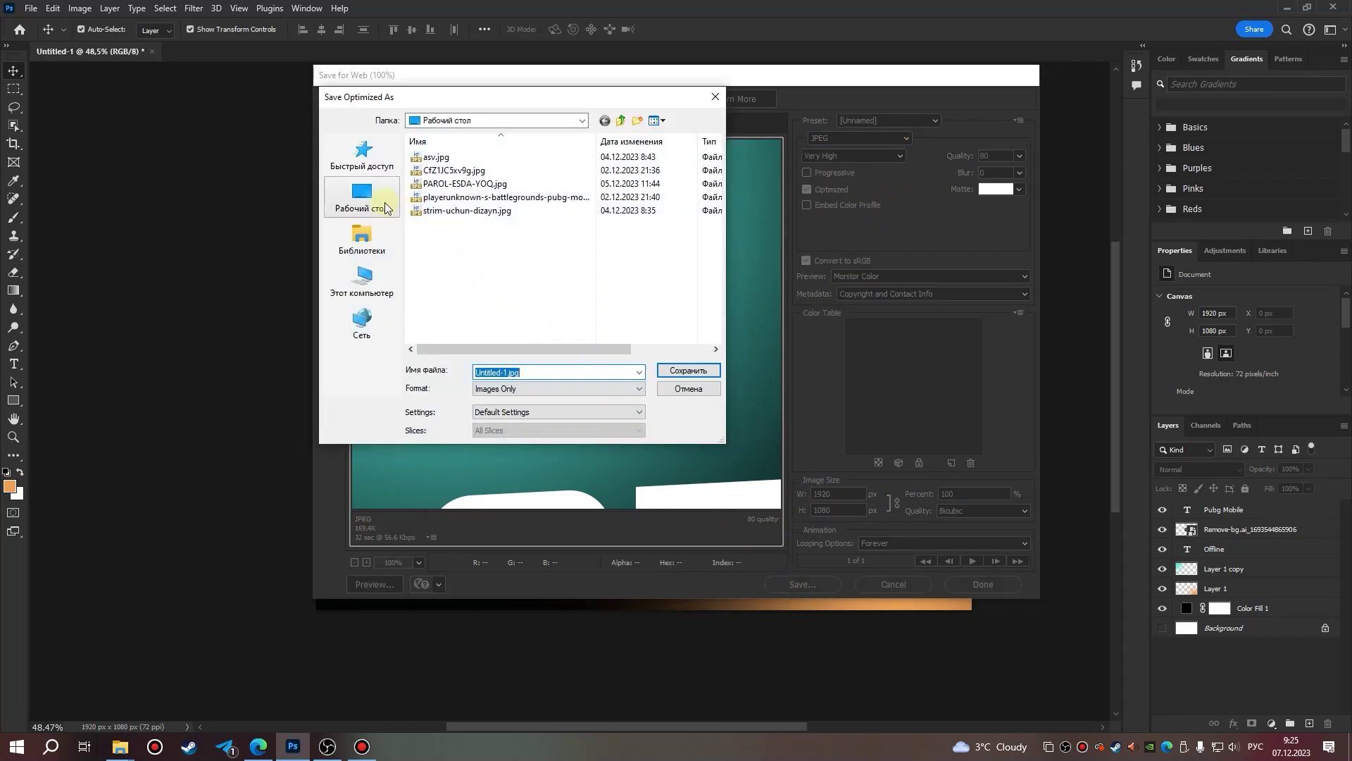
left_click(375, 202)
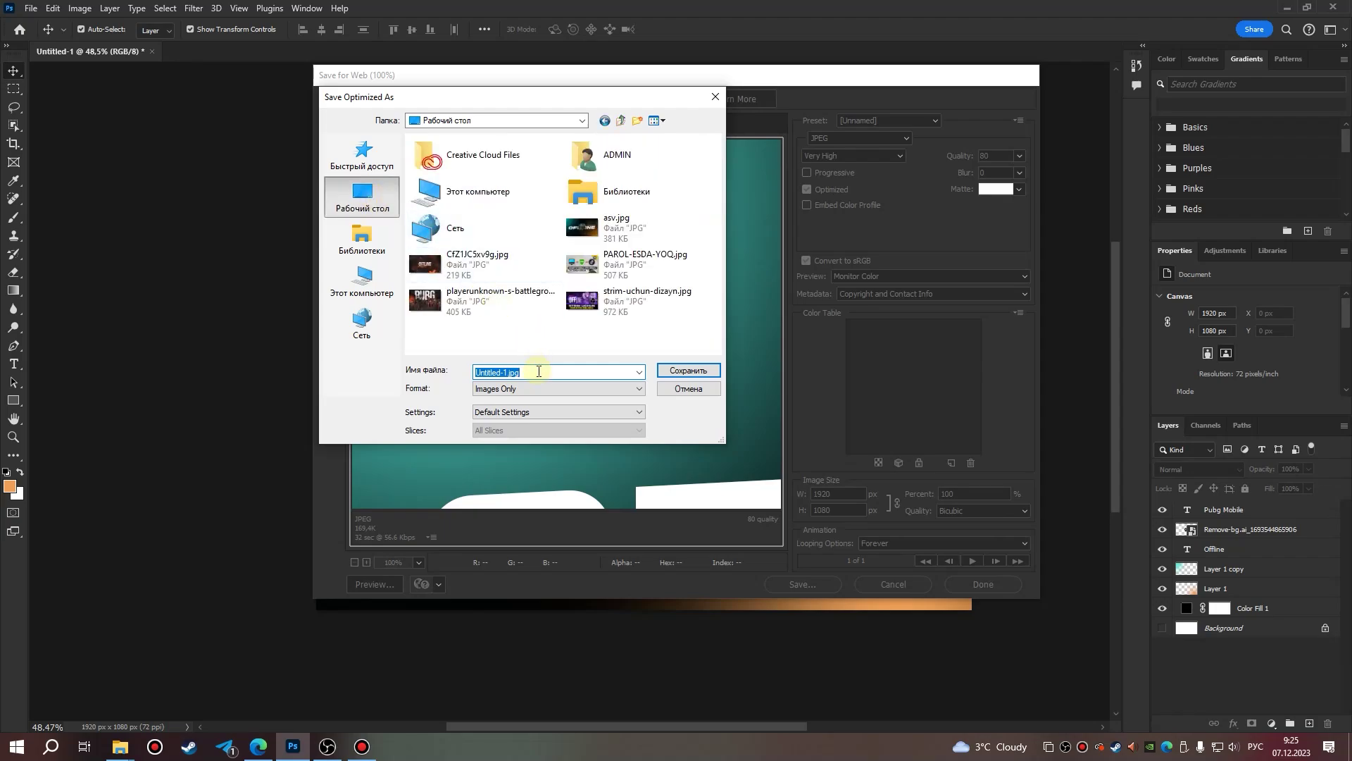
type("s")
key("alt+shift")
type("pubg str")
type("eam")
left_click(678, 373)
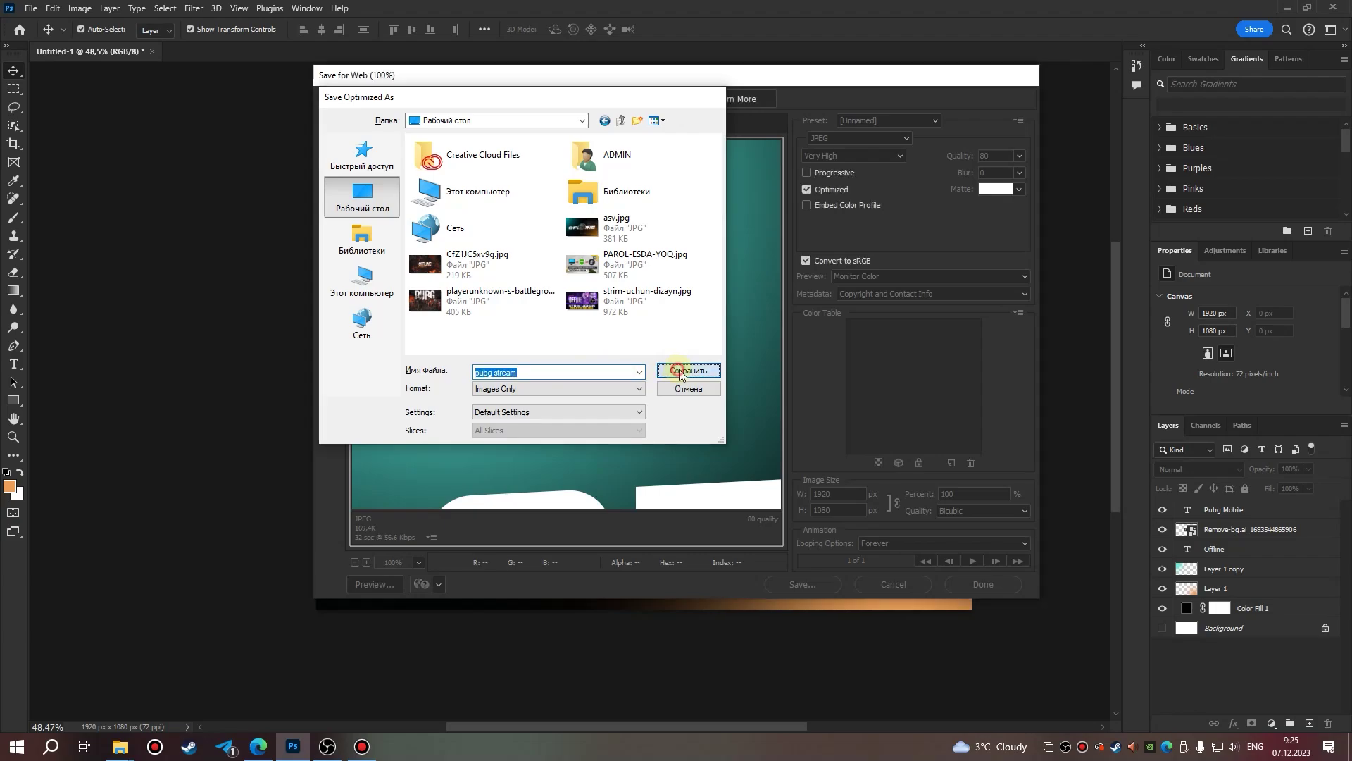
Preview pubg-stream.jpg on the desktop, then return to LeiaPix in Edge and dismiss its export prompt.
left_click(1284, 7)
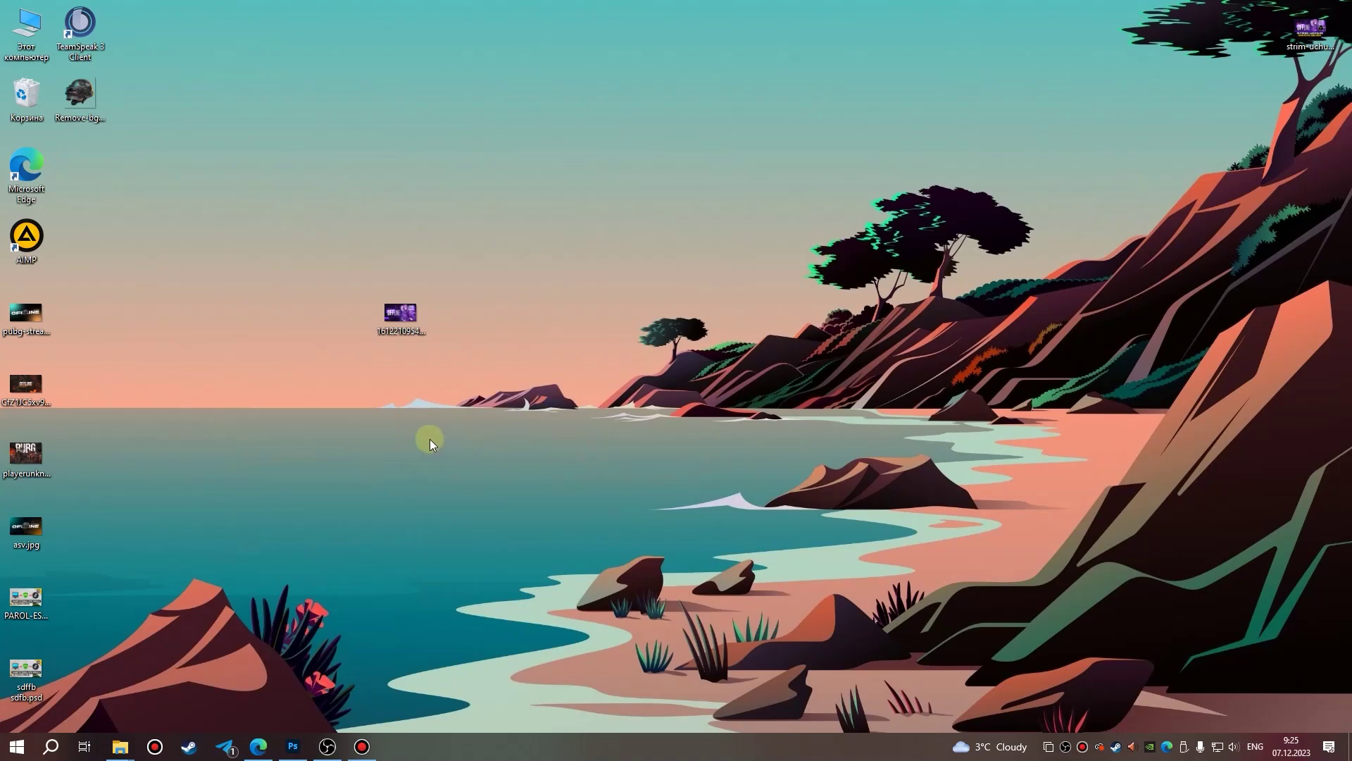
left_click_drag(26, 314, 403, 458)
double_click(403, 458)
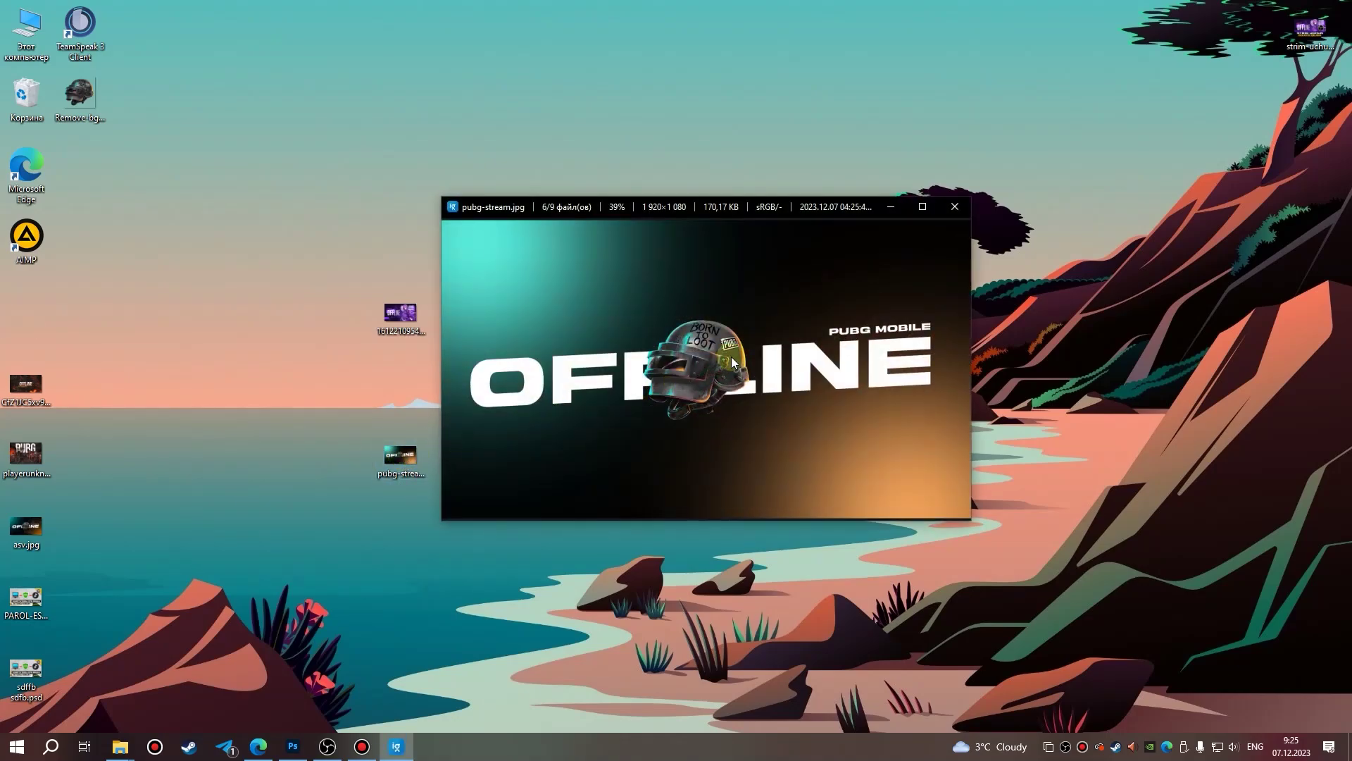
left_click(955, 207)
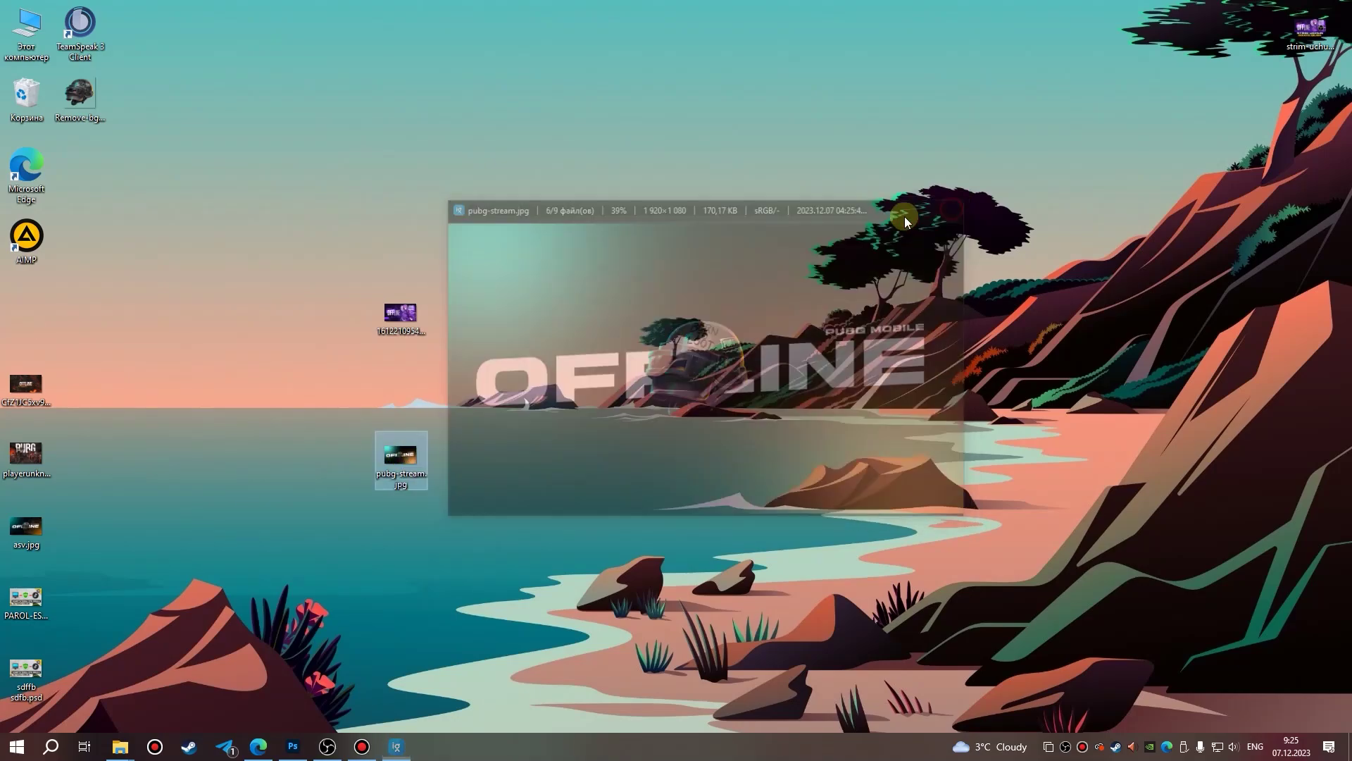
mouse_move(400, 461)
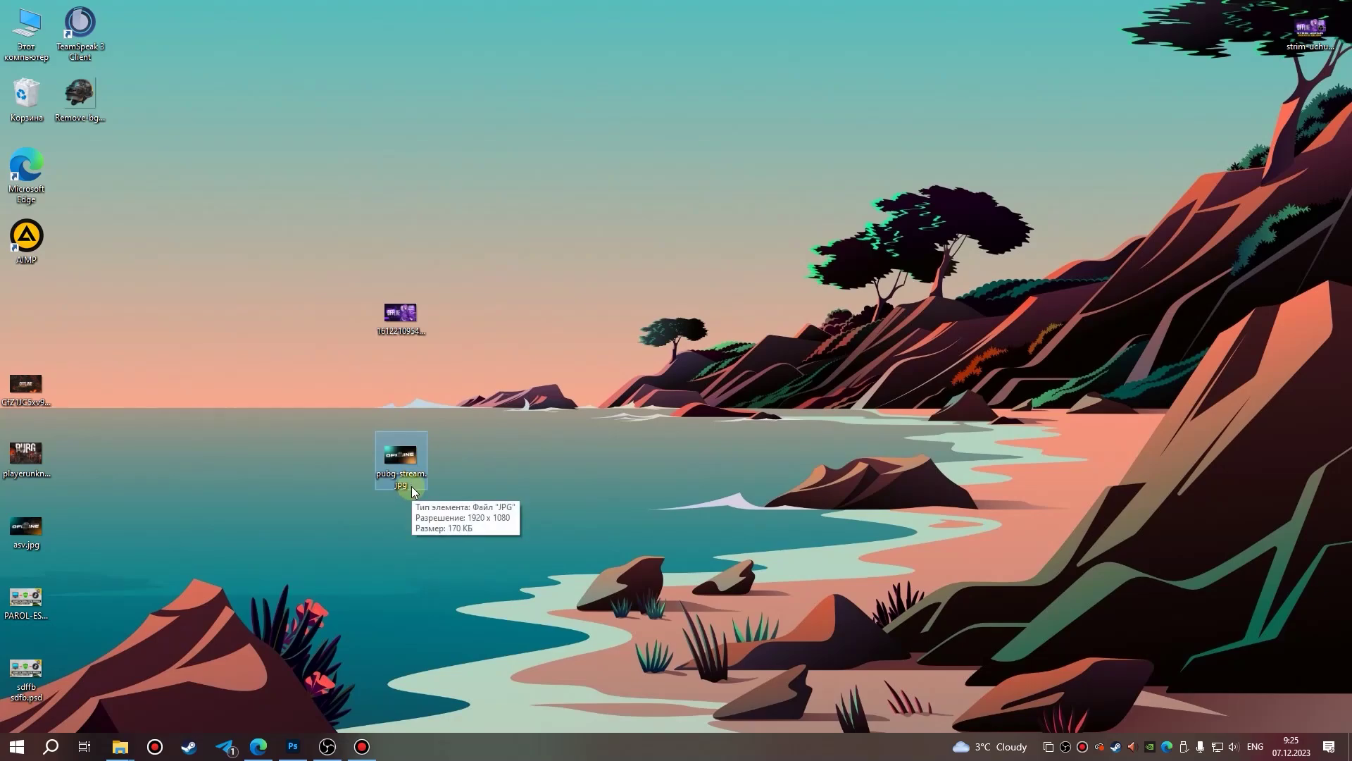
left_click(258, 754)
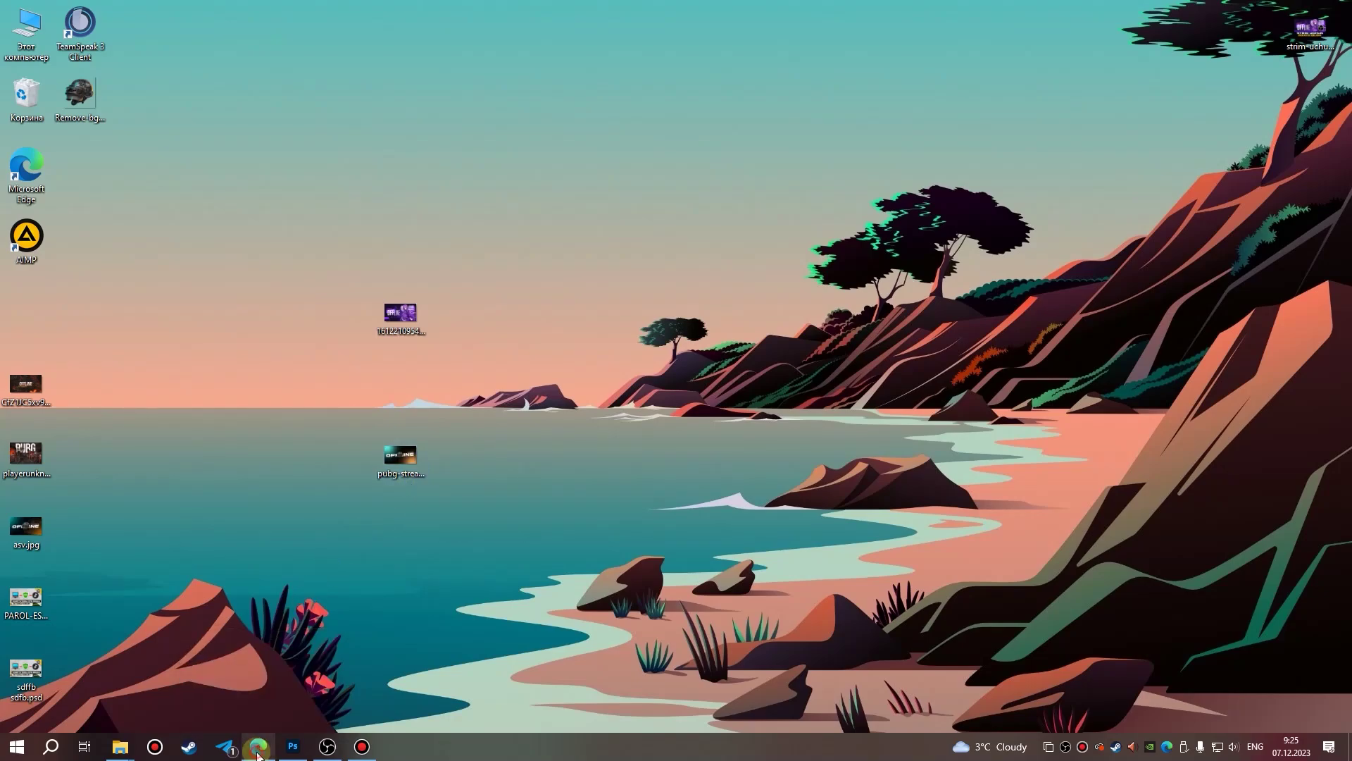
left_click(799, 207)
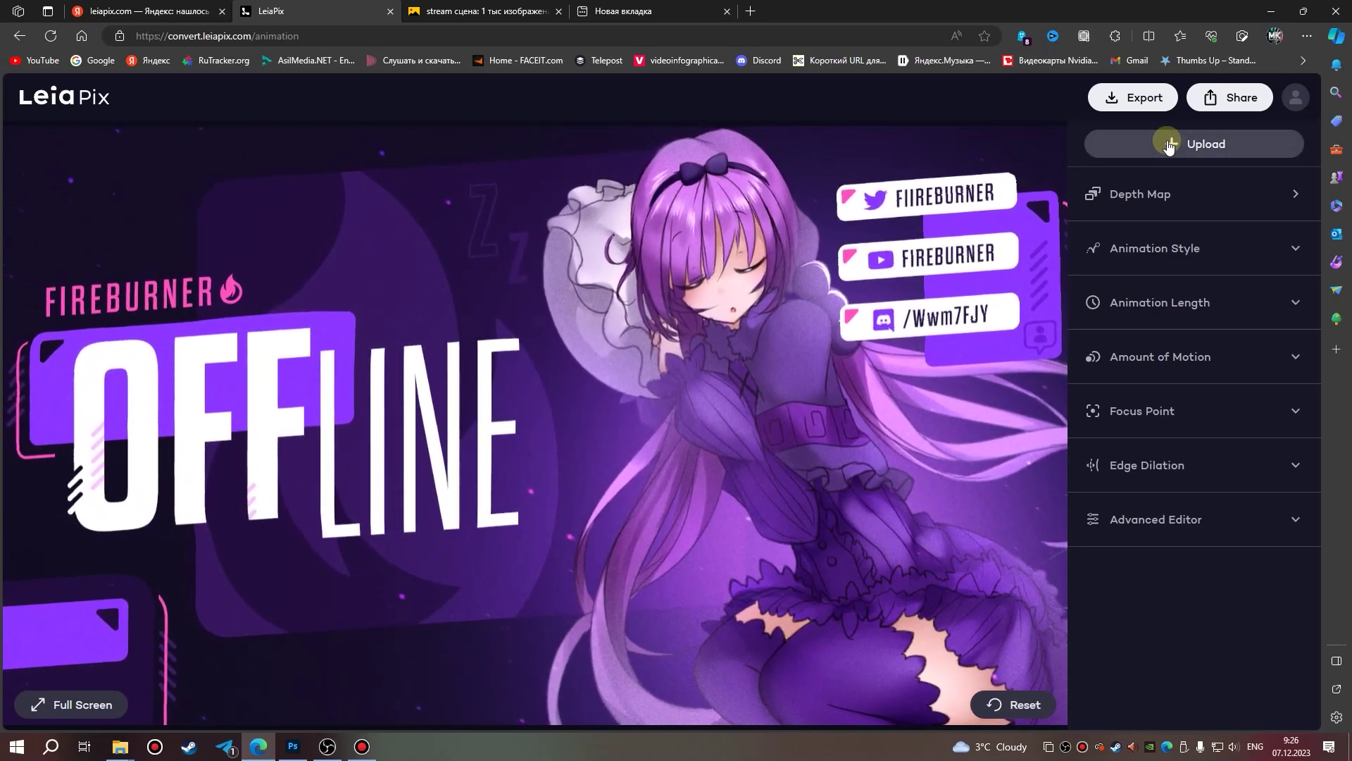
Upload pubg-stream.jpg from the Desktop into the LeiaPix animation editor.
left_click(56, 105)
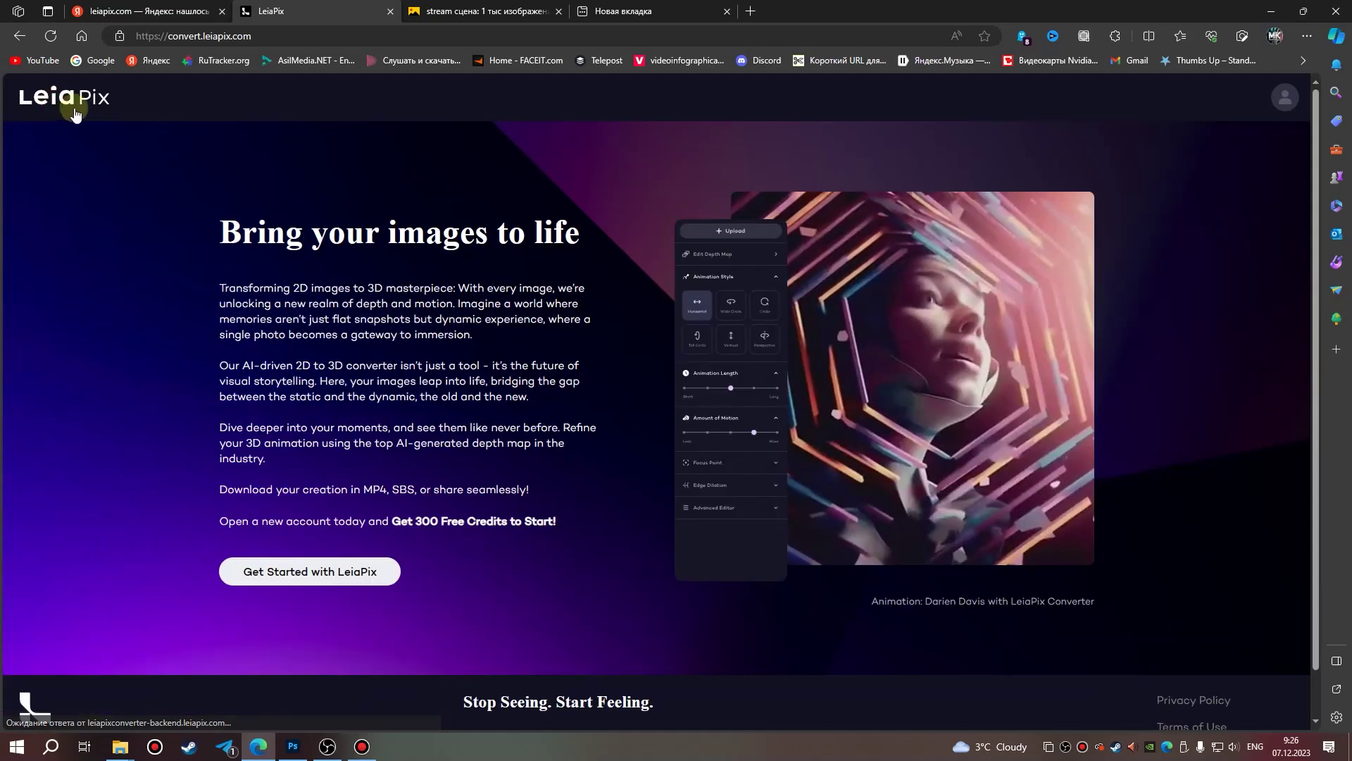
left_click(337, 574)
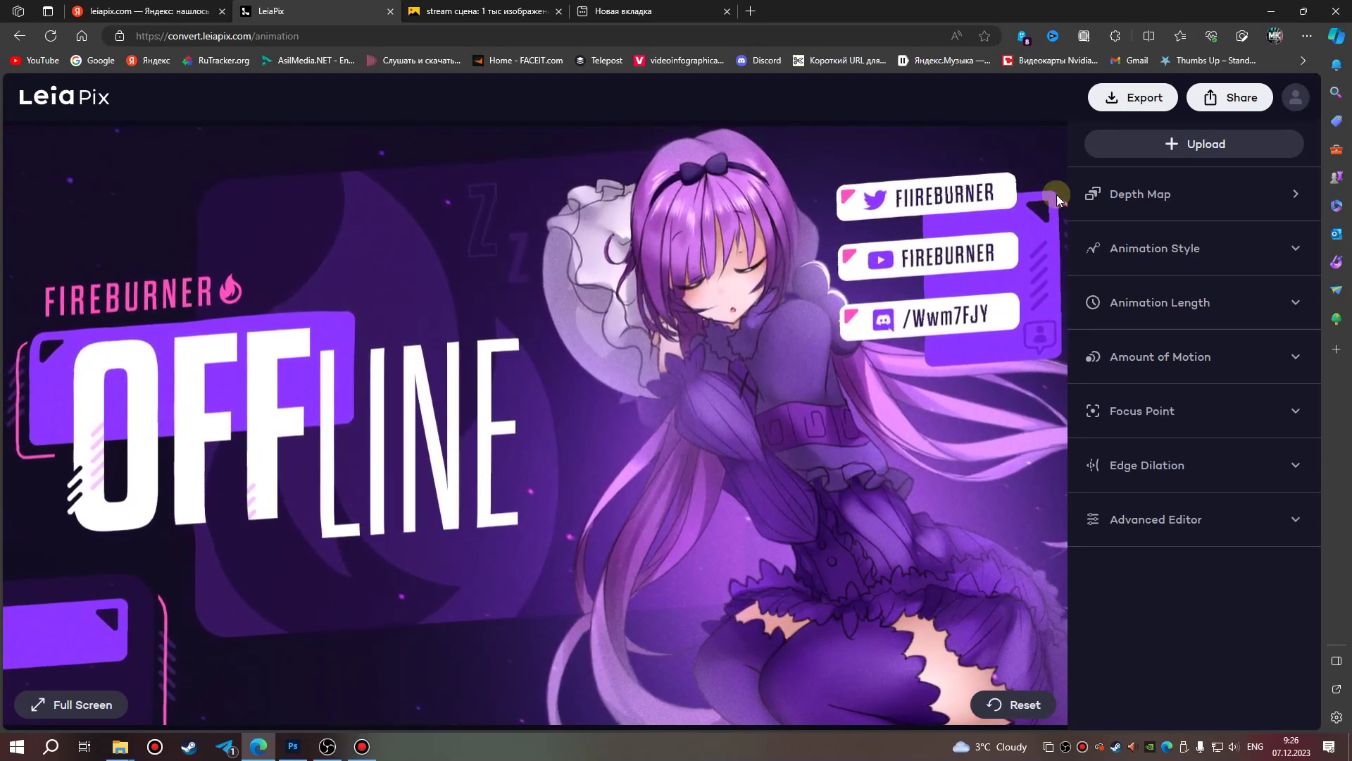
left_click(1199, 145)
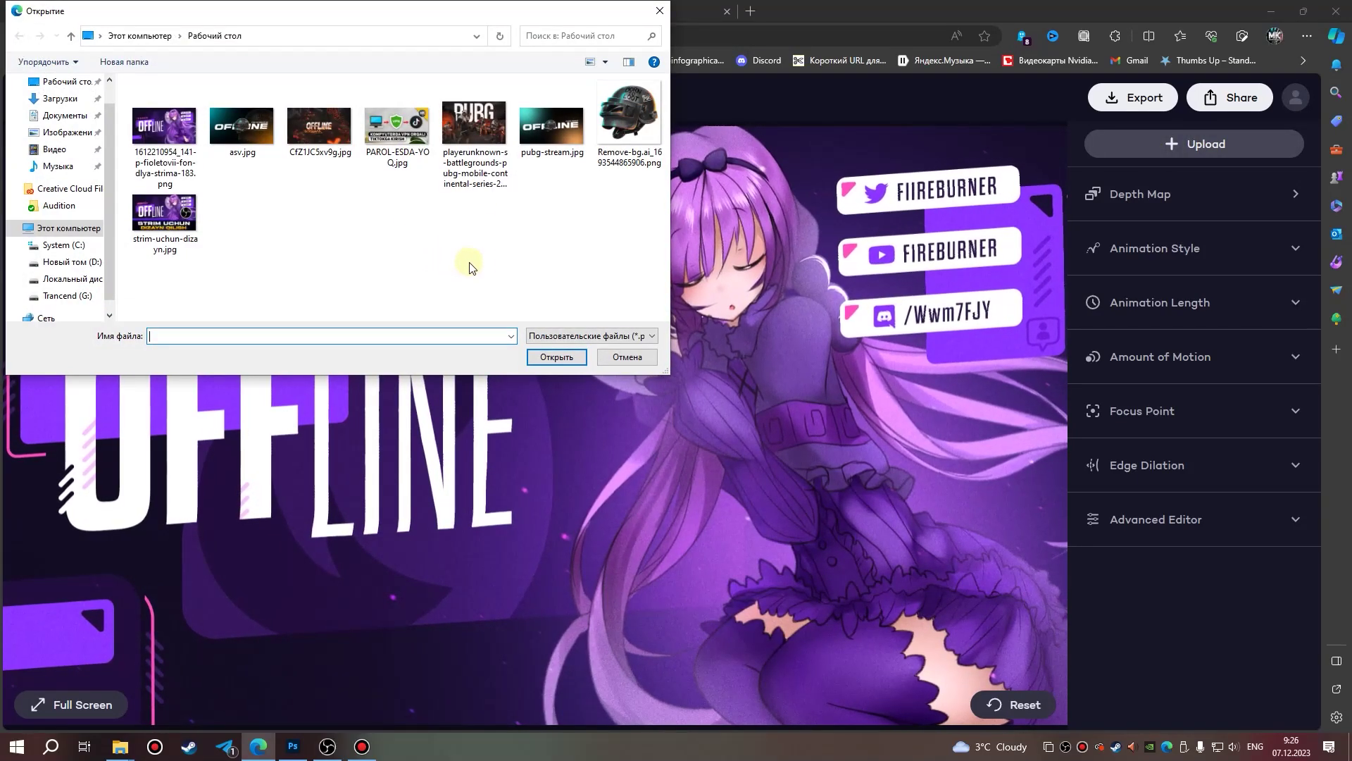
left_click(558, 142)
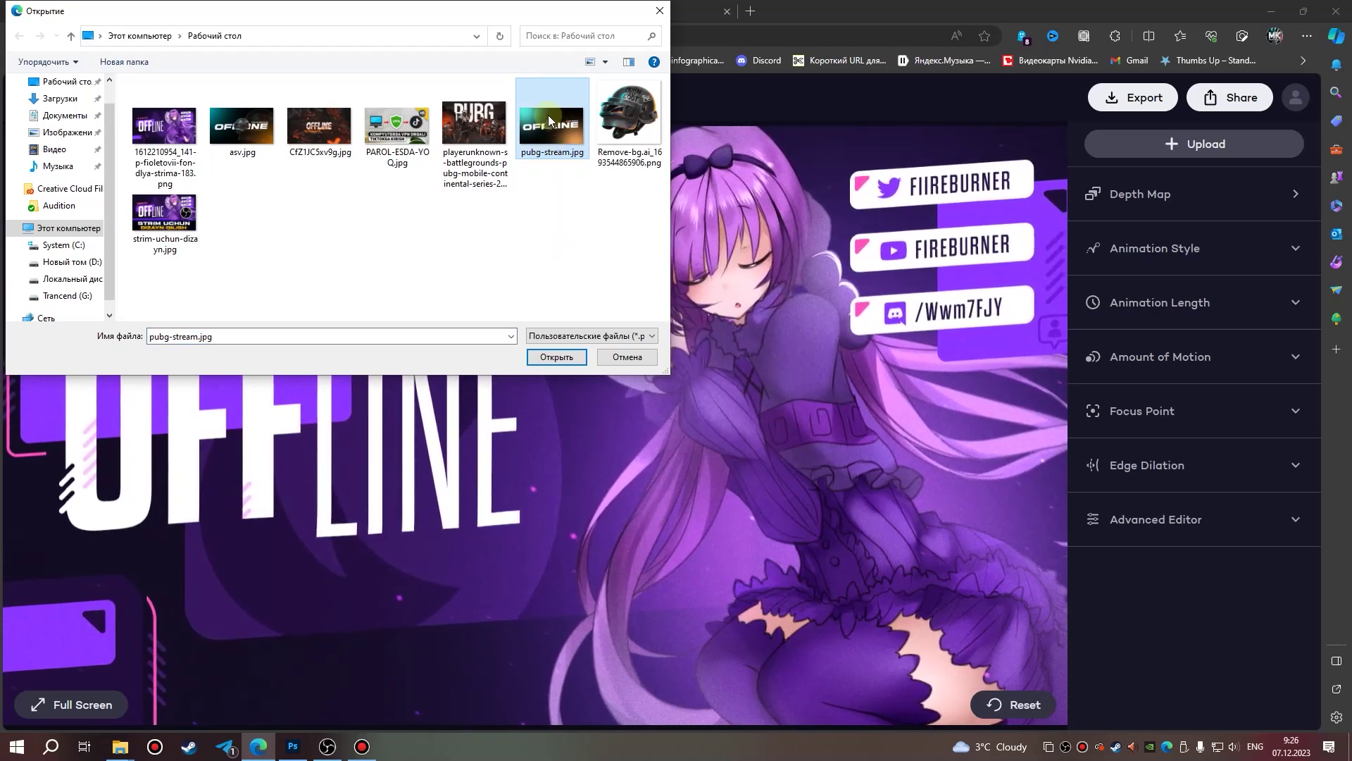
left_click(551, 357)
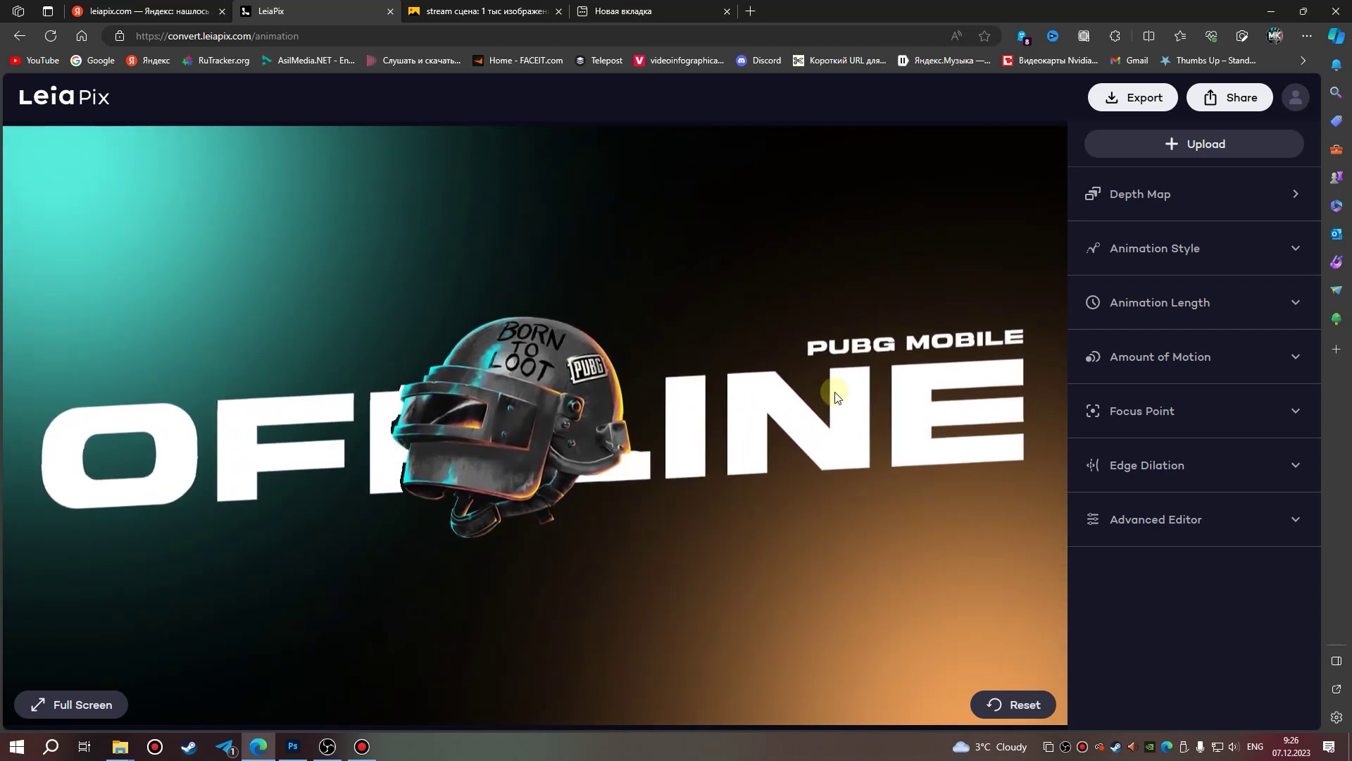
Set the Edge Dilation slider to one step above the Less minimum.
left_click(1134, 472)
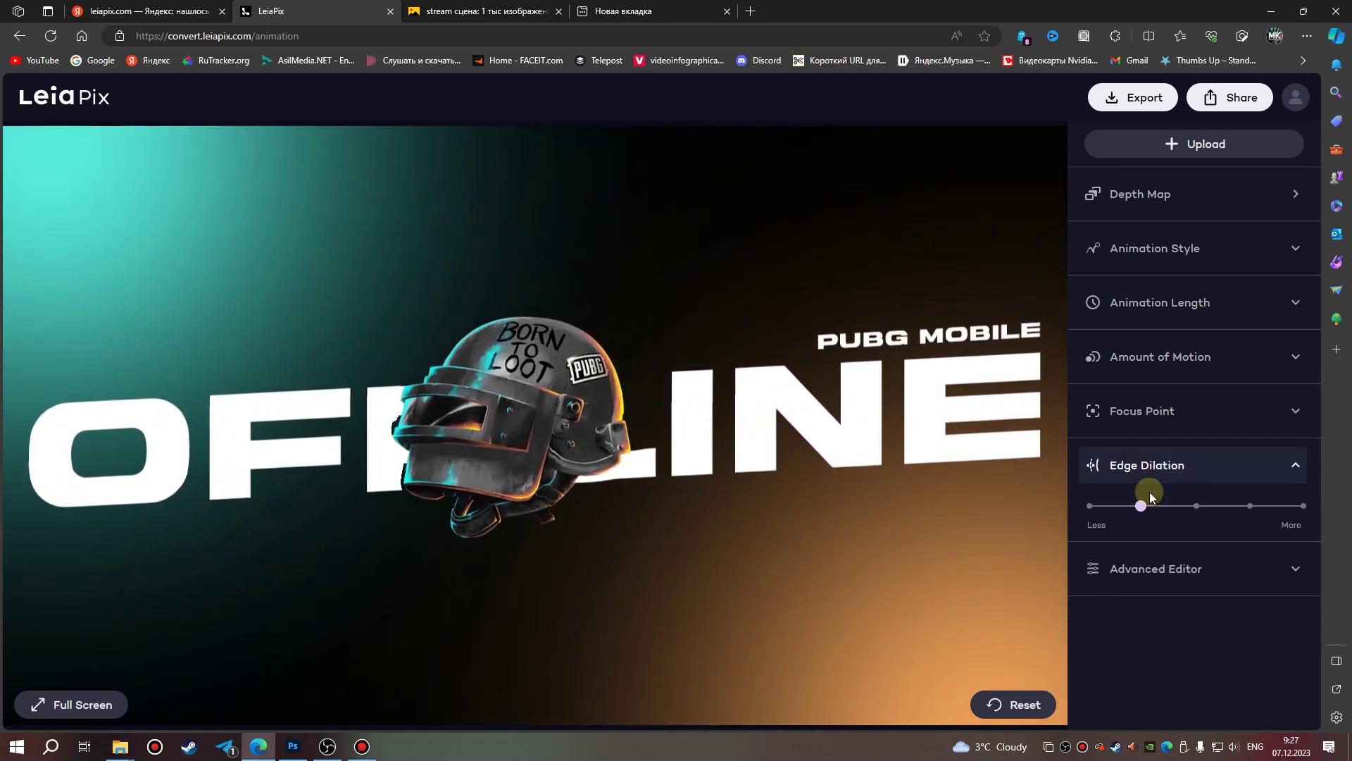
left_click_drag(1142, 511, 1111, 512)
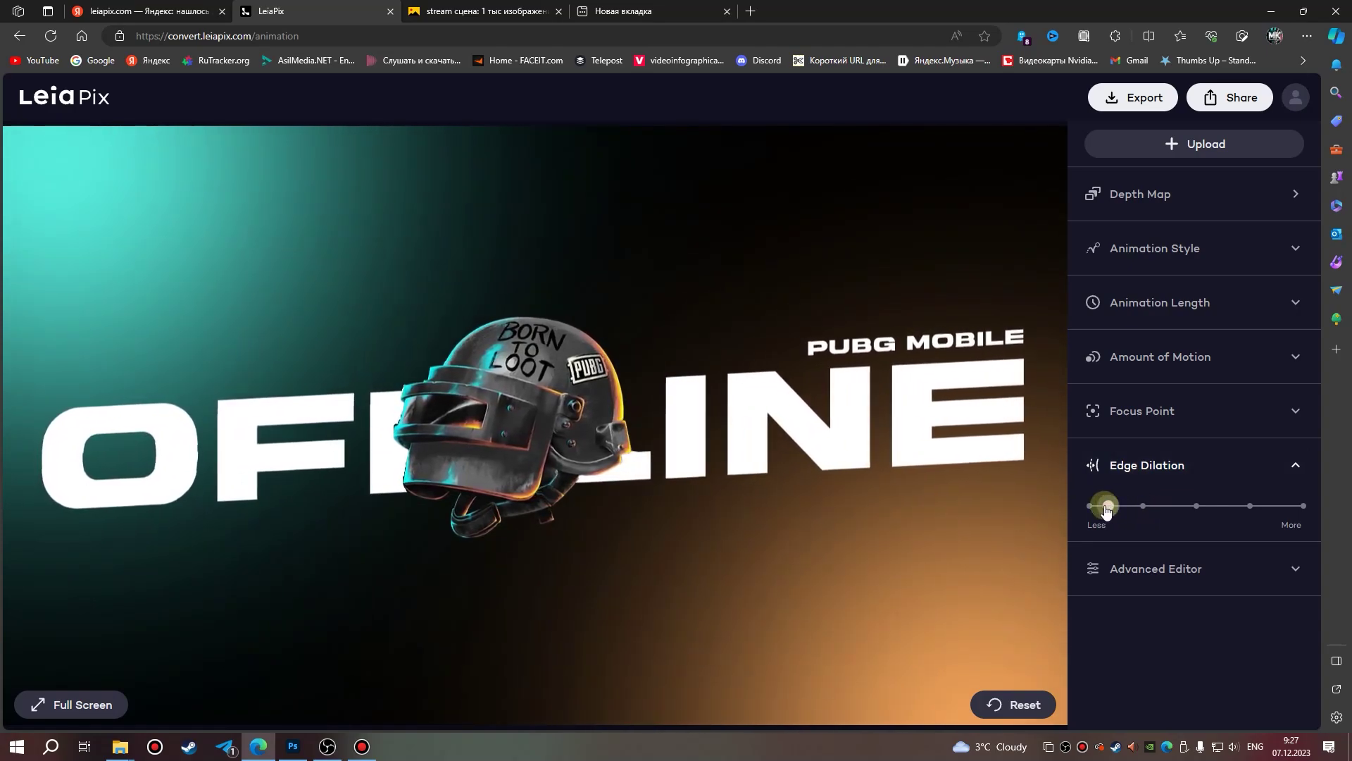
left_click_drag(1111, 508, 1092, 508)
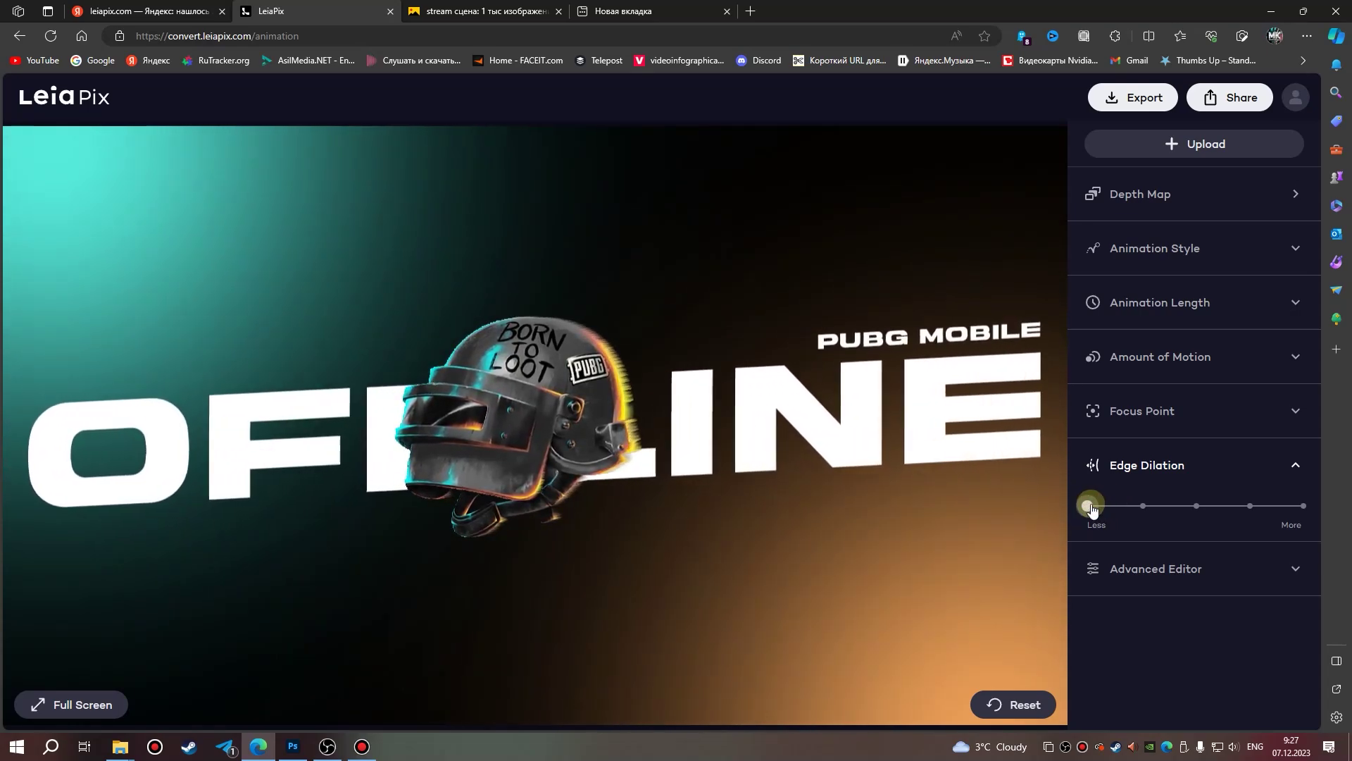
mouse_move(1093, 509)
left_mouse_down()
mouse_move(1134, 509)
mouse_move(1110, 508)
left_mouse_up()
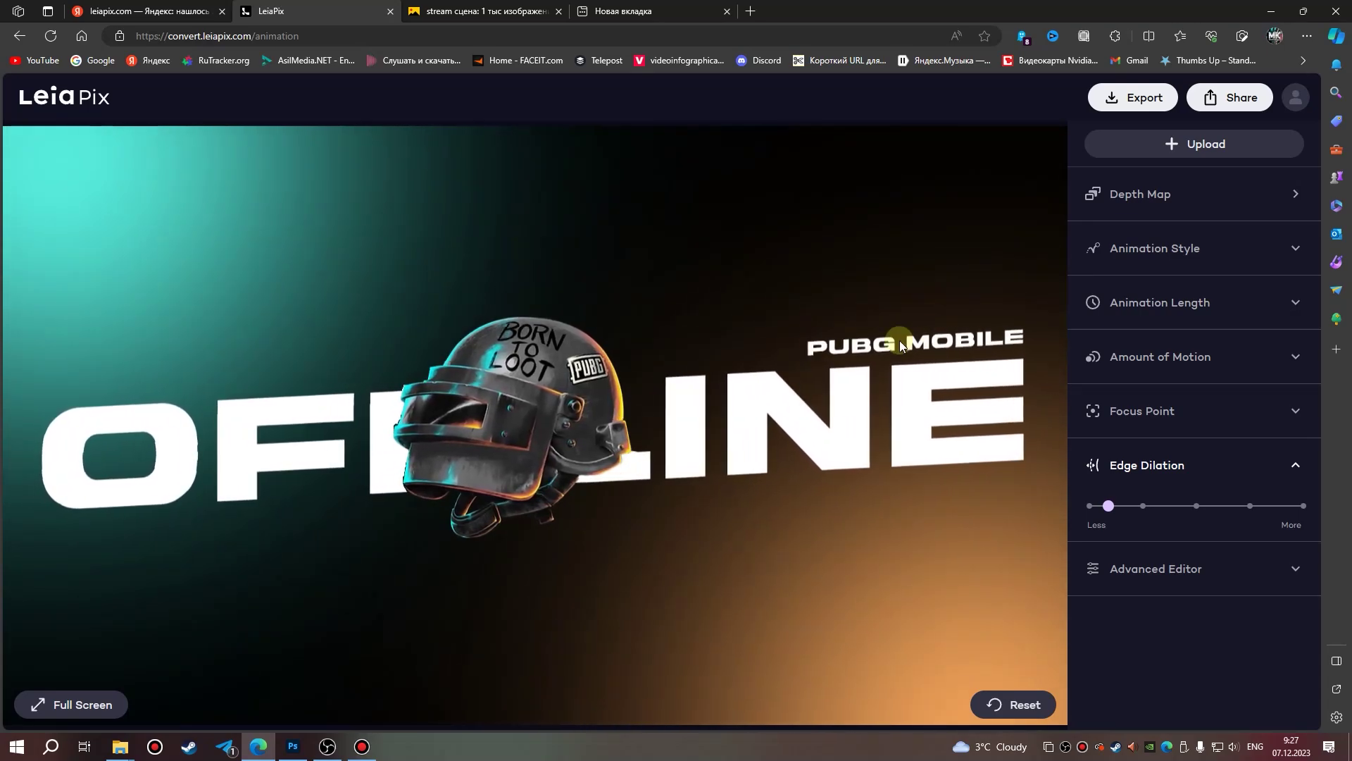
Export the animation as a free 720p MP4 and show pubg-stream_animation.mp4 in Downloads.
left_click(1134, 97)
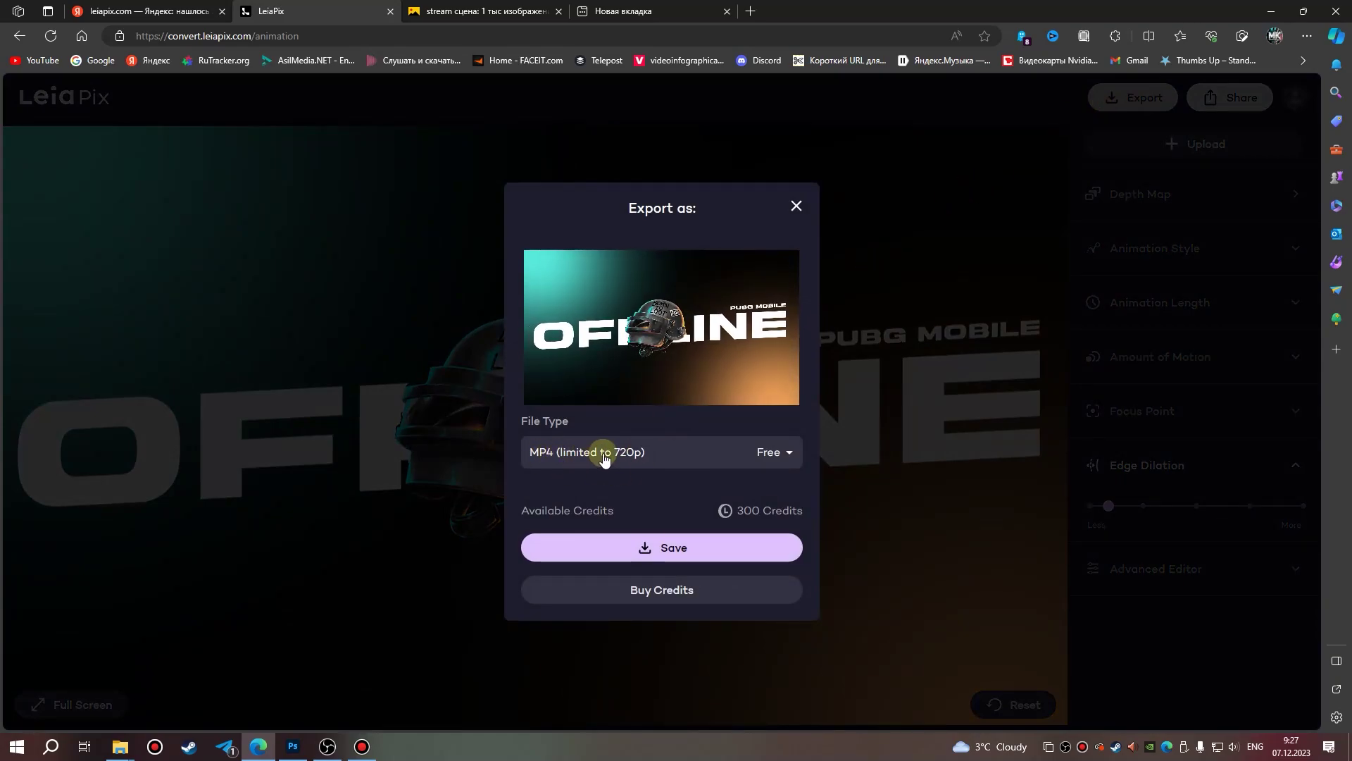
left_click(675, 454)
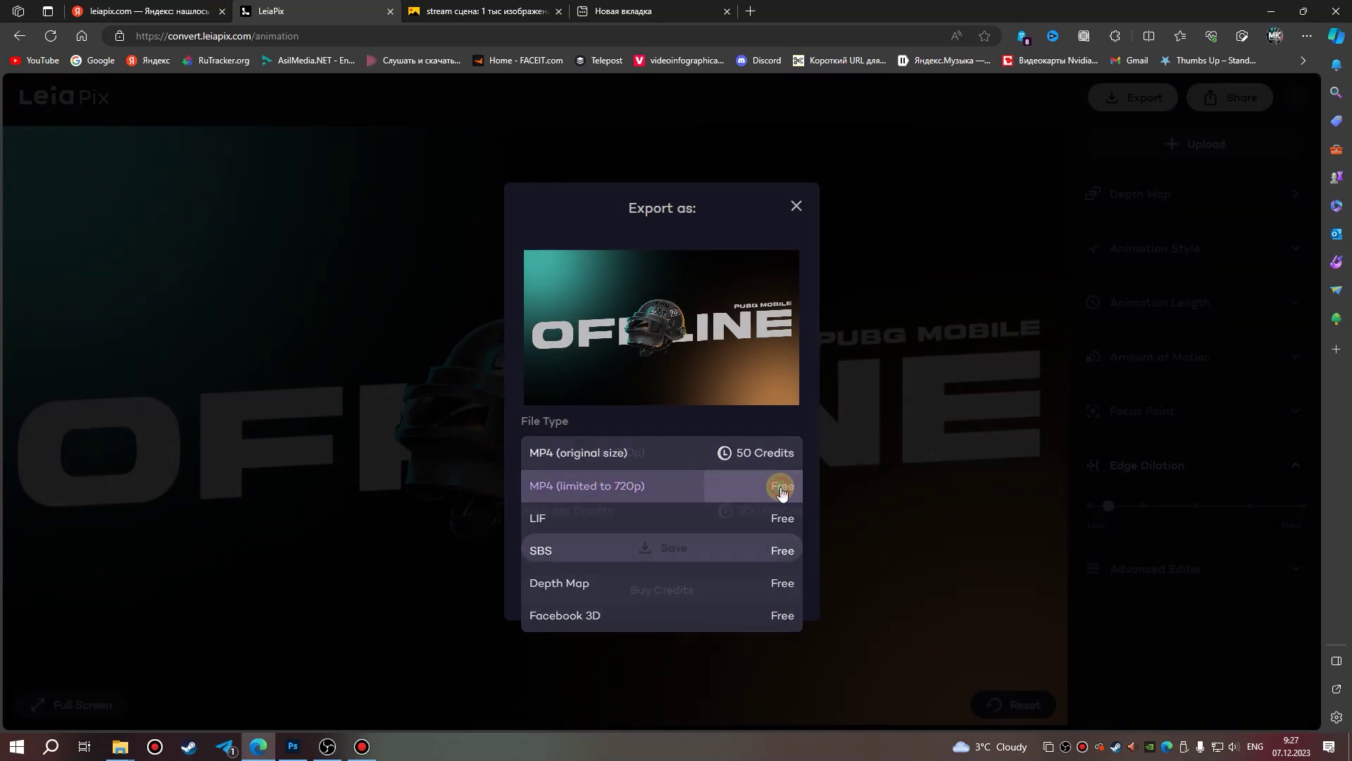
left_click(781, 488)
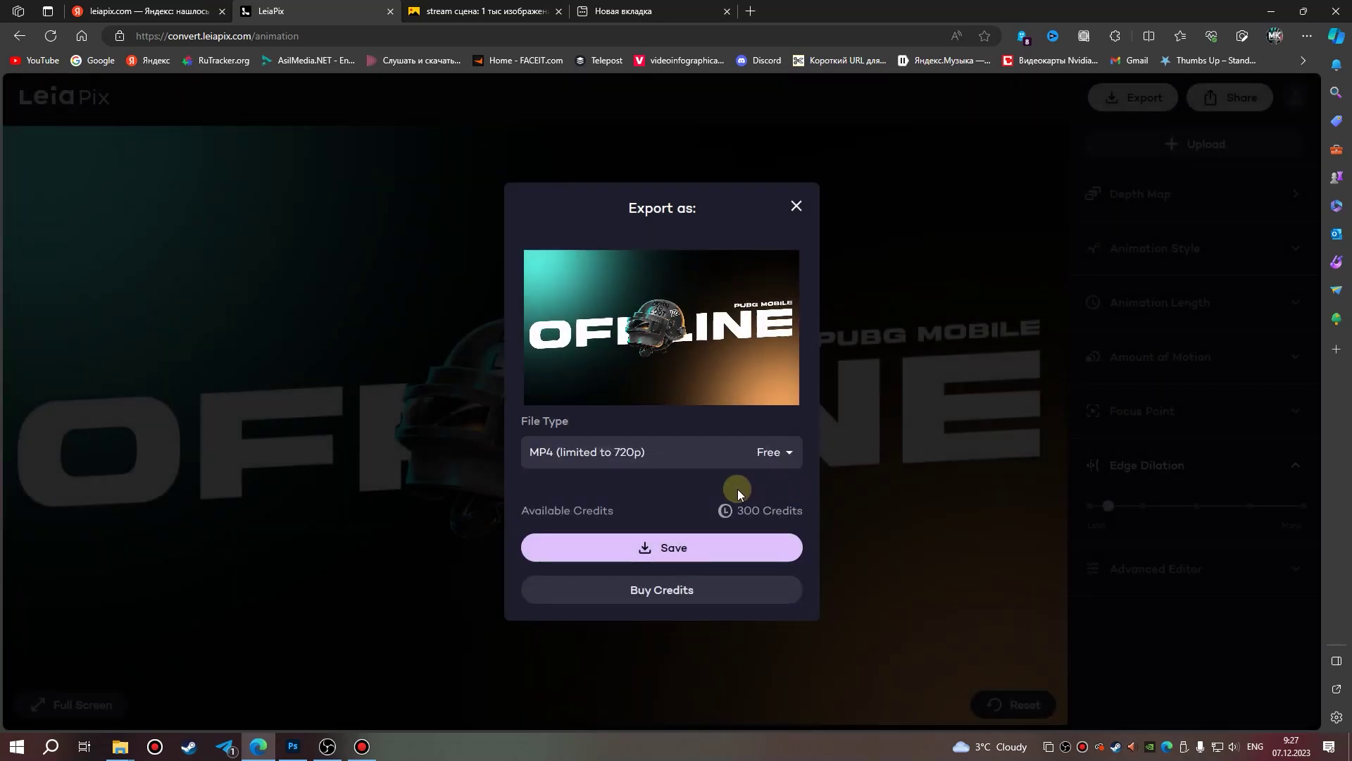
left_click(669, 547)
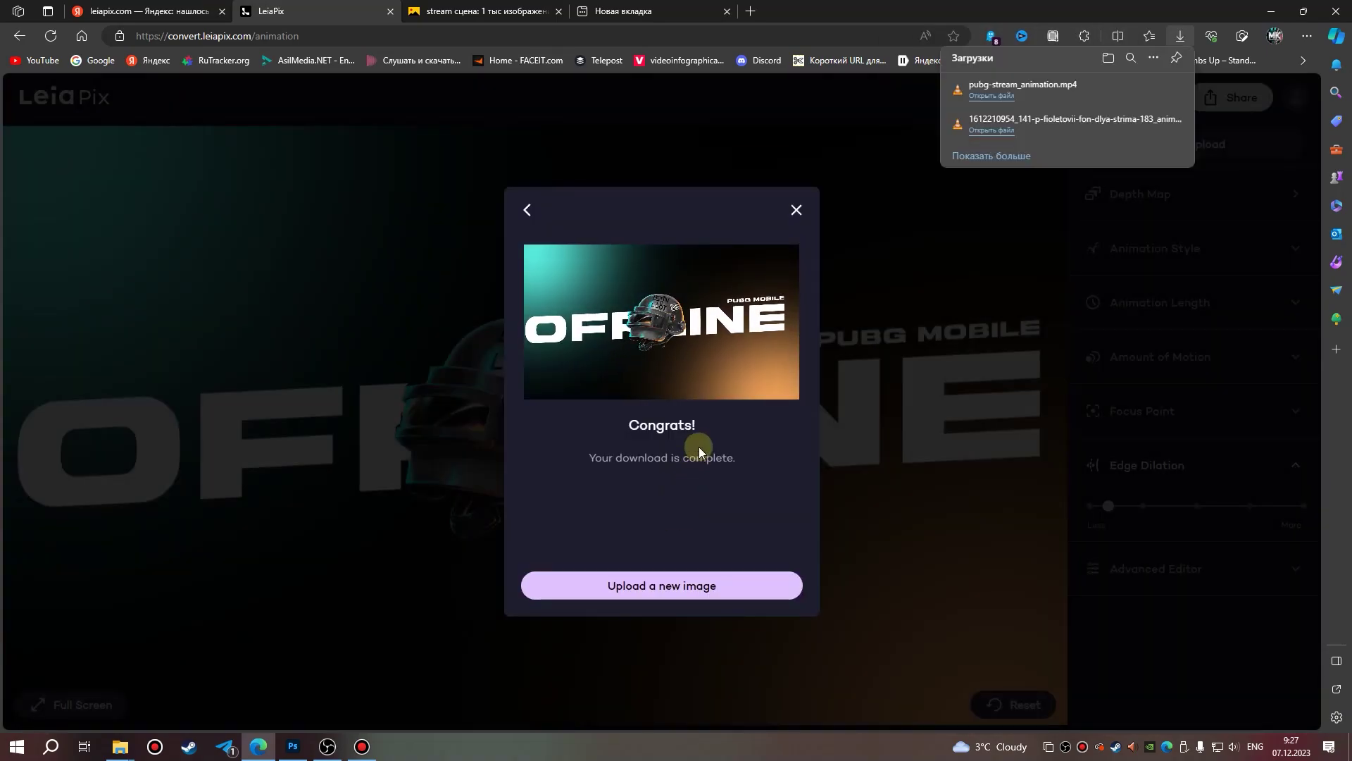
mouse_move(1030, 88)
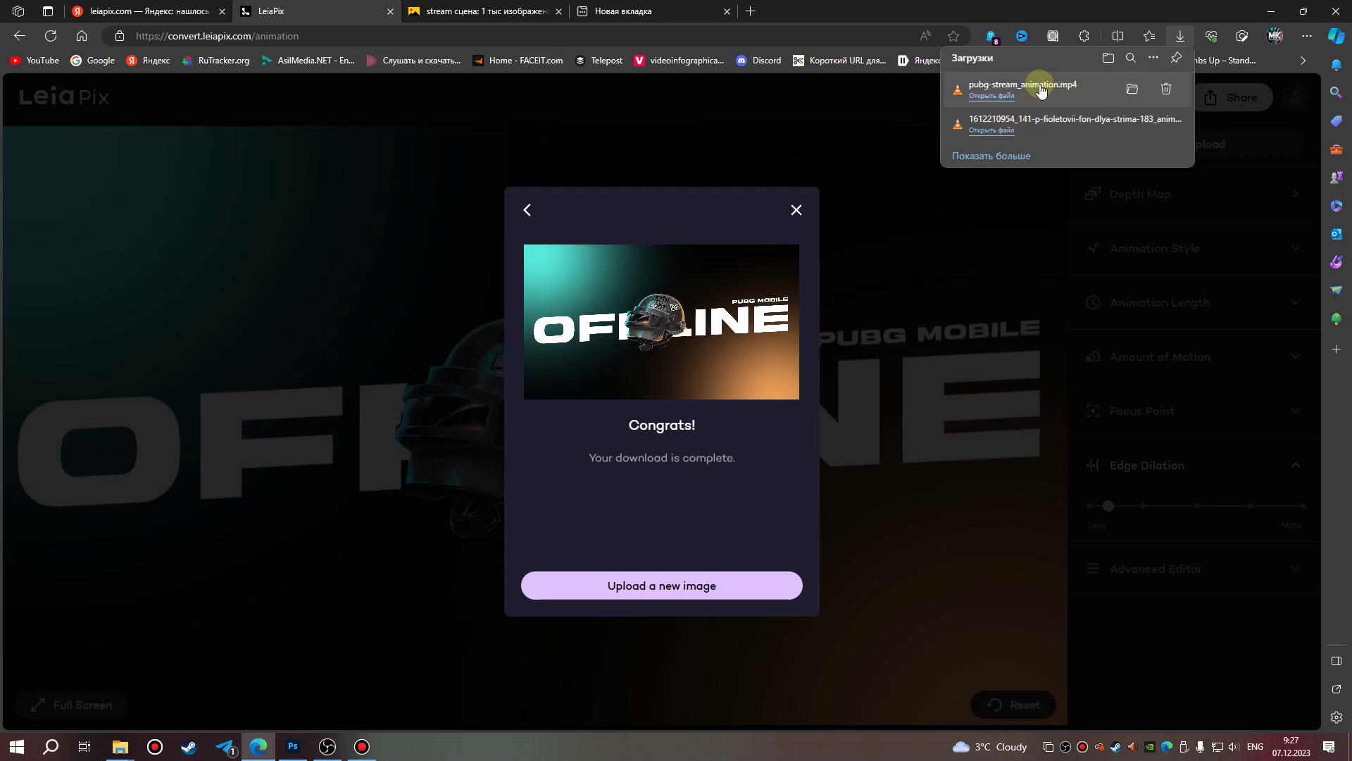
left_click(1133, 90)
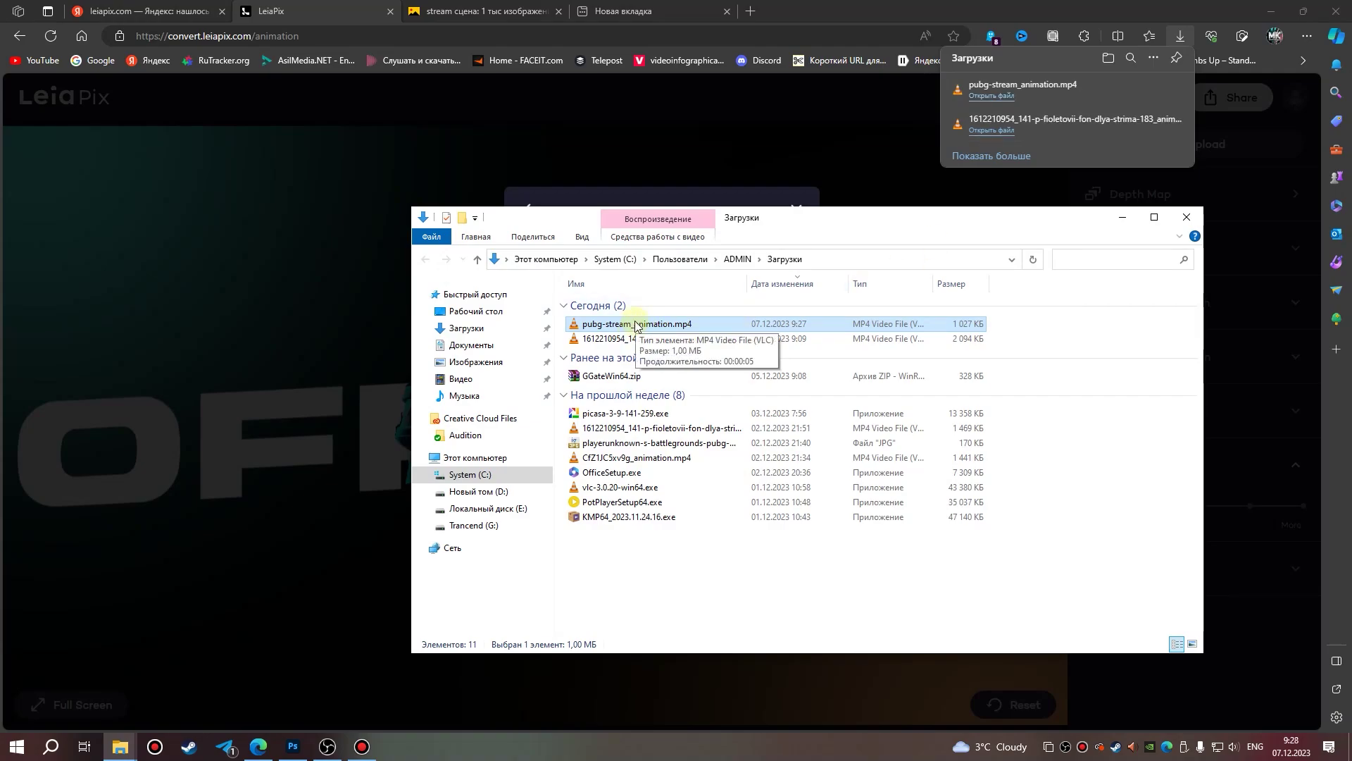
Drag pubg-stream_animation.mp4 from Downloads into the Sources of OBS scene Сцена 2.
left_click(329, 748)
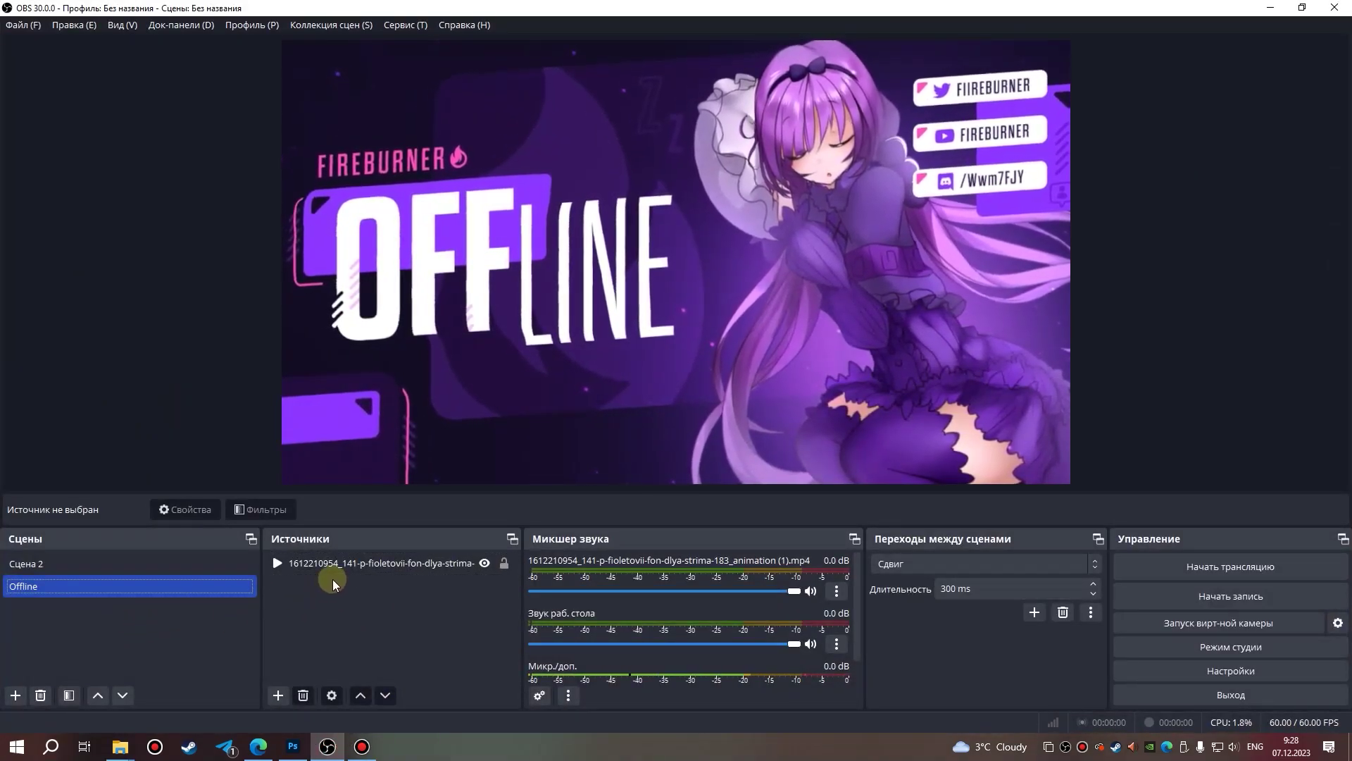
left_click(85, 589)
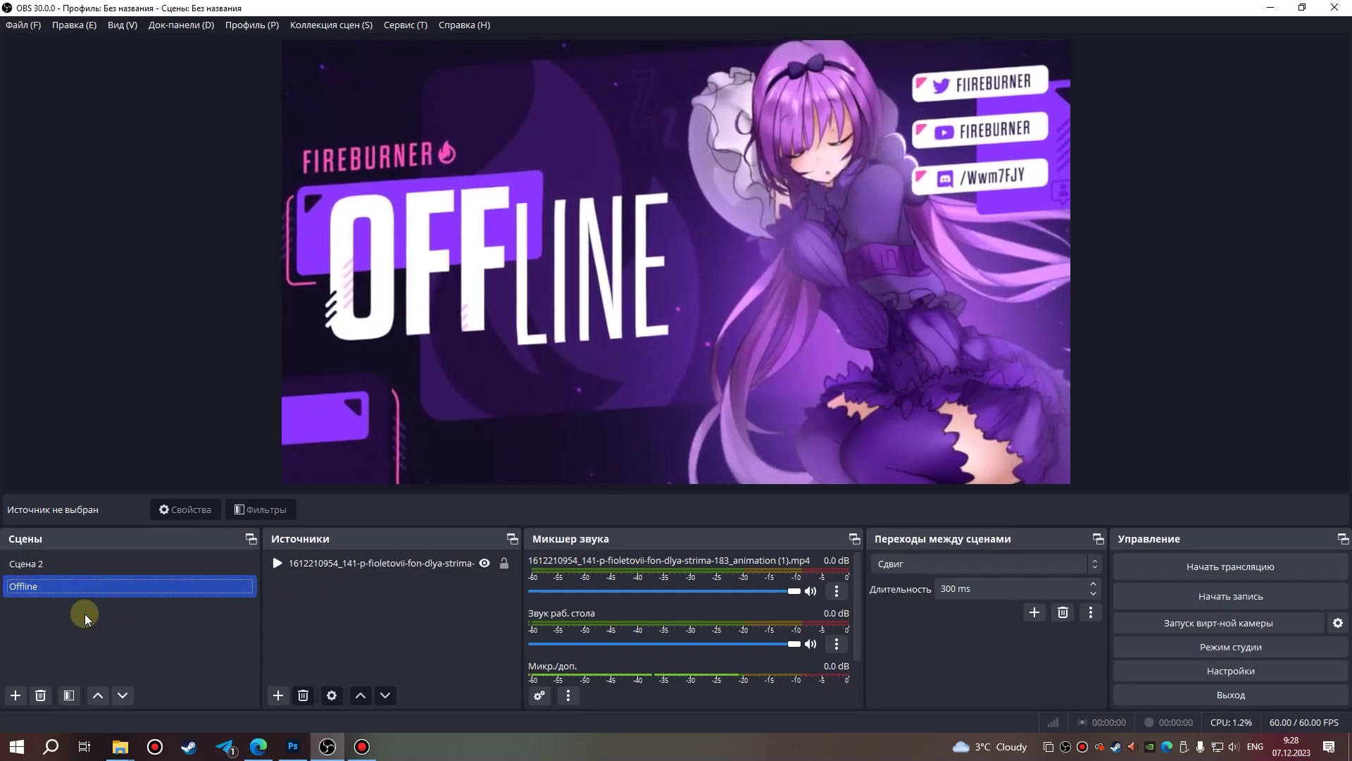
left_click(35, 568)
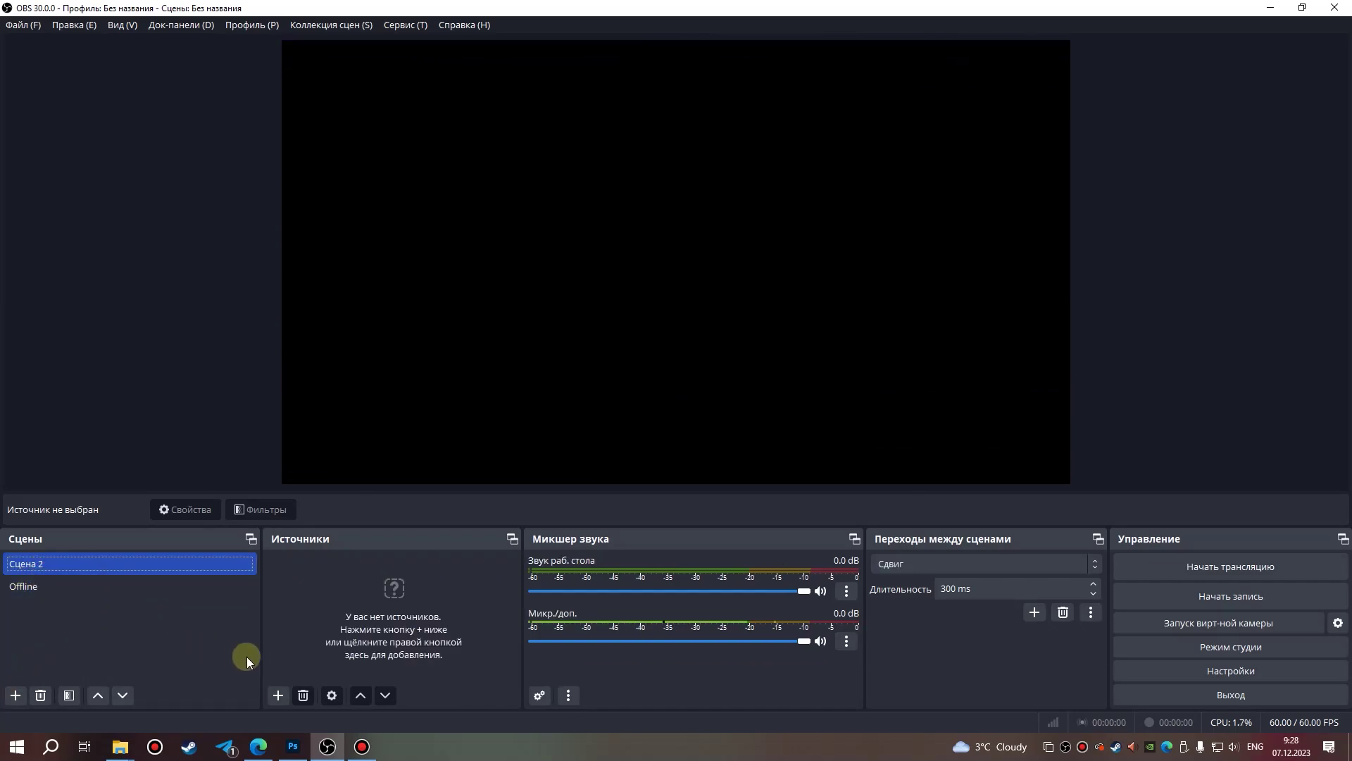
key("alt+Tab")
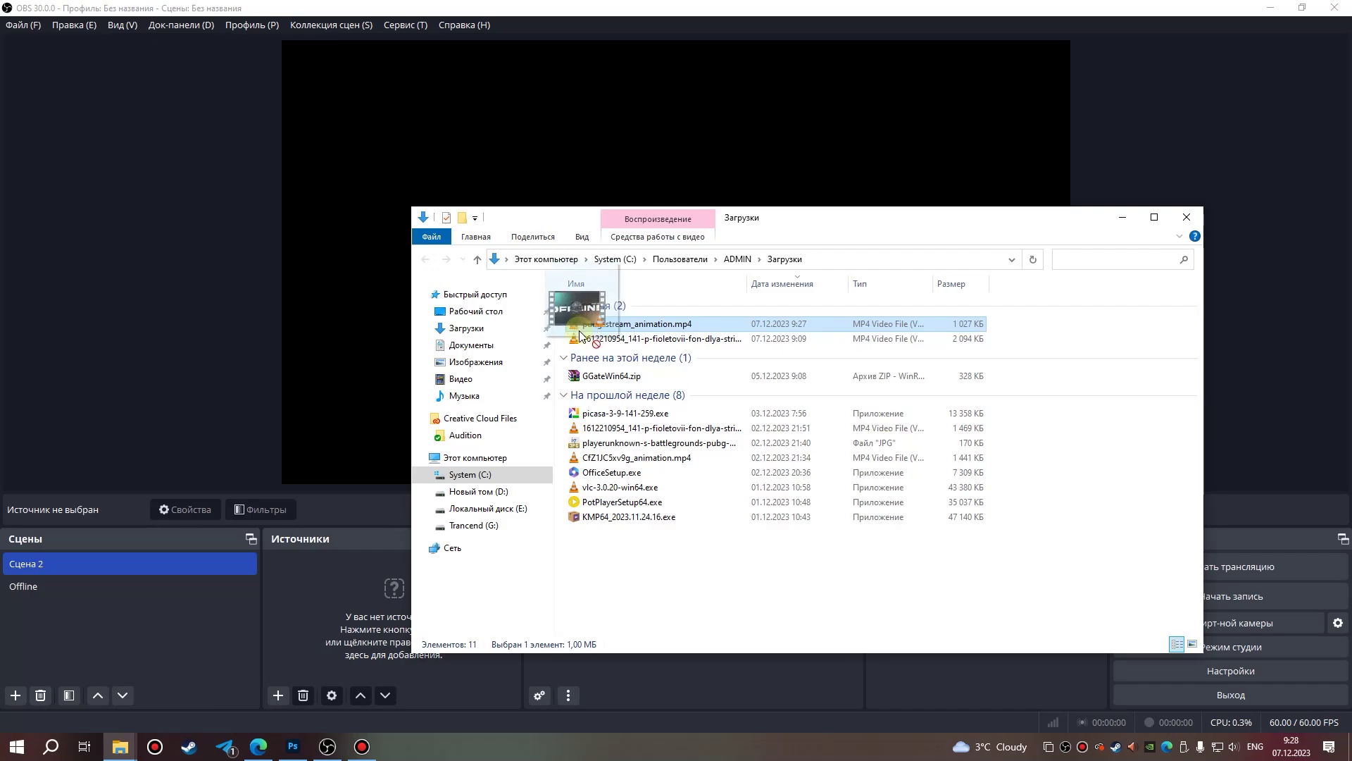
left_click_drag(579, 336, 410, 527)
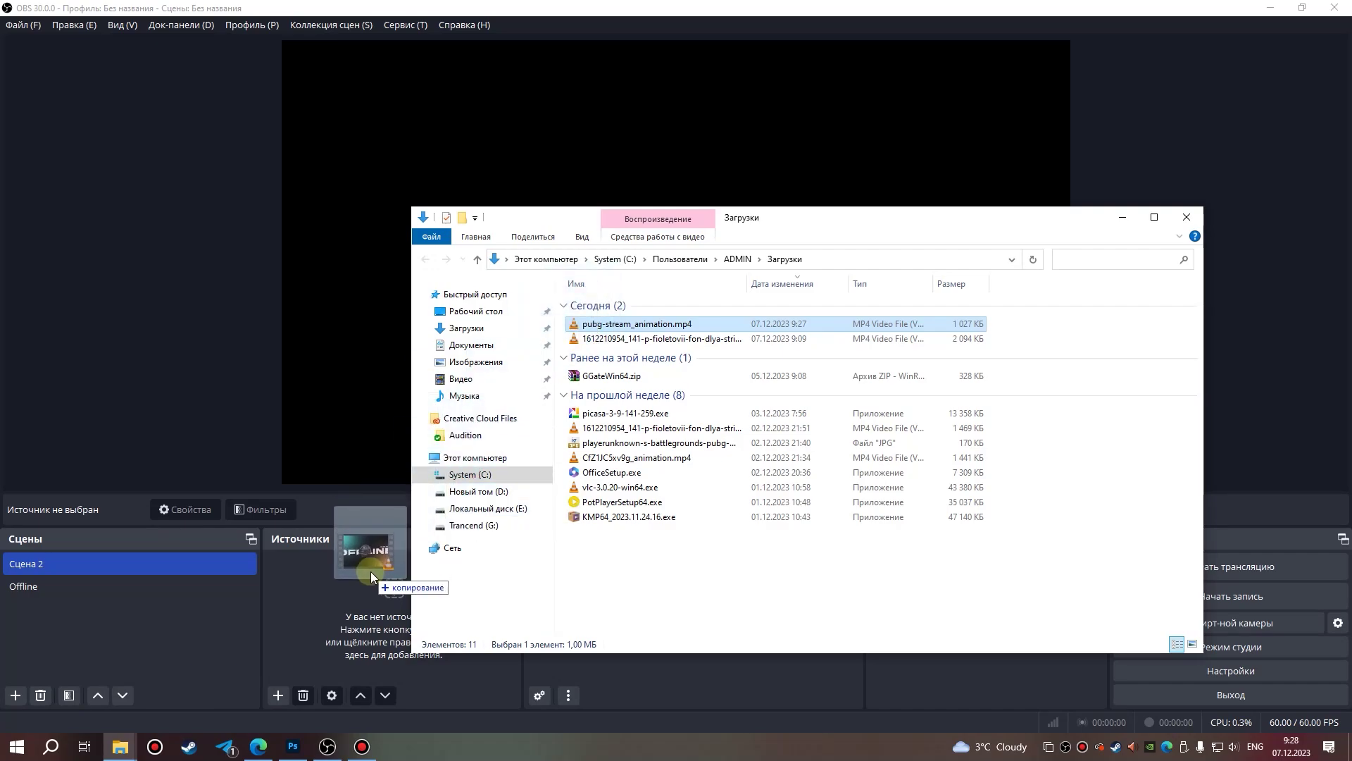
left_click_drag(371, 572, 323, 605)
left_click(323, 604)
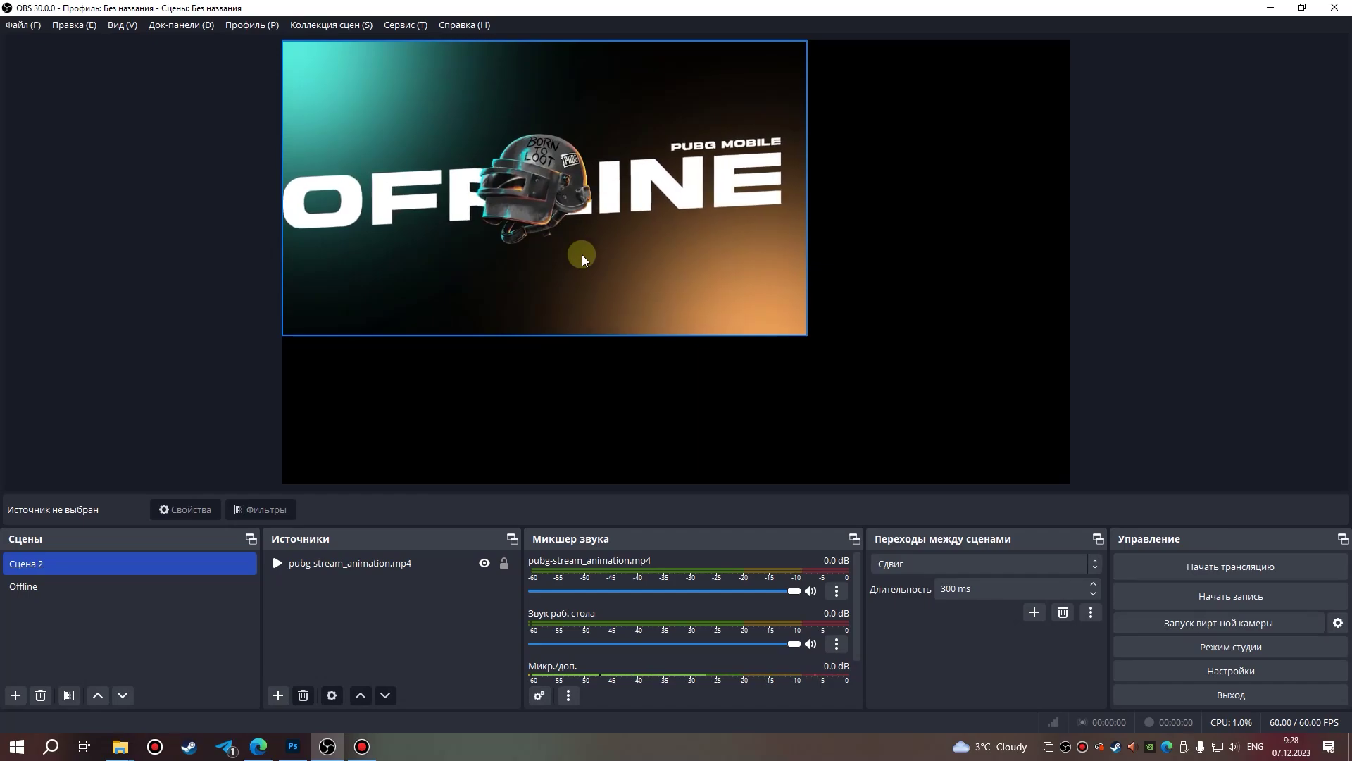
left_click(370, 556)
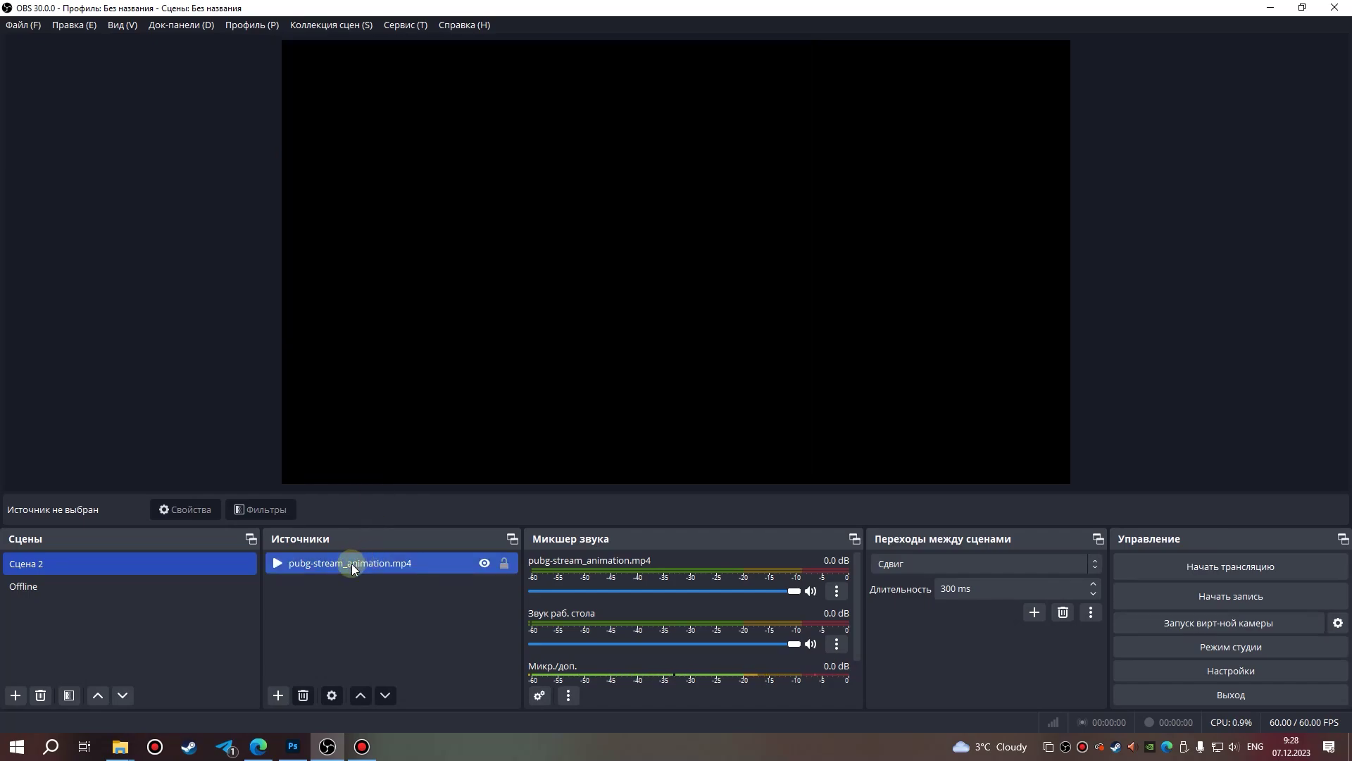
Turn on Повтор (Loop) for the video source and apply Transform > Stretch to screen.
double_click(352, 564)
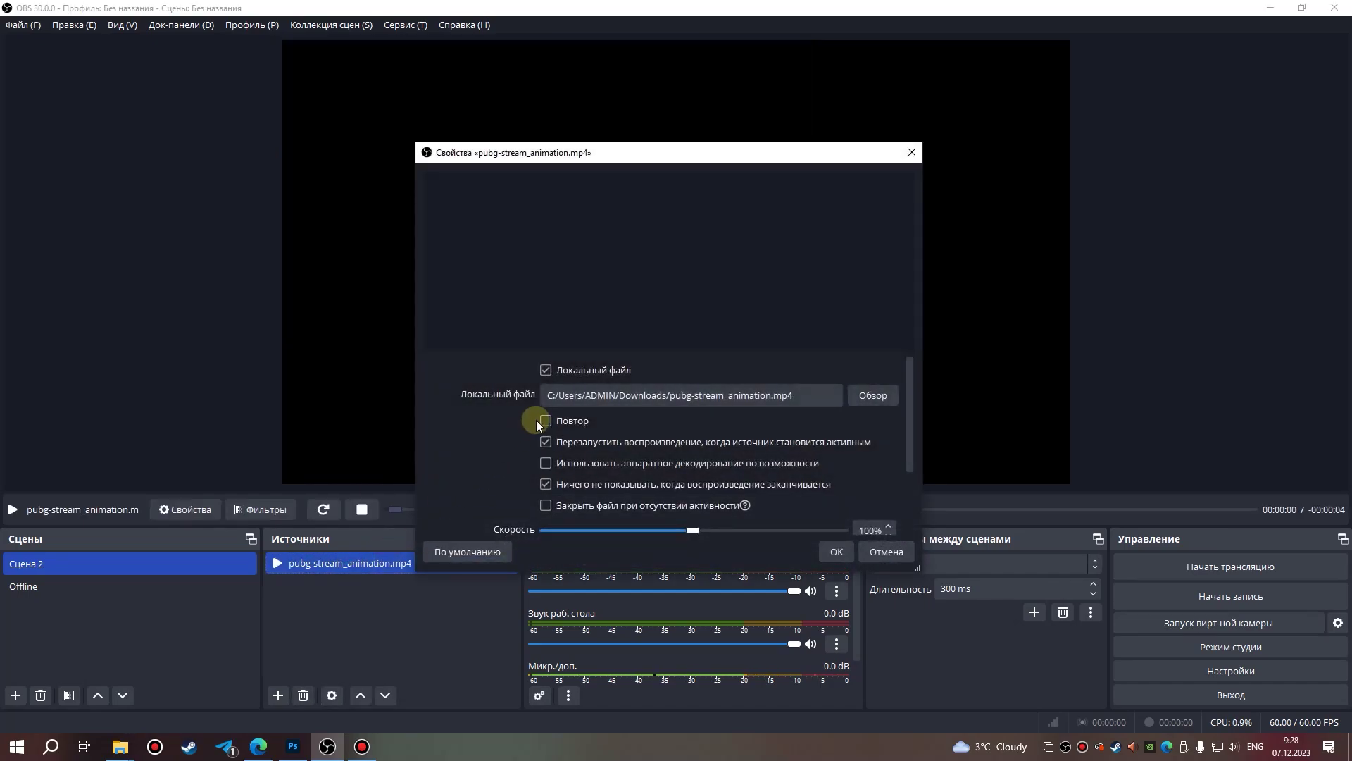
left_click(548, 421)
left_click(836, 552)
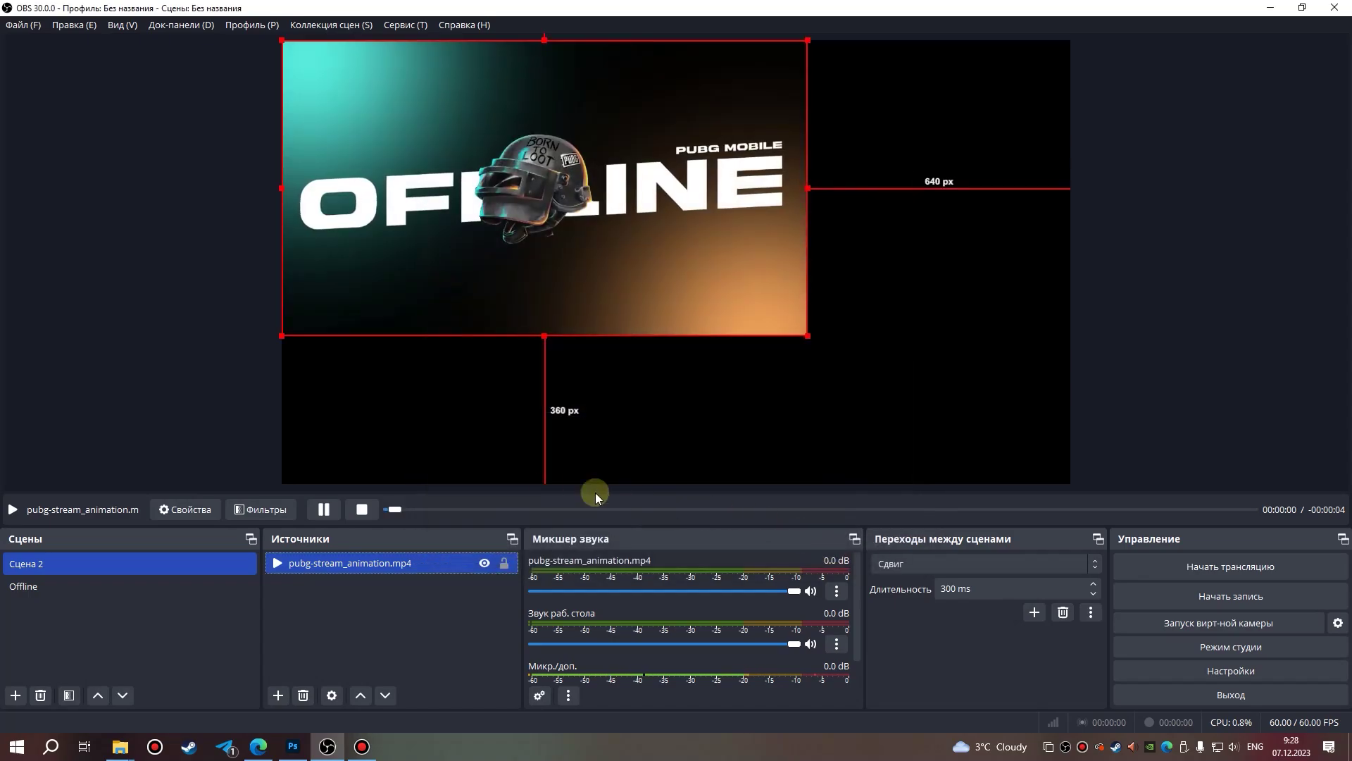
right_click(575, 248)
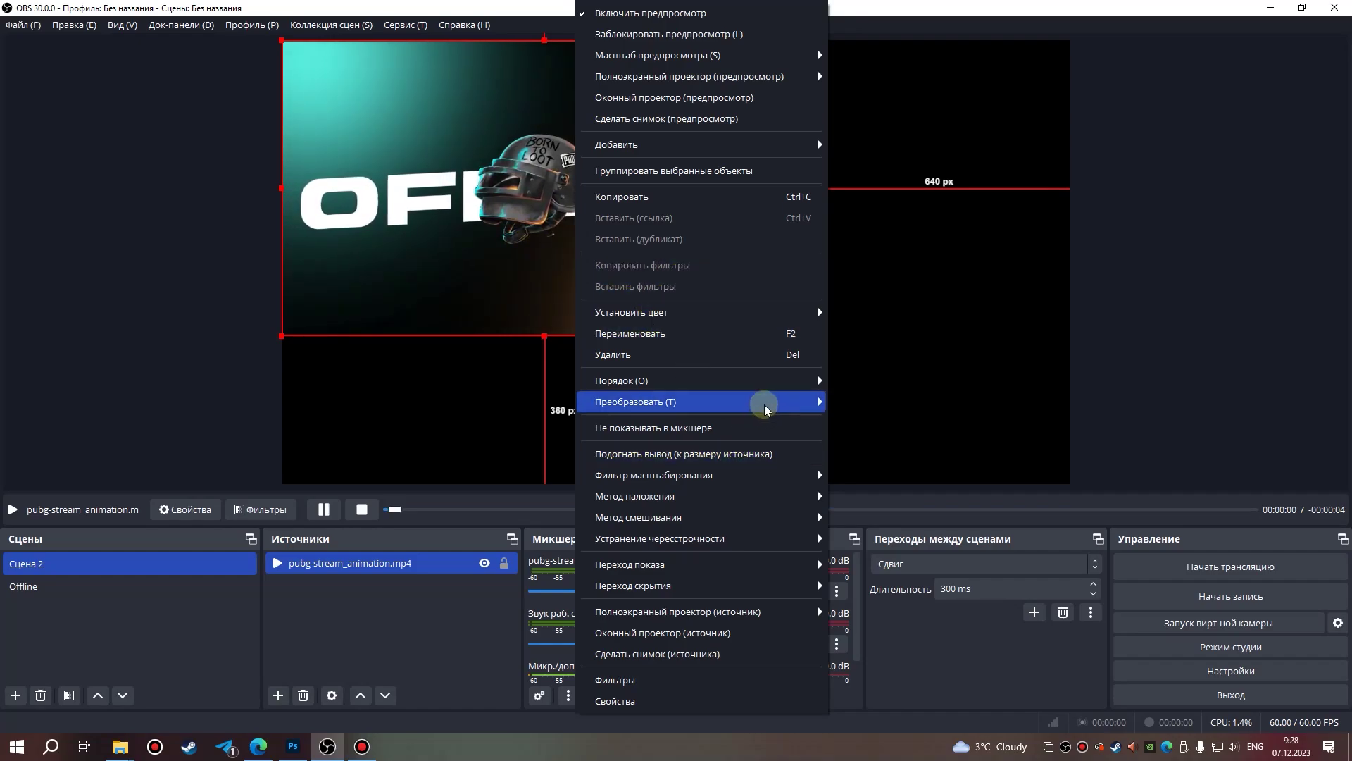
mouse_move(699, 402)
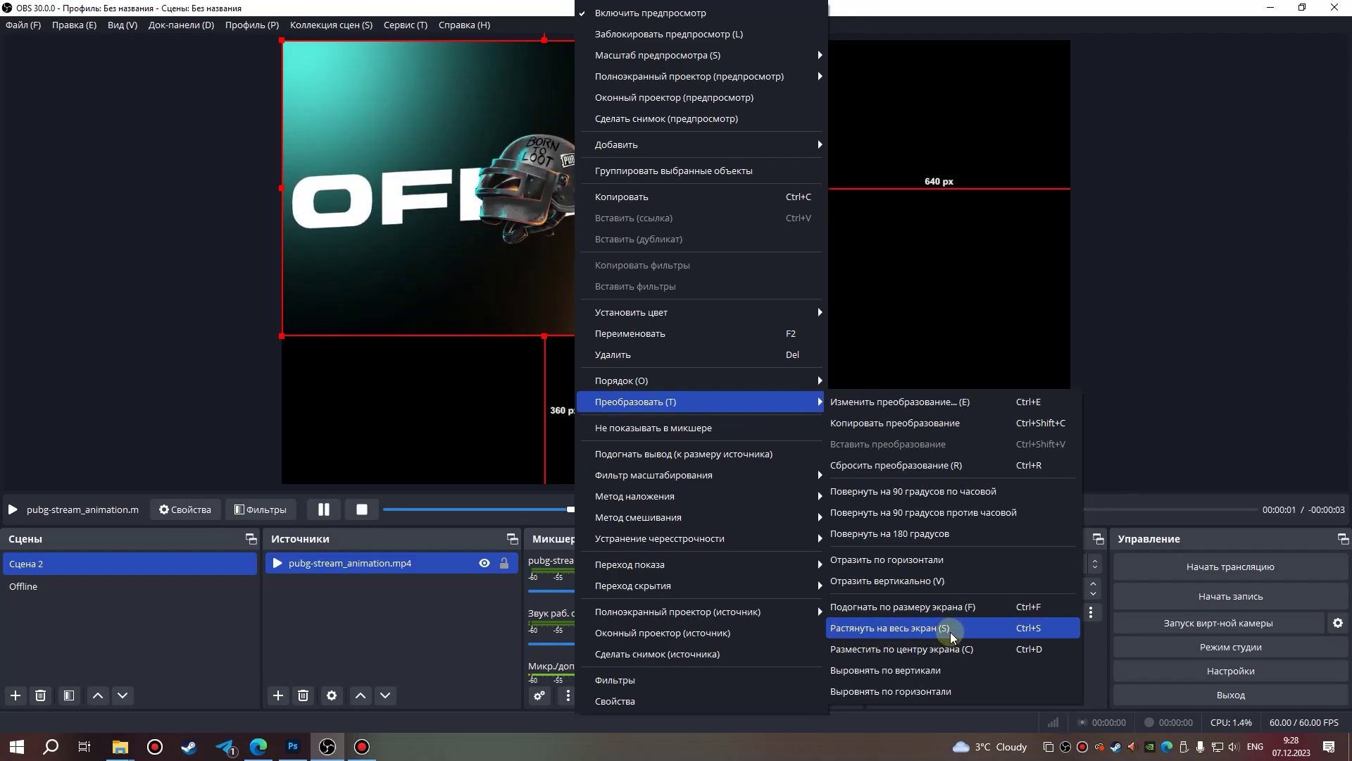
left_click(947, 634)
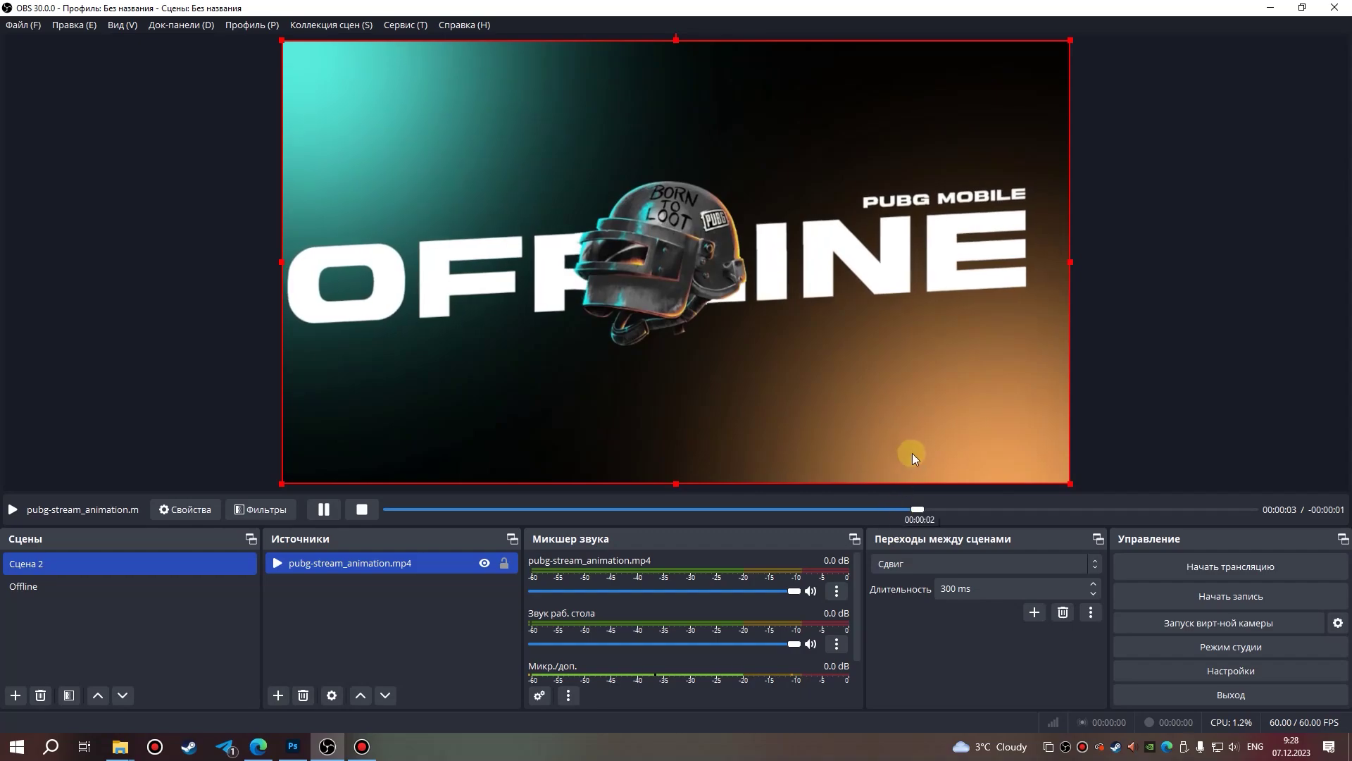
left_click(1147, 384)
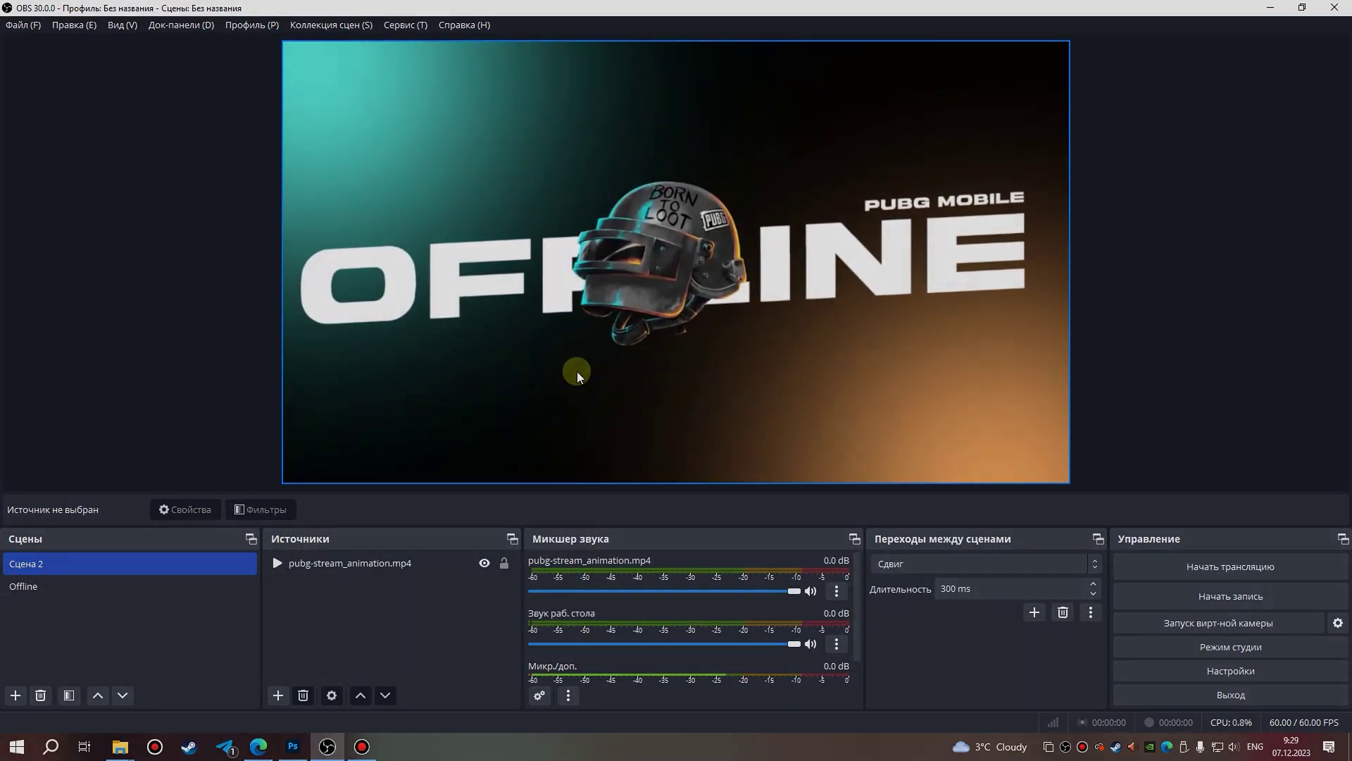
left_click(362, 748)
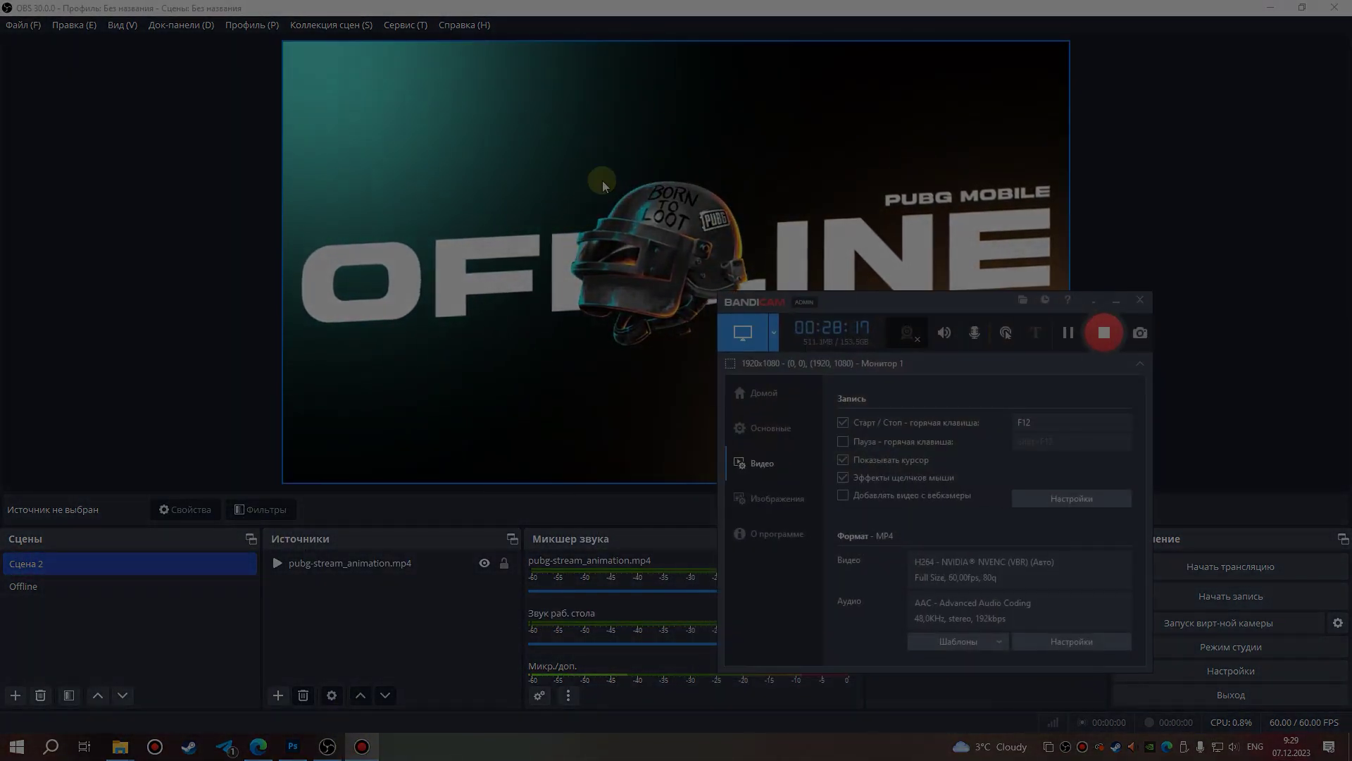